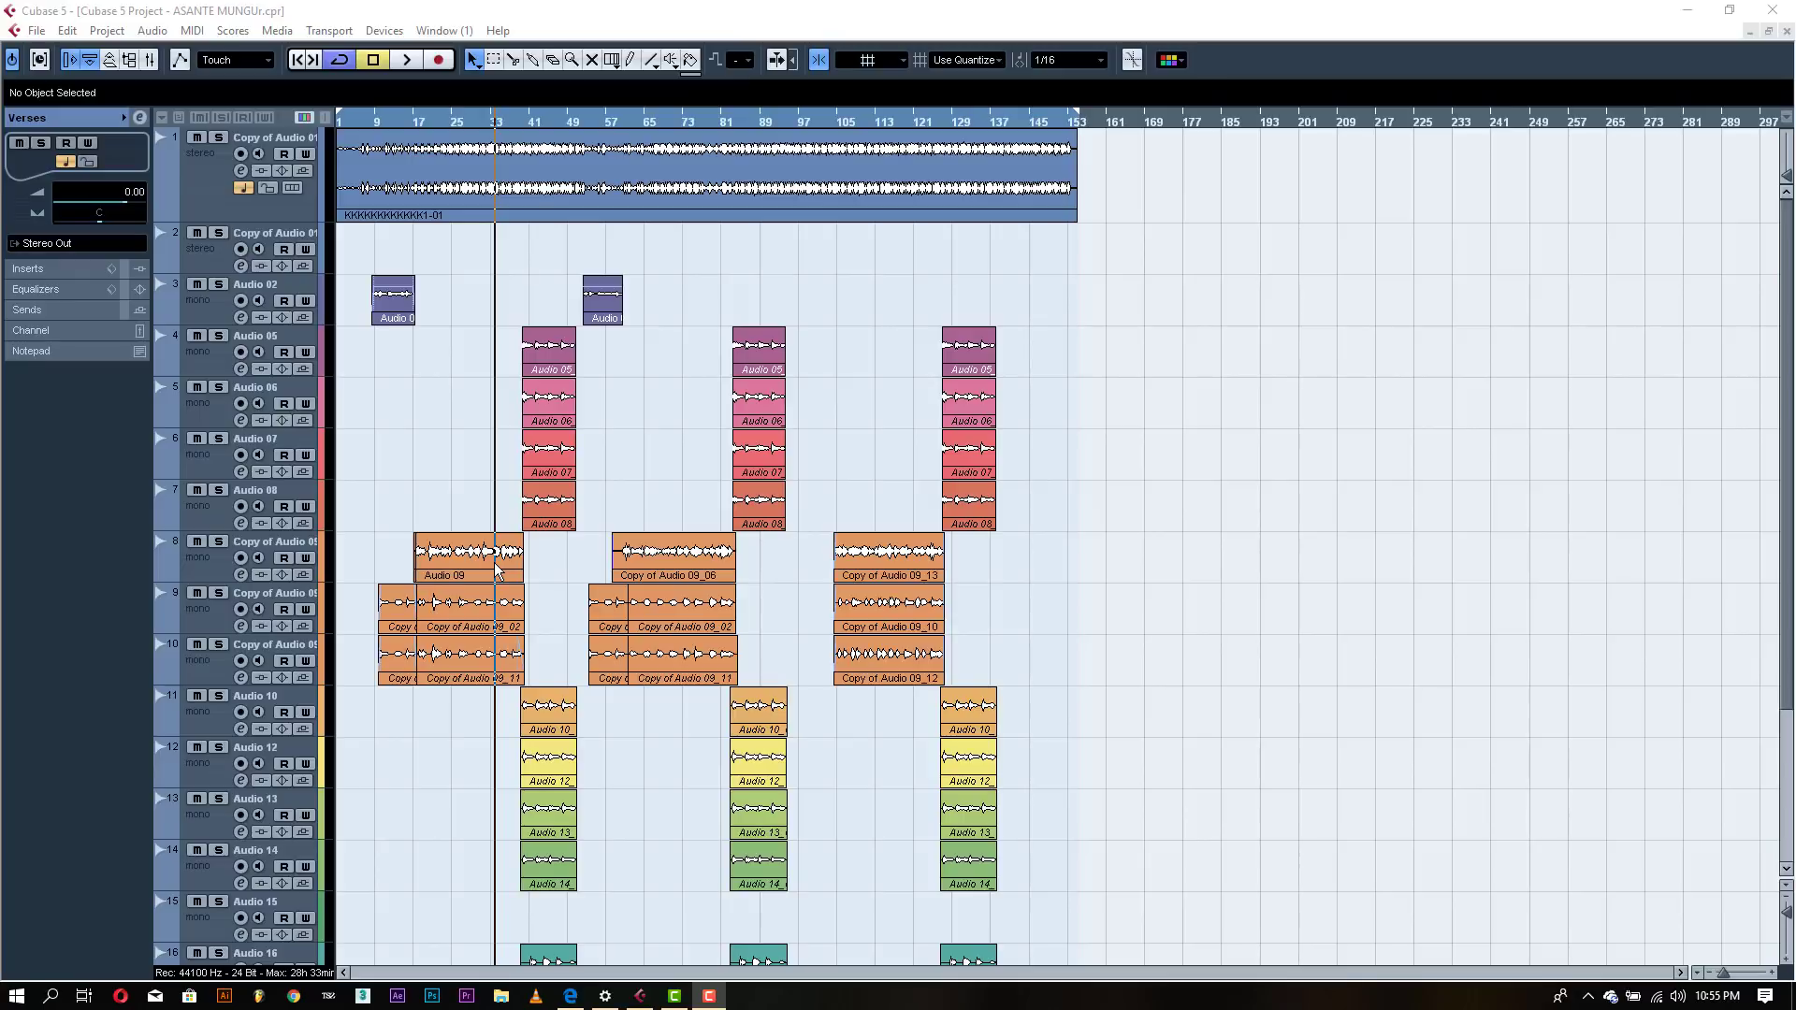
- Show the transport panel and set the locators around the first Audio 09 event on track 8
key(F2)
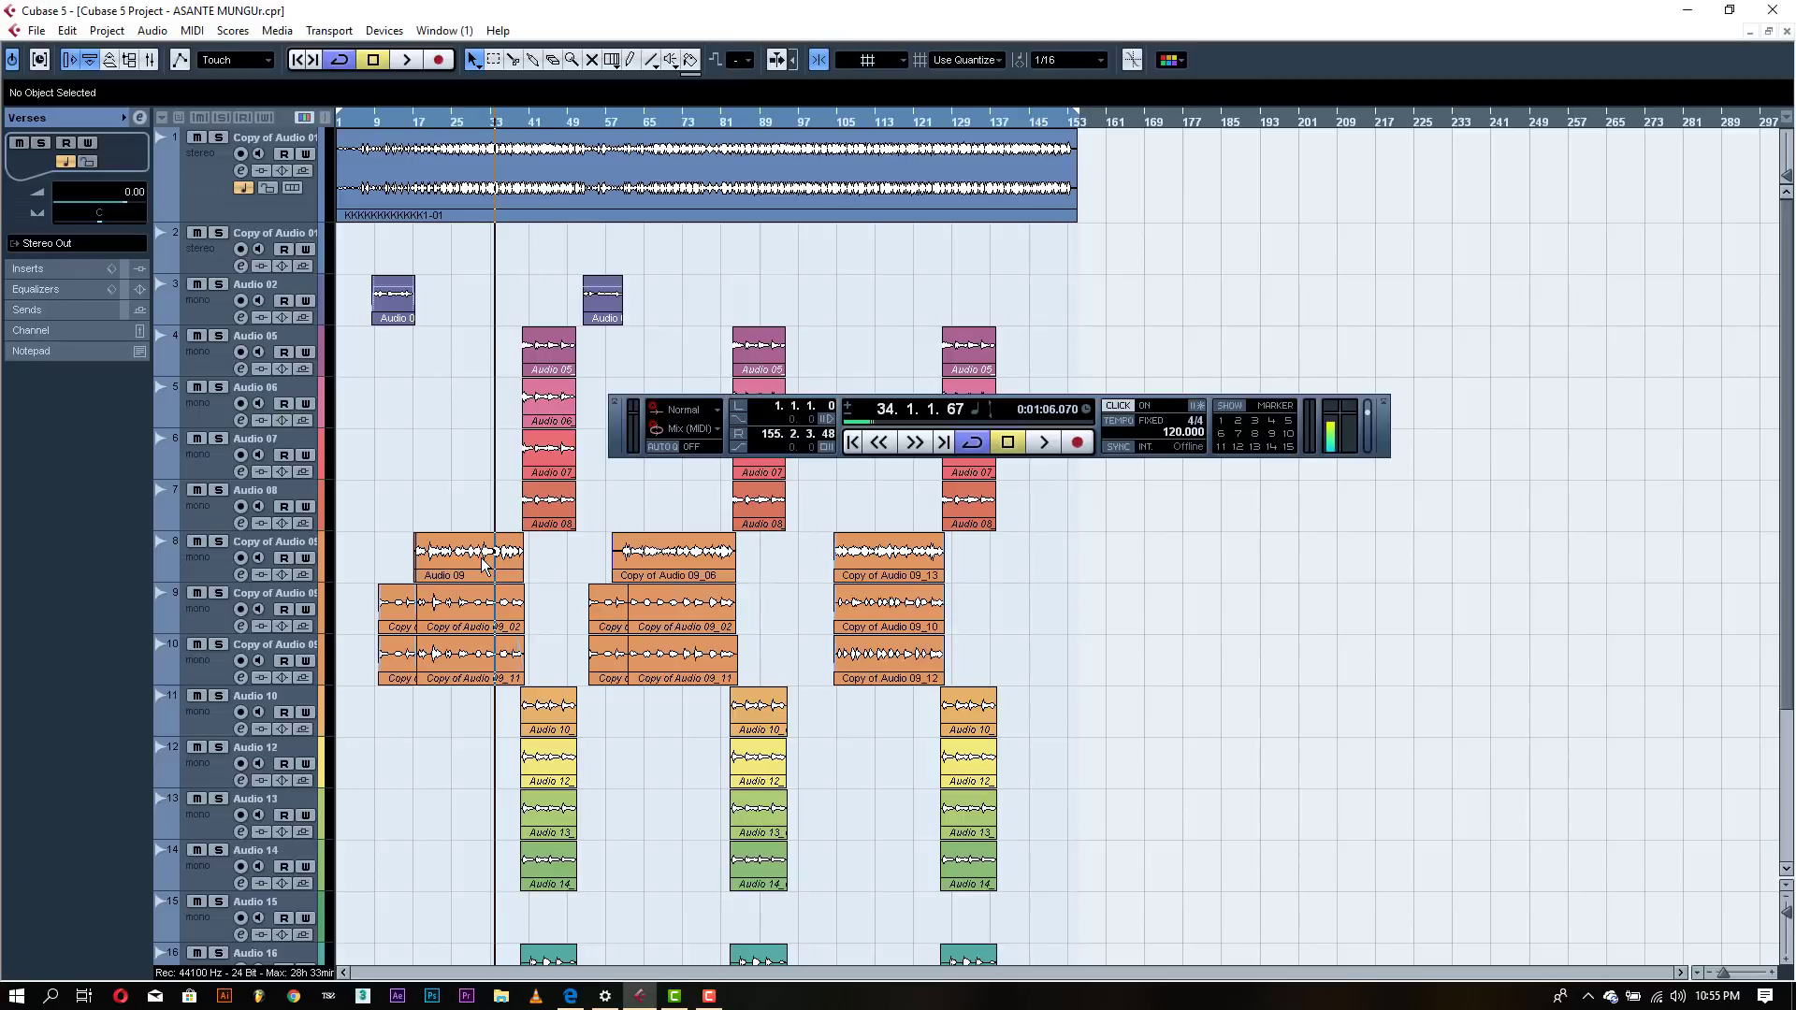
click(437, 559)
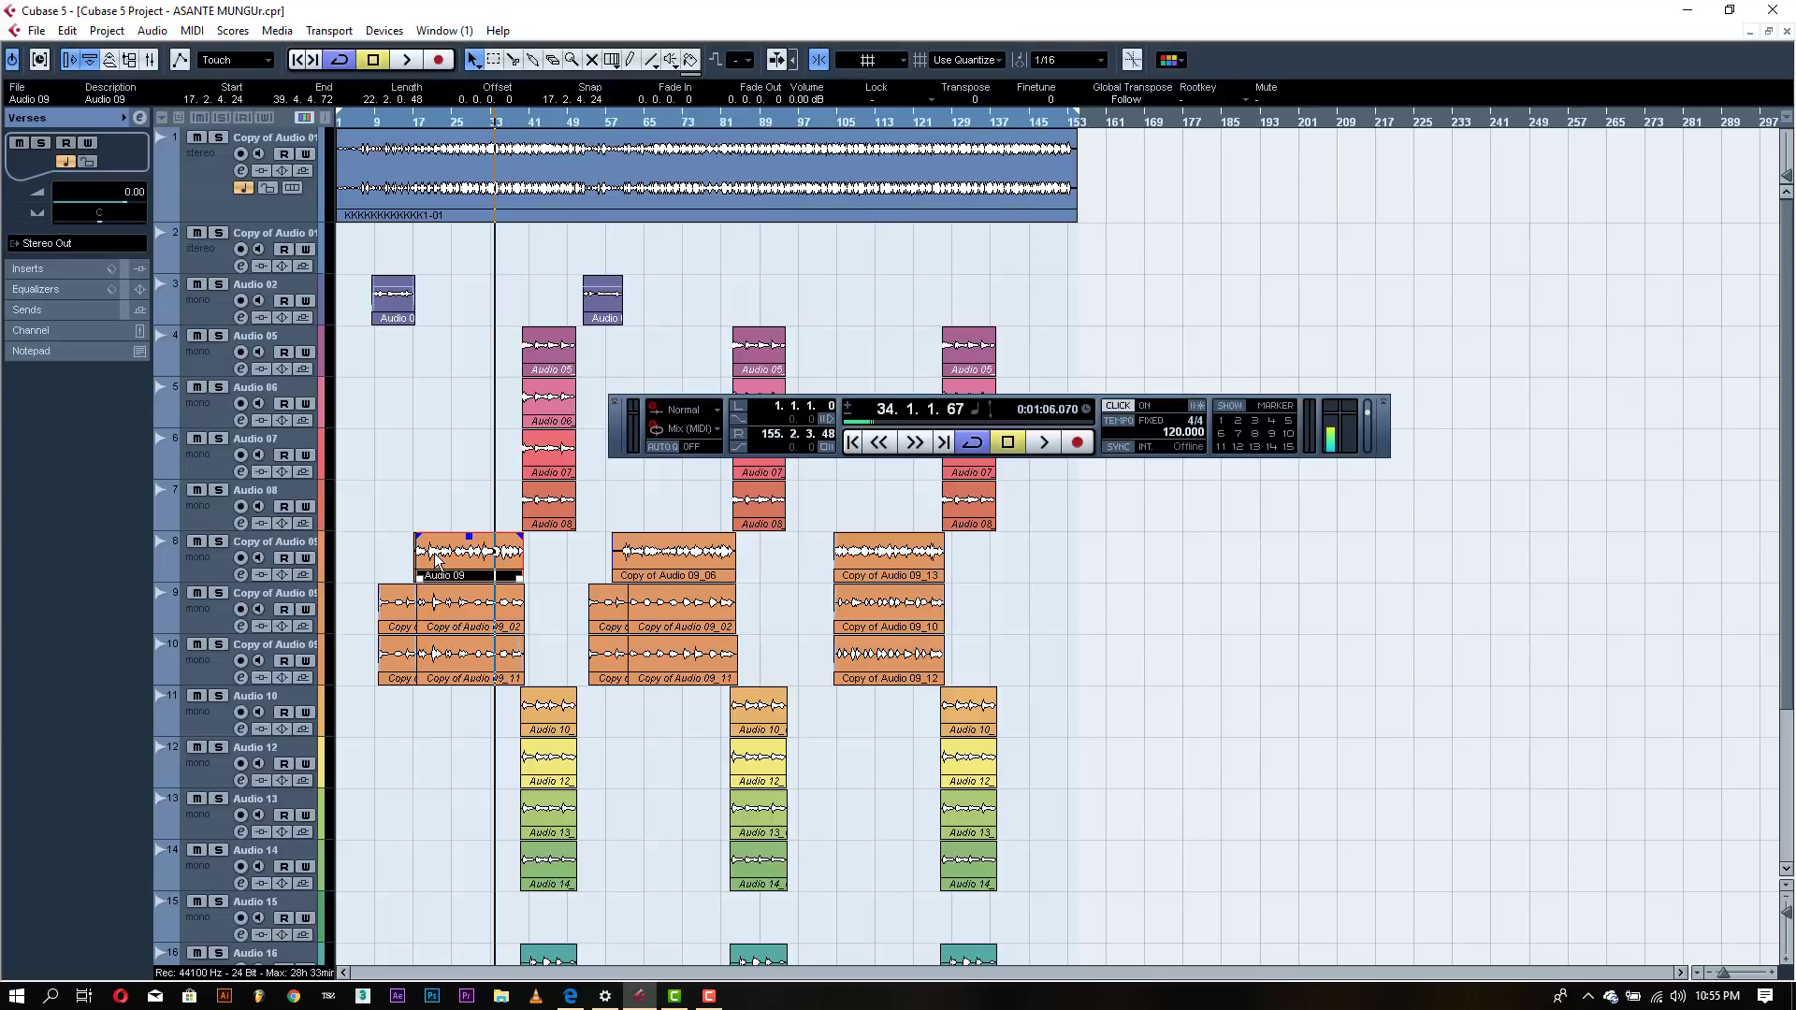
key(p)
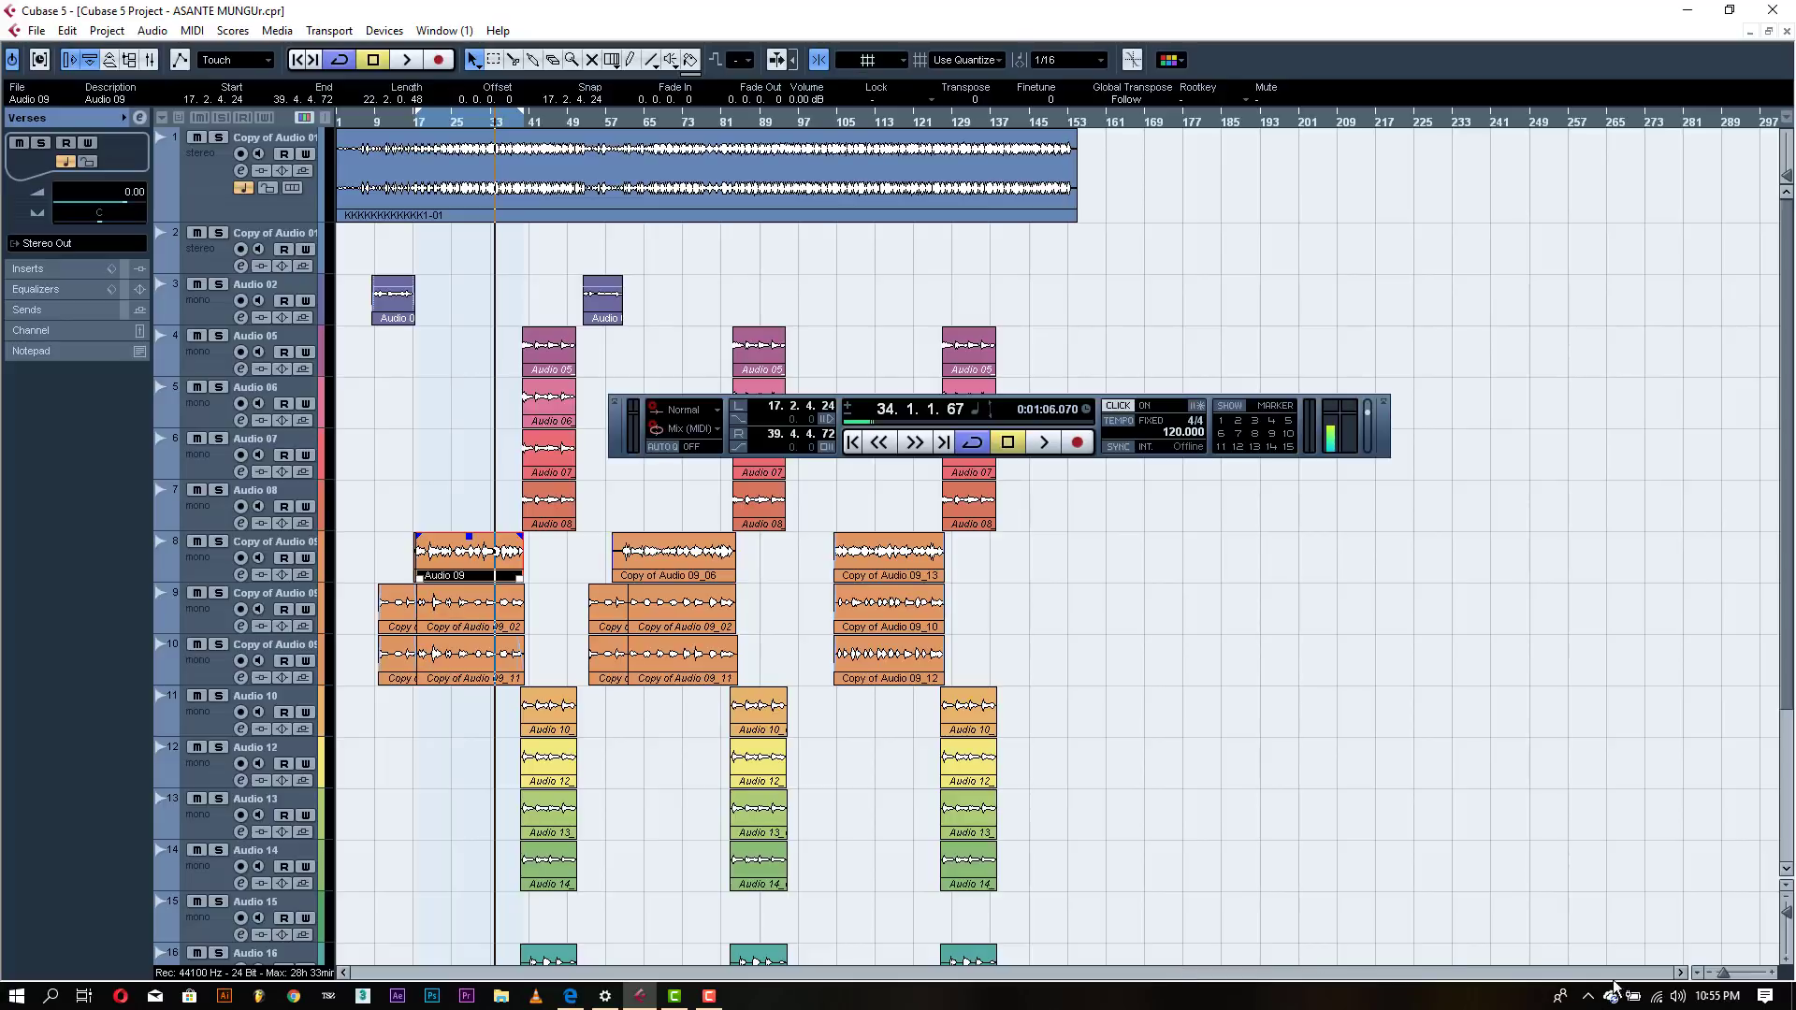
mouse_move(1730, 980)
mouse_down()
mouse_move(1759, 979)
mouse_move(1723, 980)
mouse_move(1740, 981)
mouse_up()
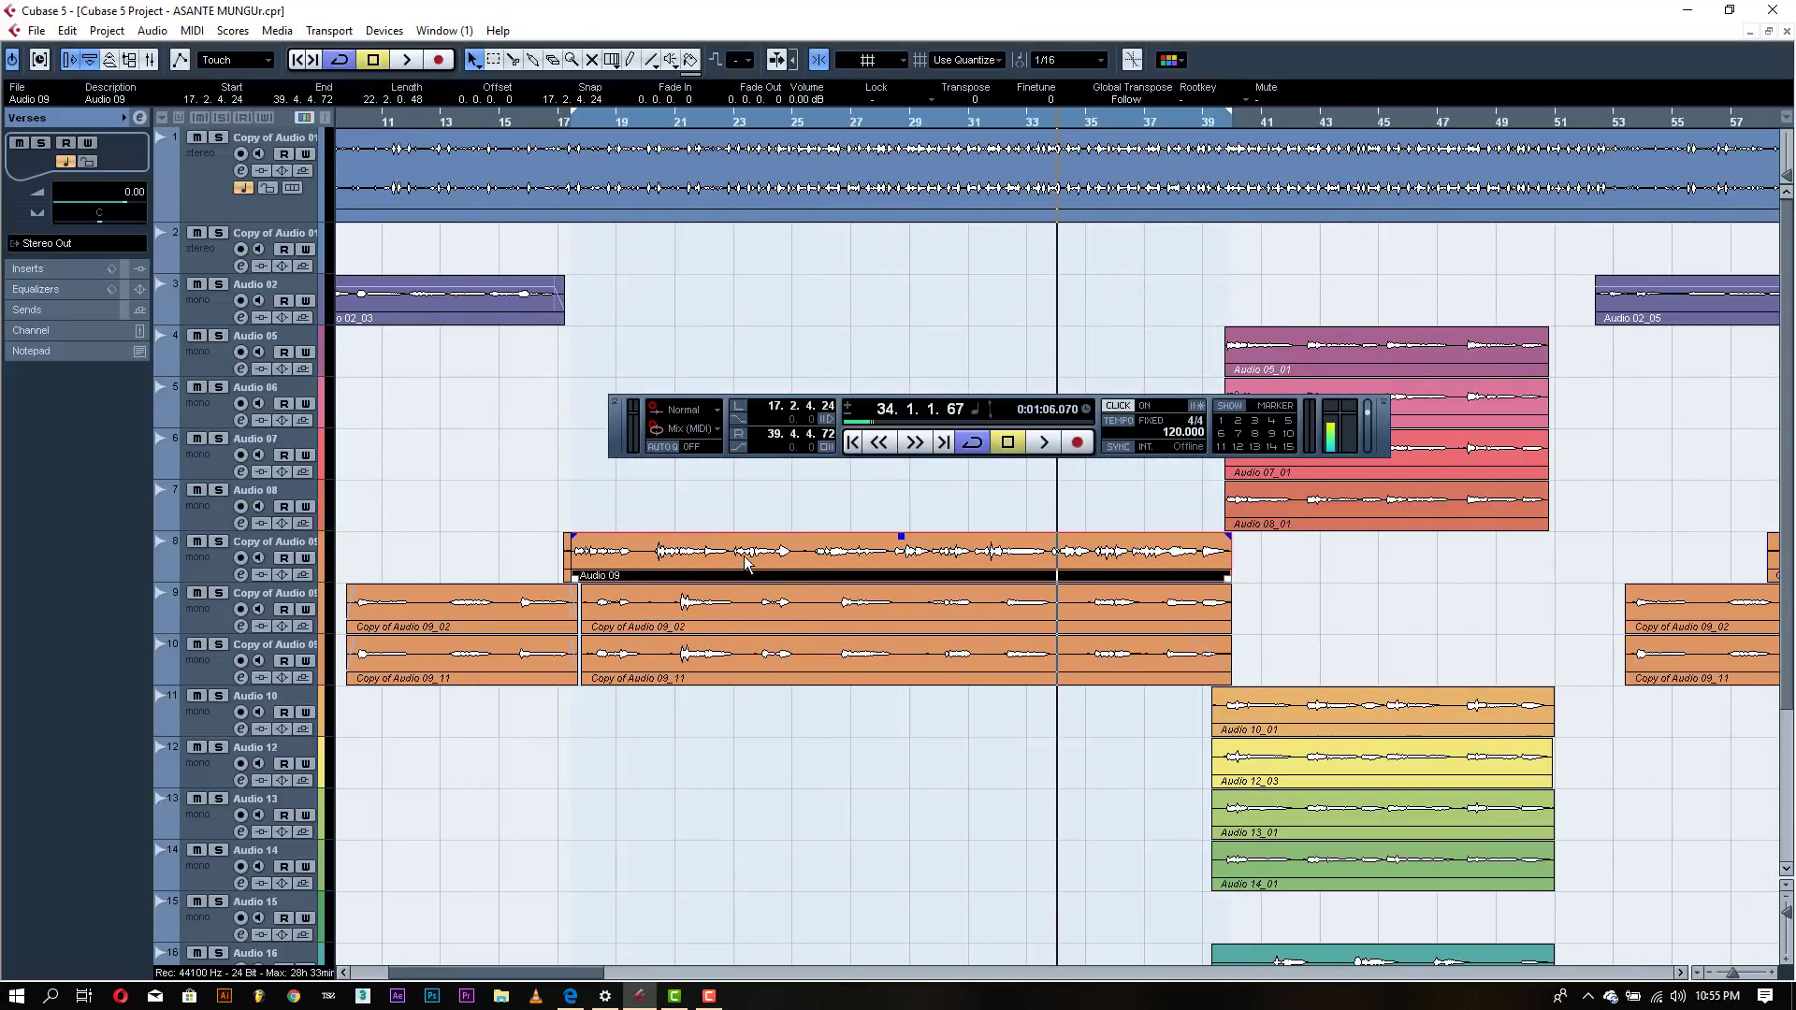
- Solo and select track 8, and listen to its first Audio 09 event from its beginning
click(223, 542)
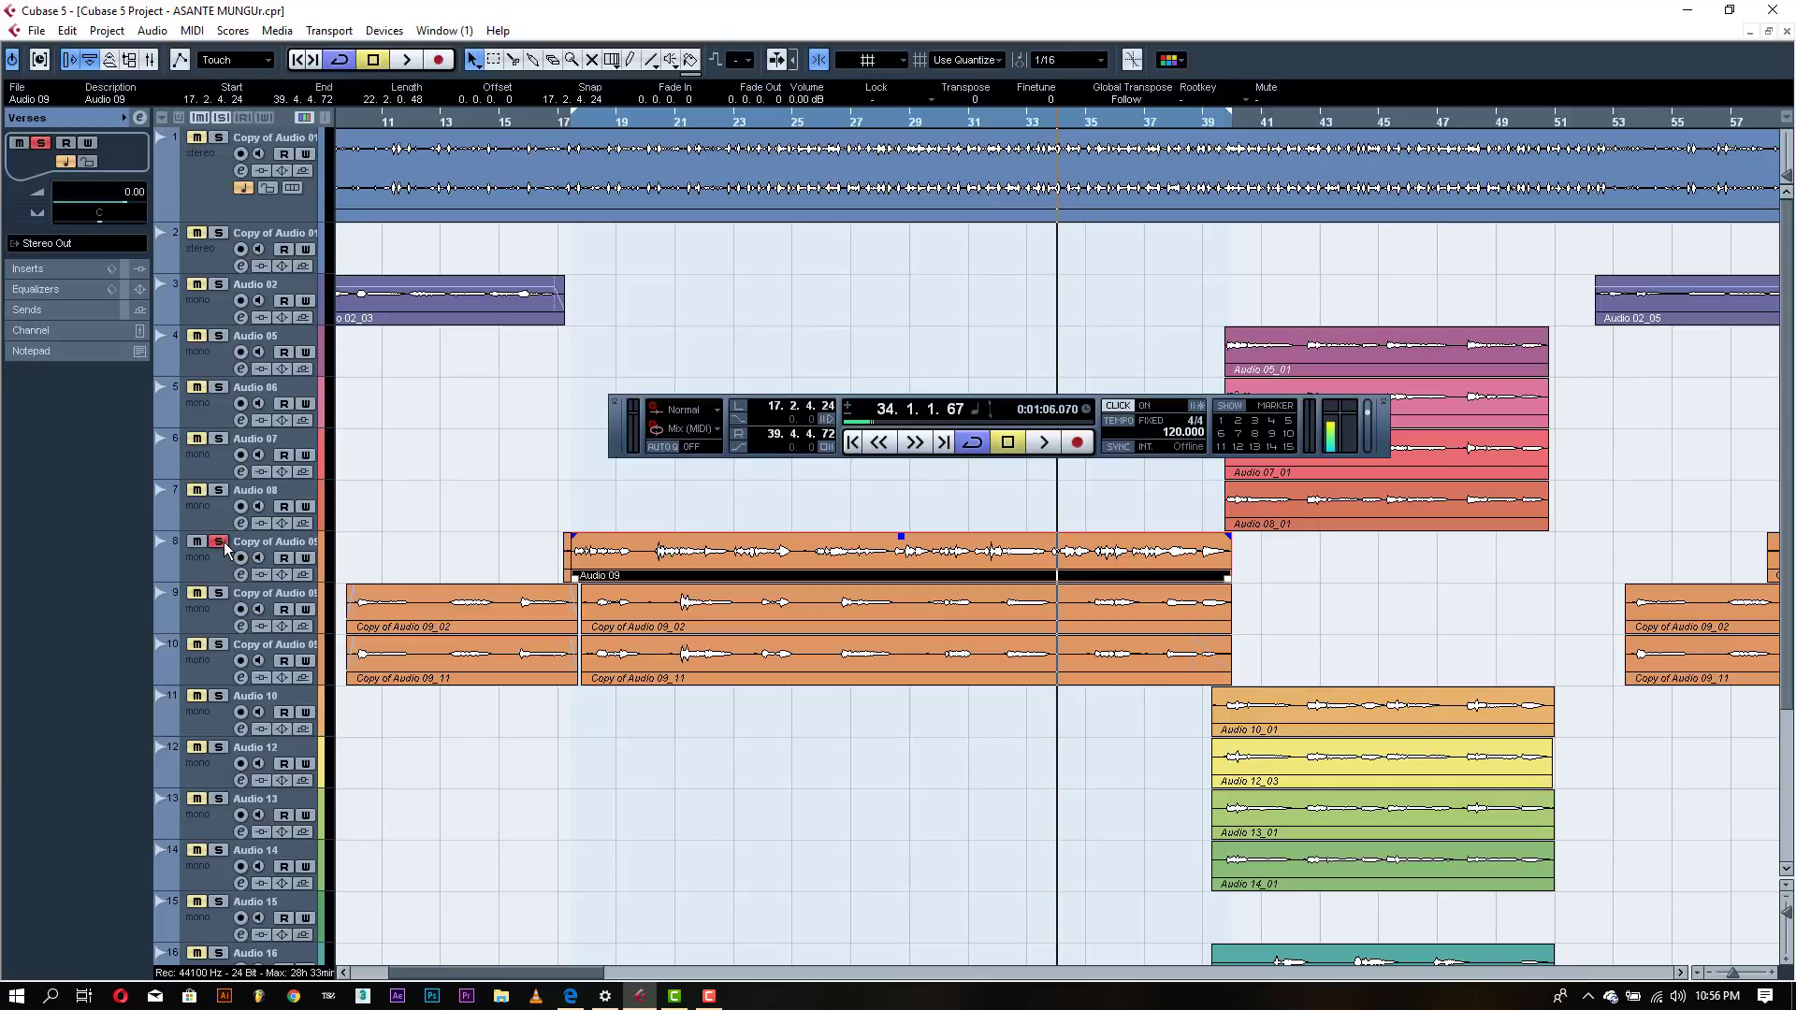
click(221, 565)
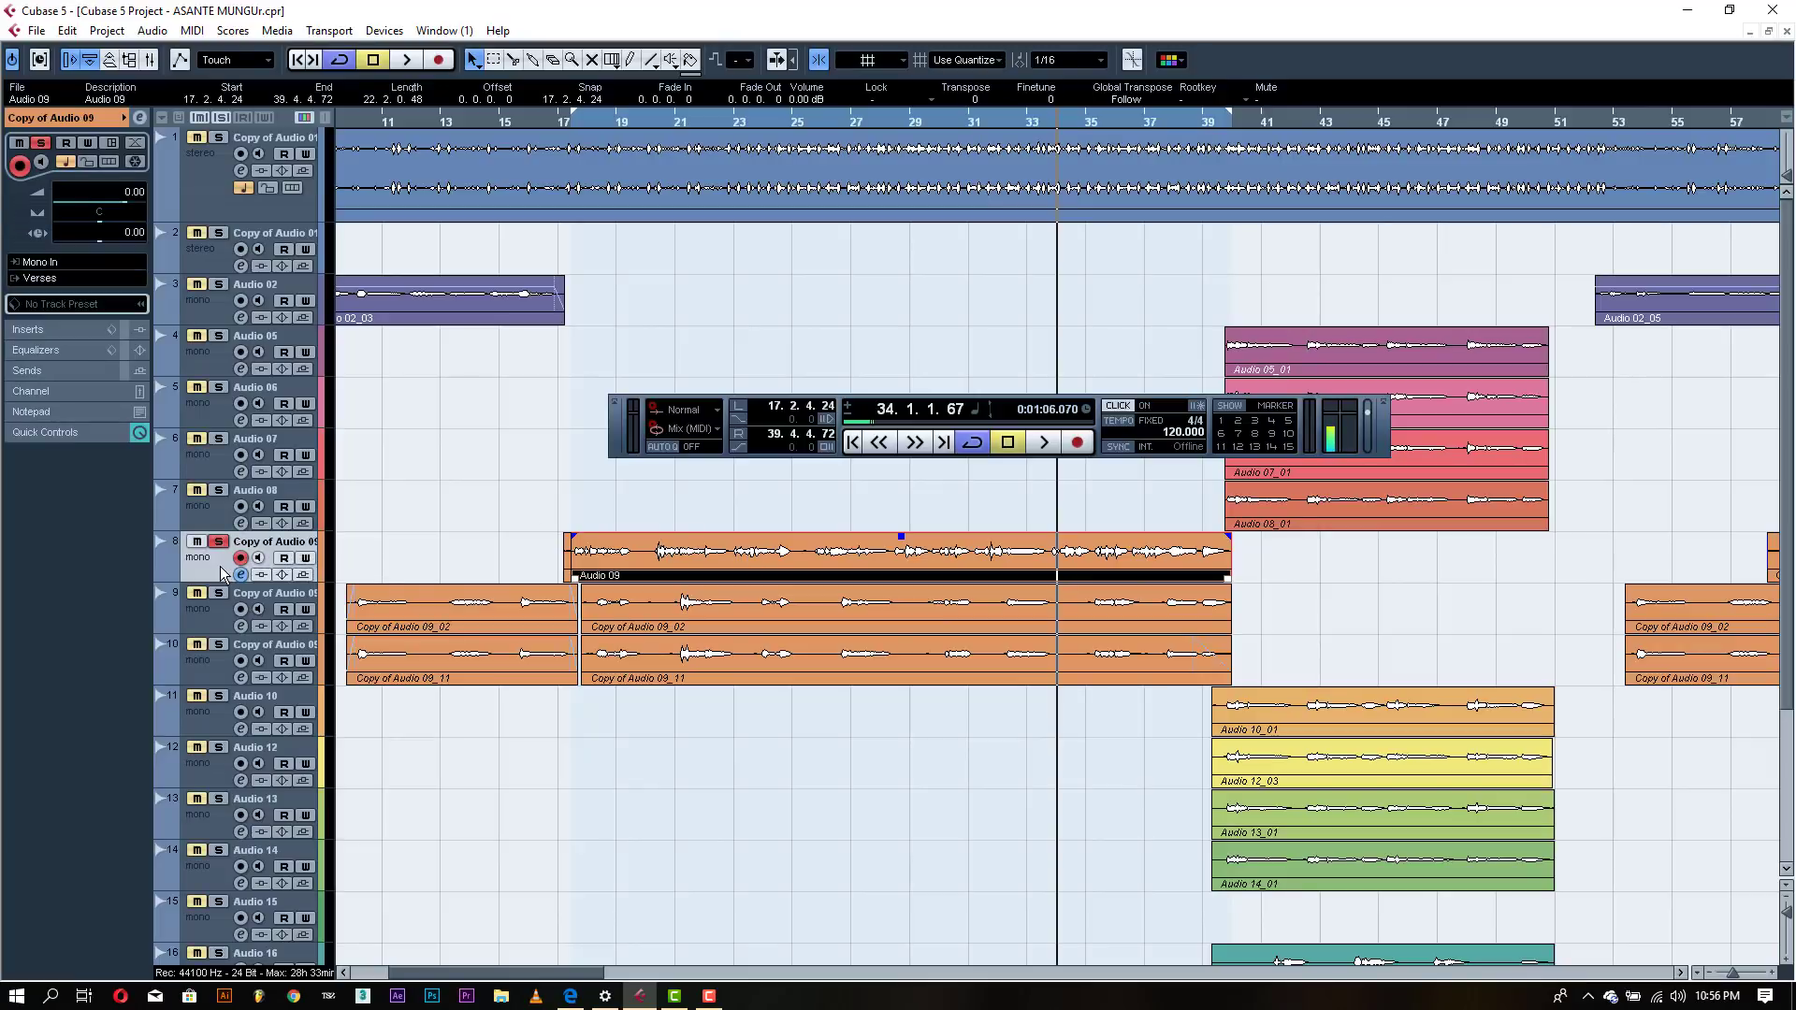
key(space)
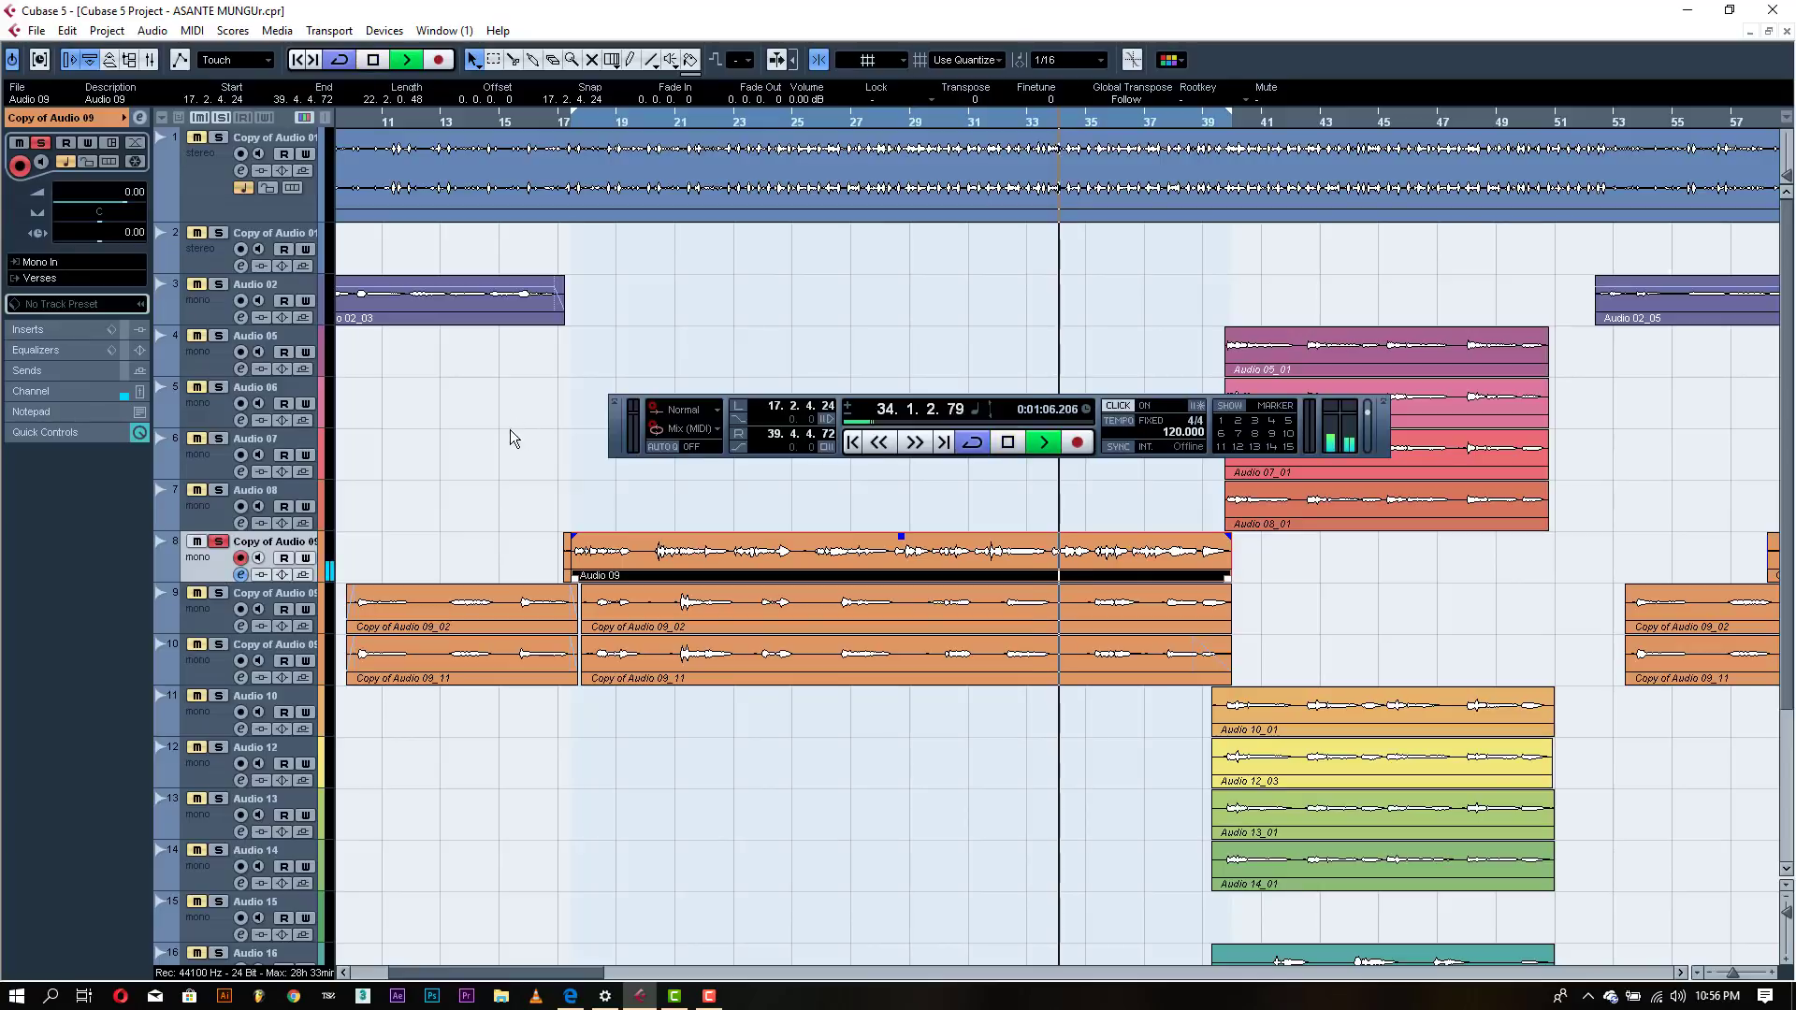
click(595, 123)
key(space)
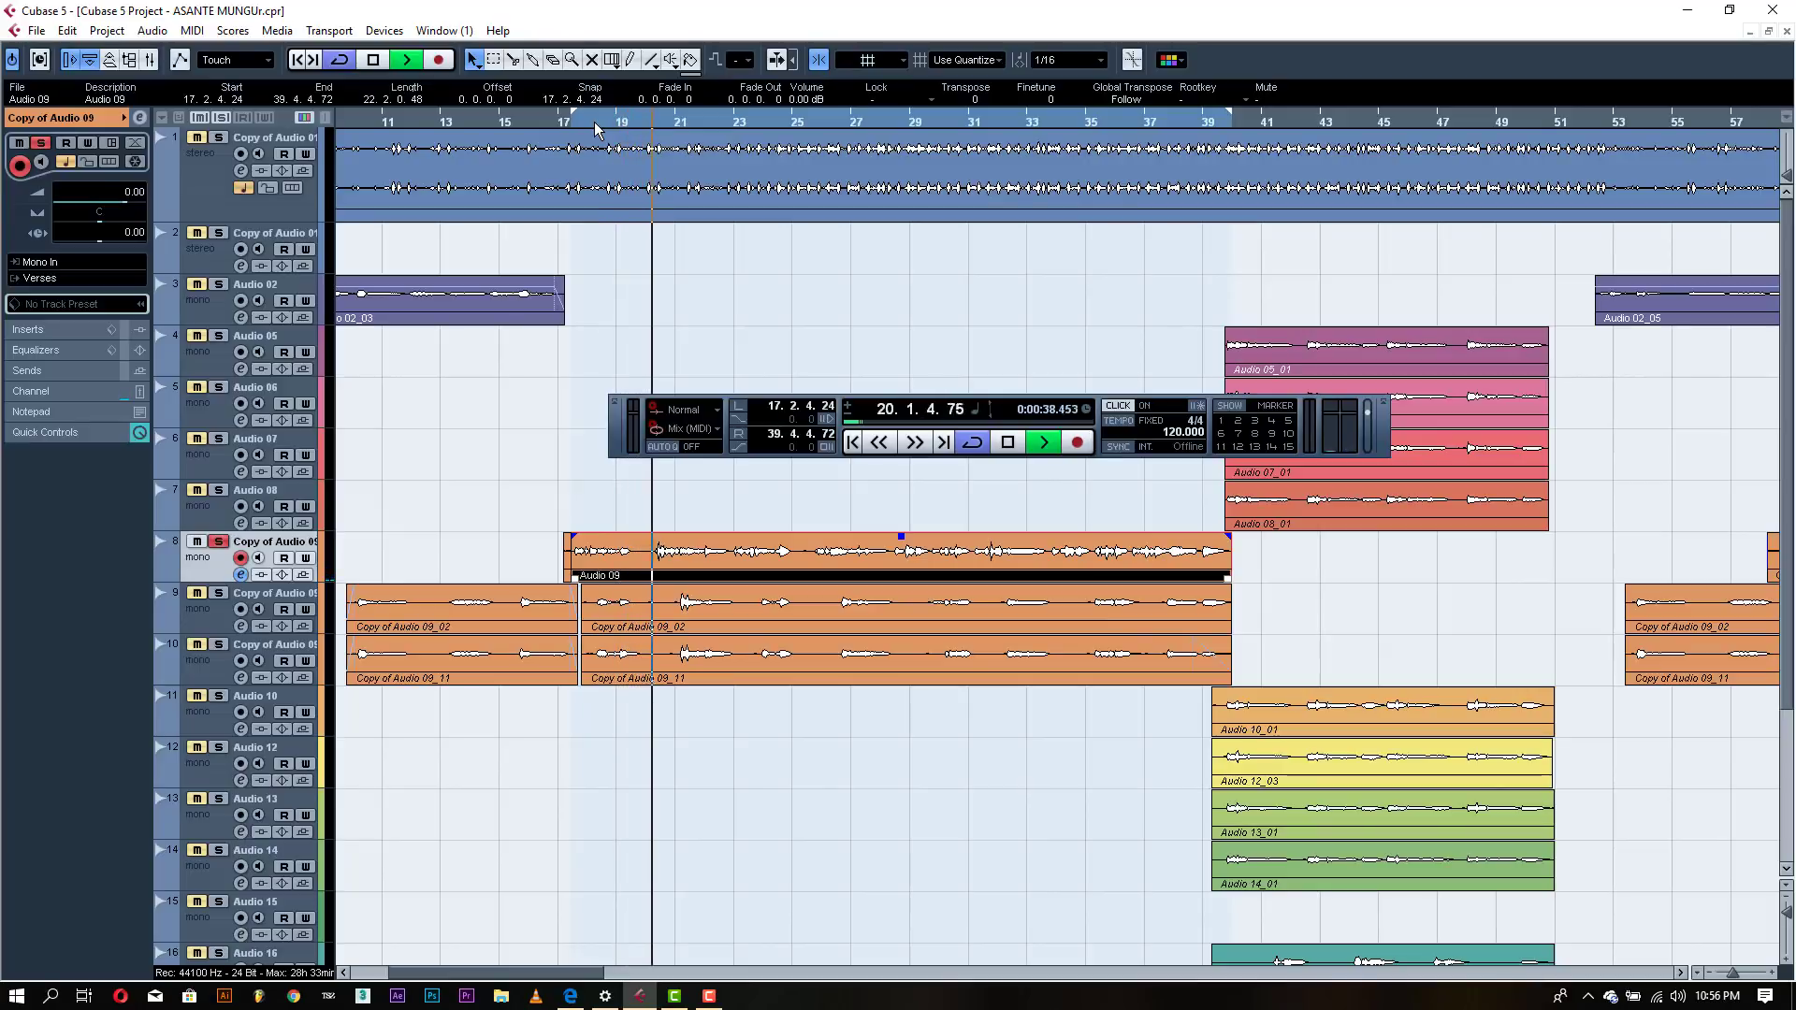
key(space)
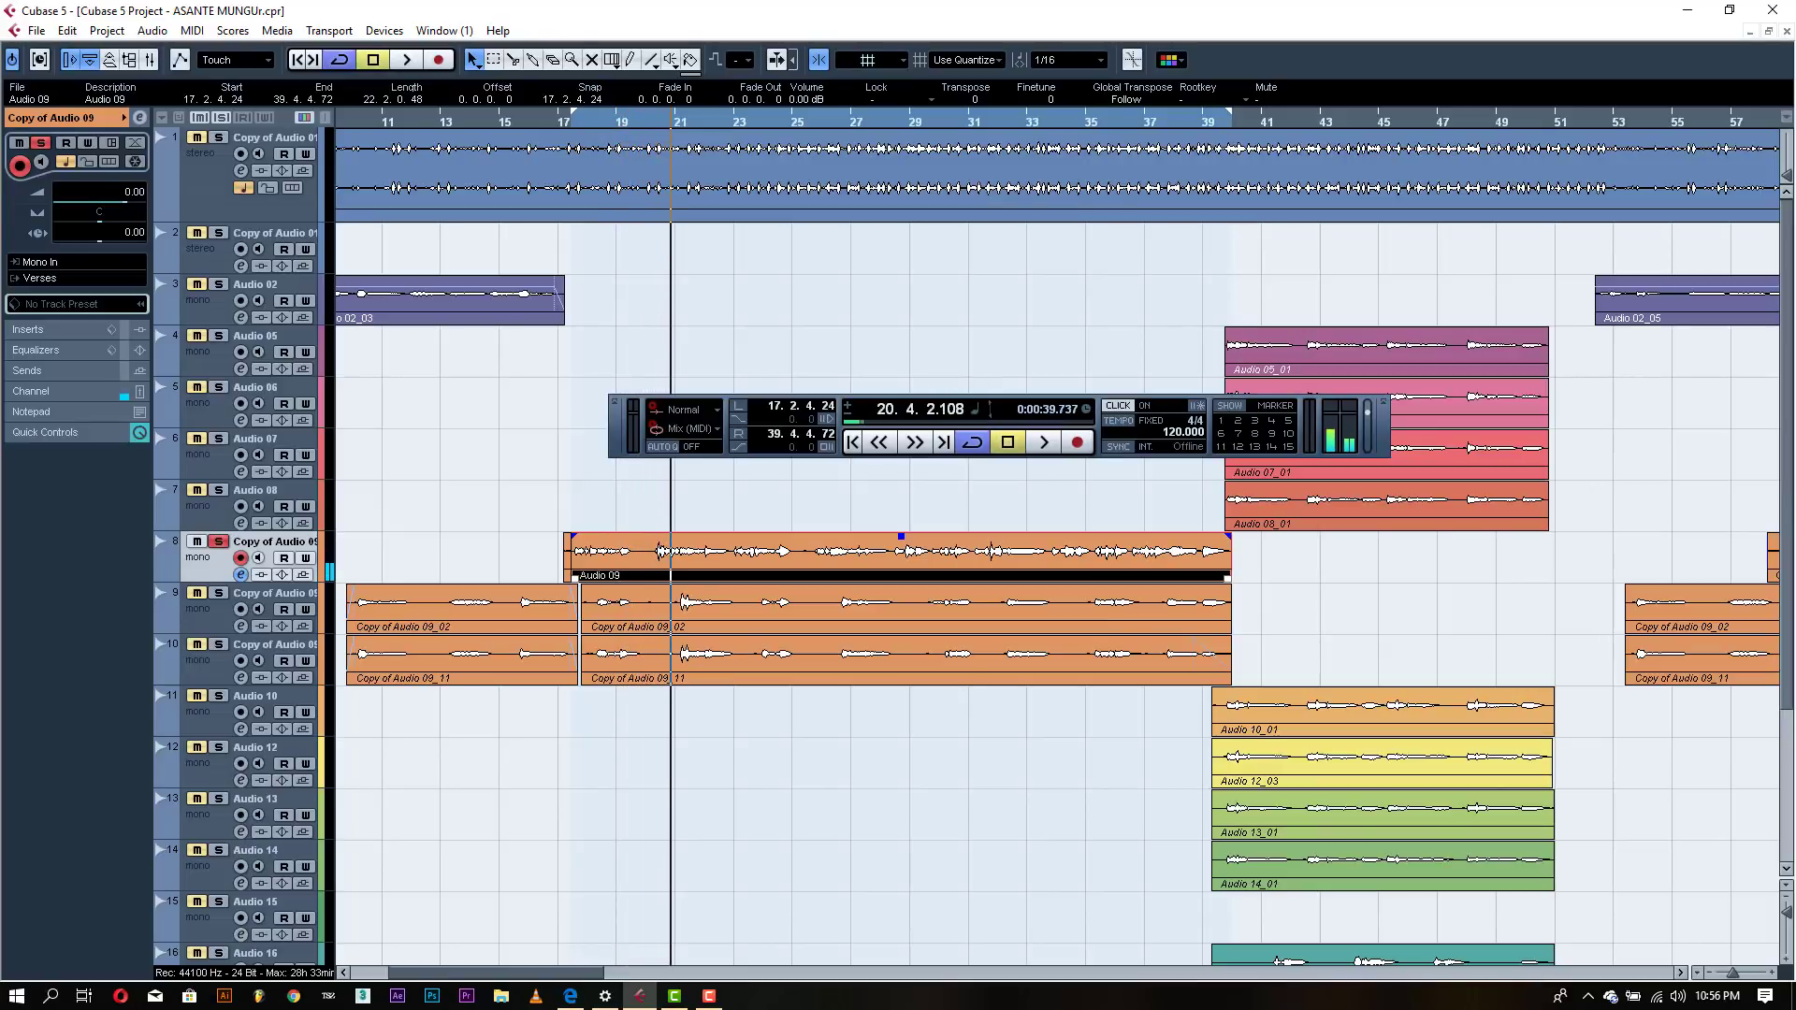
- Select the Verses group track during playback and open its channel settings
scroll(1789, 505, down, 5)
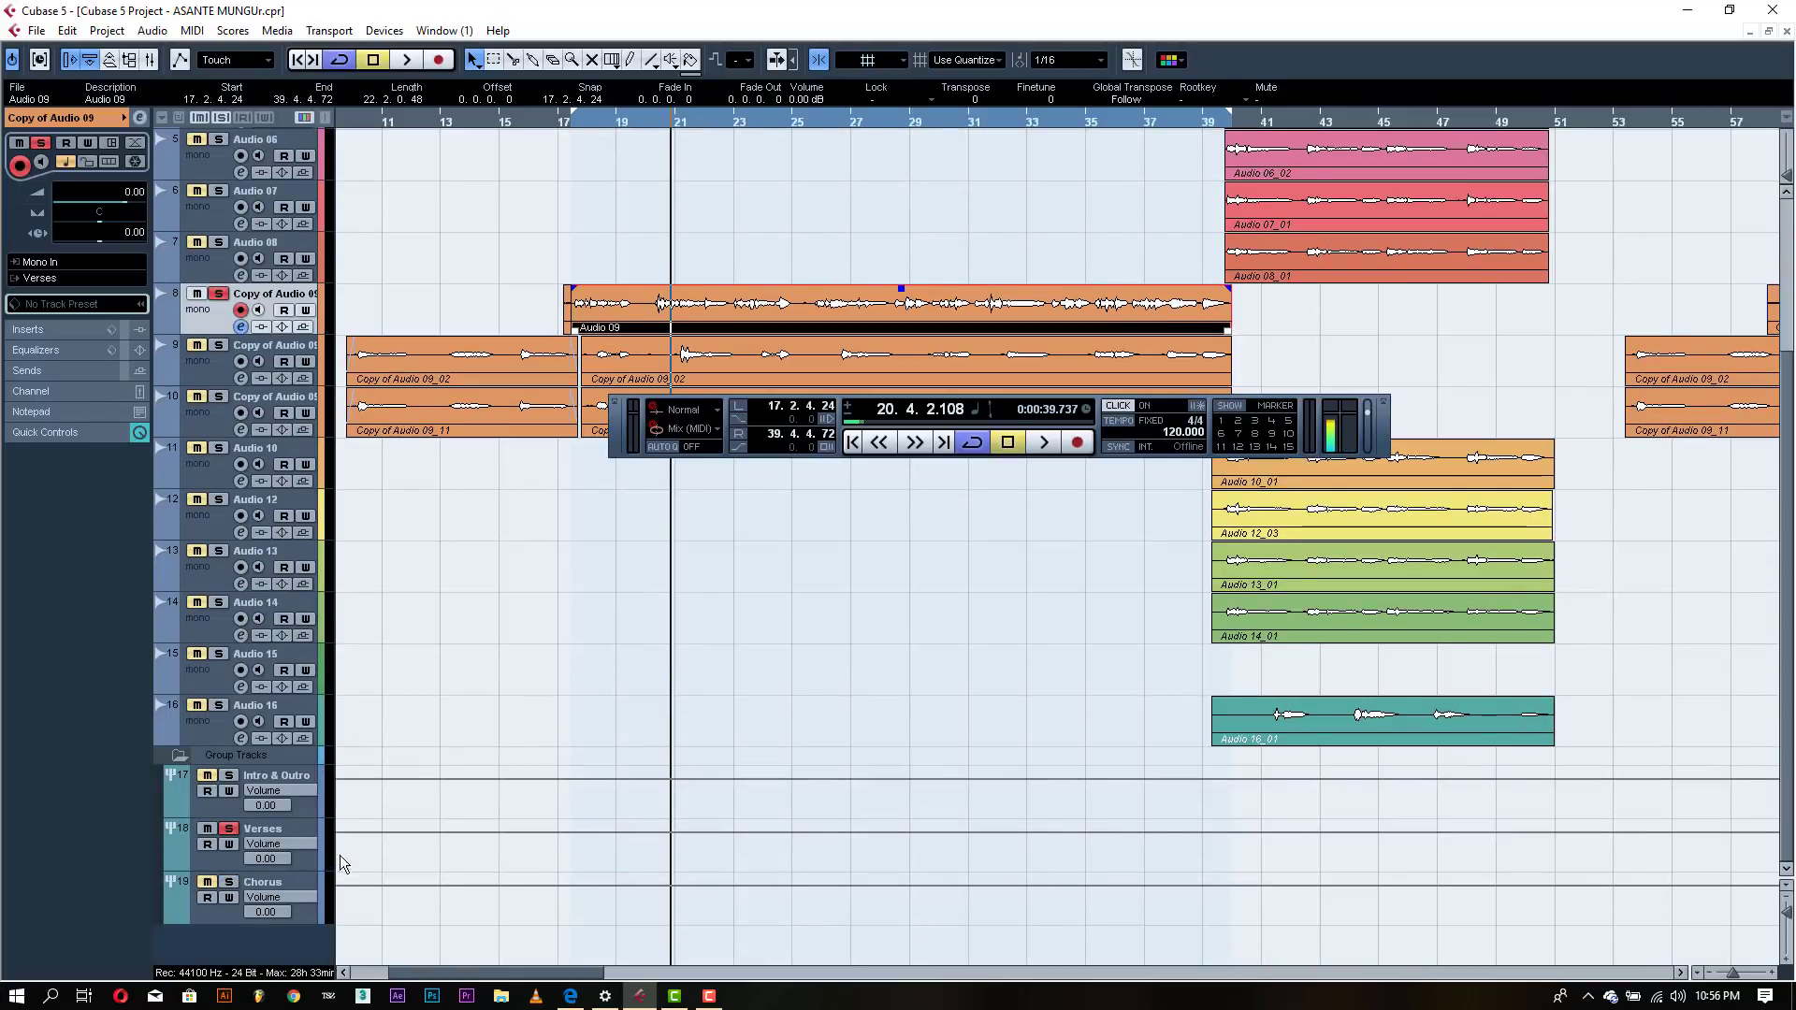
key(space)
click(281, 865)
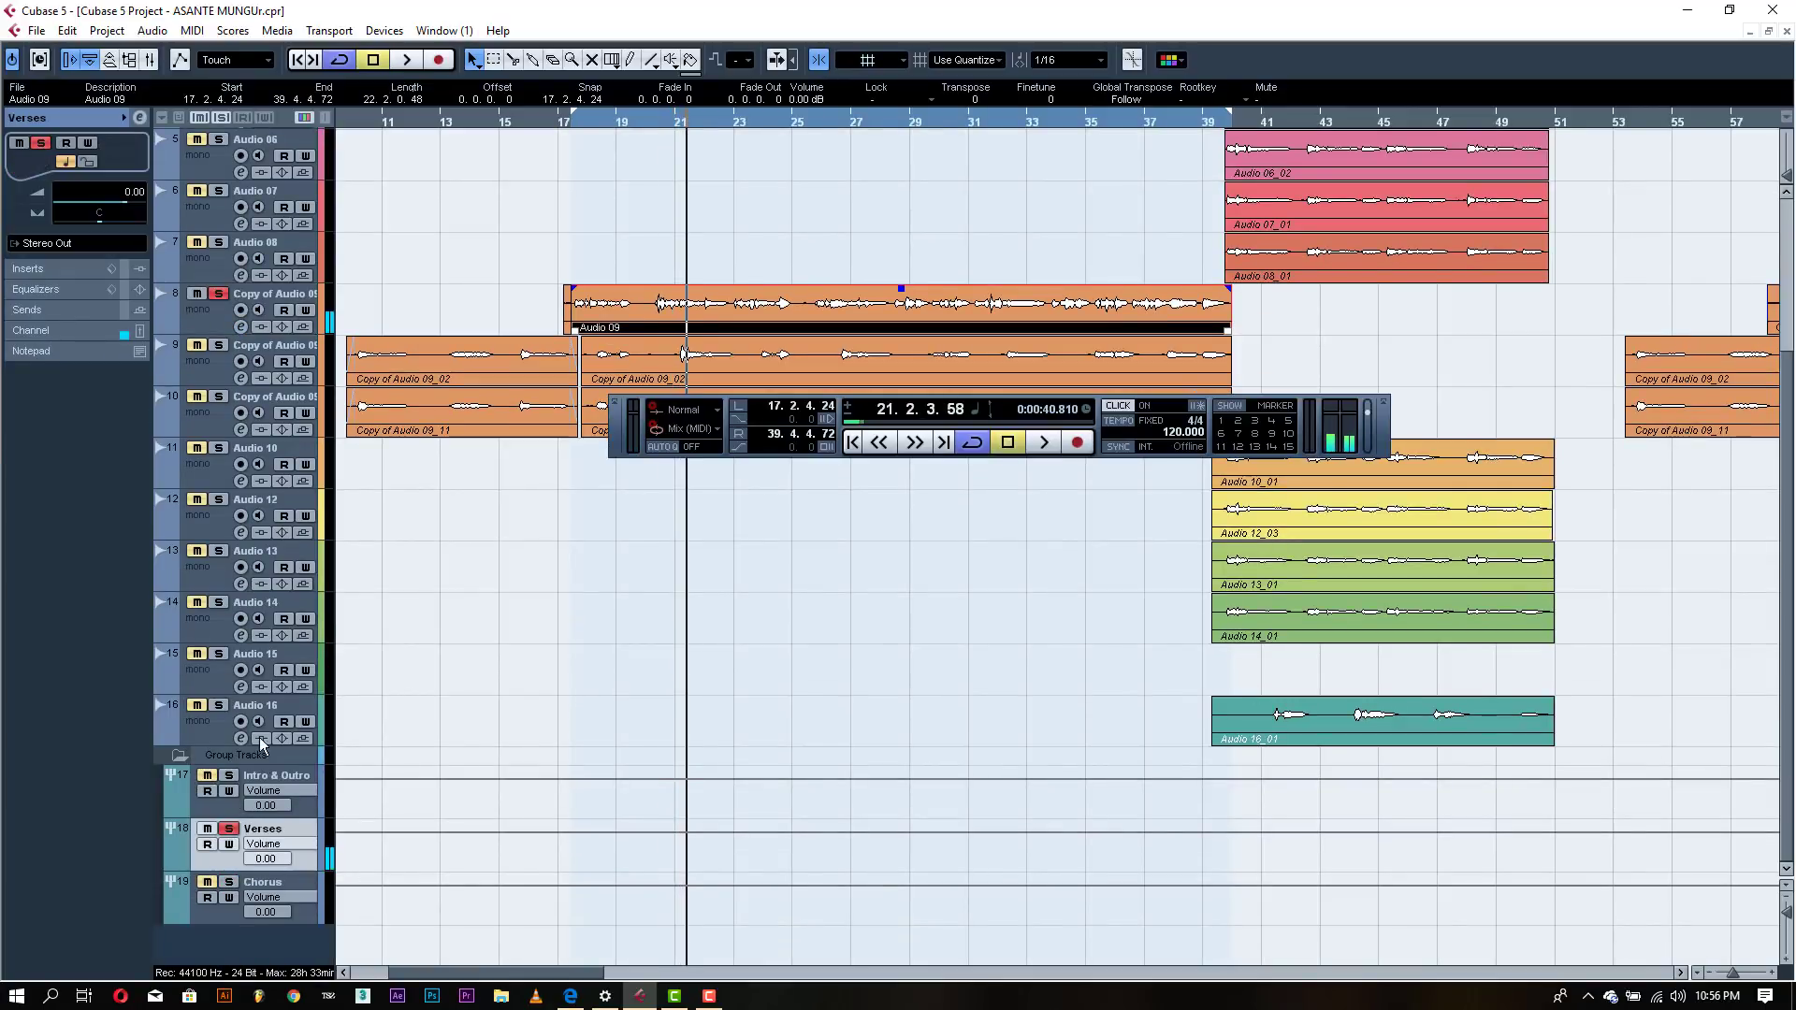
click(141, 120)
click(811, 70)
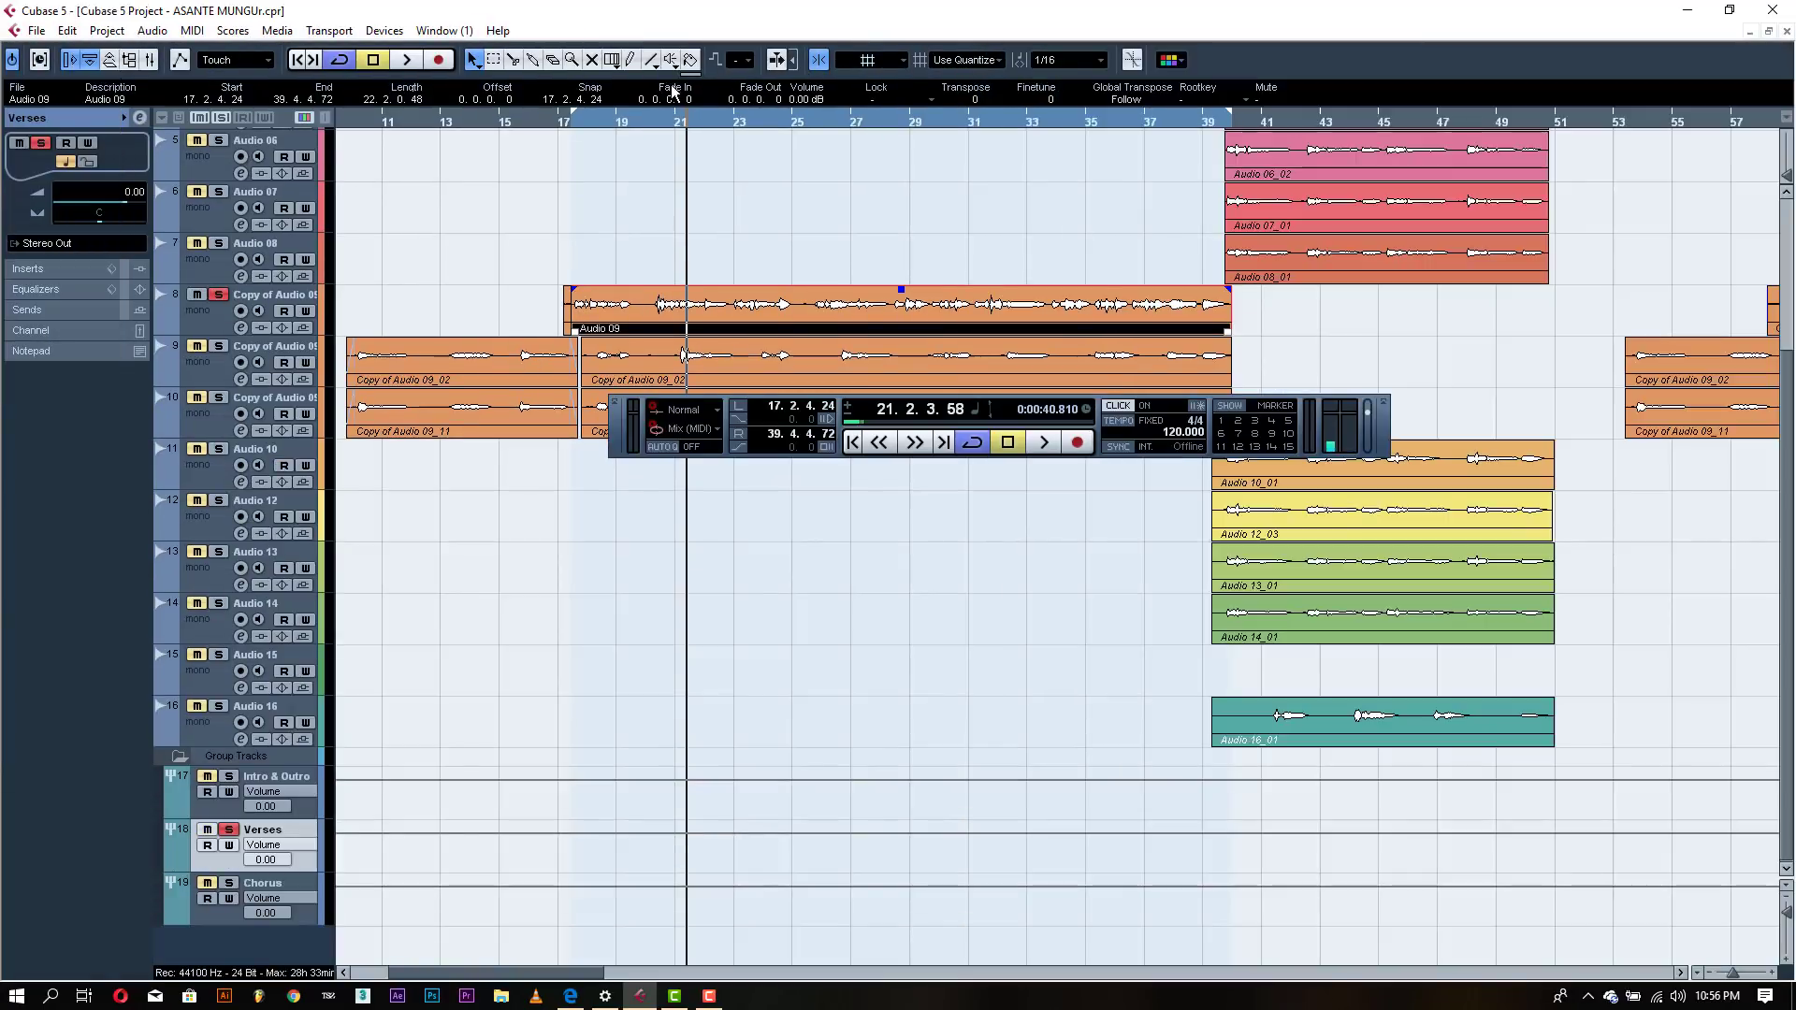
- Restore and widen the project window, and arrange the Verses channel settings and transport panel so neither covers the other
click(1769, 31)
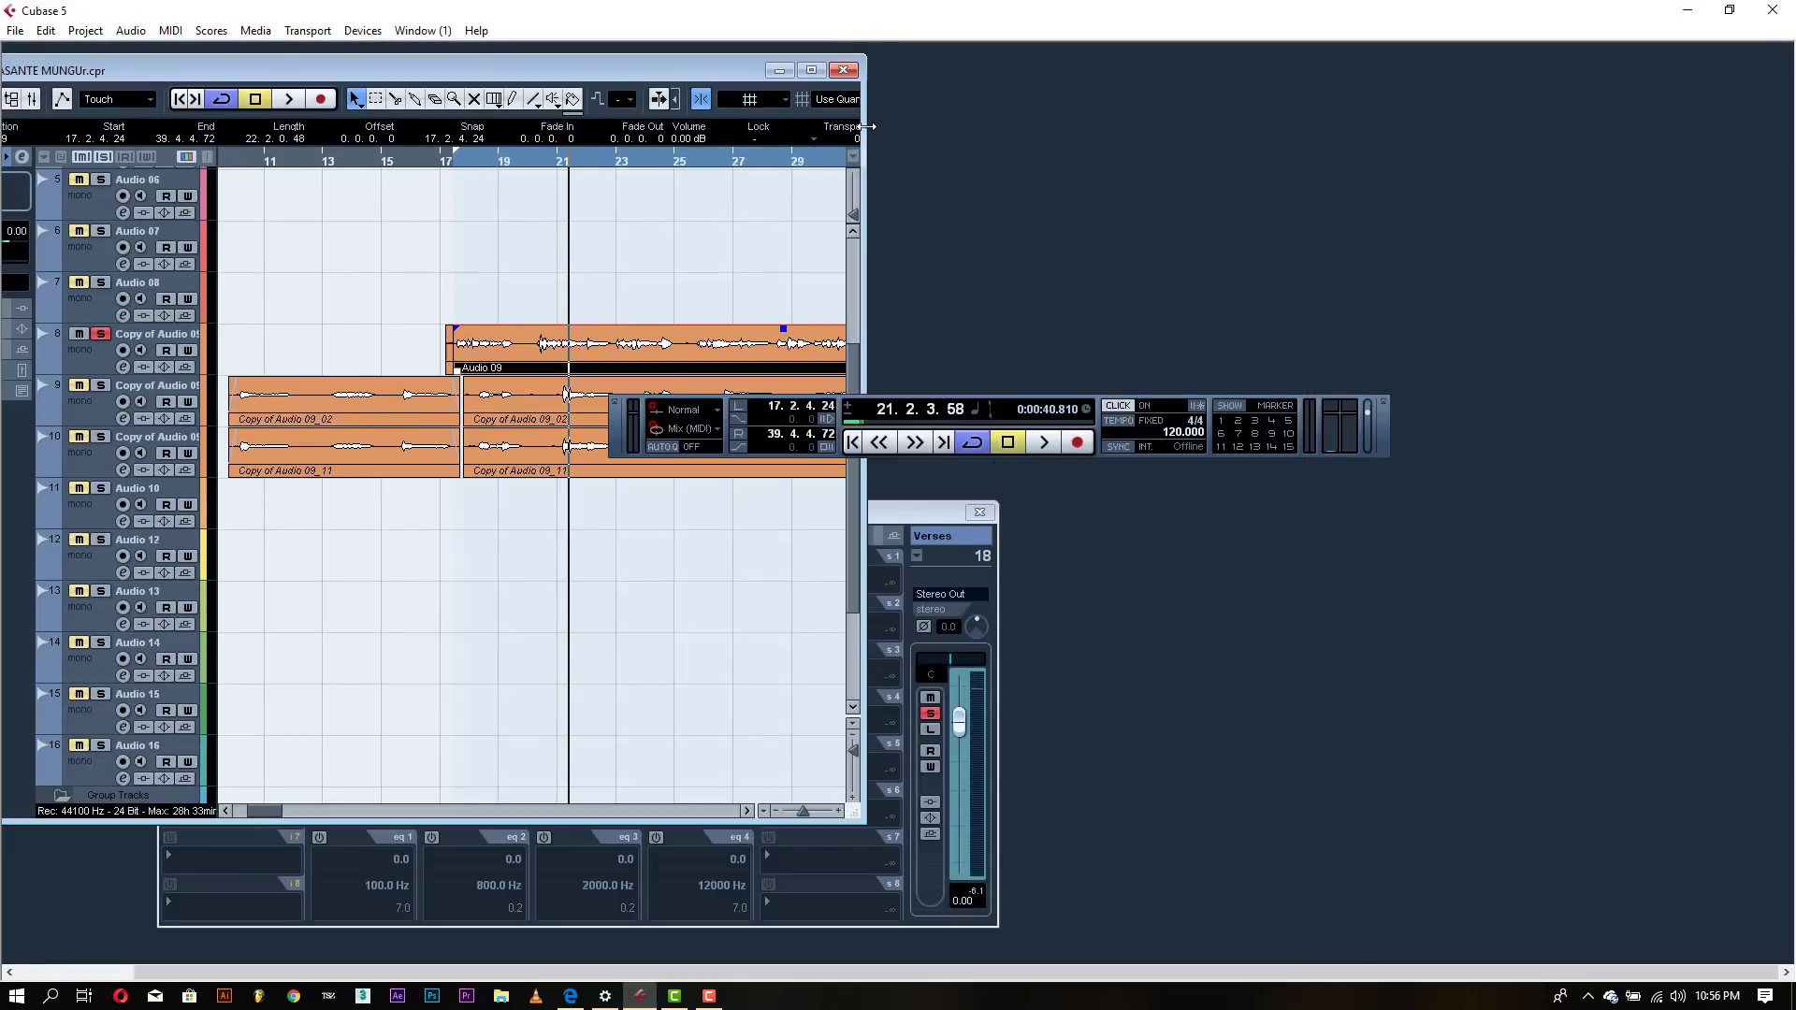
drag(869, 126, 1731, 214)
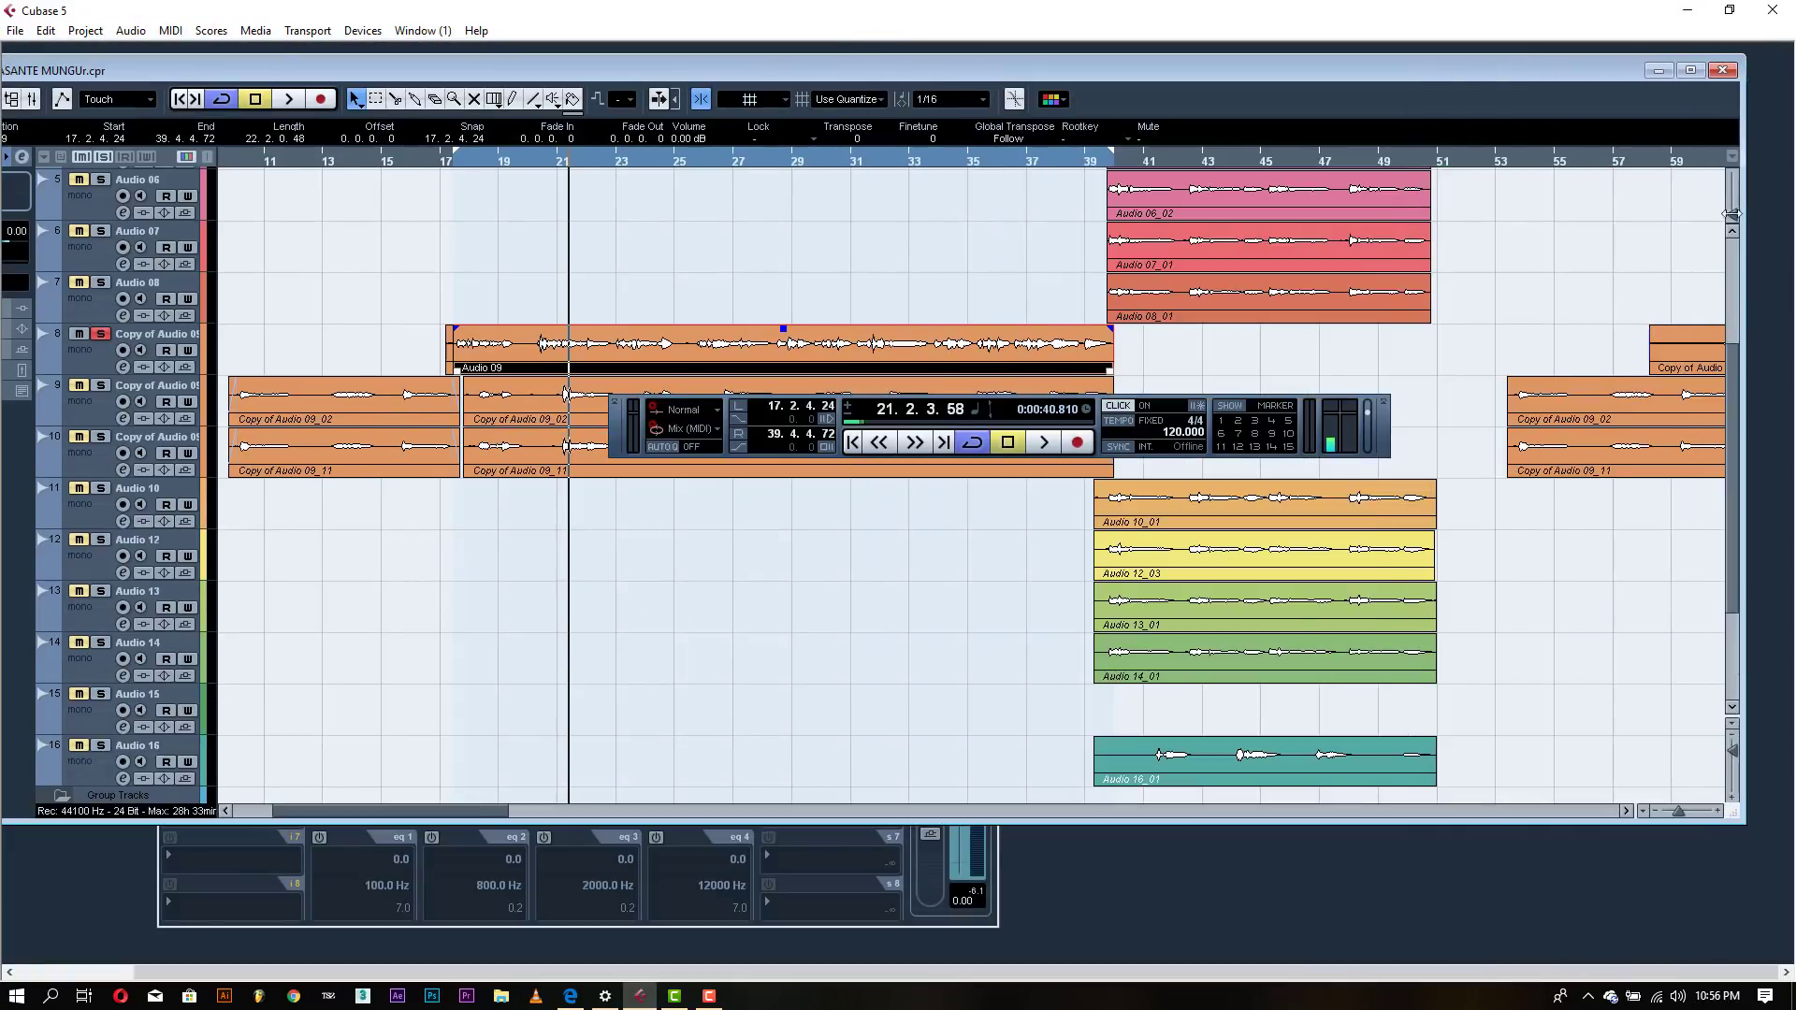
click(850, 860)
drag(755, 516, 1288, 373)
key(space)
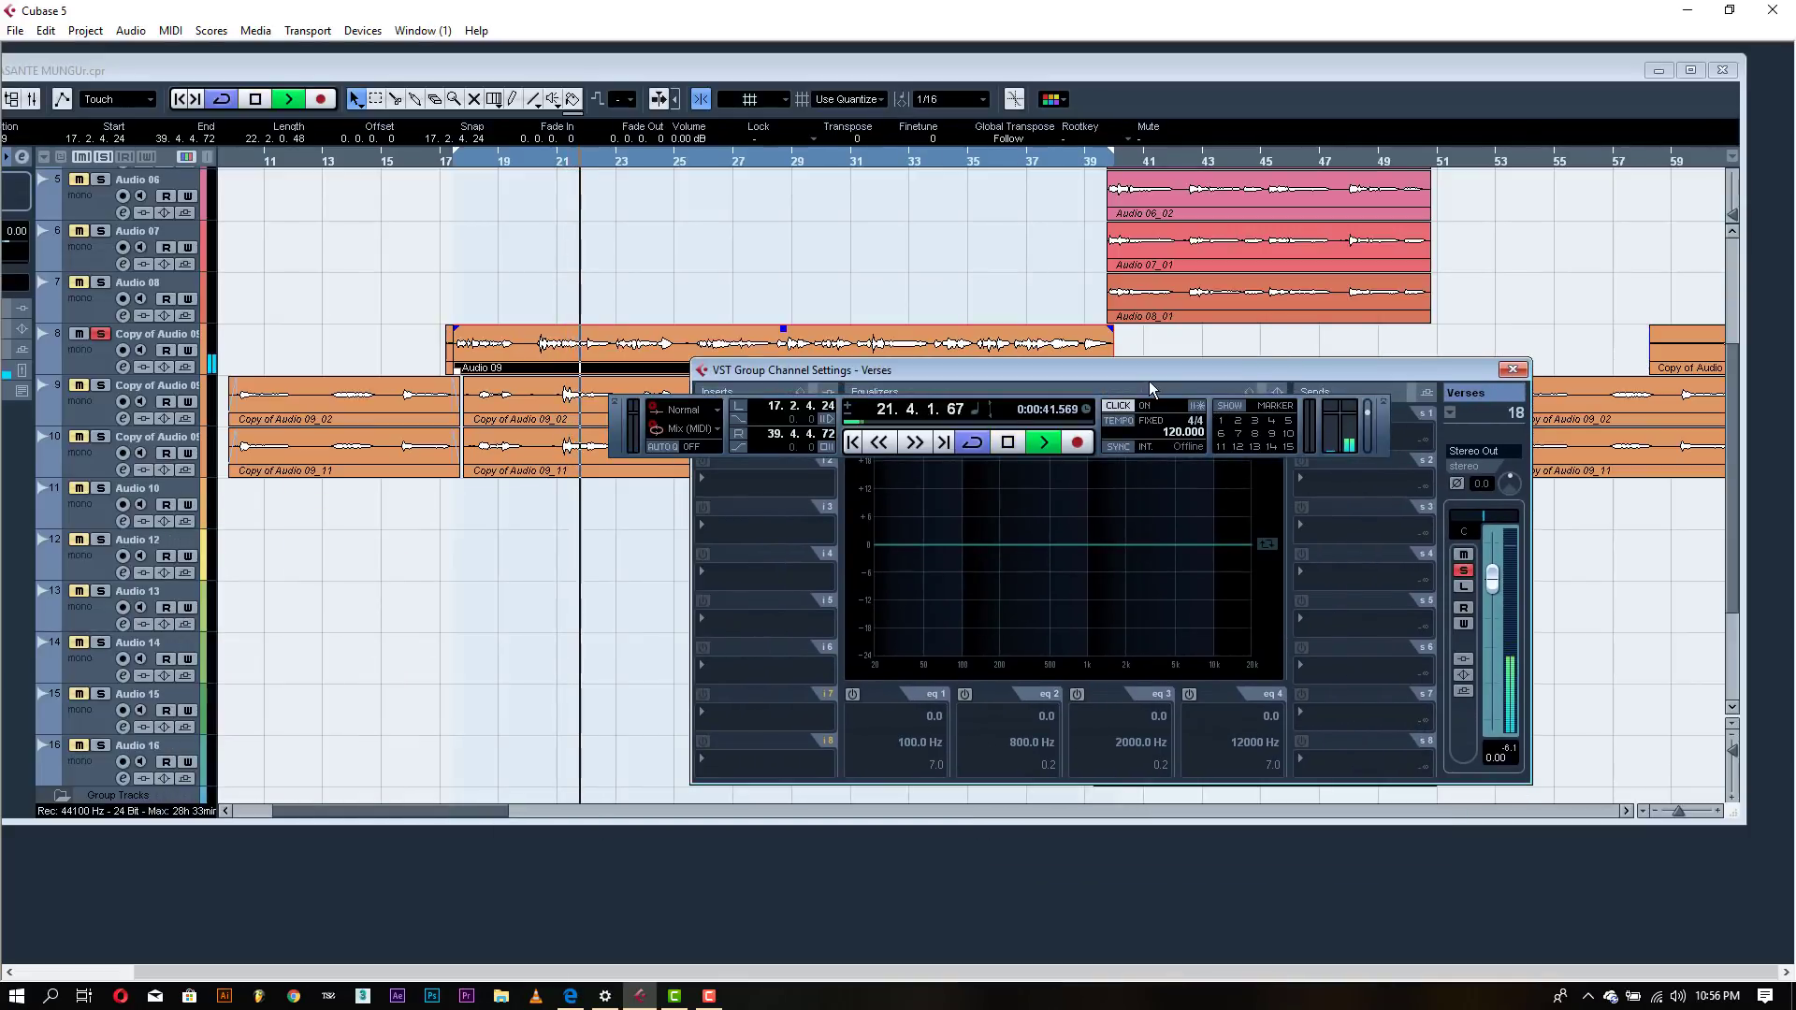
drag(728, 412, 792, 858)
key(space)
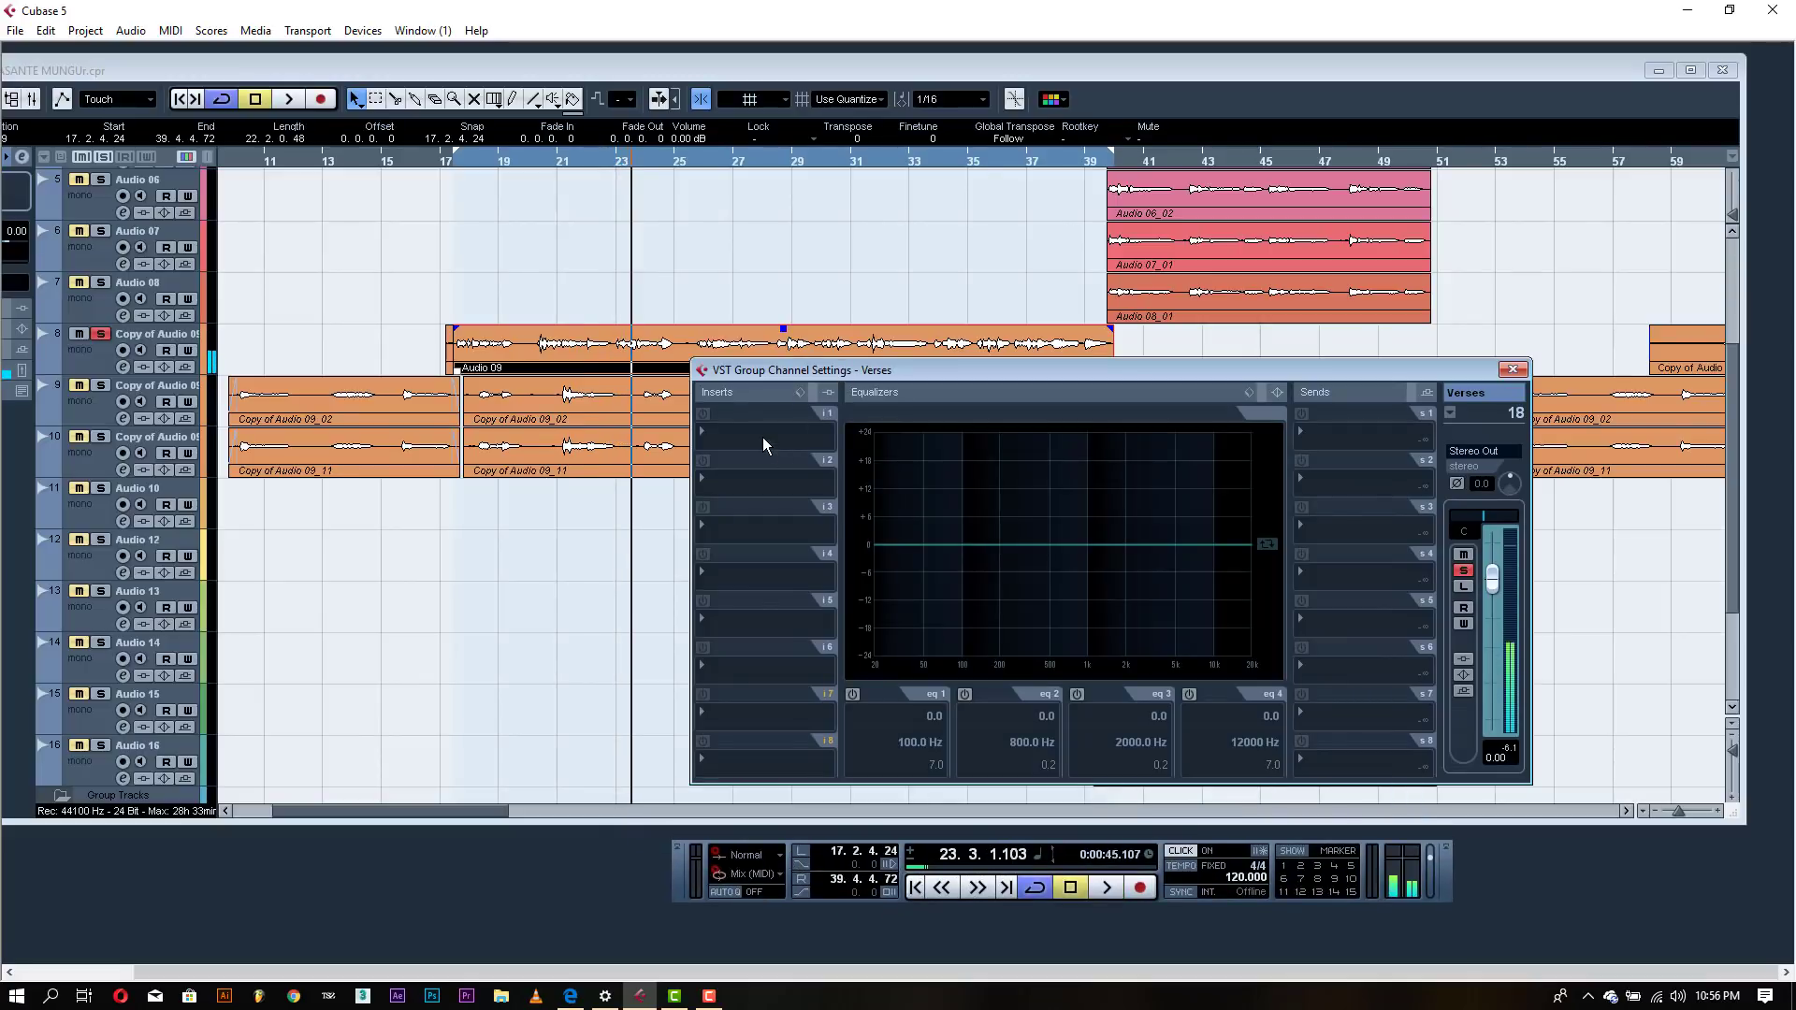
- Browse the EQ and Dynamics plug-ins available for the first insert slot of the Verses channel
right_click(762, 436)
click(742, 423)
click(720, 438)
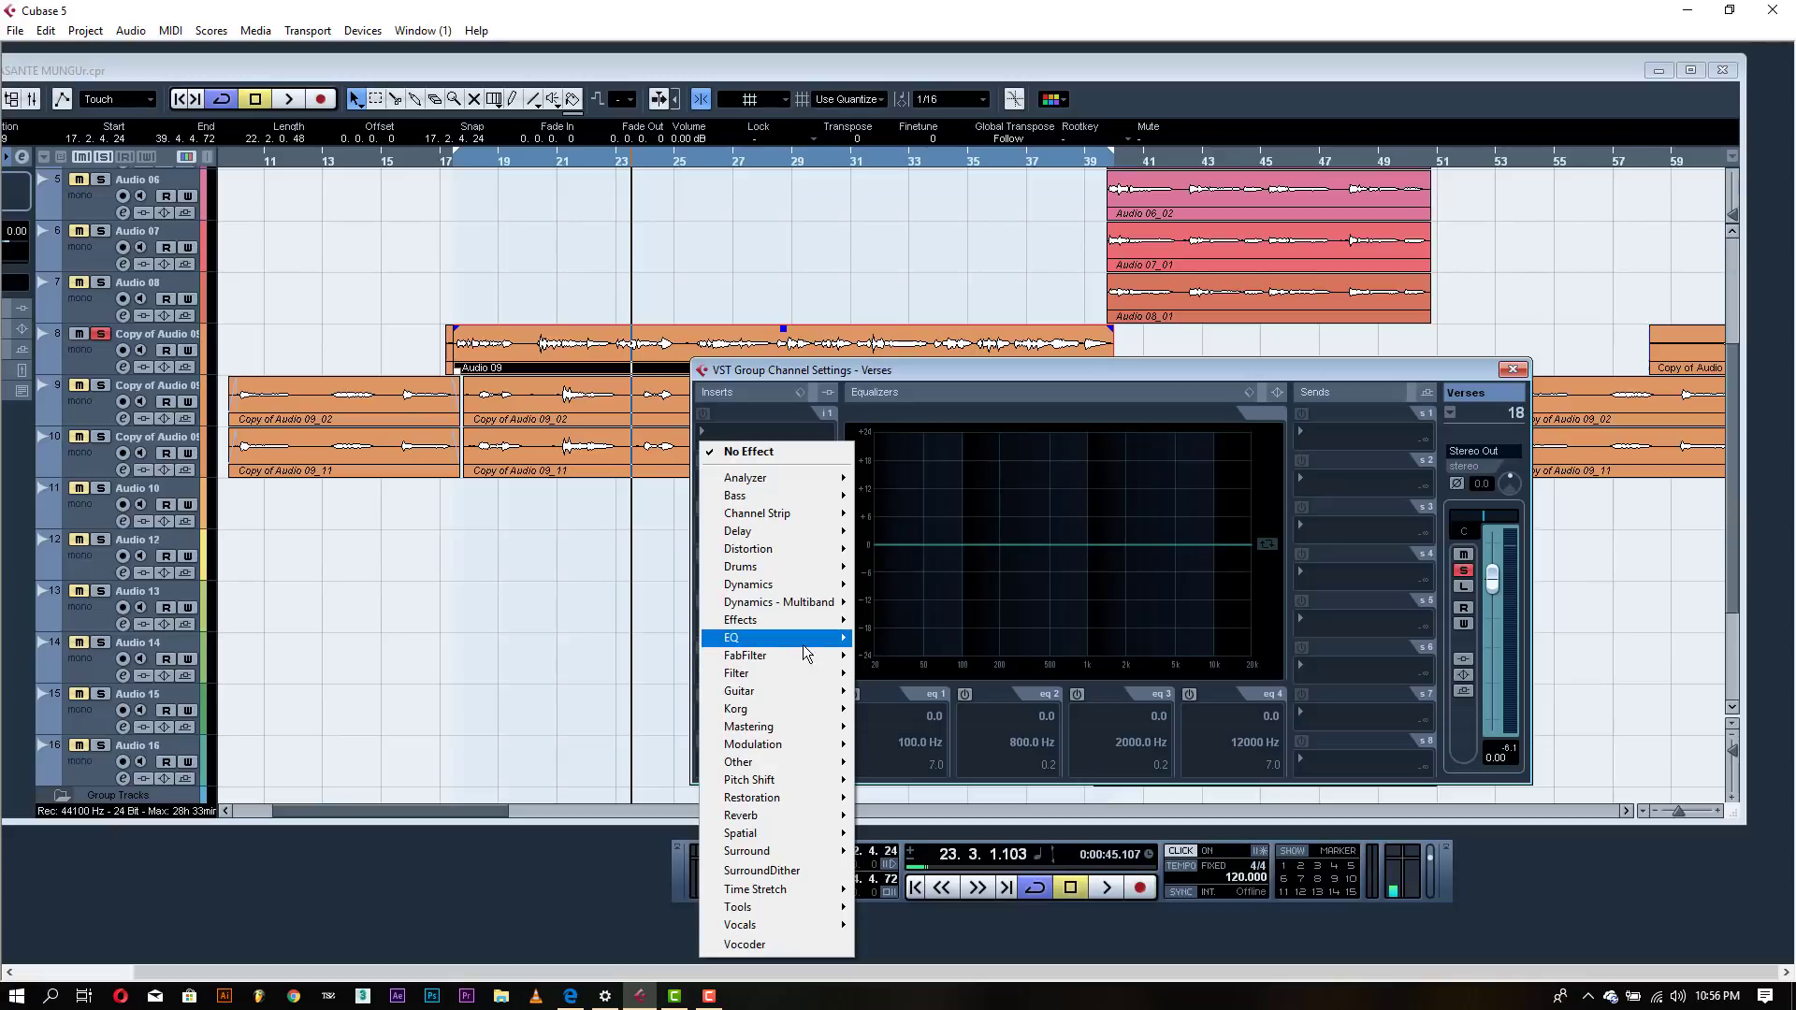
mouse_move(767, 637)
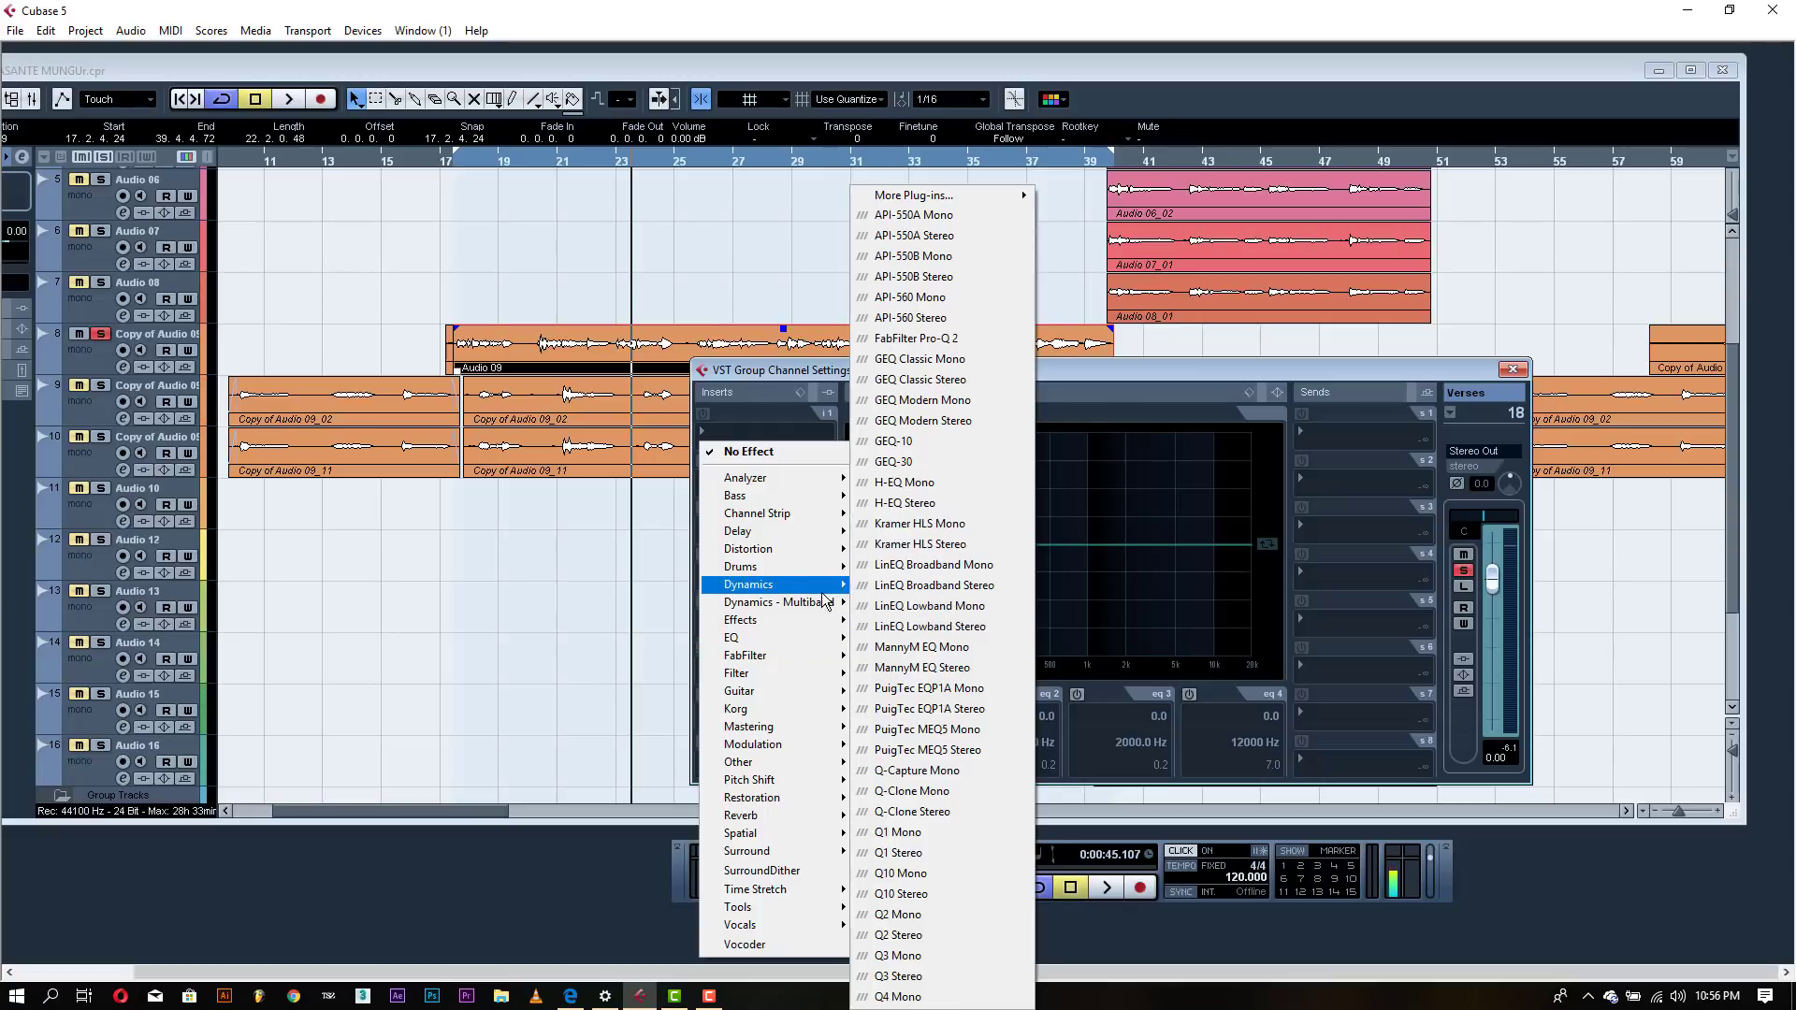
mouse_move(823, 582)
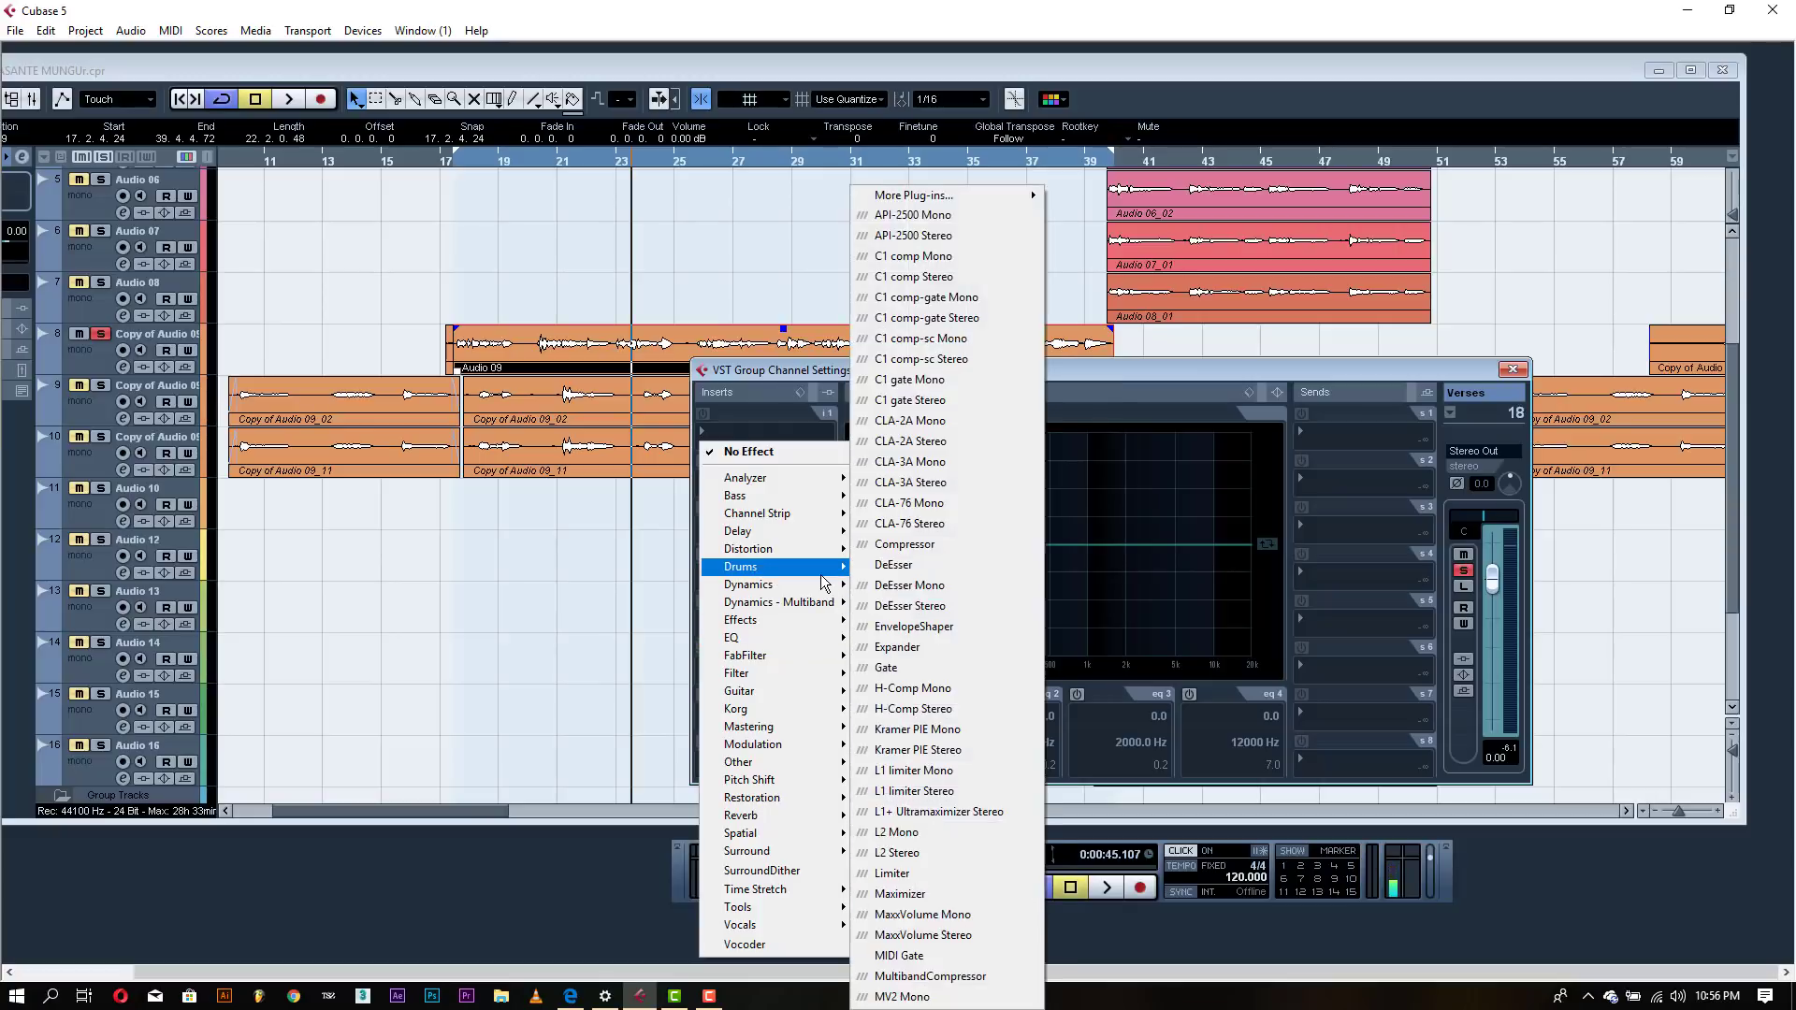
click(779, 634)
click(780, 633)
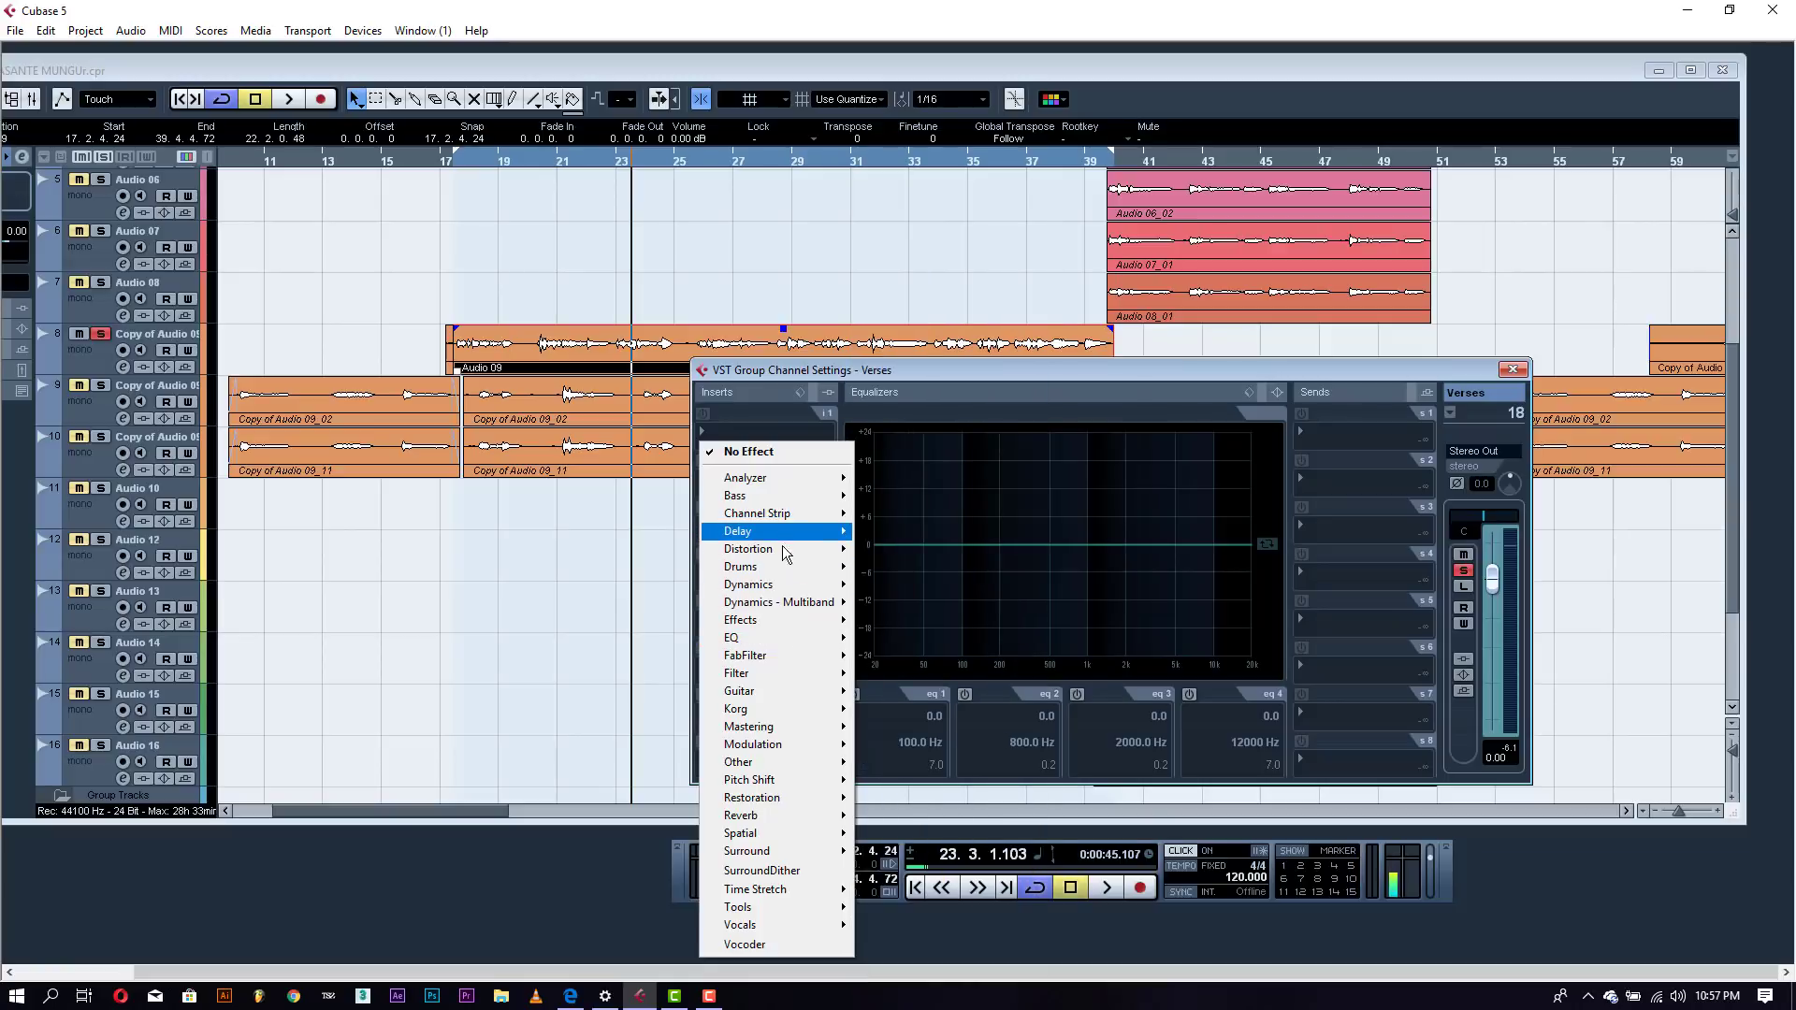
mouse_move(795, 638)
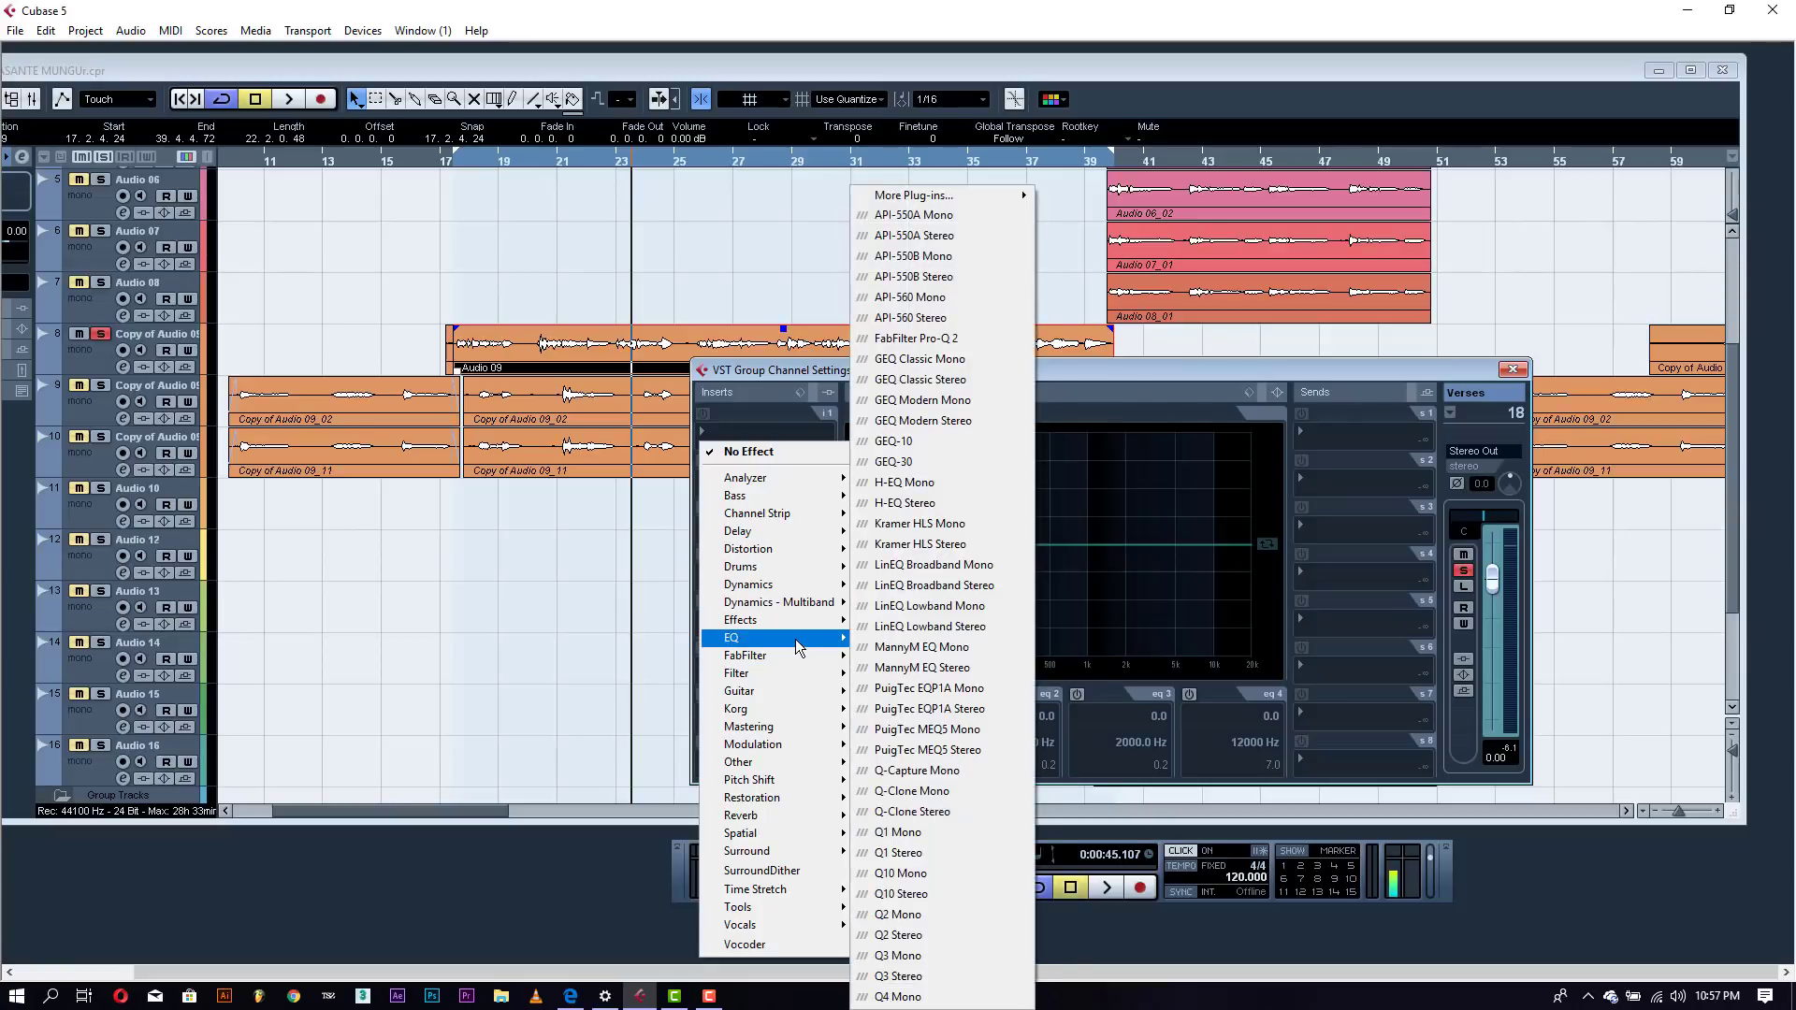
click(1227, 379)
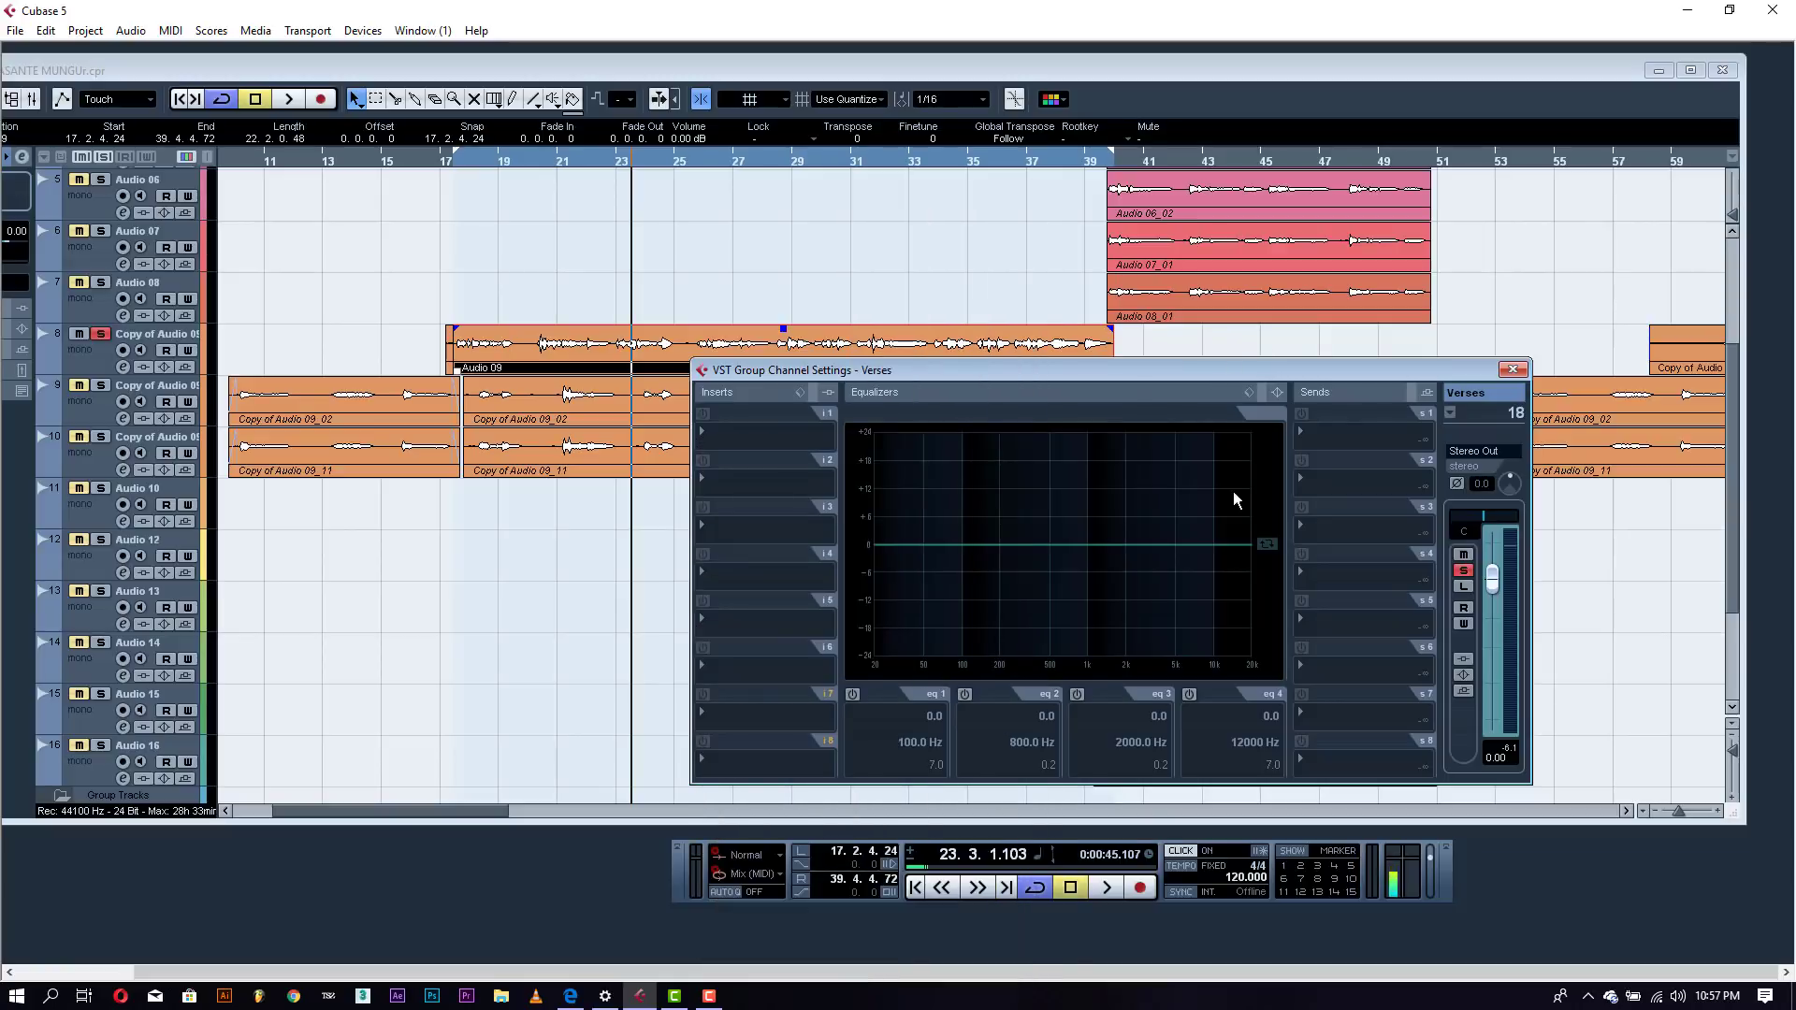
- Load the Lead Vox Male 2 equalizer preset on the Verses channel and audition the vocal
click(1250, 390)
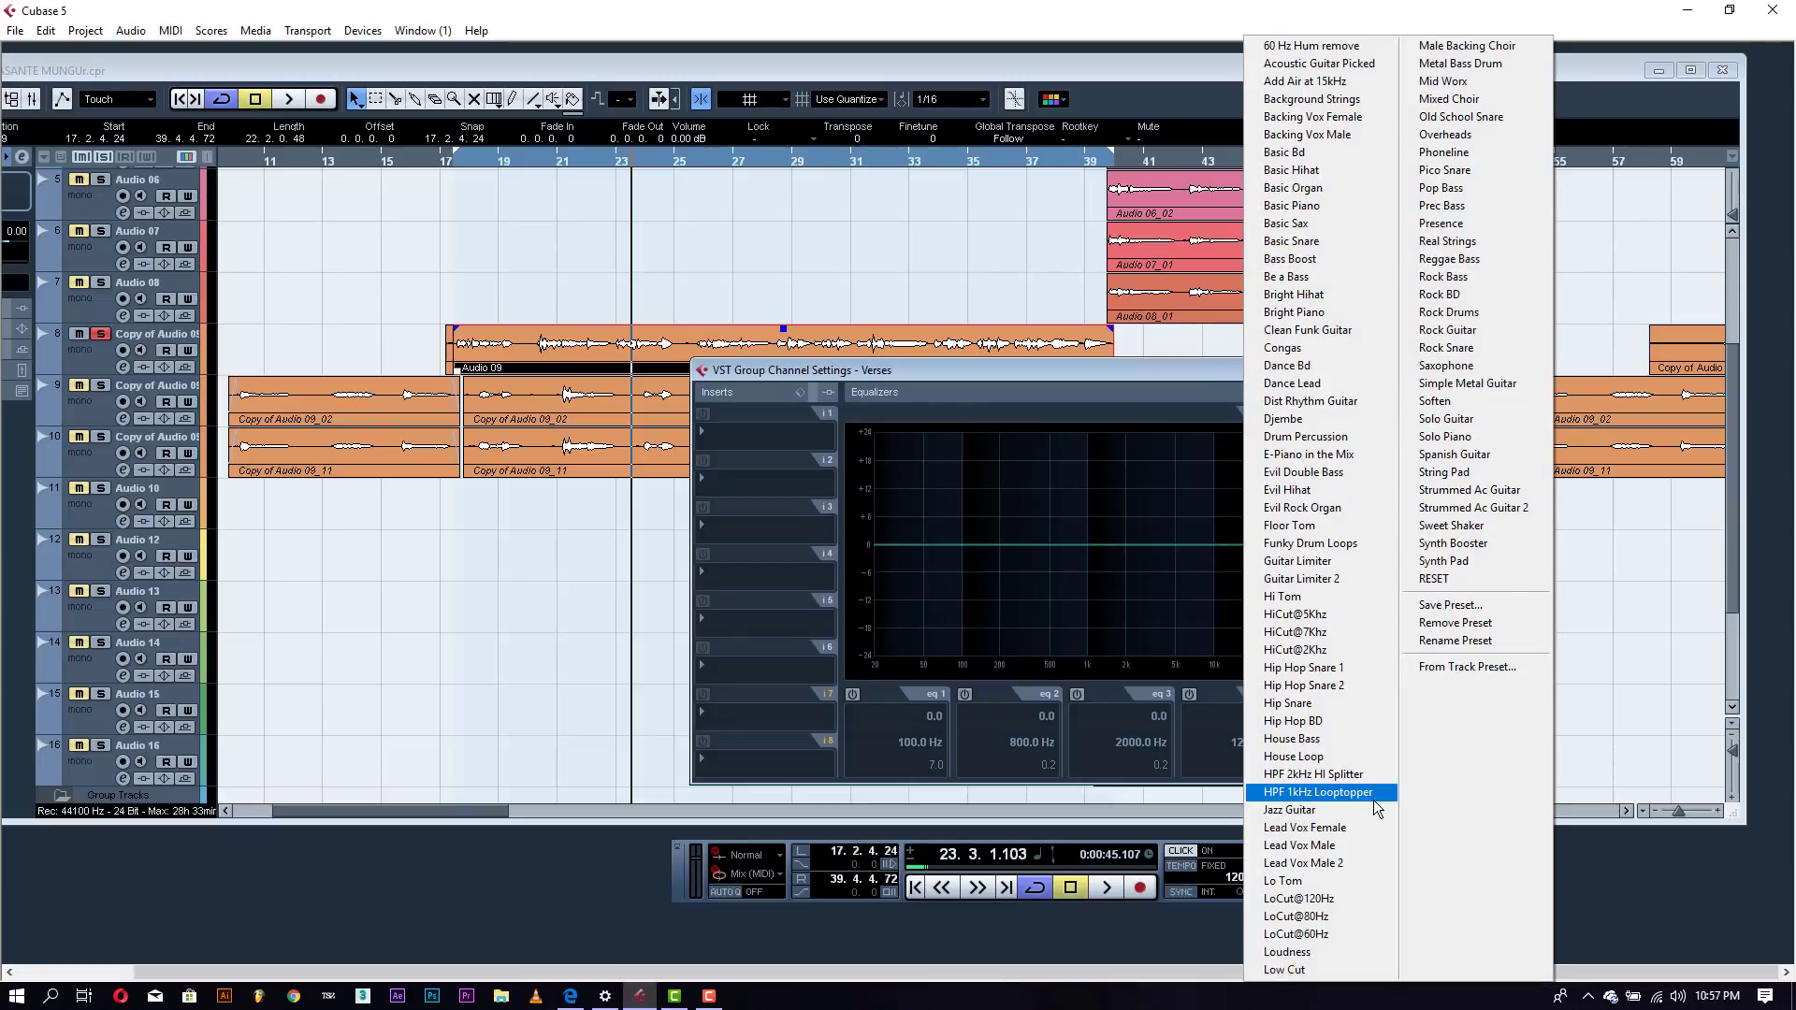
click(1322, 866)
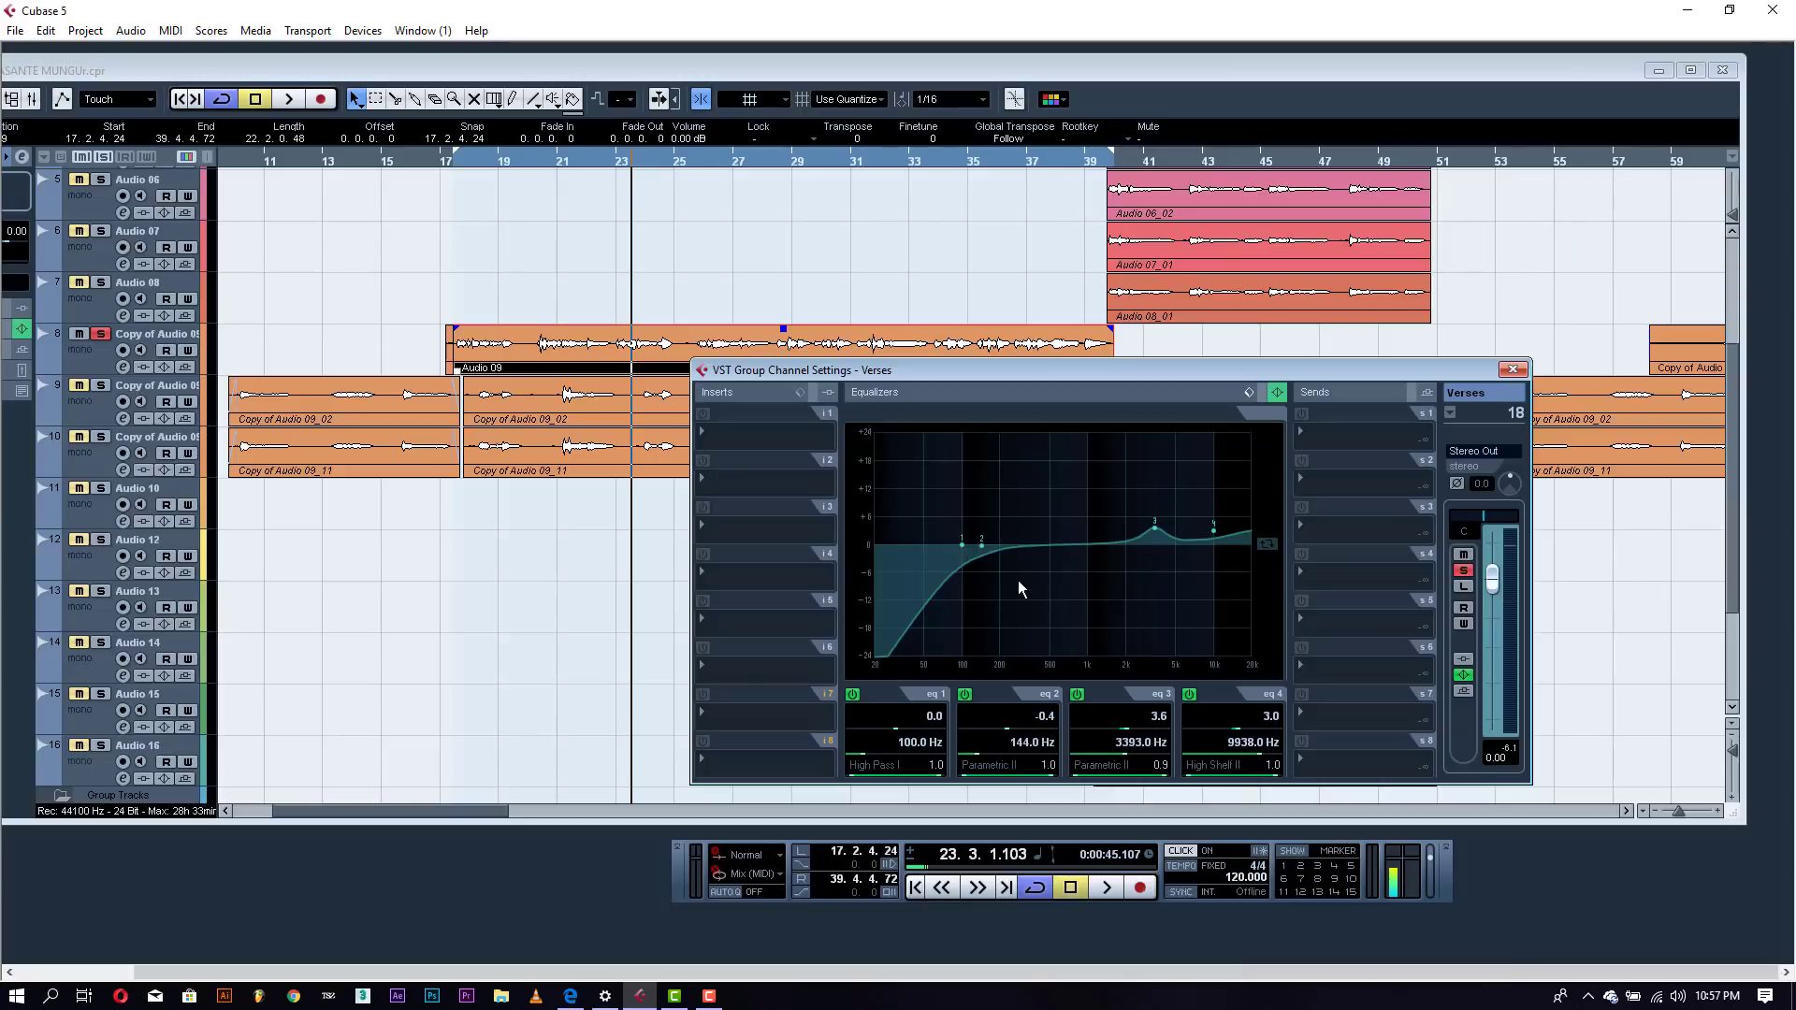
key(space)
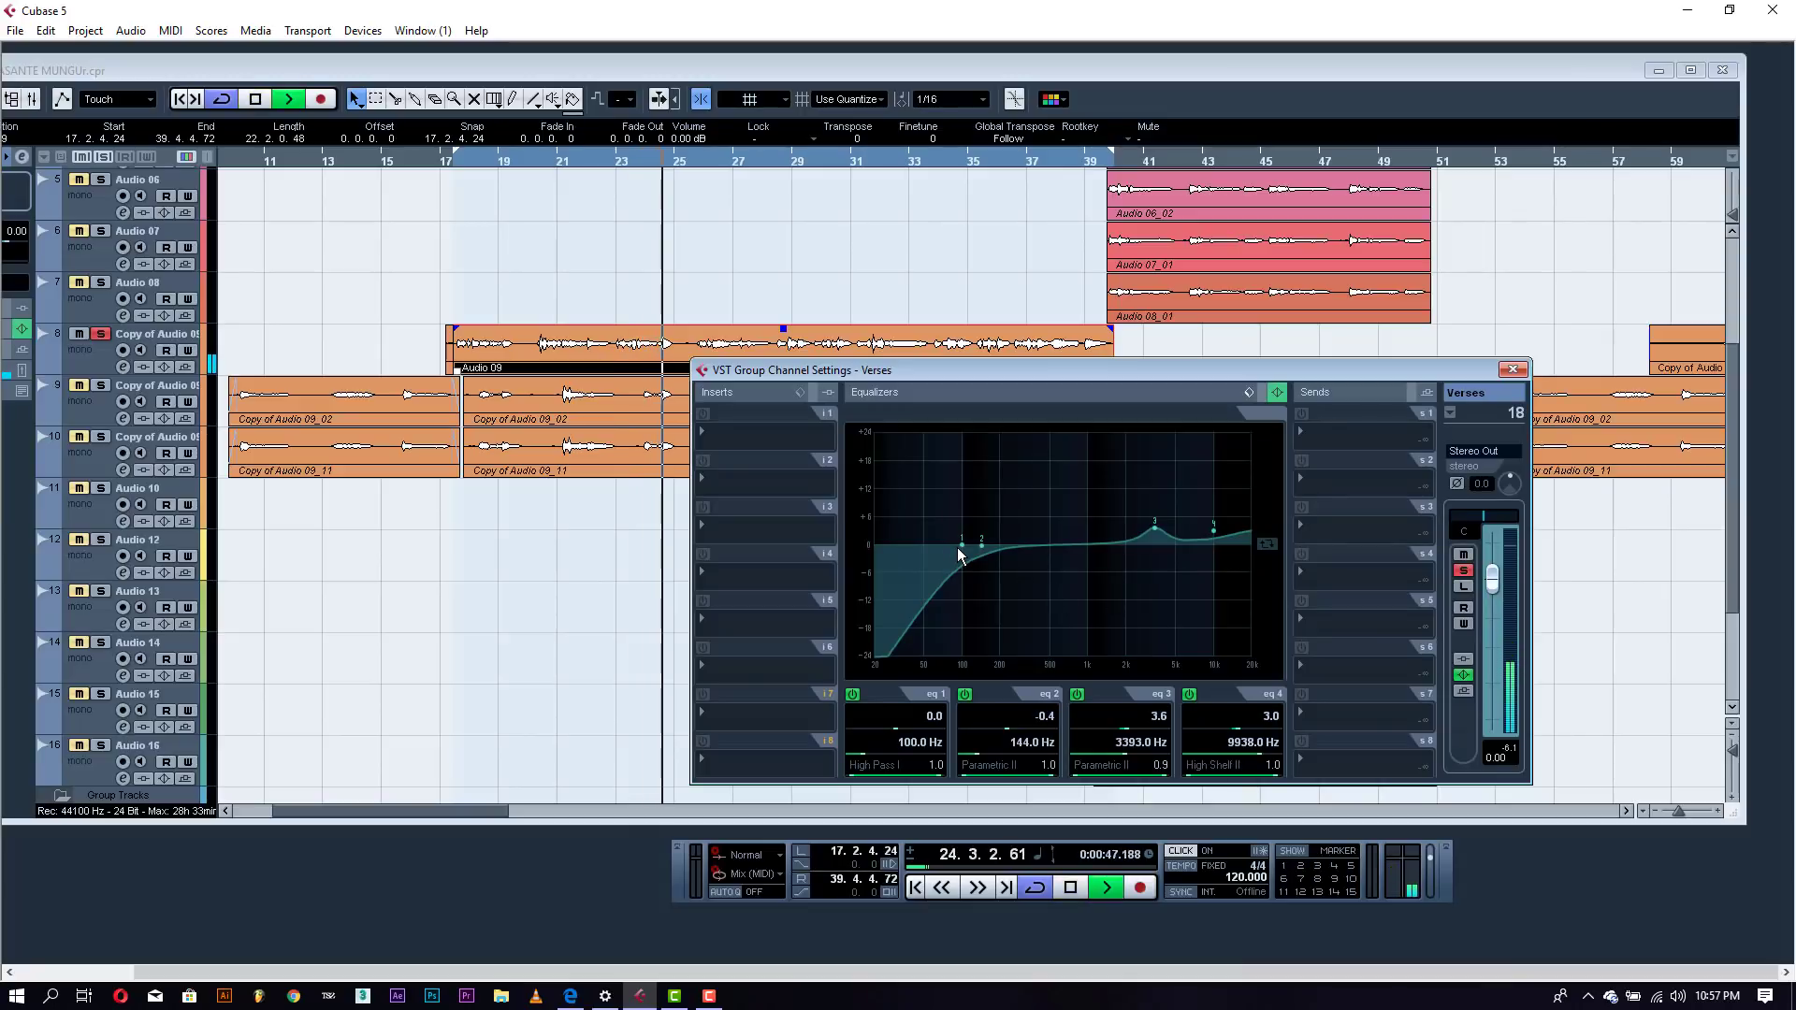
key(space)
click(1249, 393)
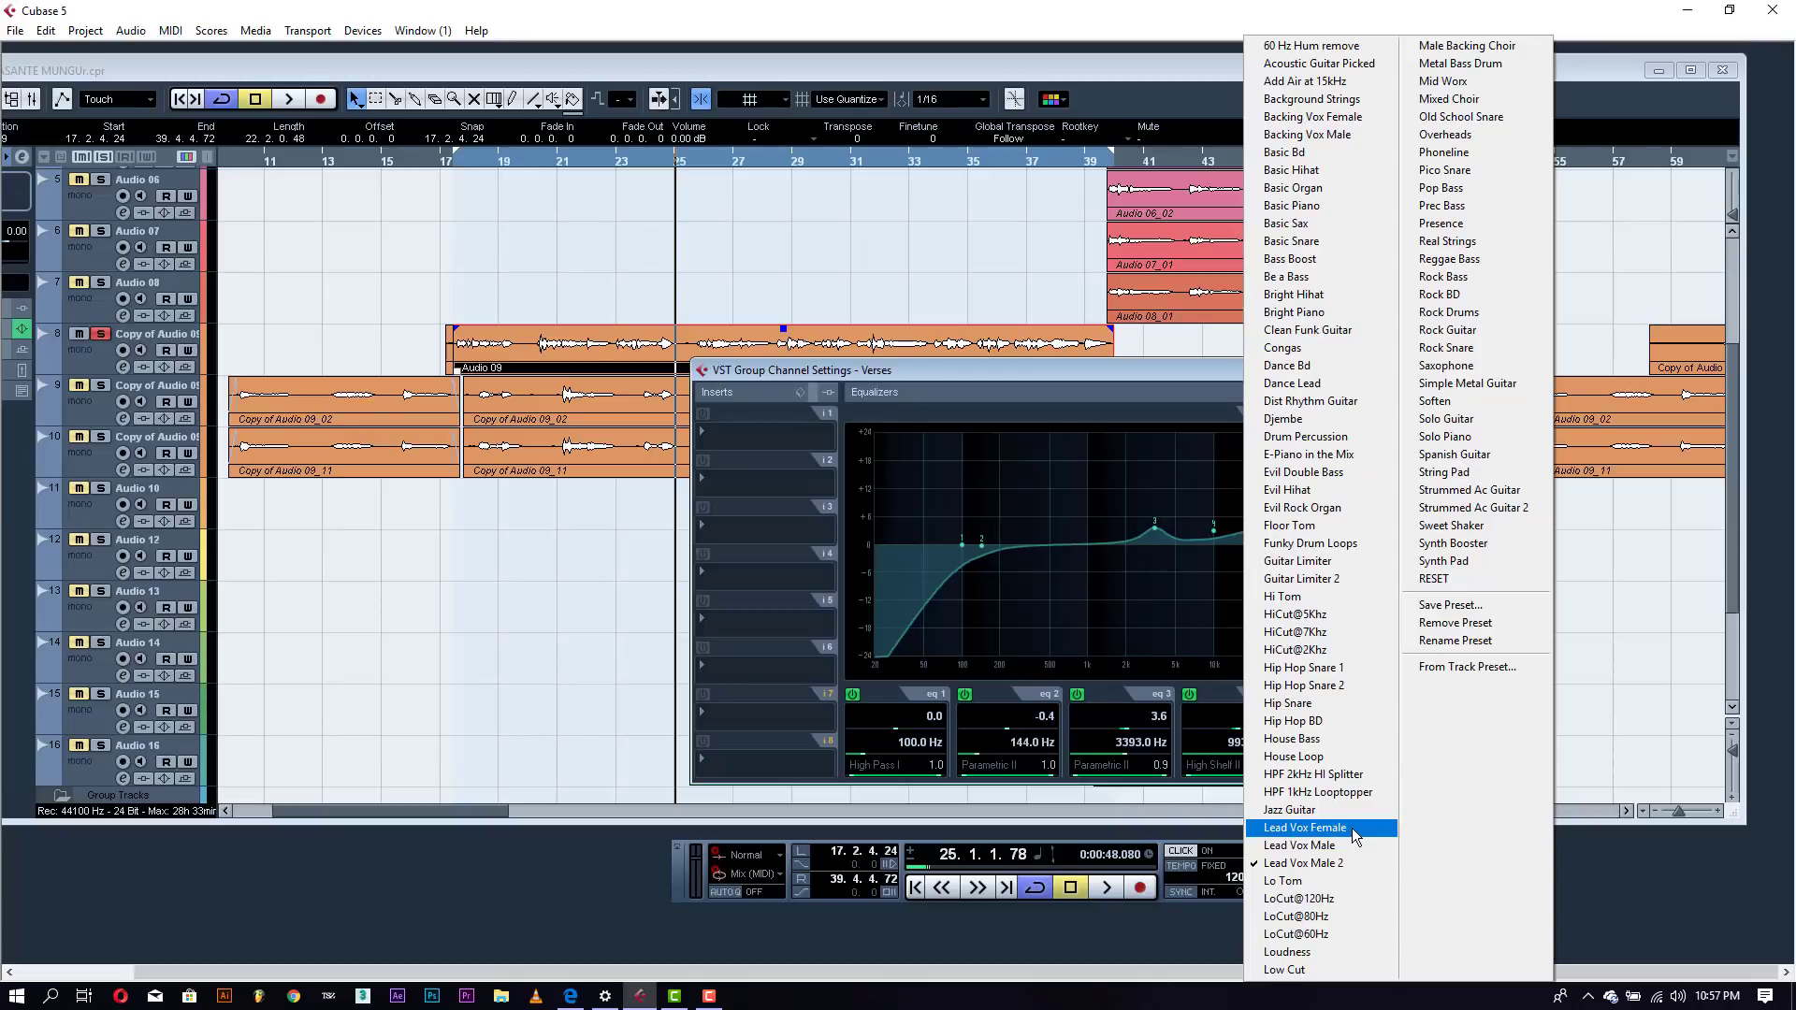
click(1102, 370)
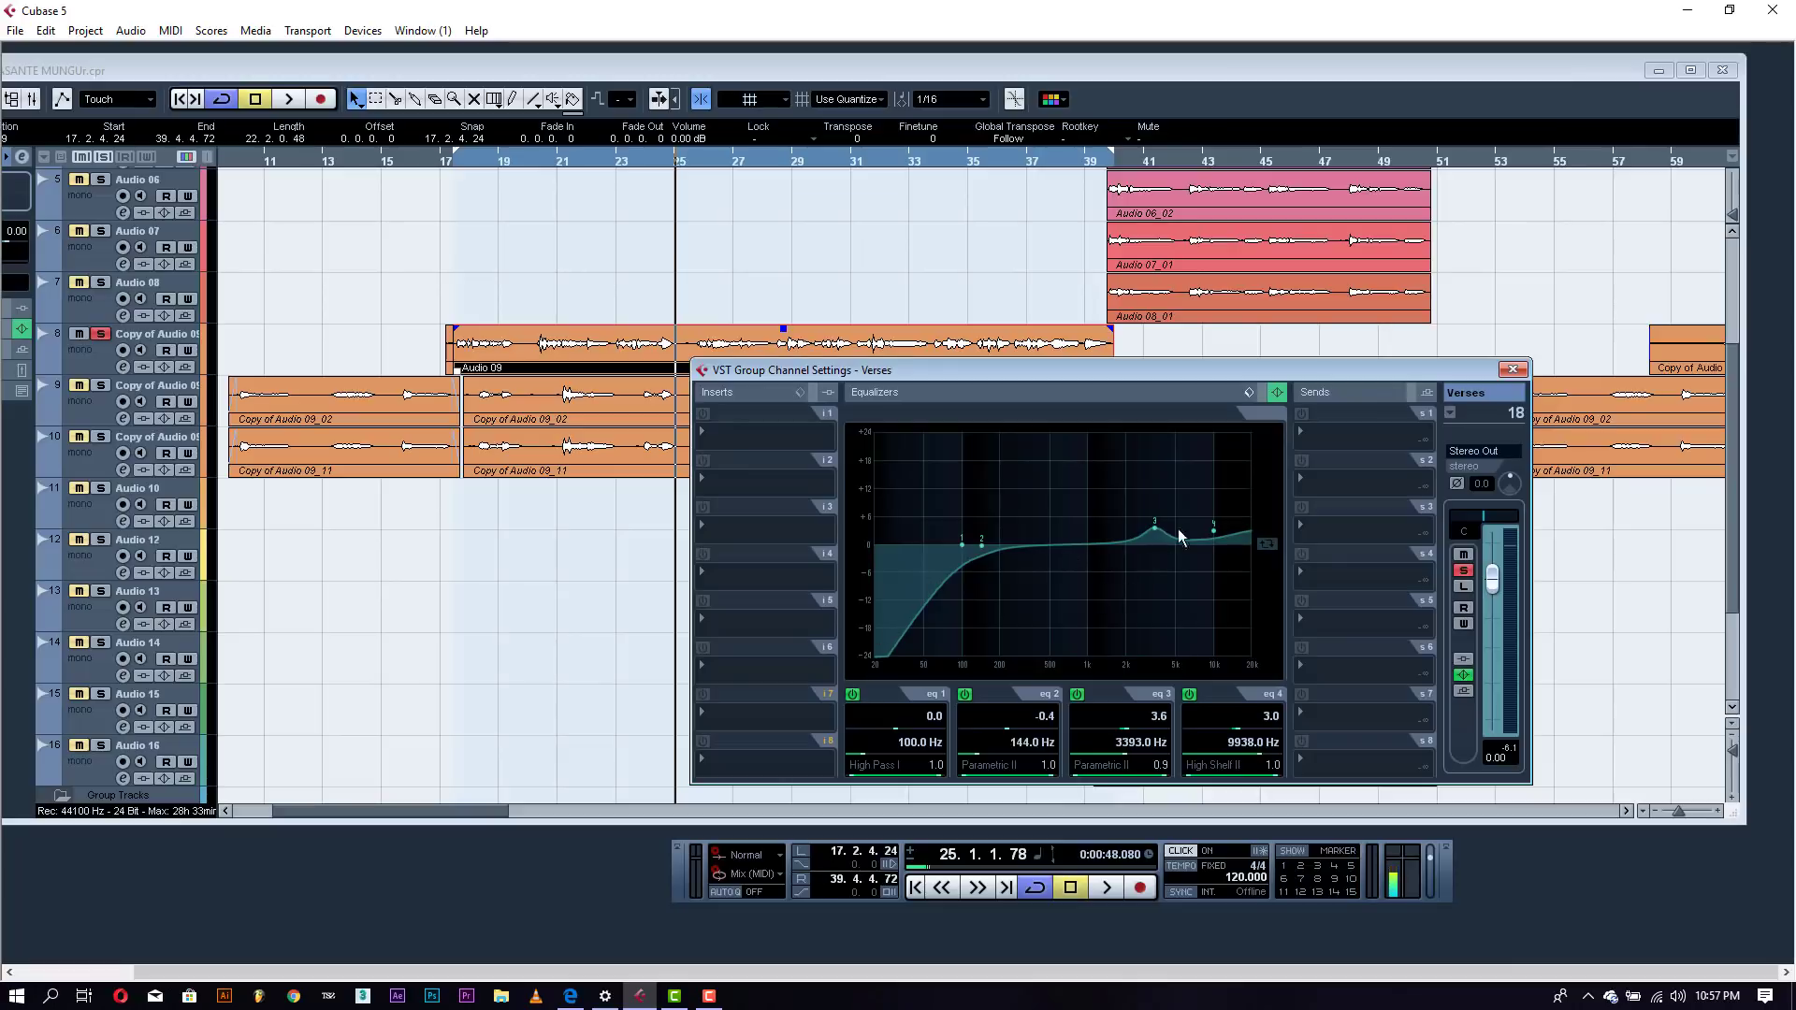
- Reshape the EQ during listening: band 1 to 20 Hz, band 2 to 56 Hz, band 3 to 2847 Hz at 1.4 dB, band 4 to 7809 Hz at 4.4 dB
drag(963, 548, 856, 541)
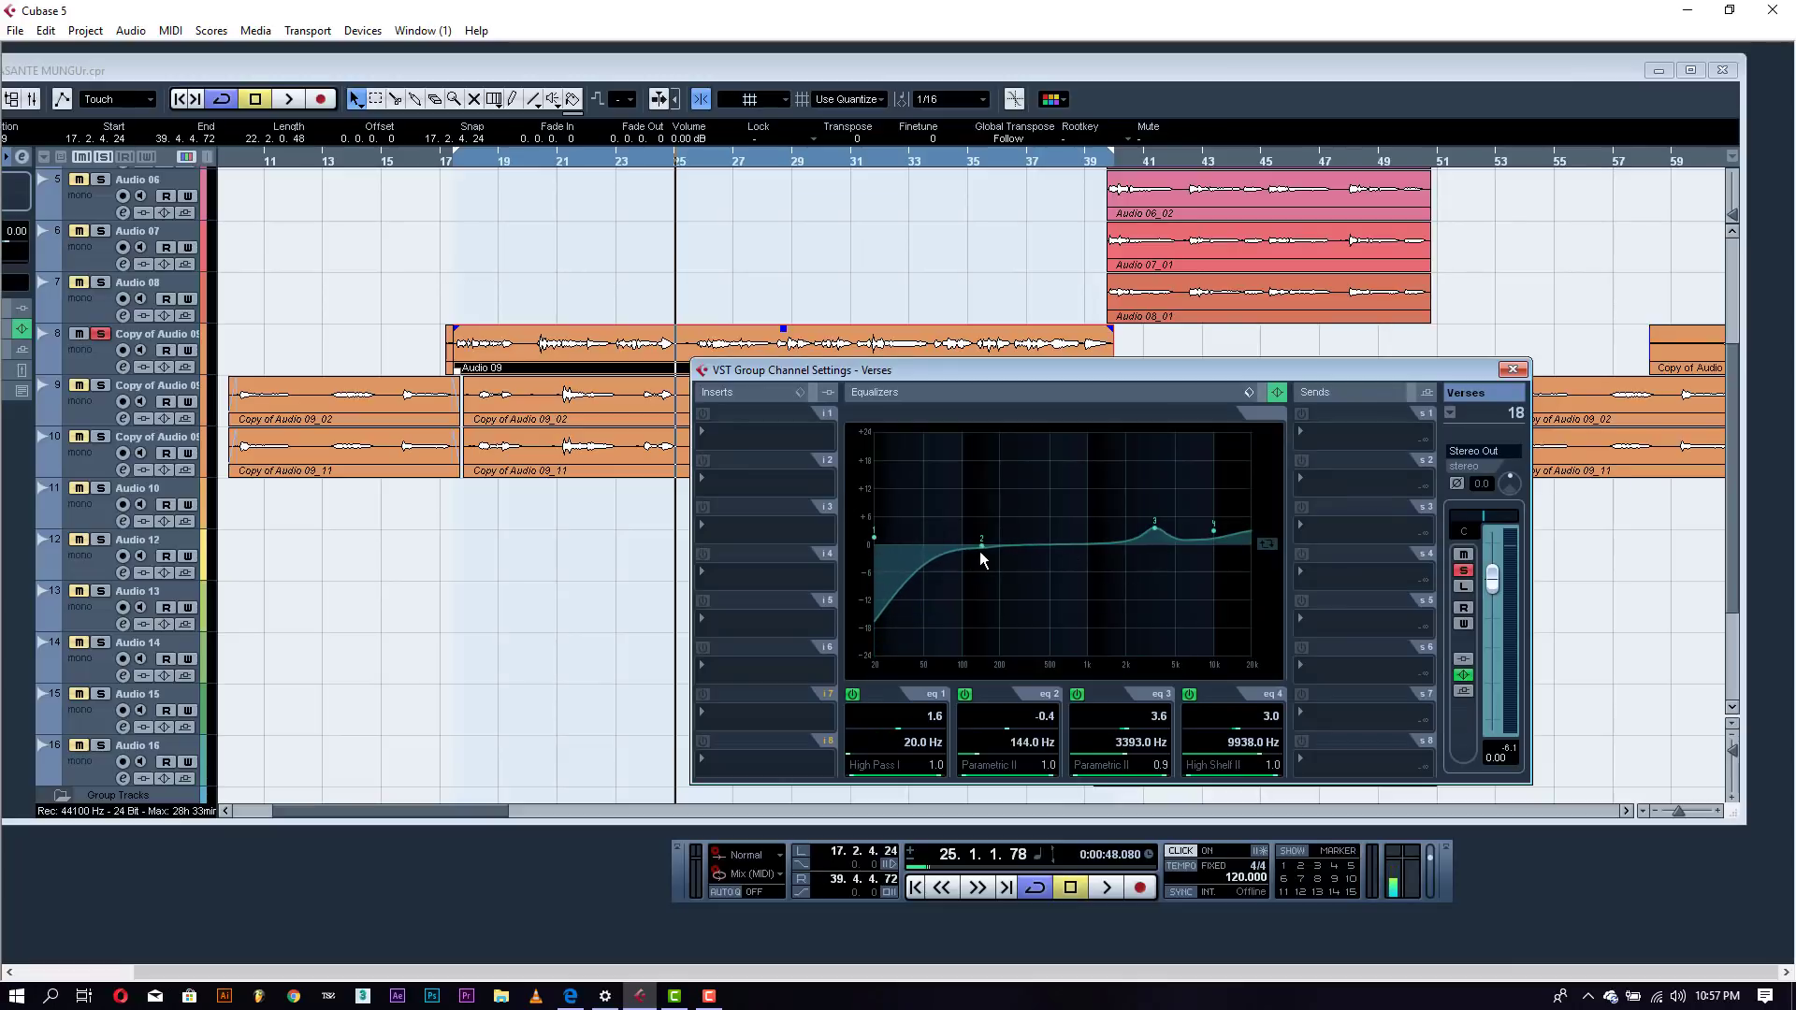
drag(980, 553, 932, 541)
key(space)
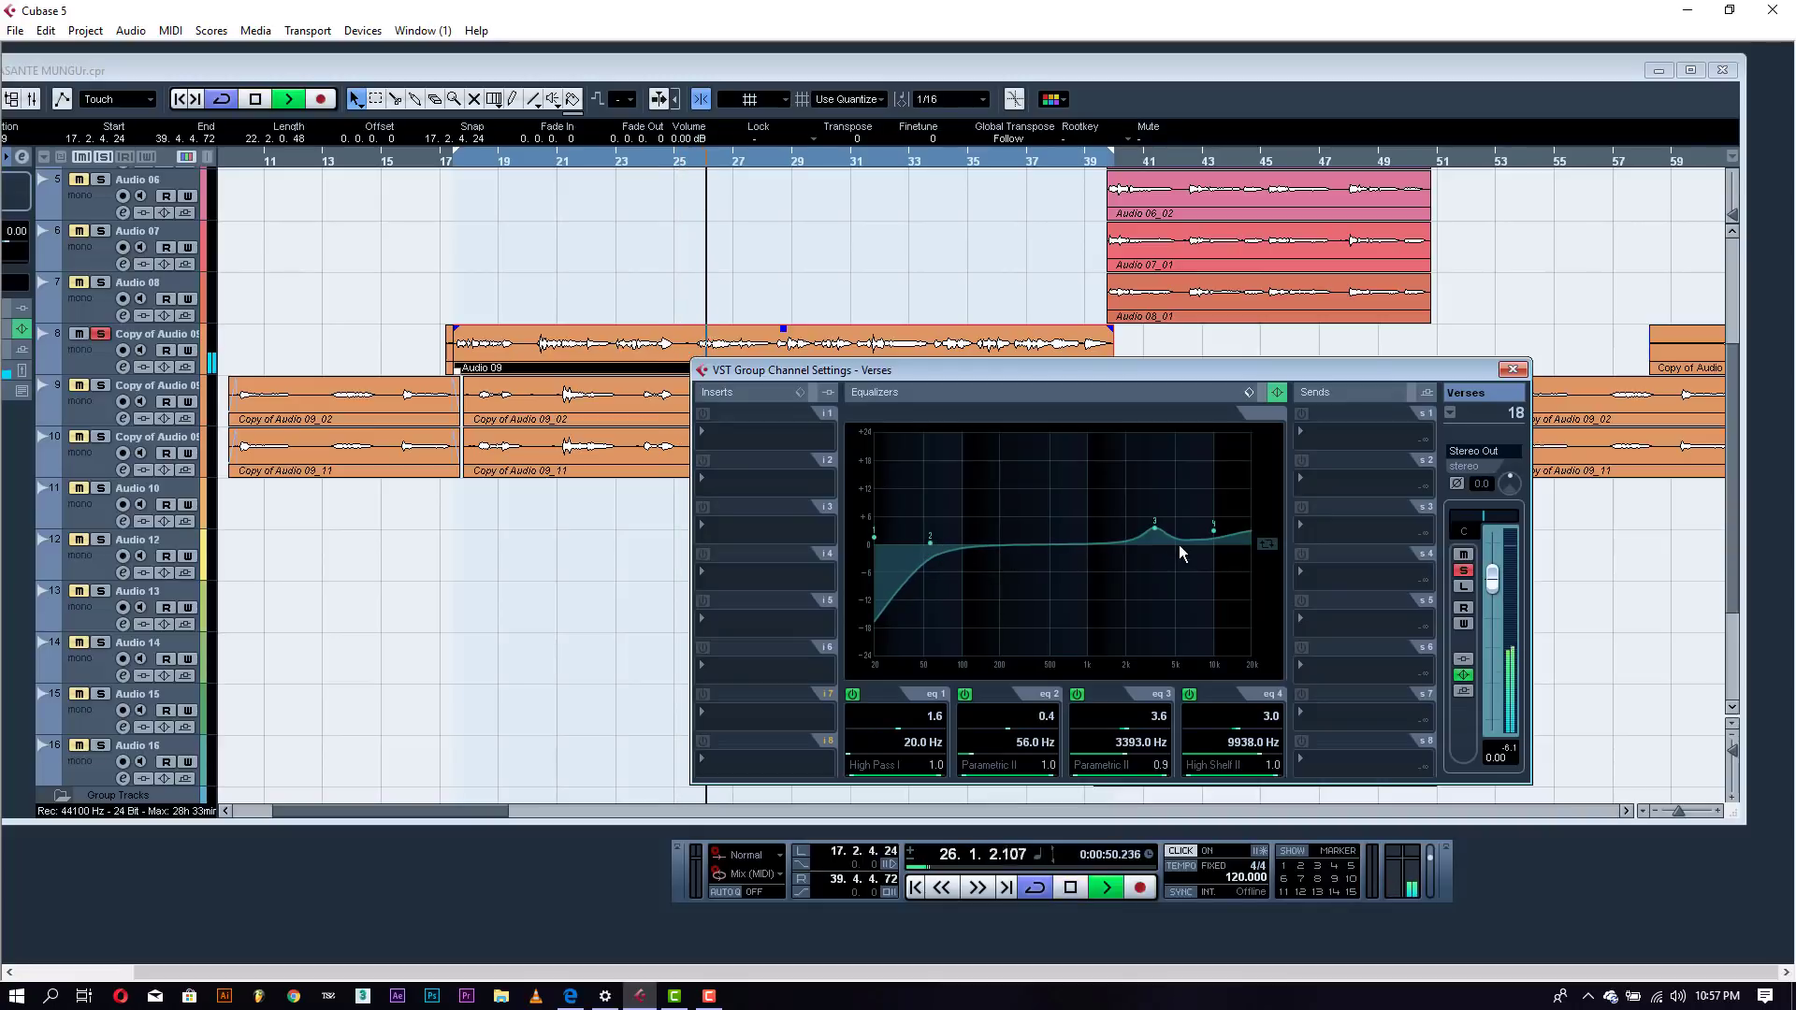
drag(1215, 531, 1145, 537)
key(space)
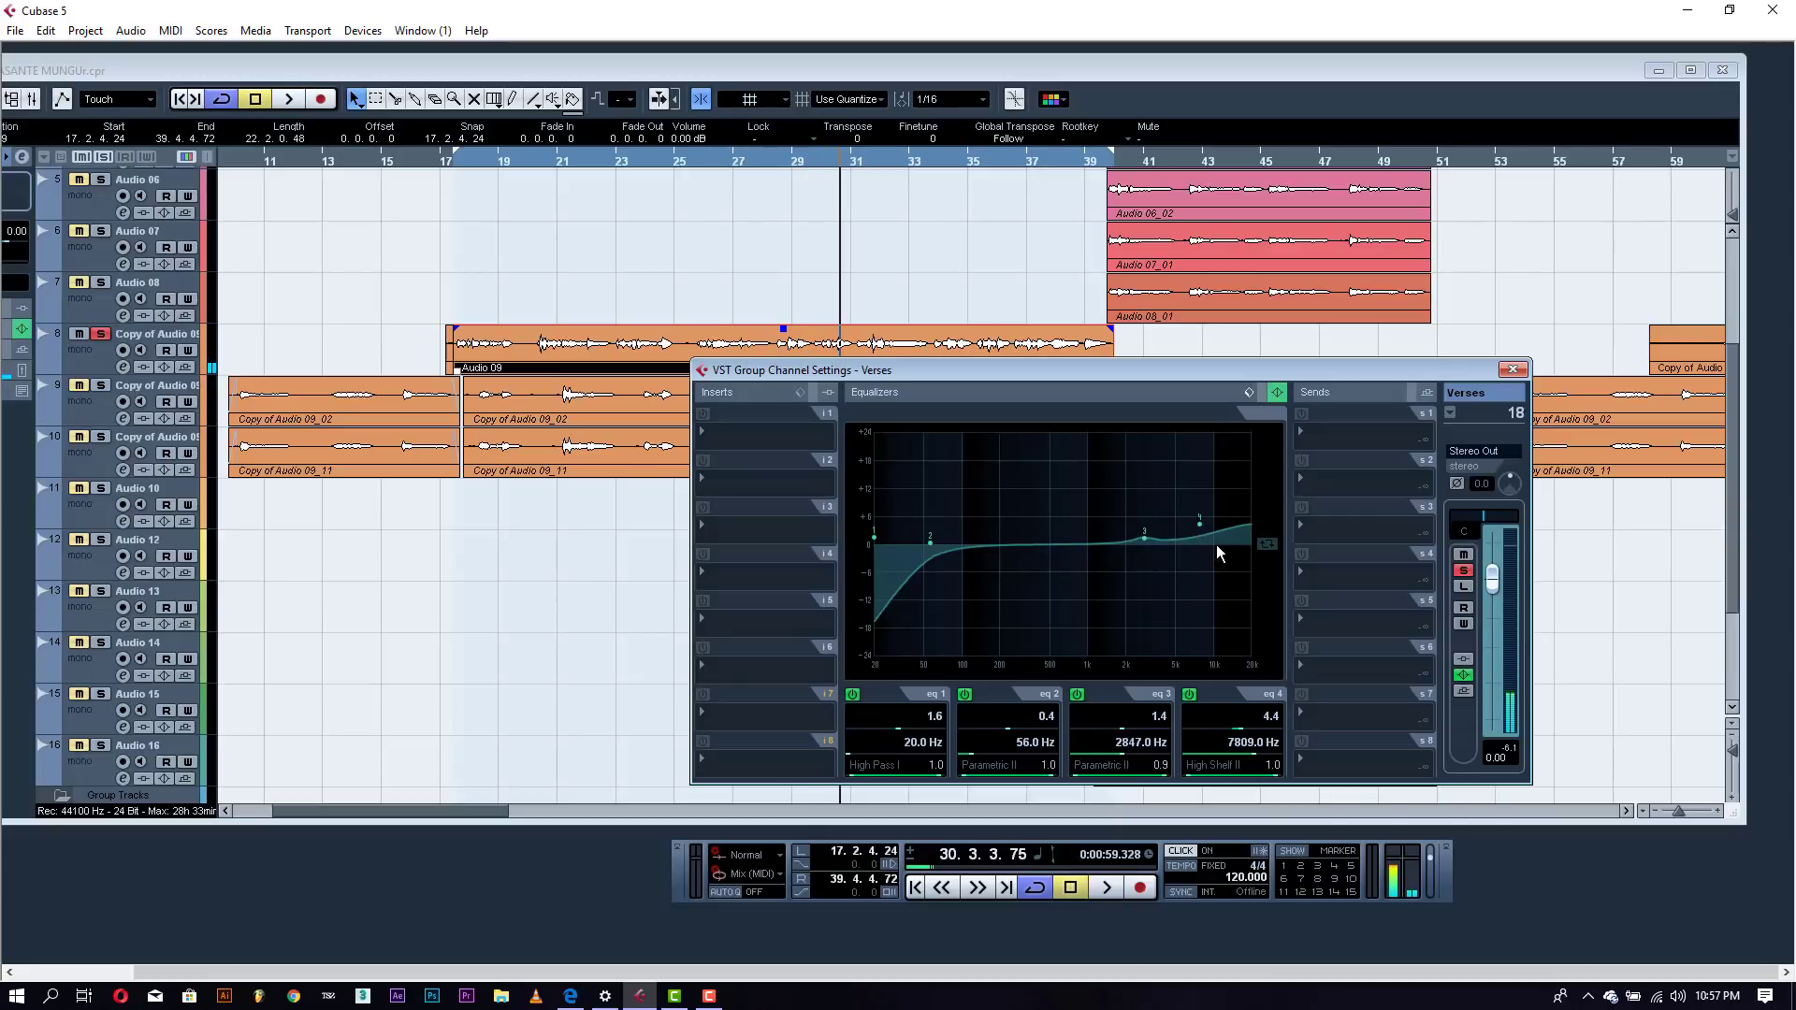
- Readjust EQ band 1 to 20 Hz at 12.0 dB and band 2 to 44 Hz at 0.2 dB, and audition the vocal
drag(965, 571, 924, 553)
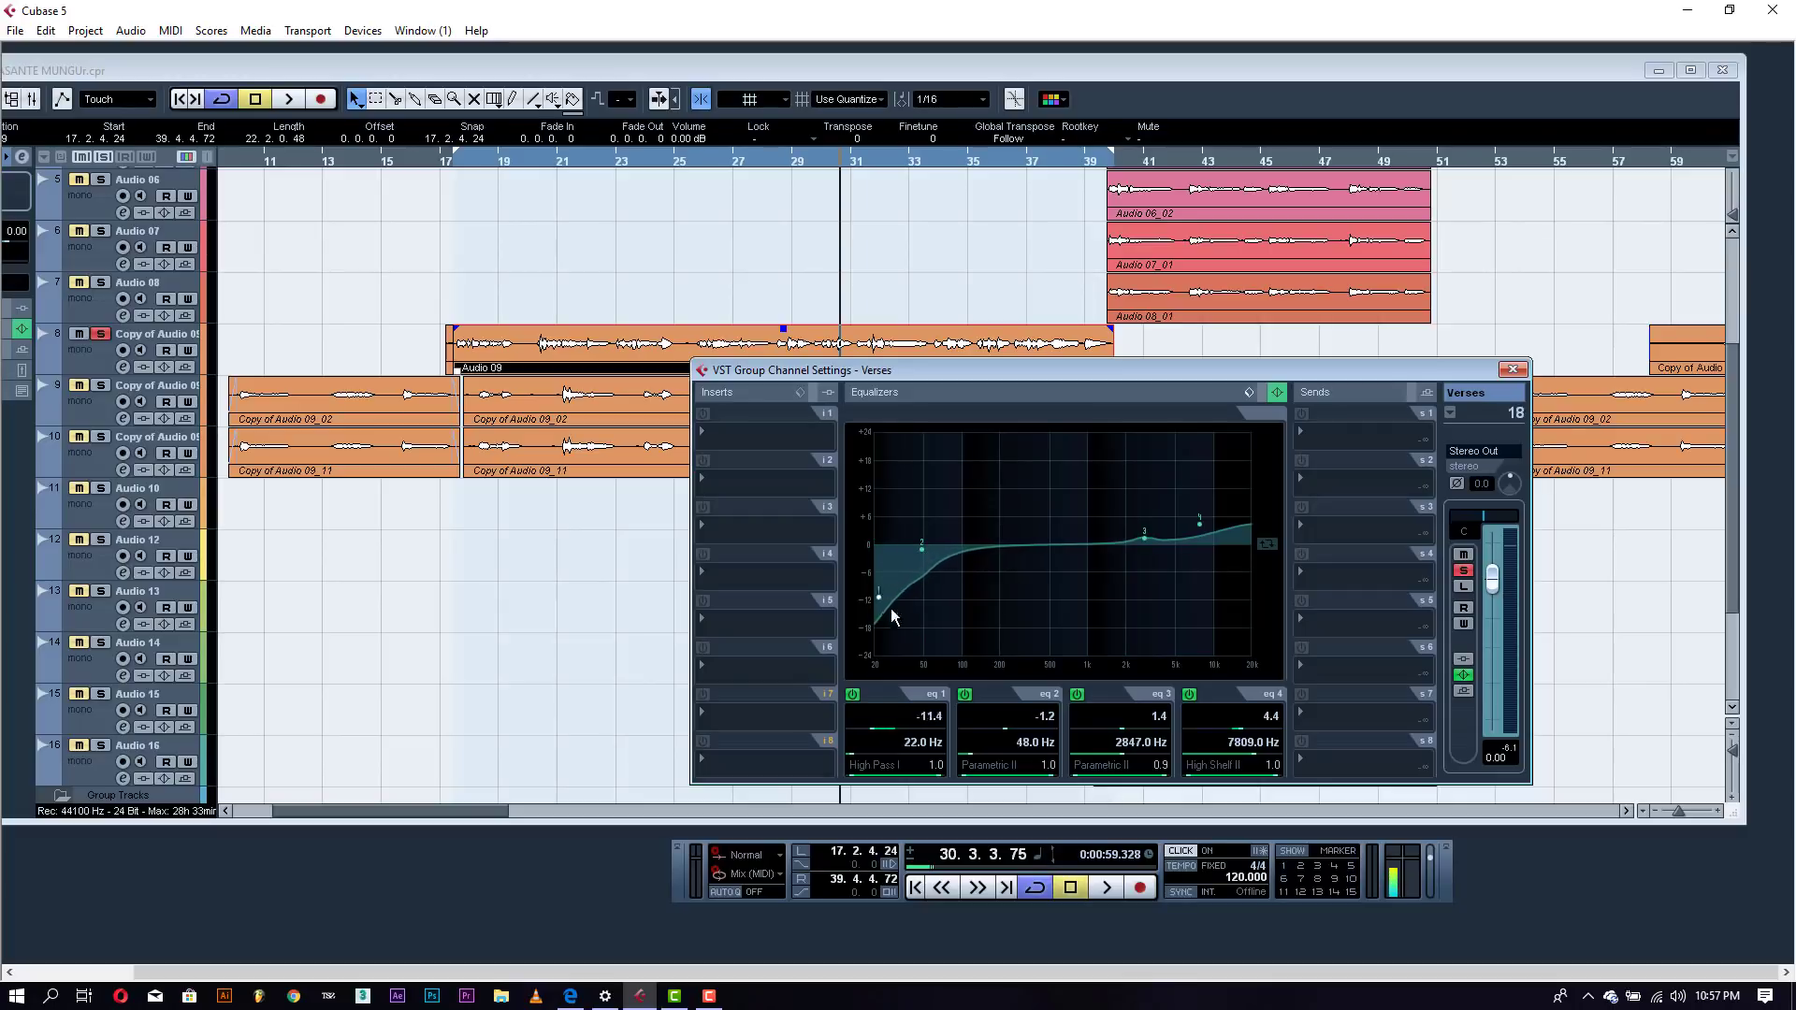
drag(891, 613, 874, 488)
drag(925, 555, 915, 547)
key(space)
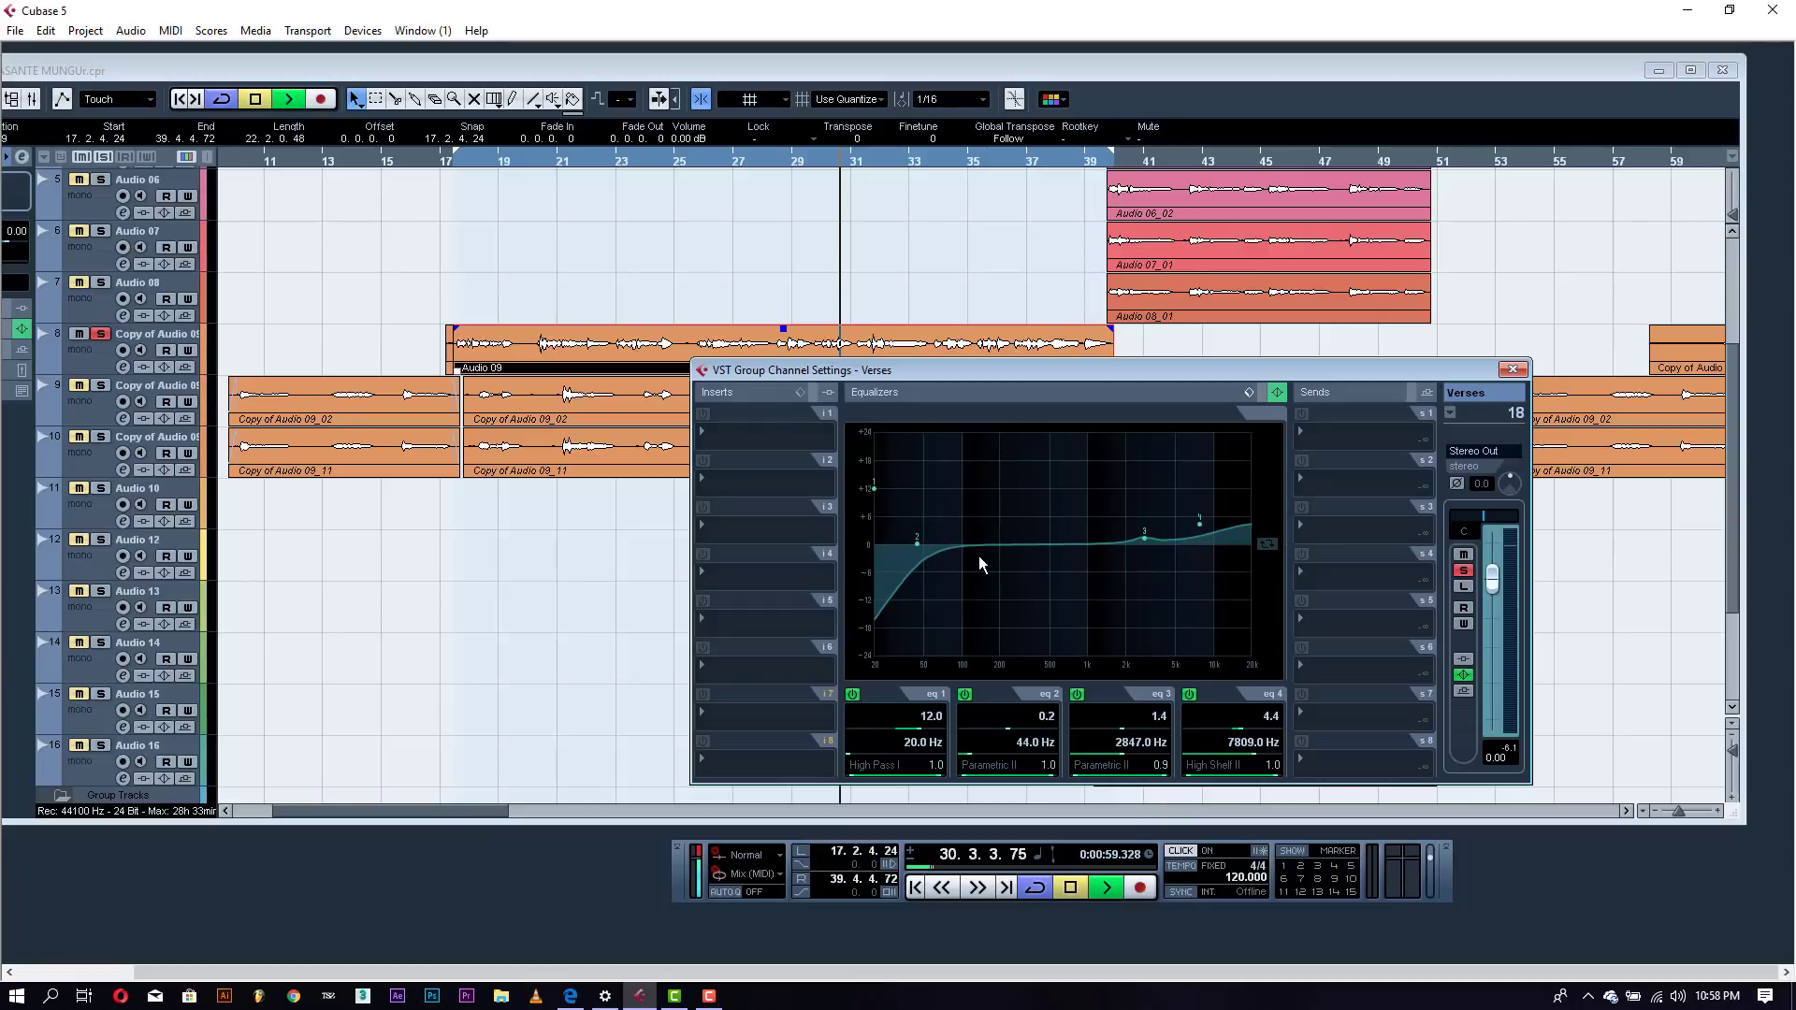
key(space)
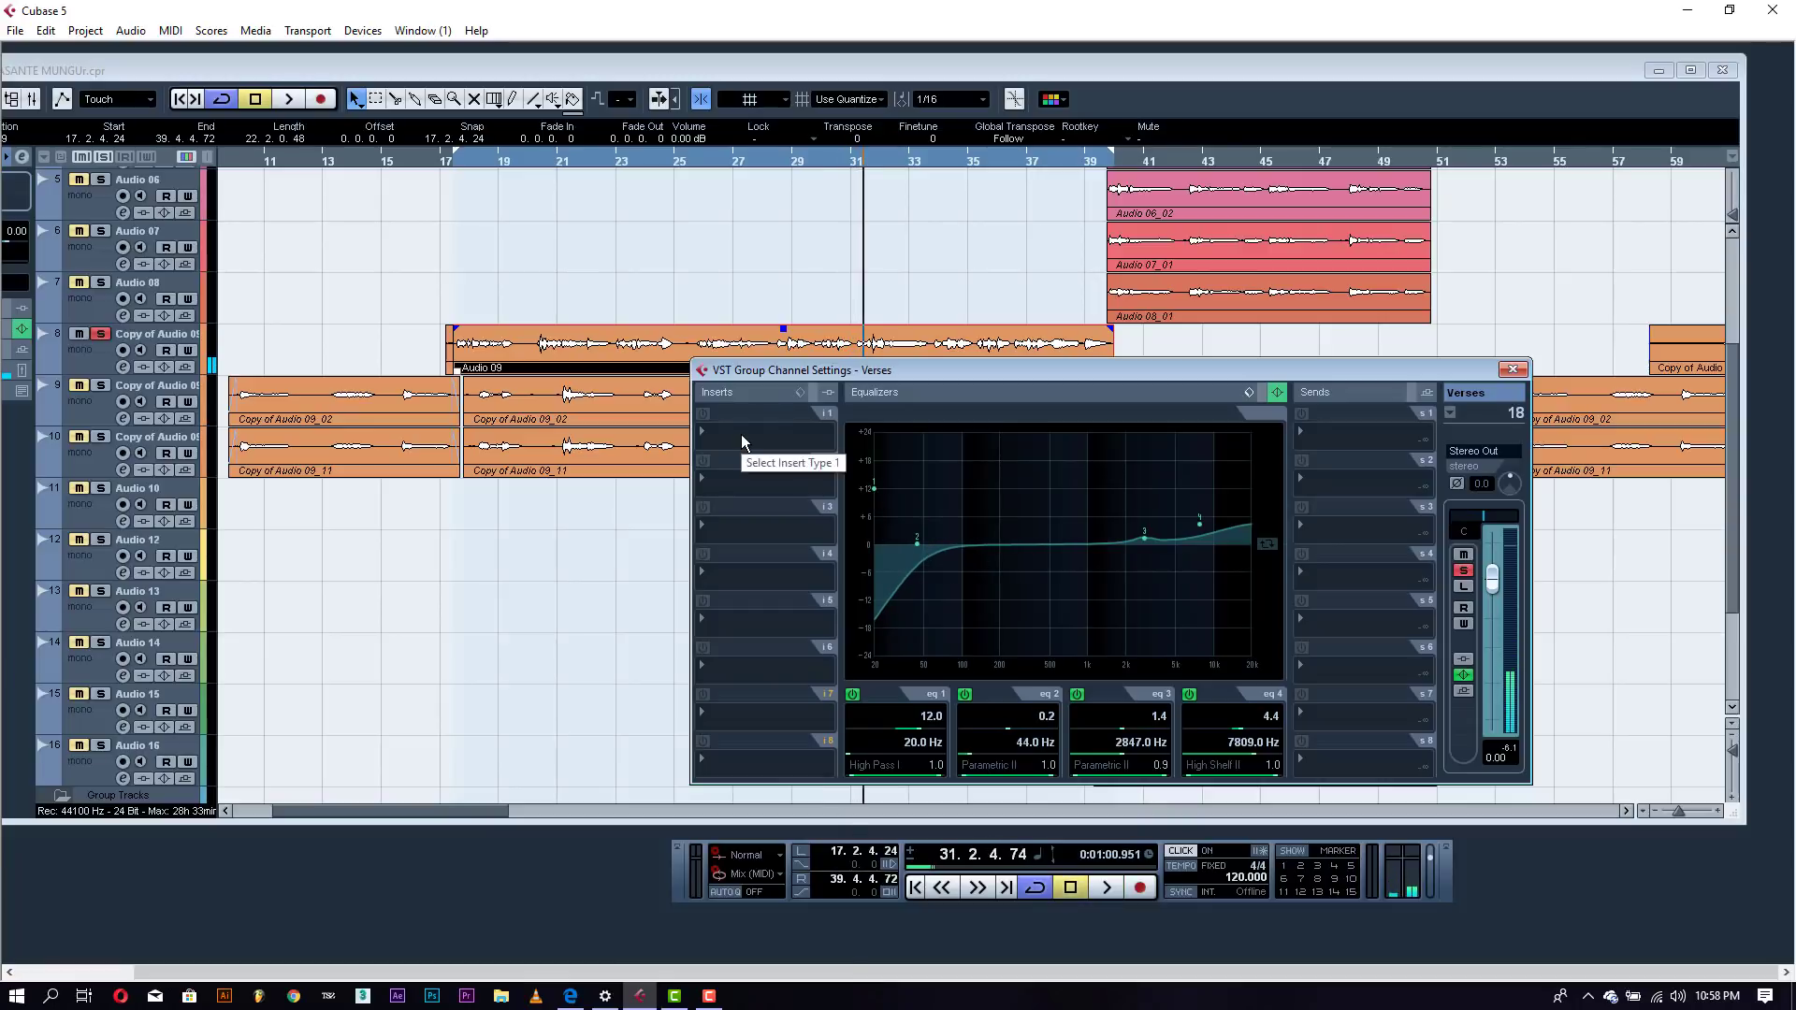
- Insert the Q equalizer in the first insert slot of the Verses channel and load its Loud preset
click(741, 434)
mouse_move(800, 636)
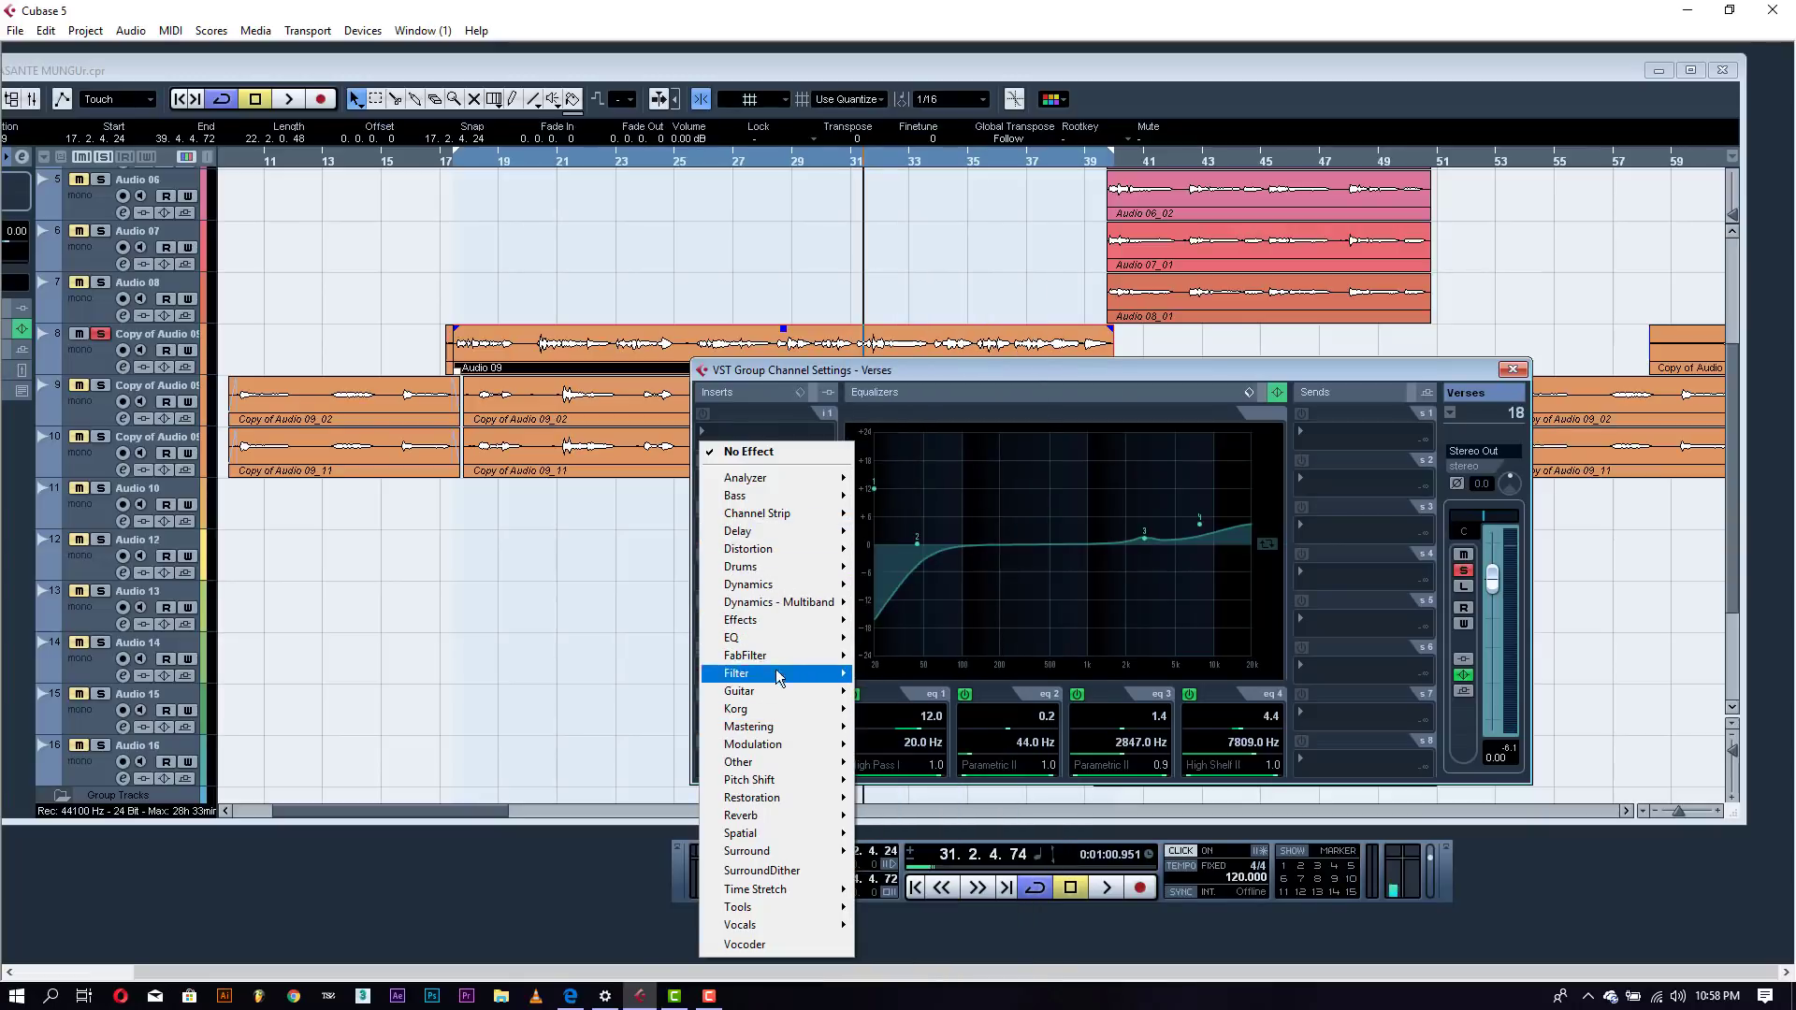
mouse_move(784, 592)
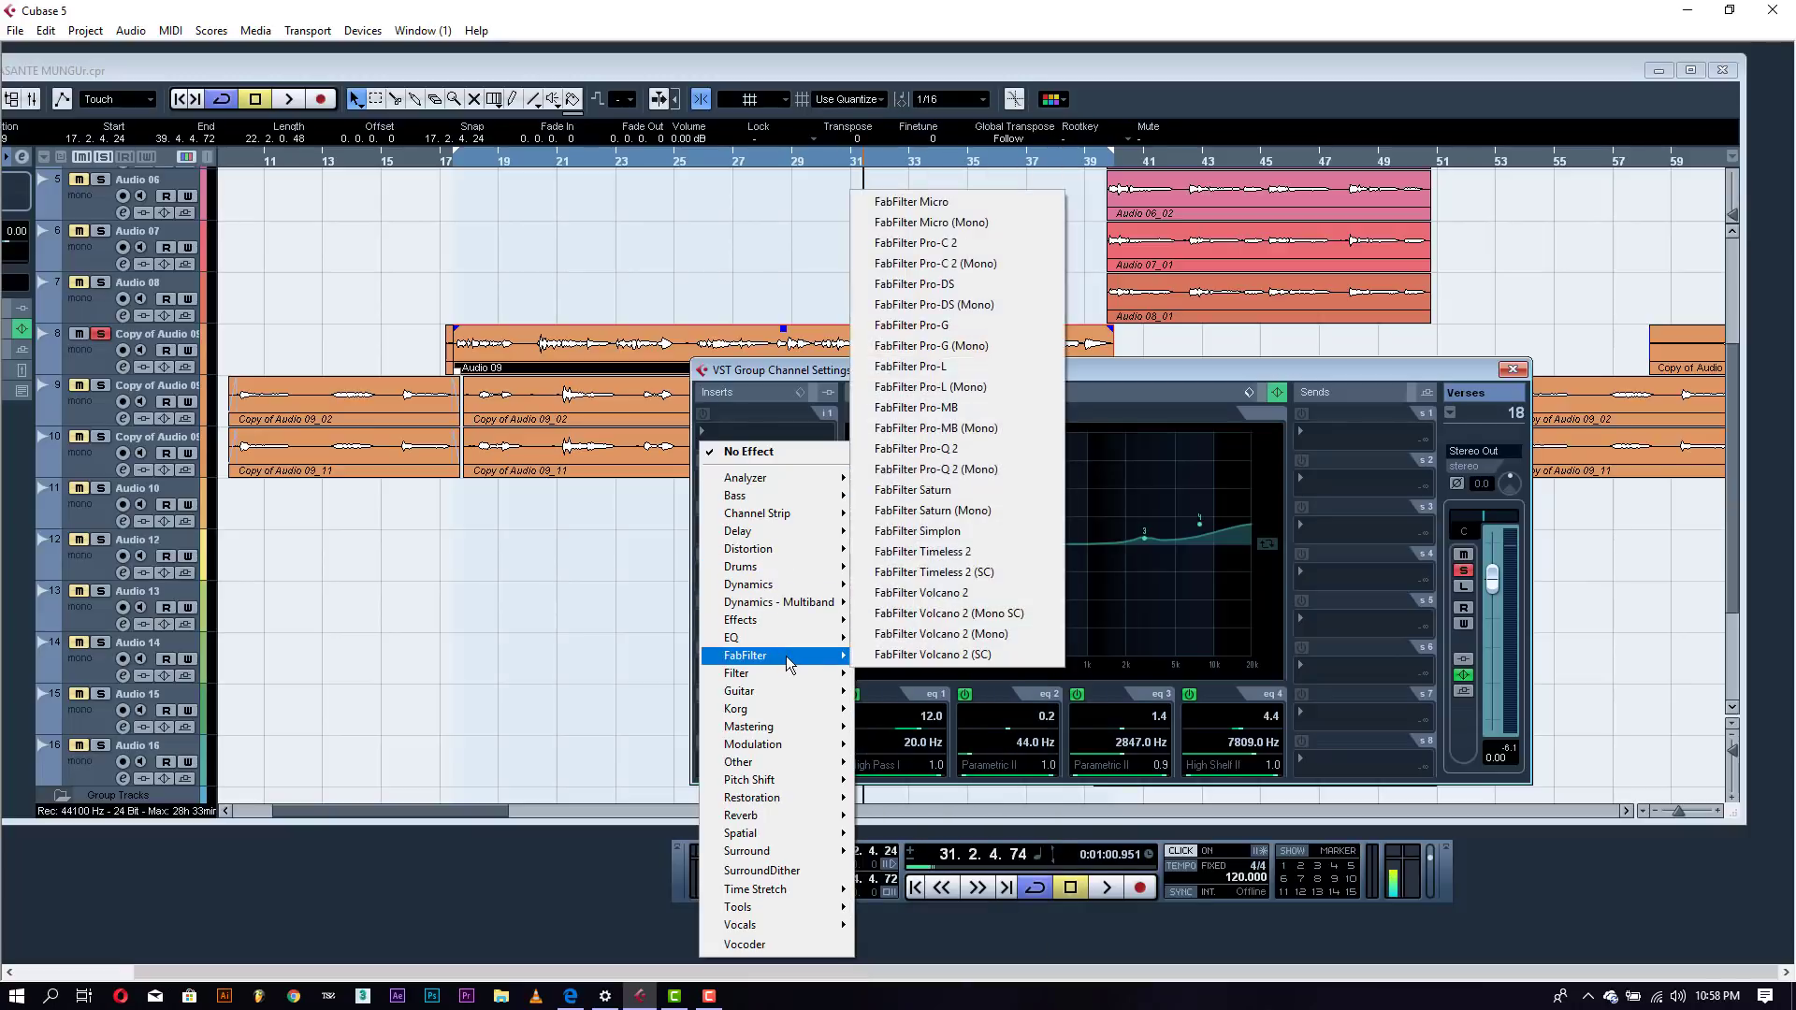
mouse_move(788, 686)
click(912, 721)
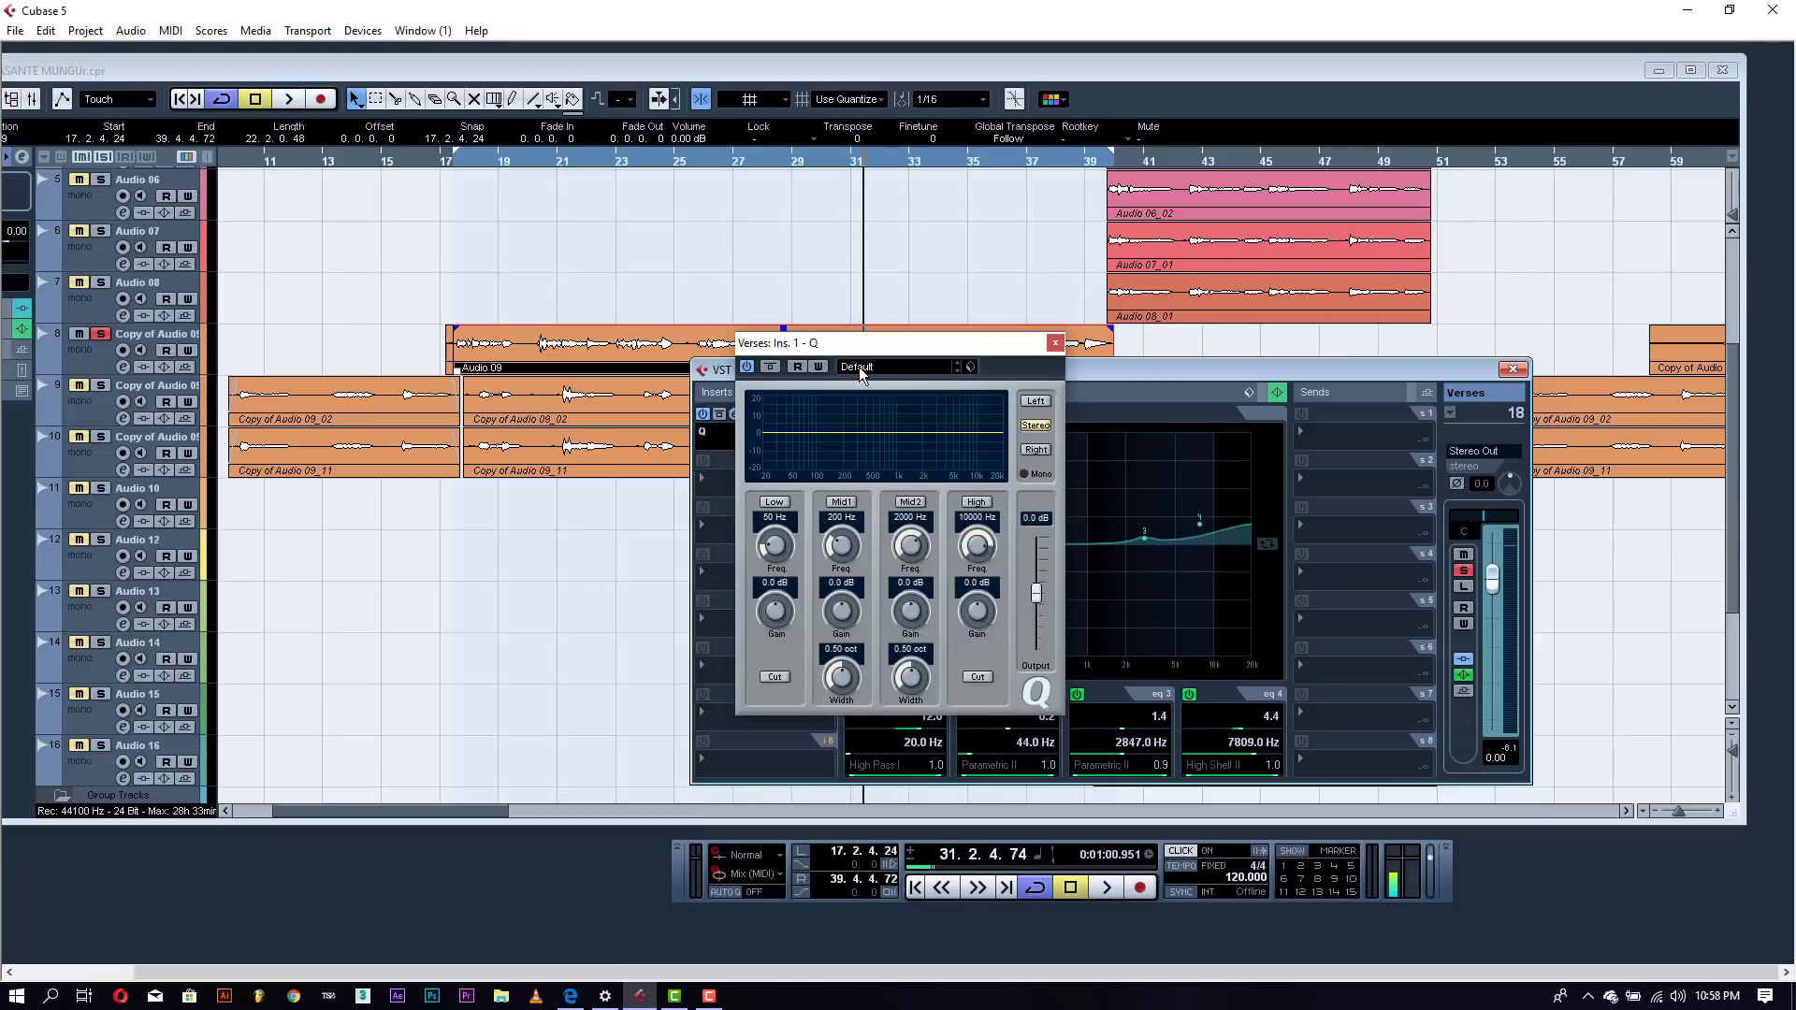
click(859, 366)
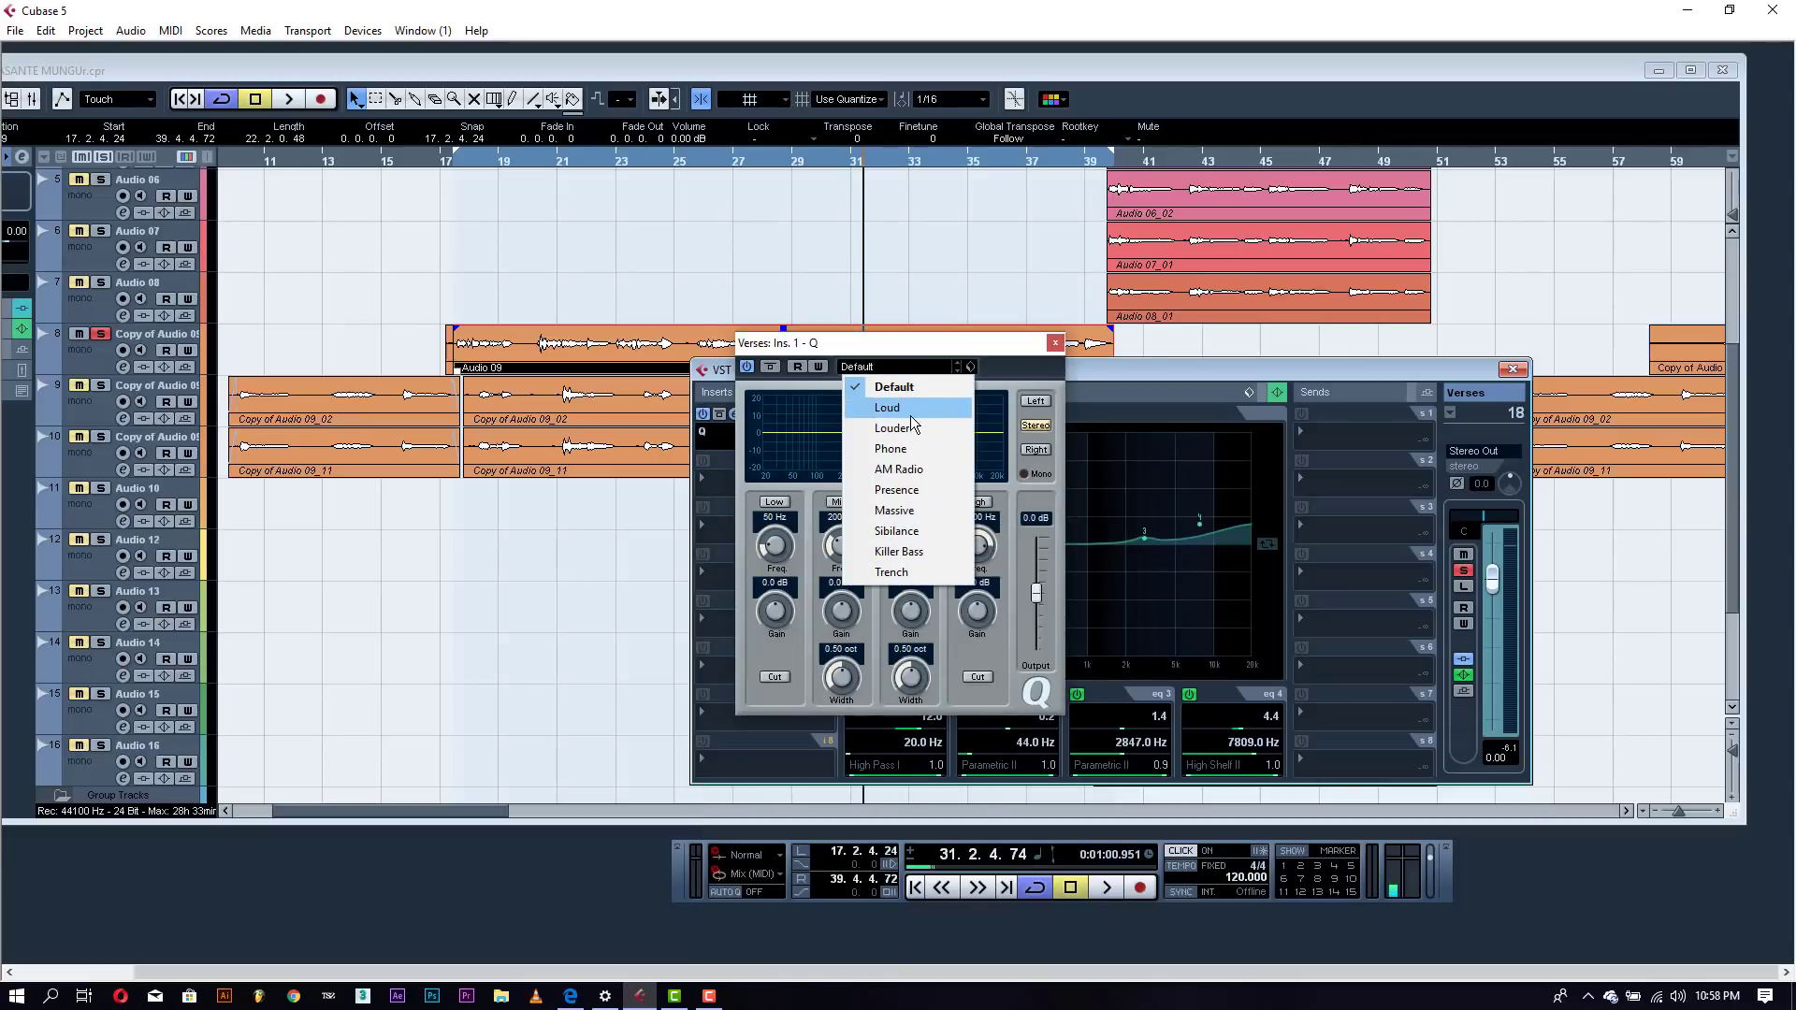
click(909, 412)
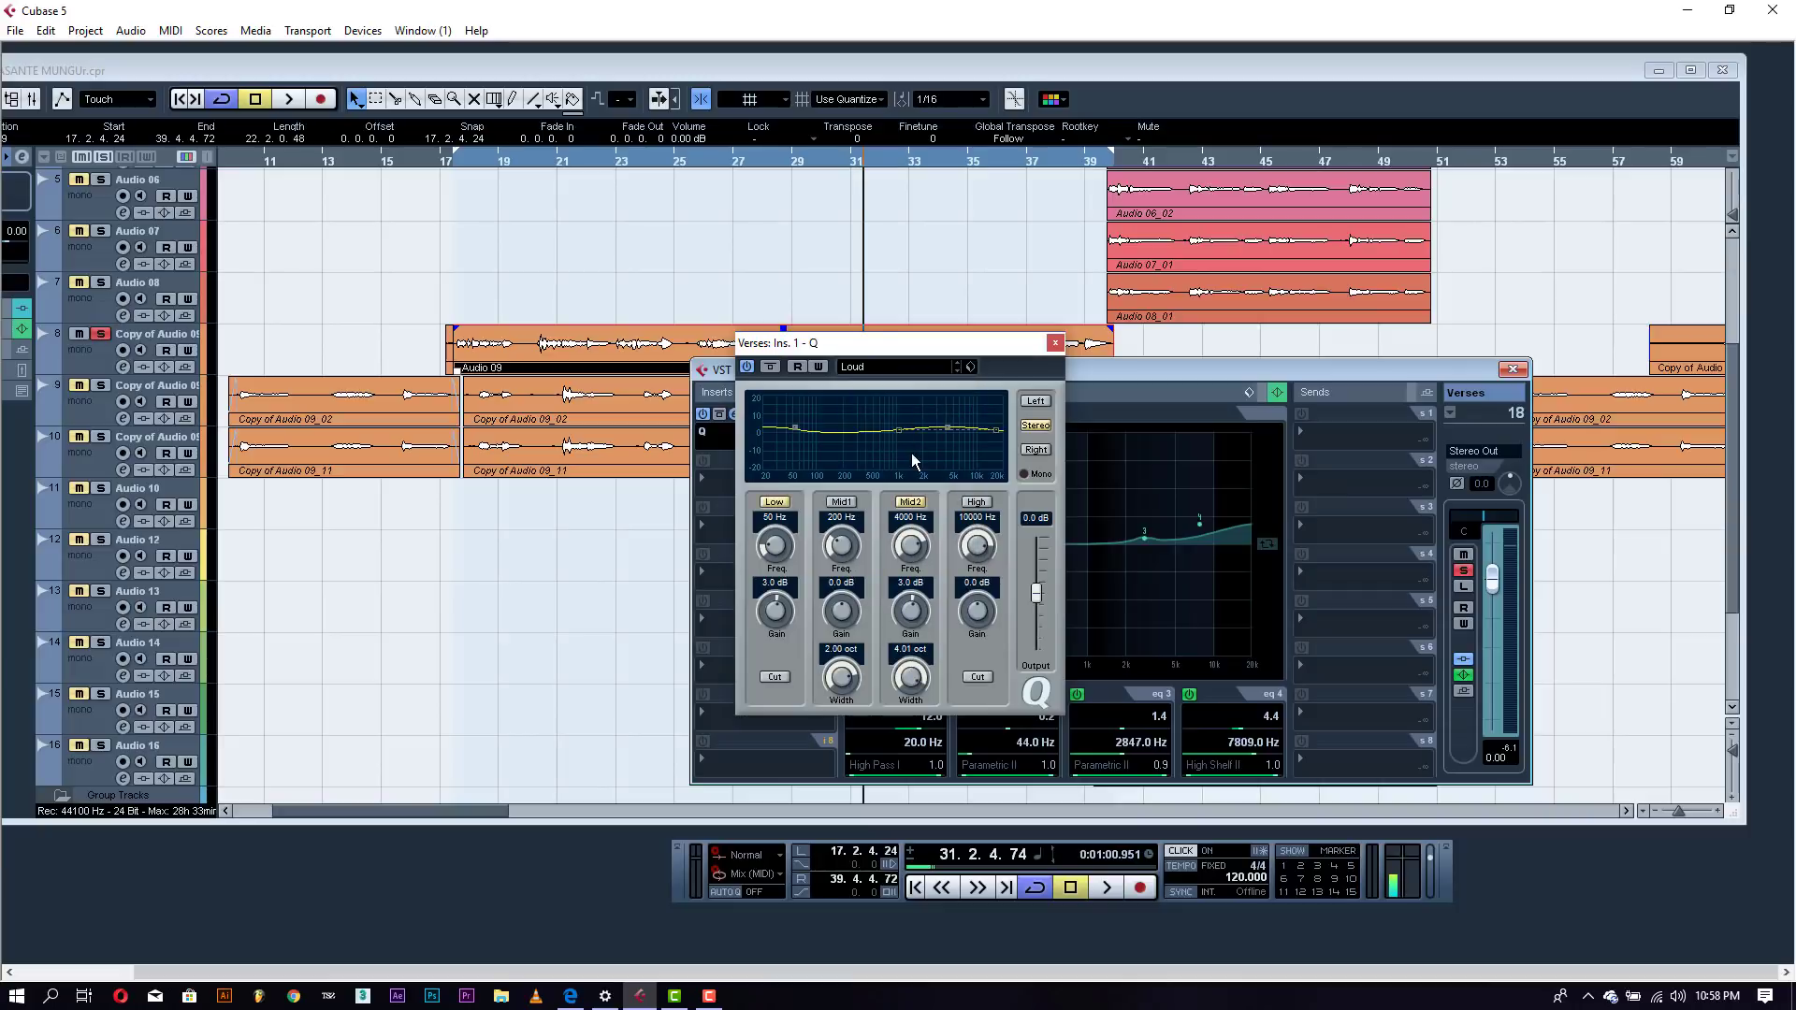
- Pull Q's low band down to about 39 Hz at -2.5 dB and reshape the curve further while auditioning the vocal
key(space)
drag(792, 431, 787, 437)
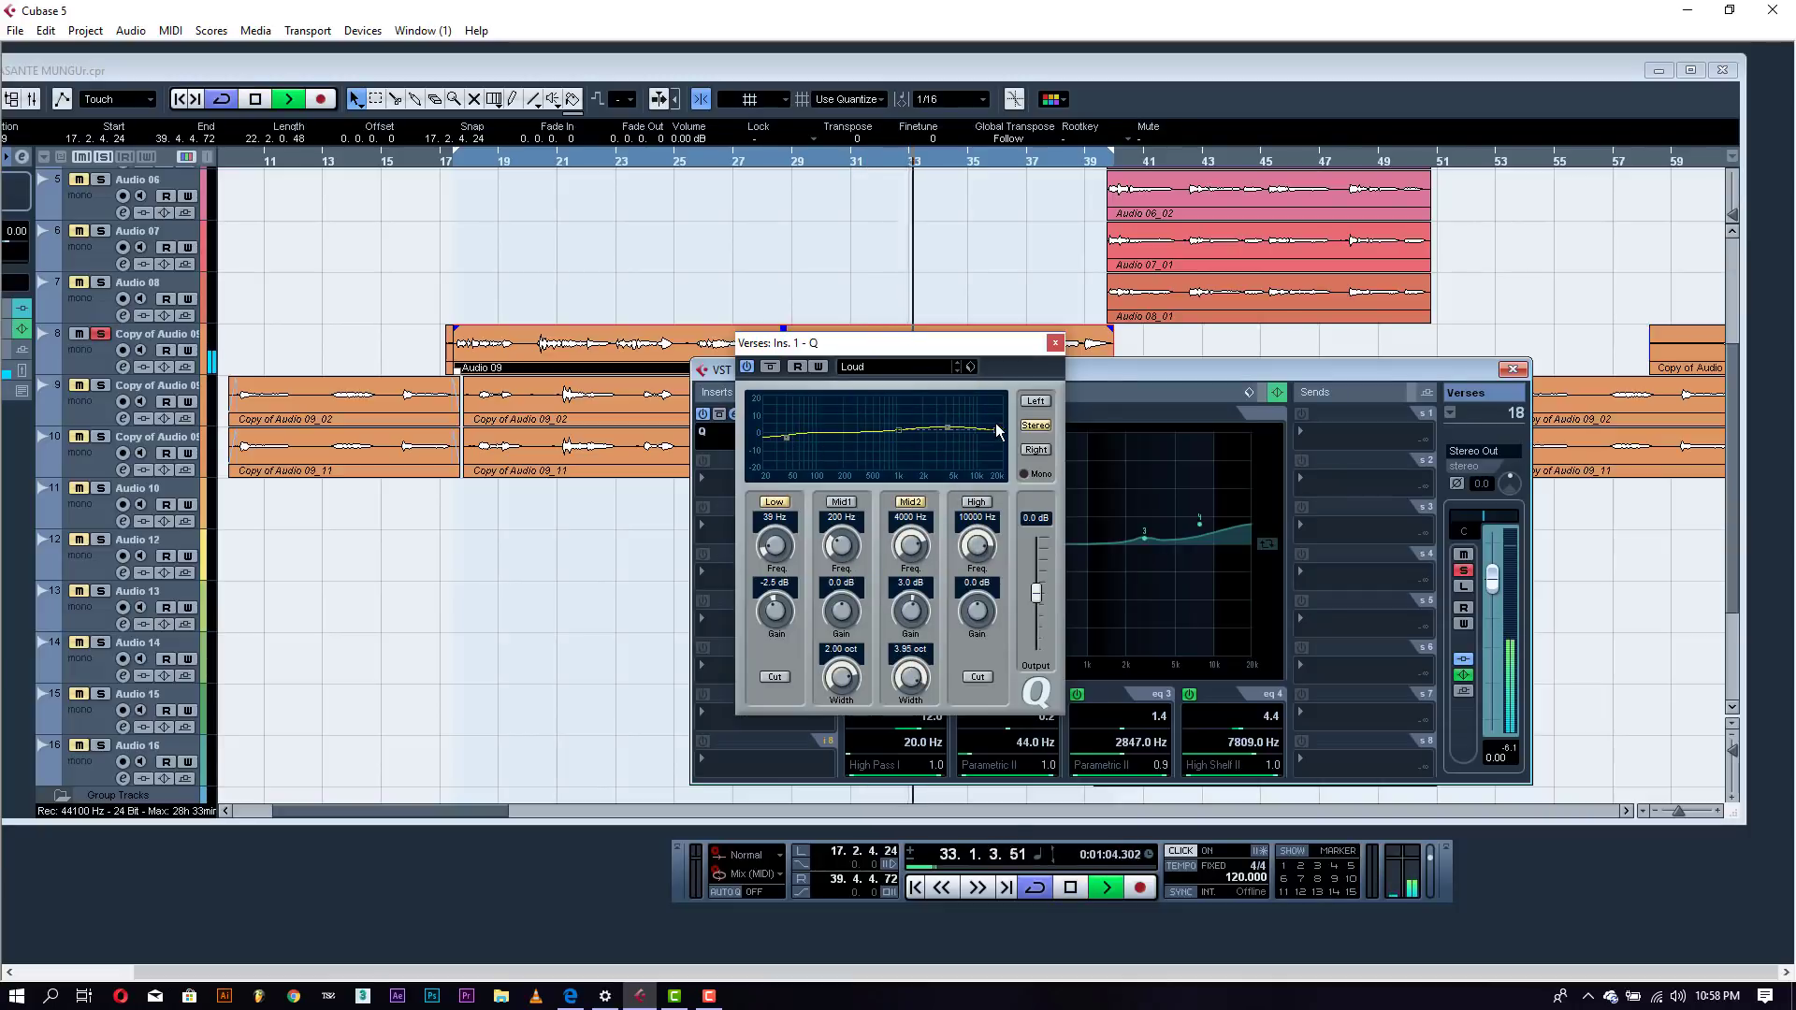
drag(995, 429, 777, 442)
click(1056, 343)
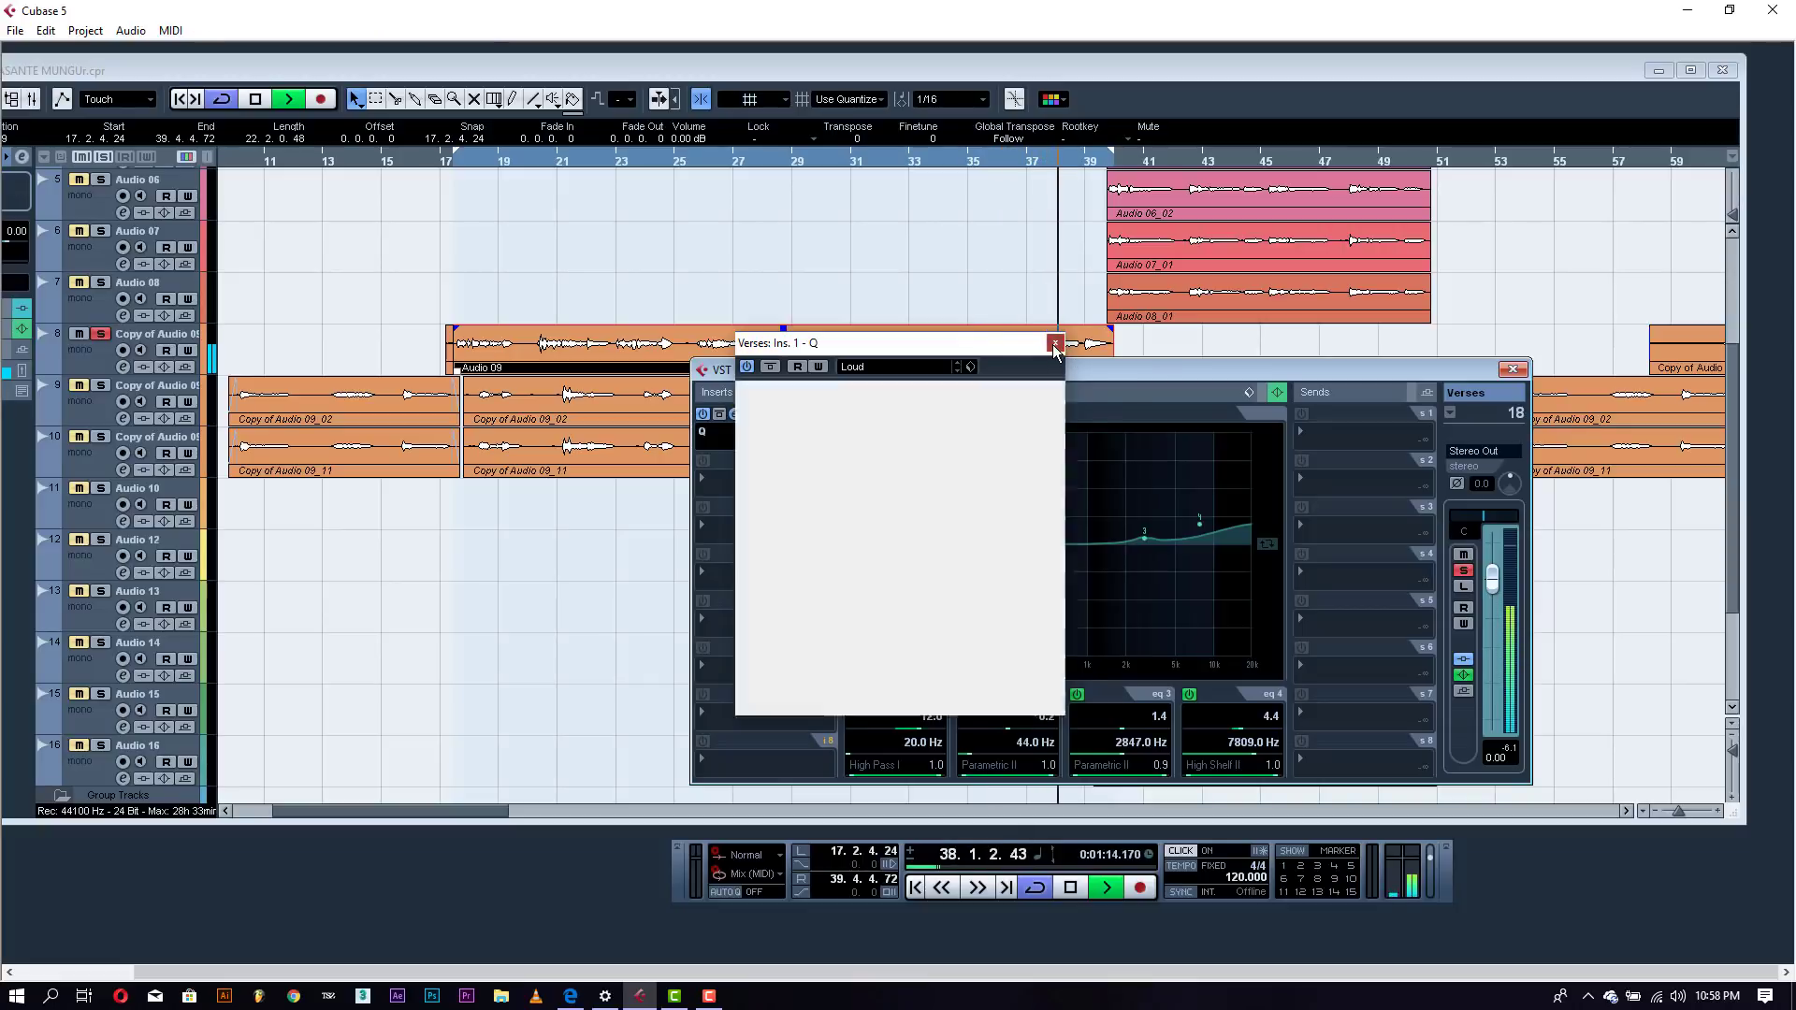
key(space)
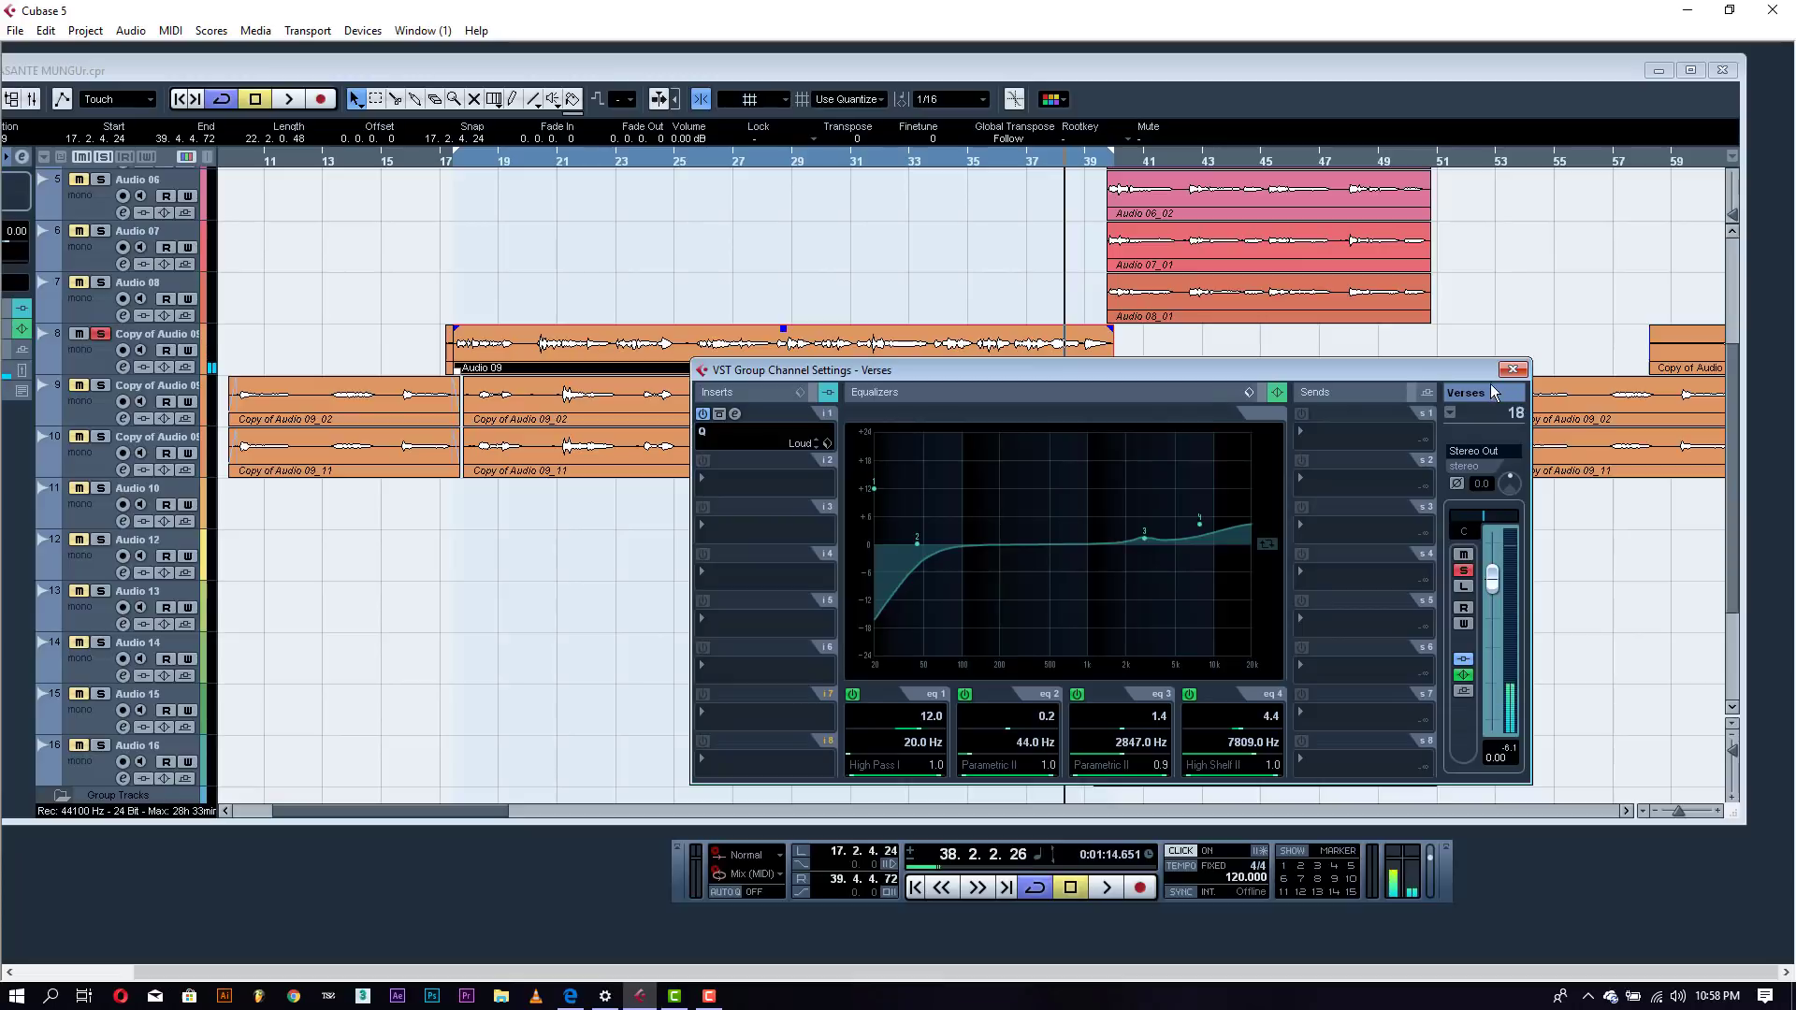
- Insert Reverb A in the second insert slot of the Verses channel and audition the vocal with it
click(738, 481)
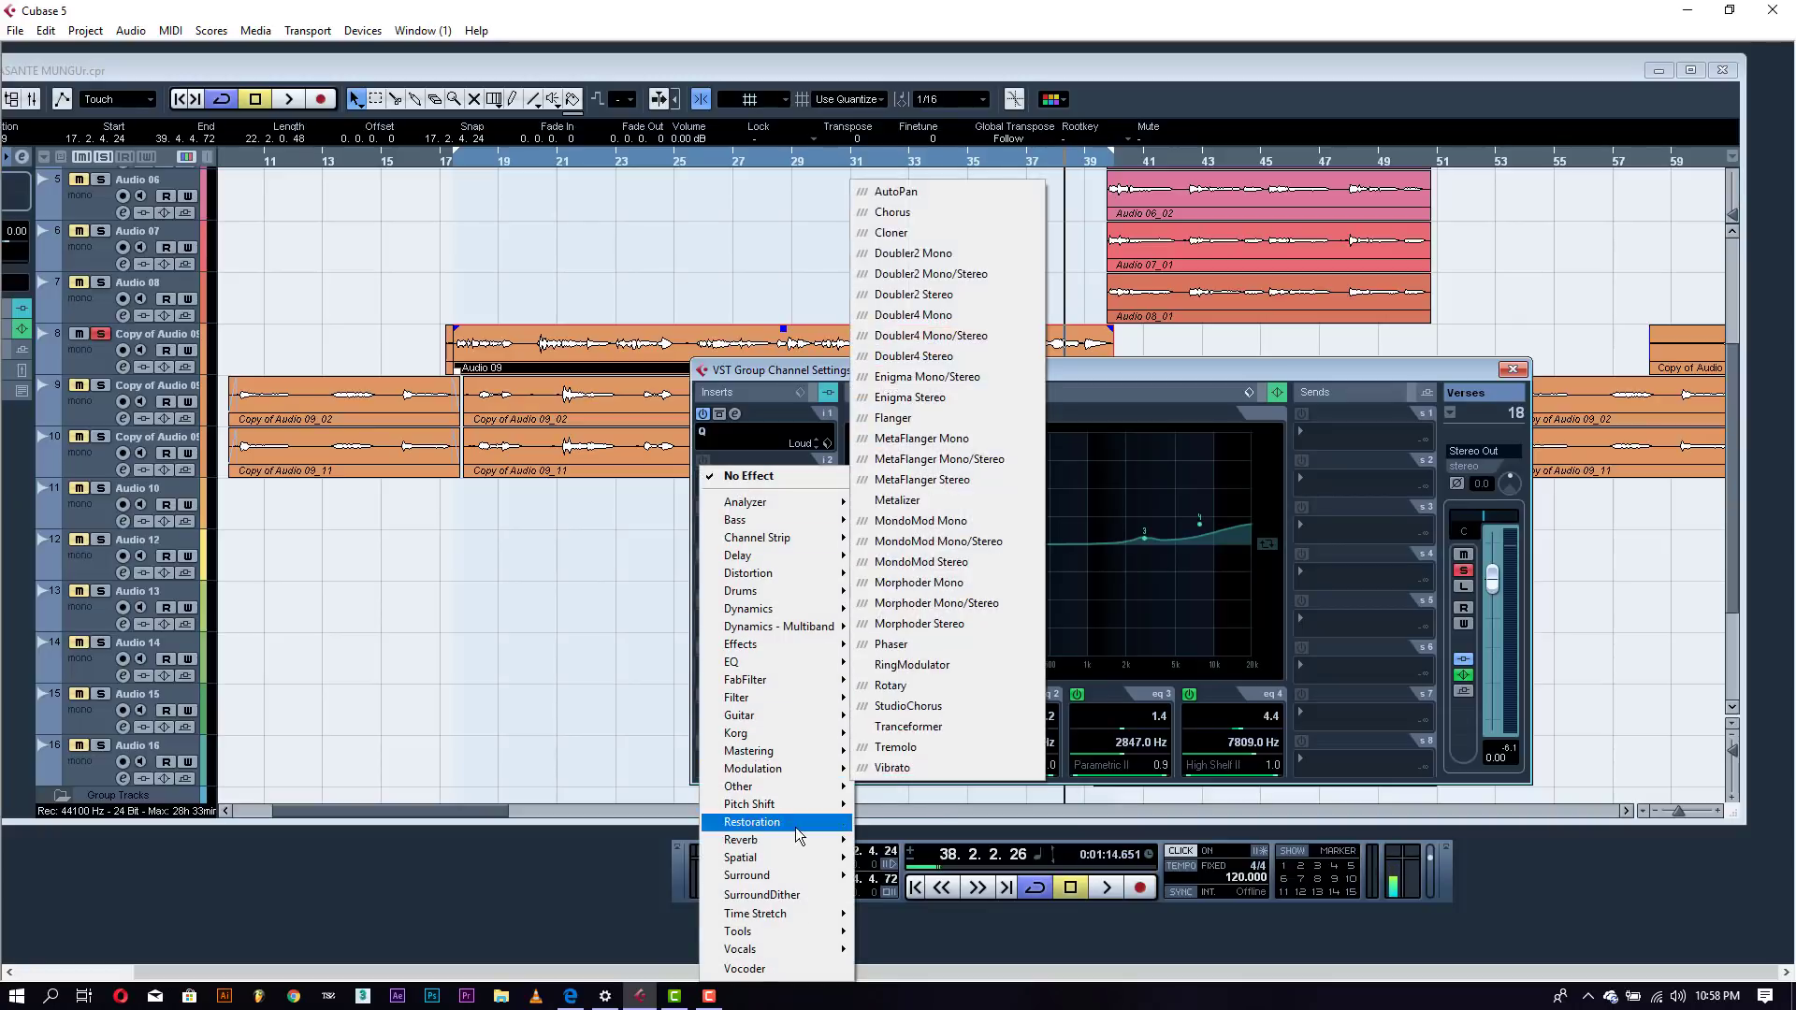
mouse_move(797, 839)
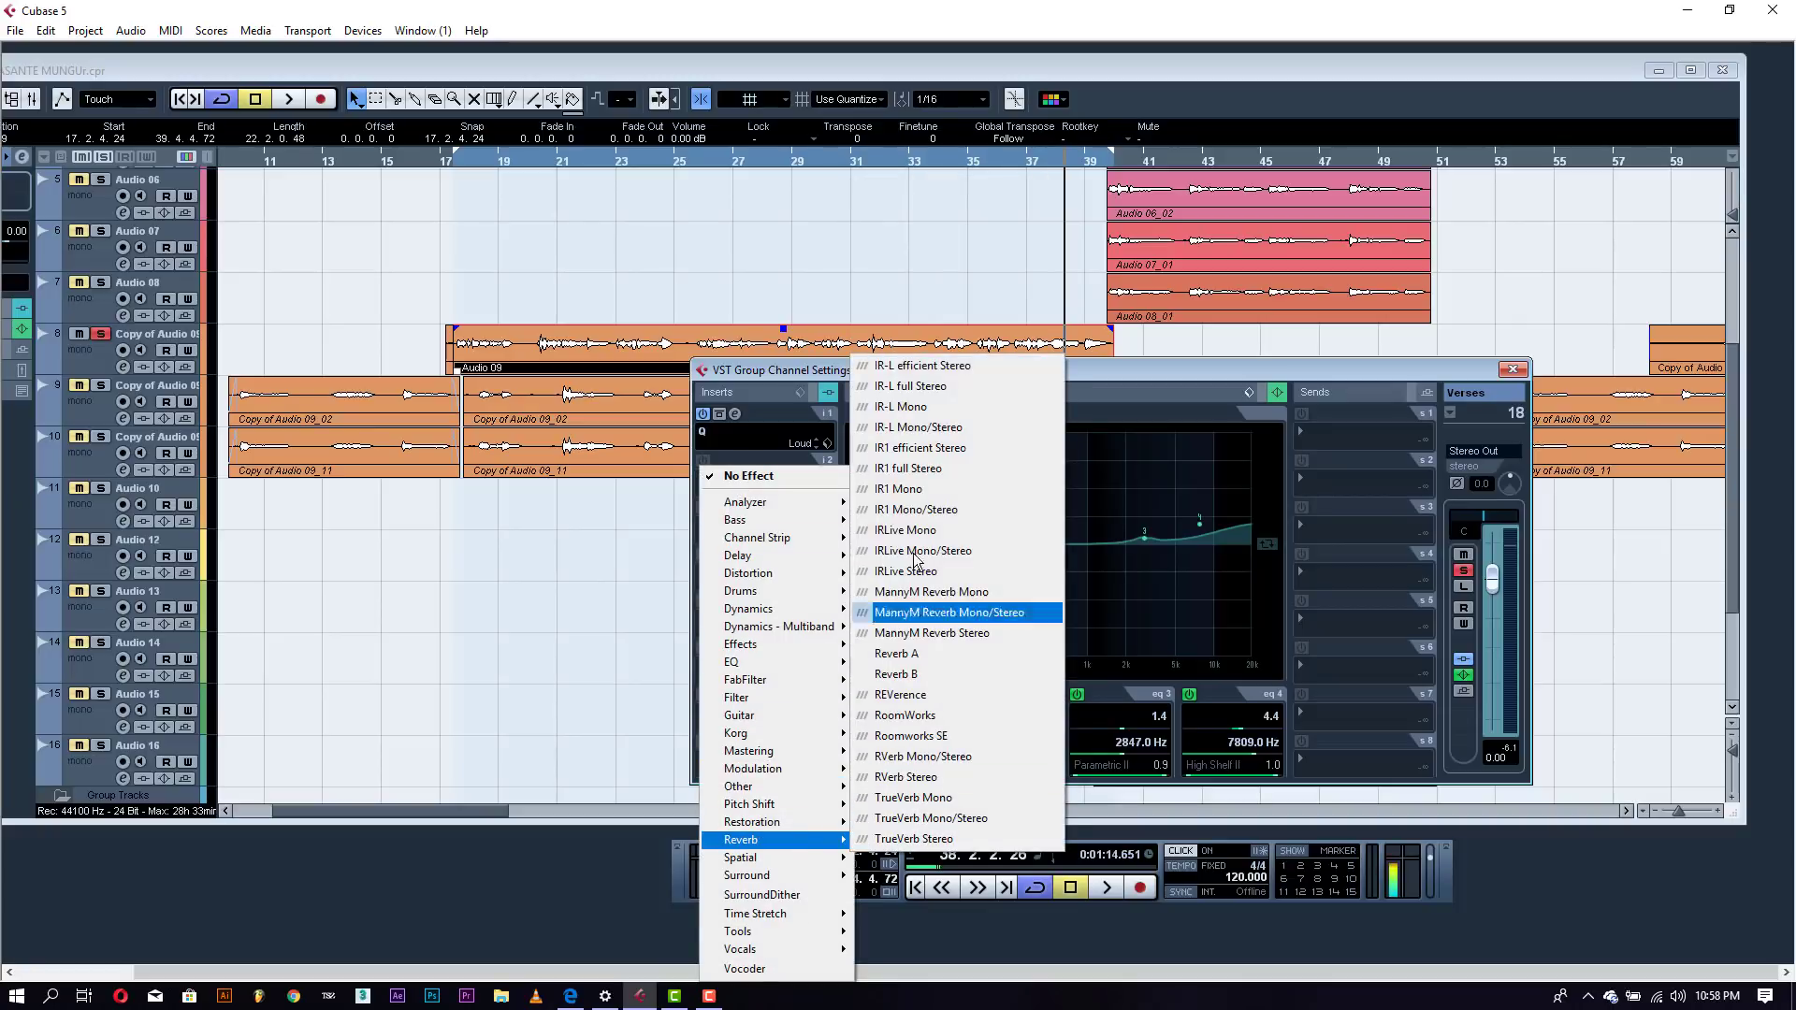
click(913, 658)
key(space)
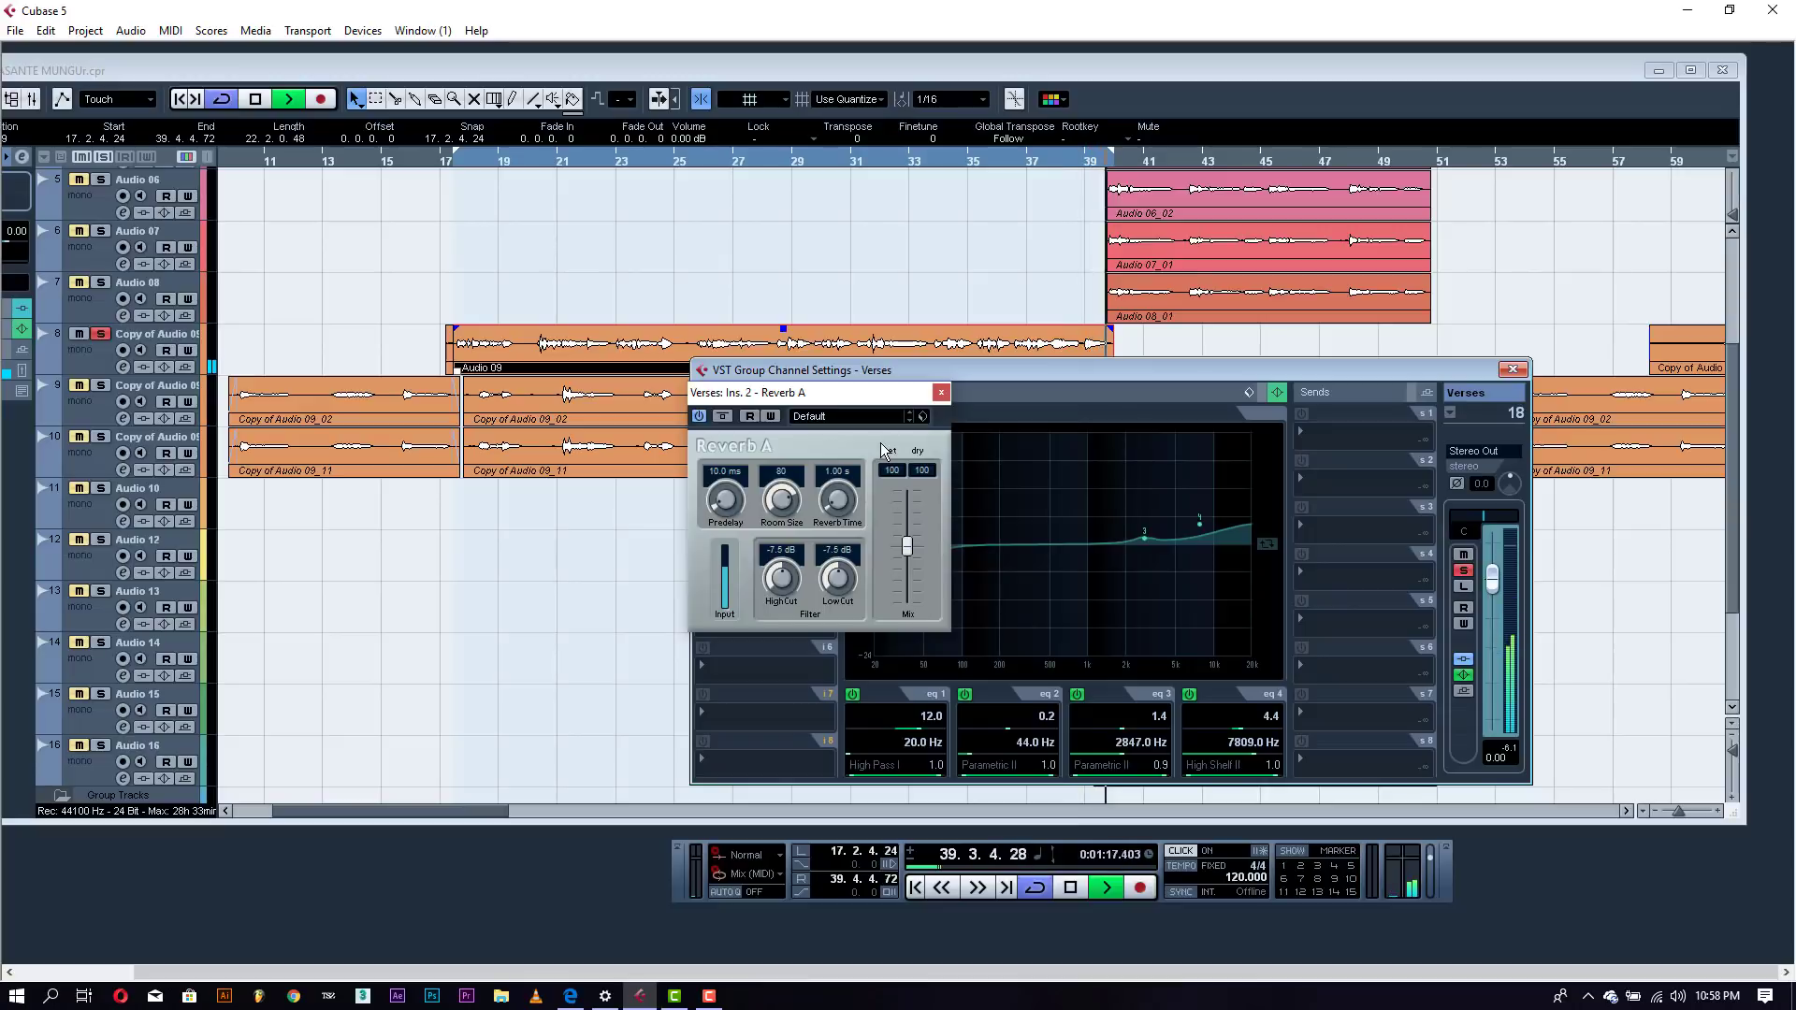
key(space)
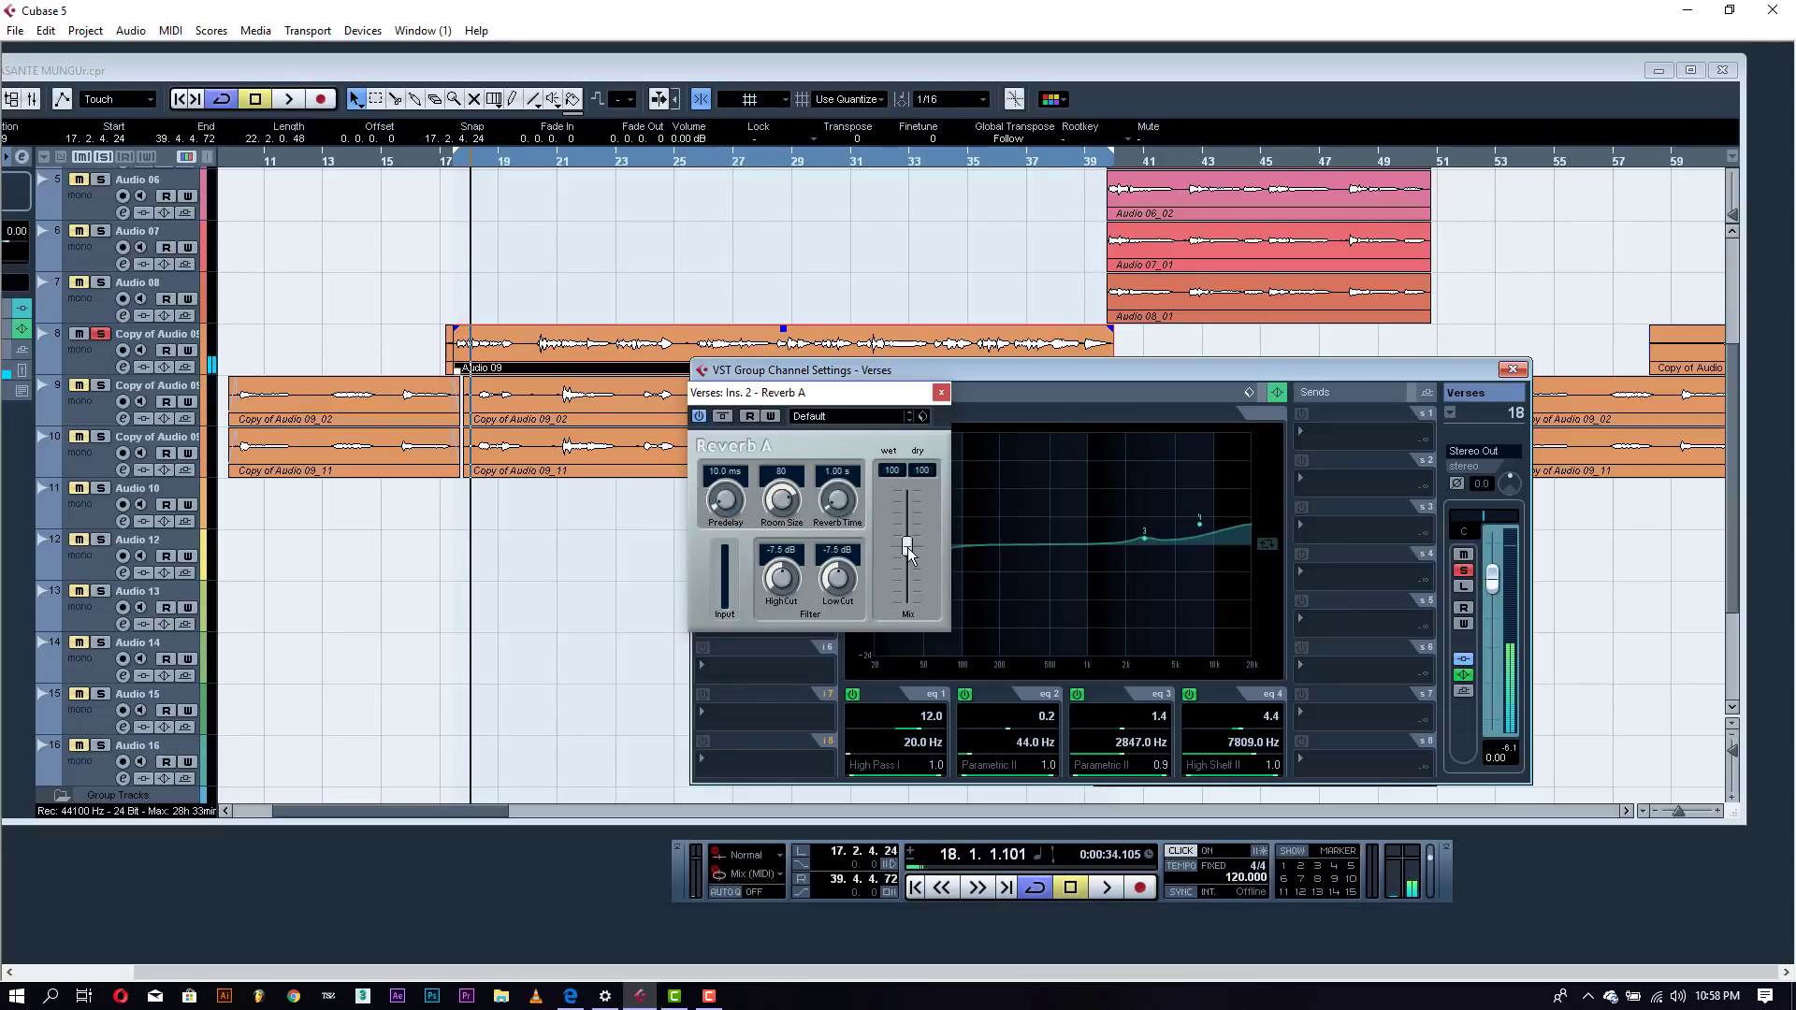
- Lower the wet mix of Reverb A to 20 and set its predelay to 8.5 ms while auditioning
drag(908, 547, 906, 501)
key(space)
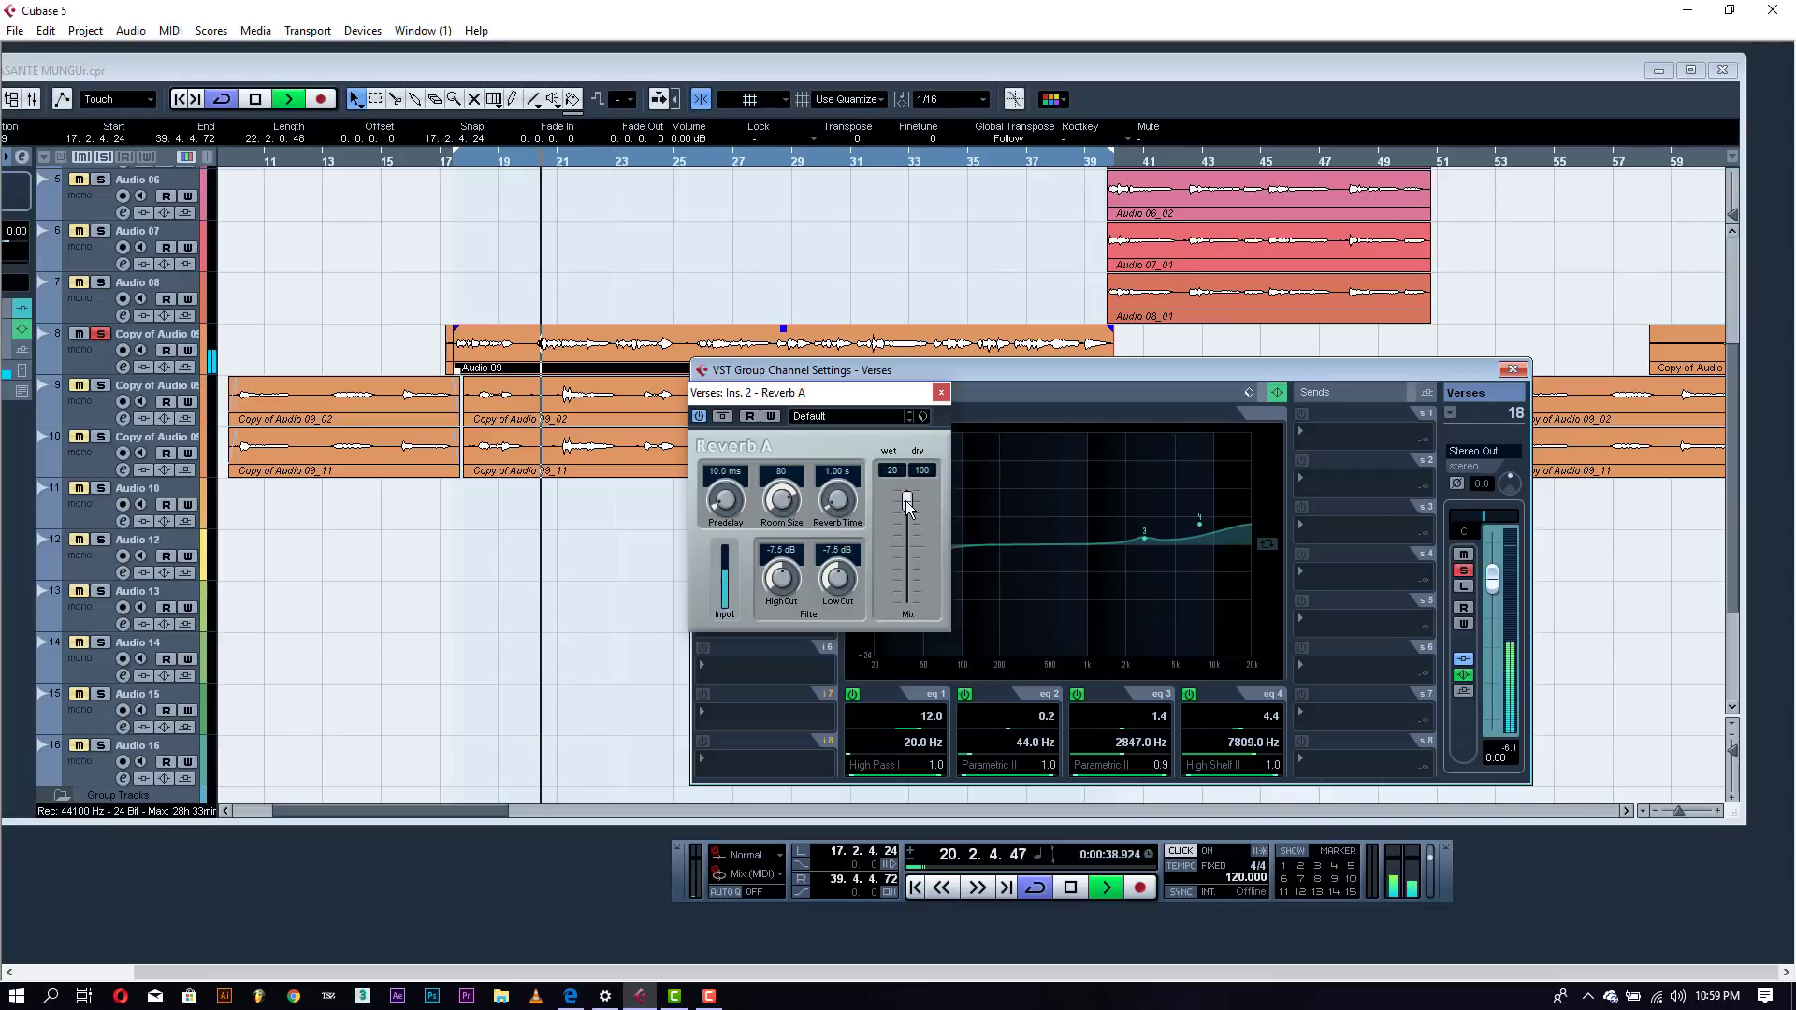
key(space)
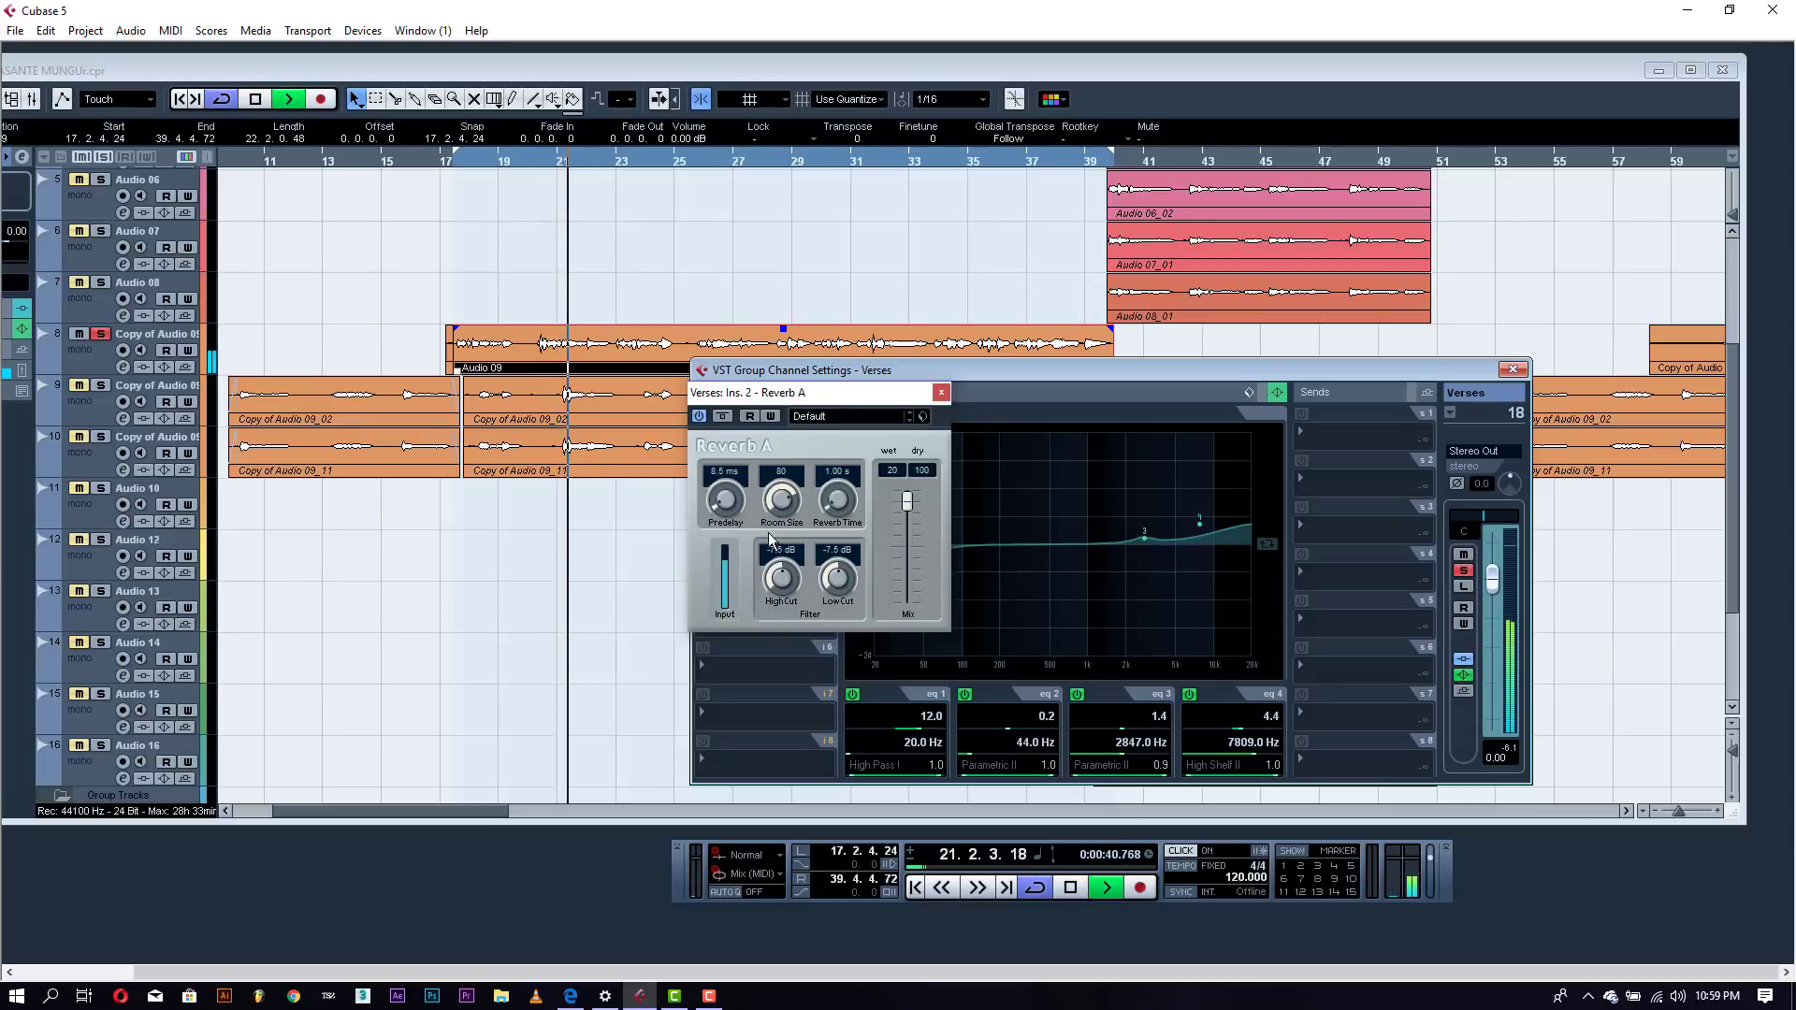
- Set the Reverb A filters to a high cut of -10.8 dB and a low cut of -12.7 dB during playback
key(space)
drag(779, 571, 788, 632)
key(space)
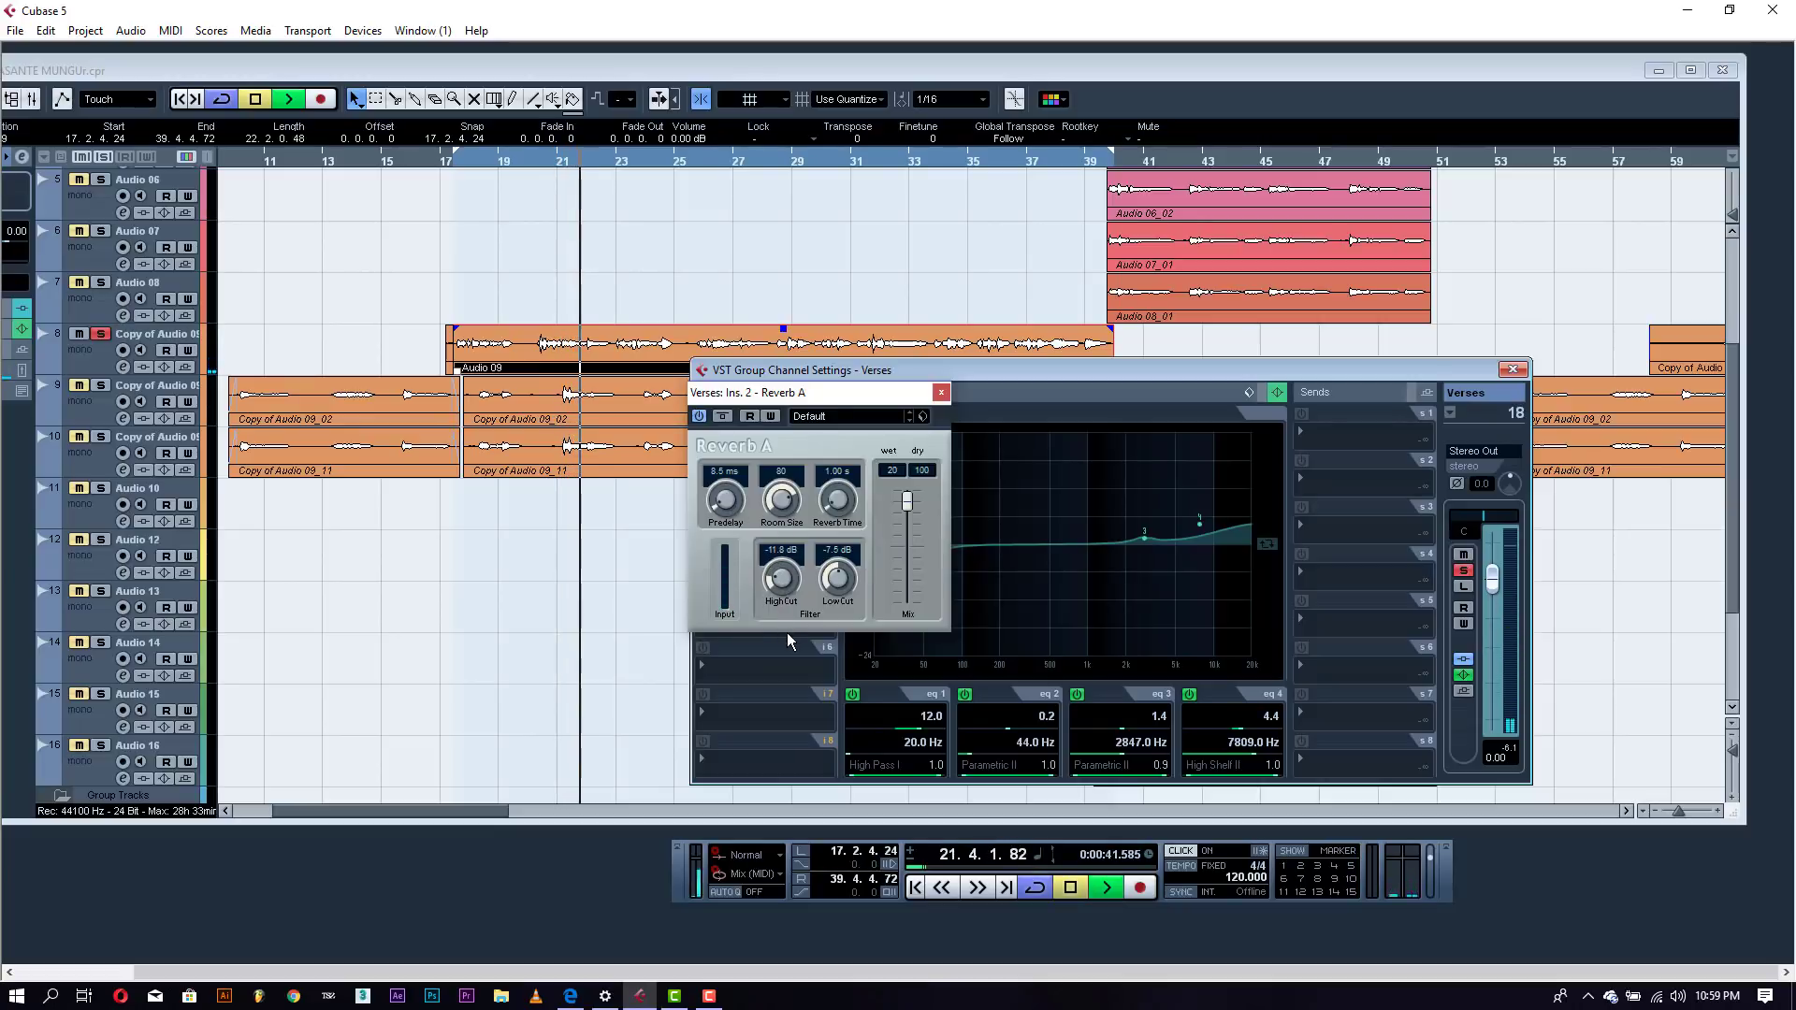
drag(834, 575, 845, 631)
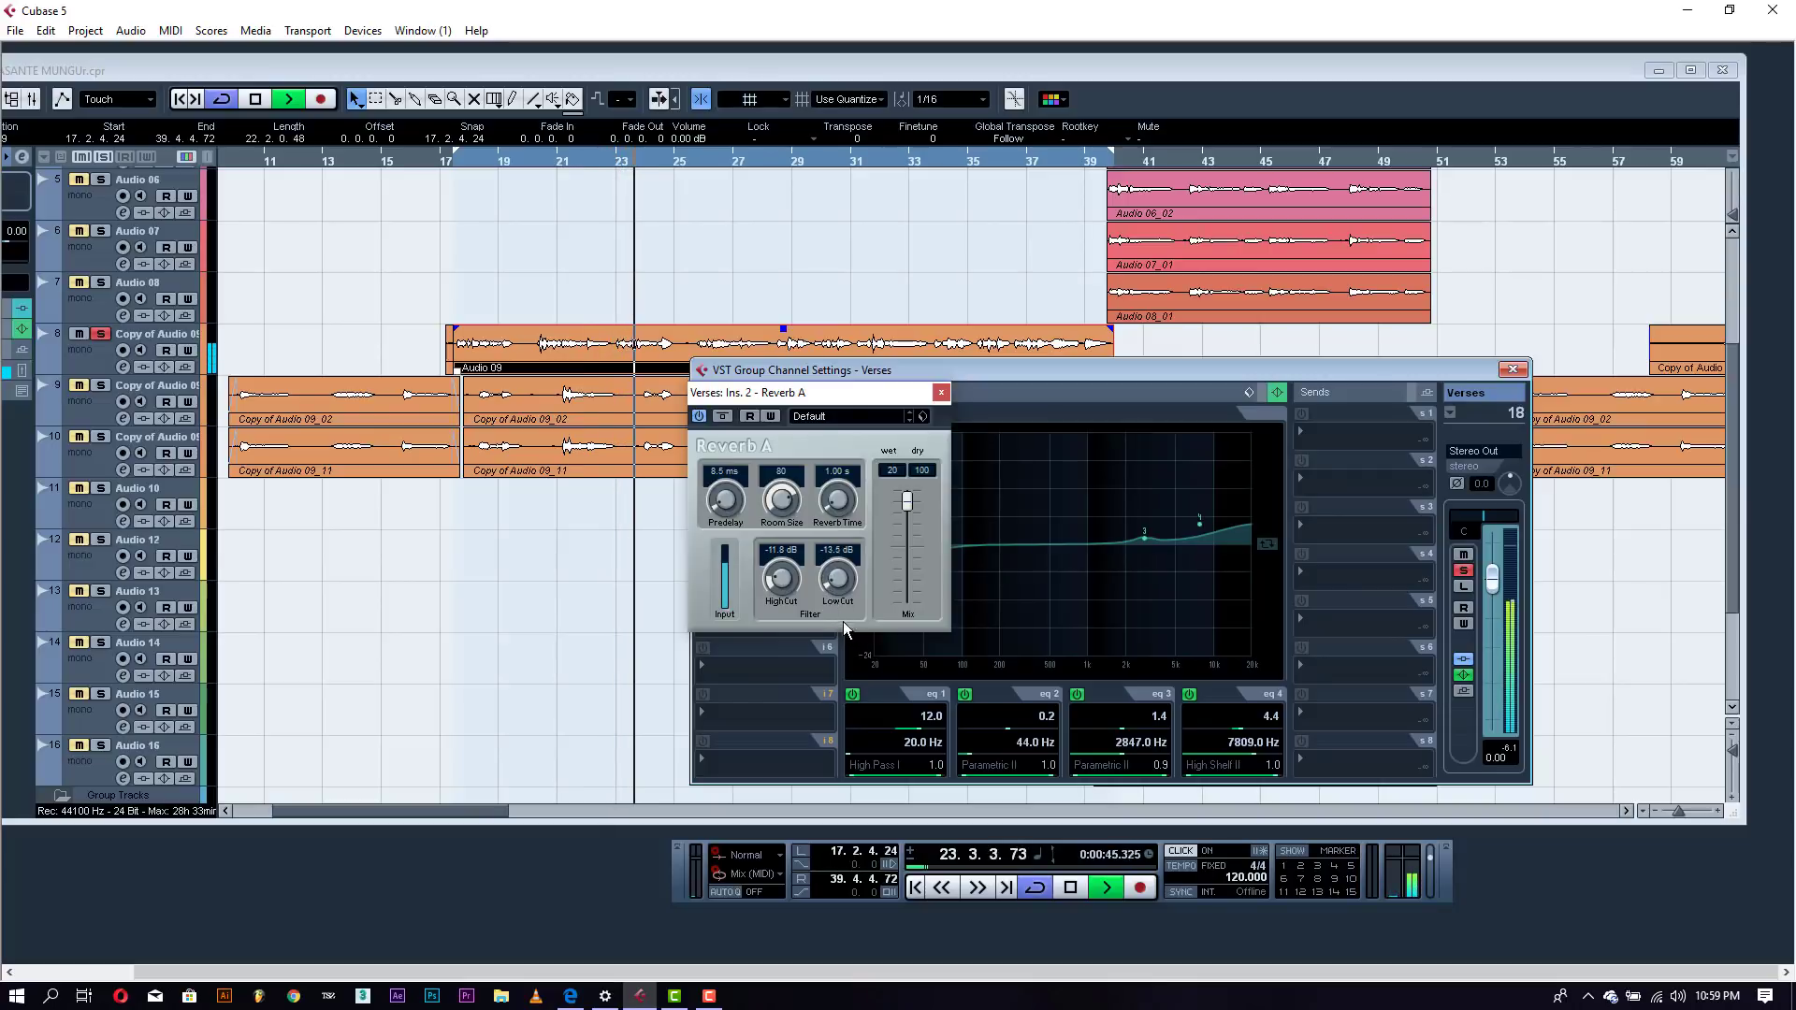
drag(781, 577, 810, 602)
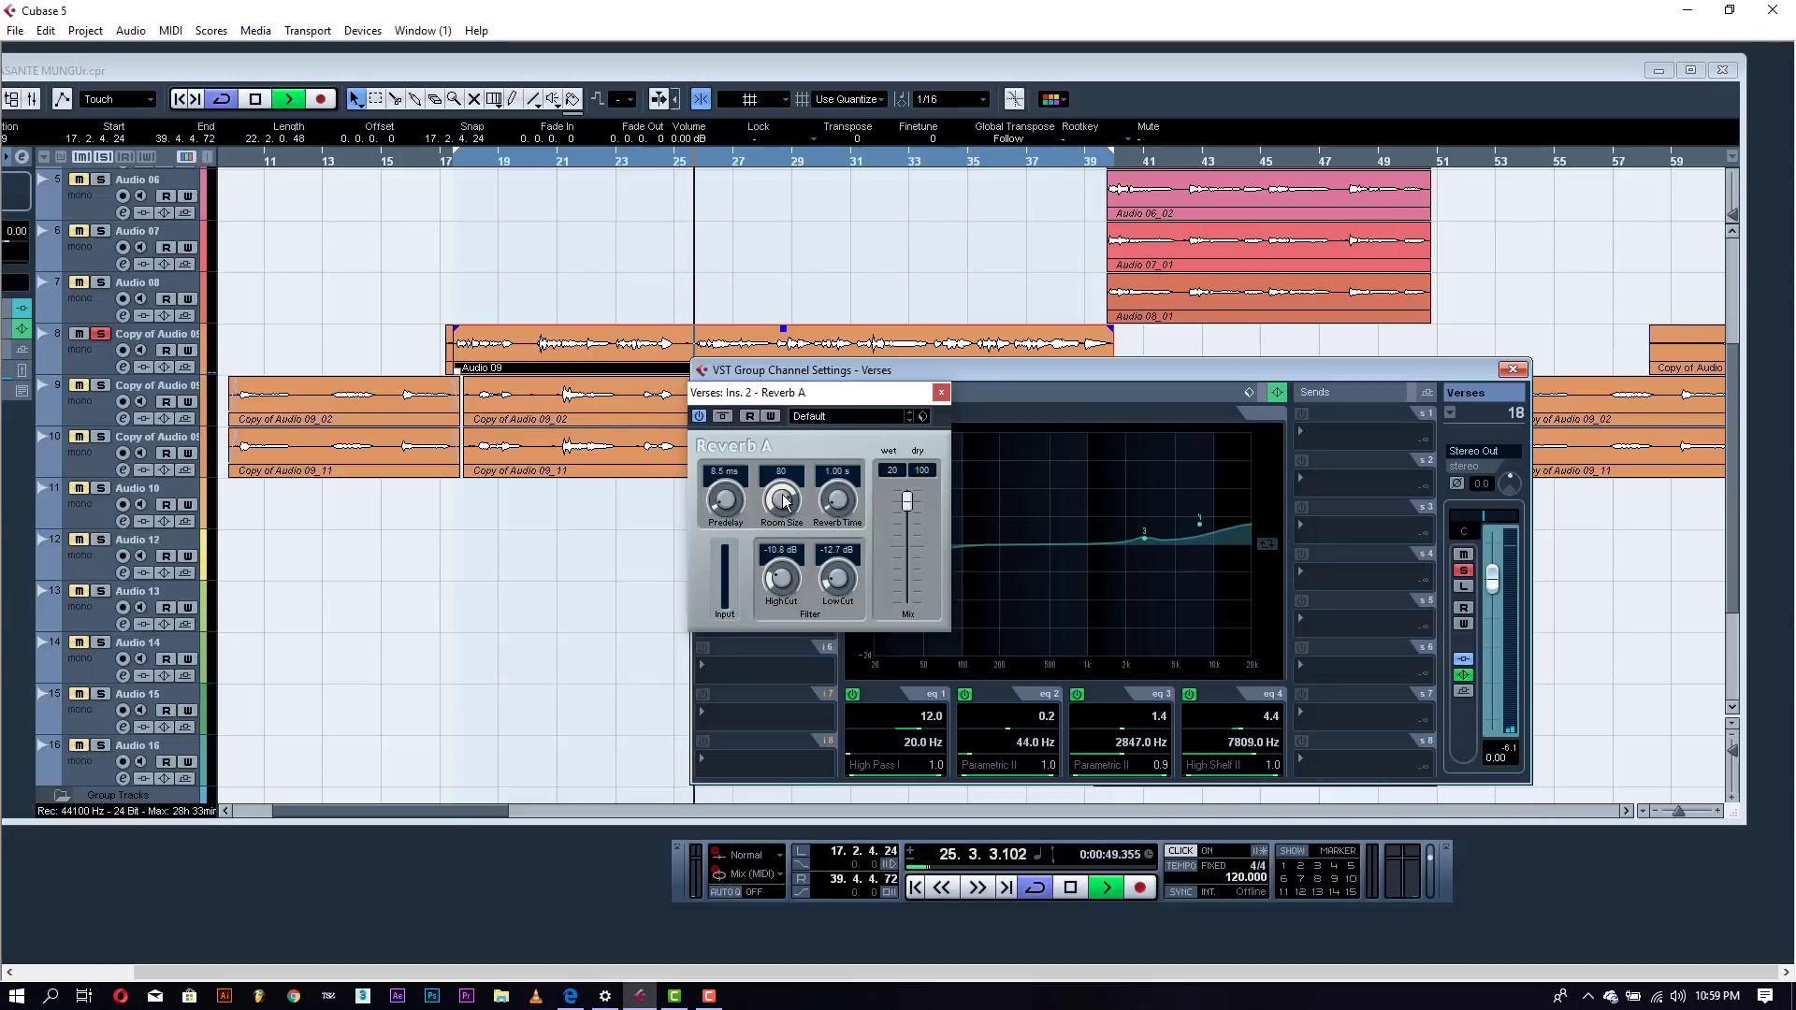
- Reduce the Reverb A reverb time to 0.20 s and the room size to 50
drag(836, 496, 840, 513)
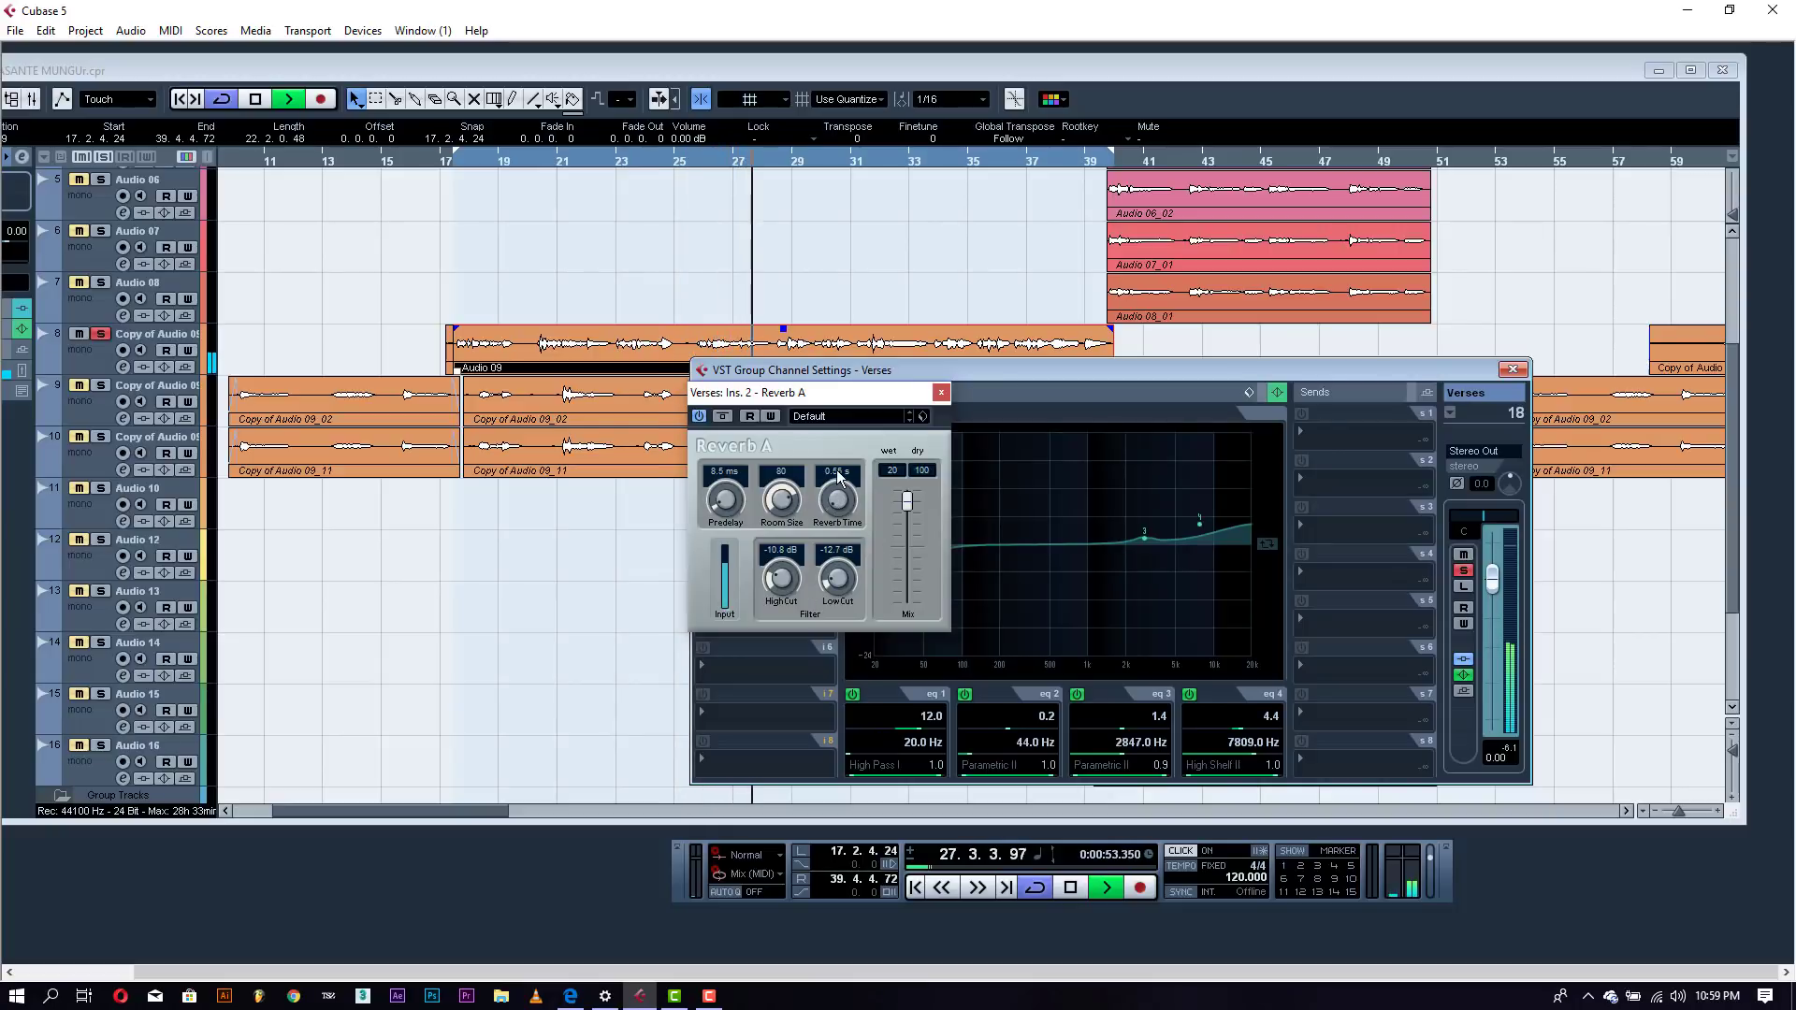
key(space)
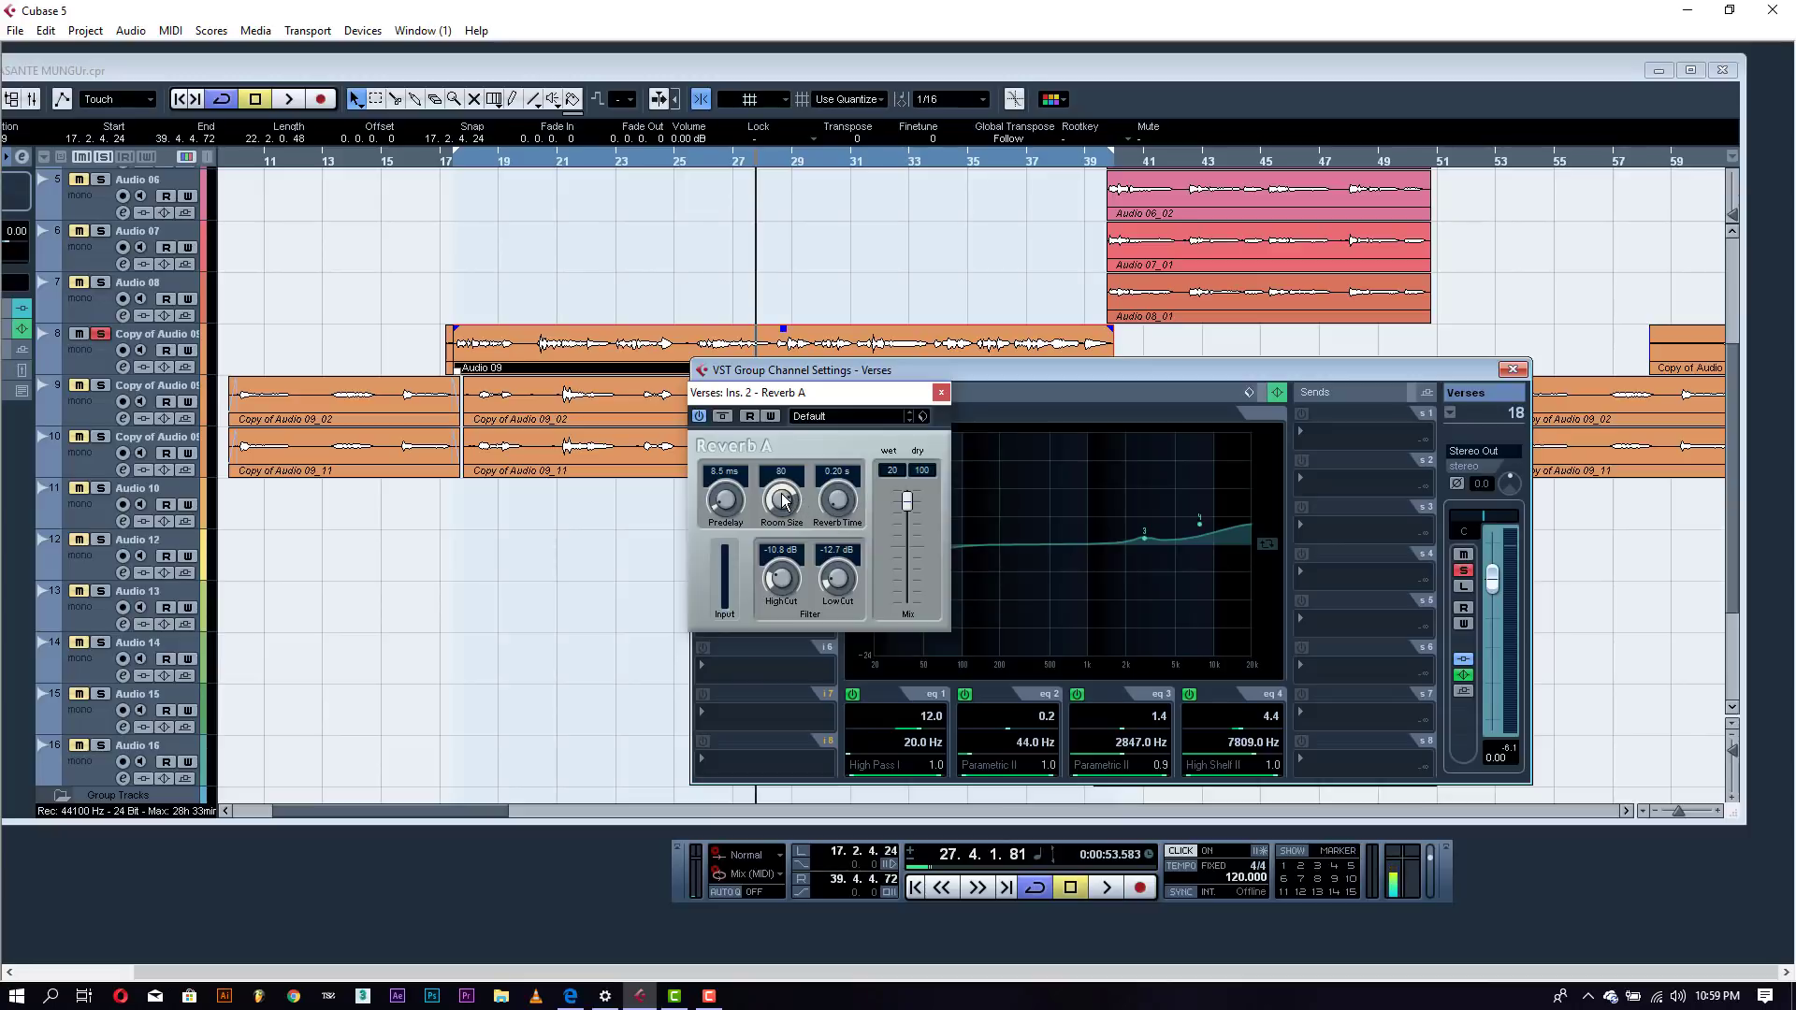
mouse_move(784, 500)
mouse_down()
mouse_move(806, 578)
mouse_move(783, 475)
mouse_move(786, 524)
mouse_up()
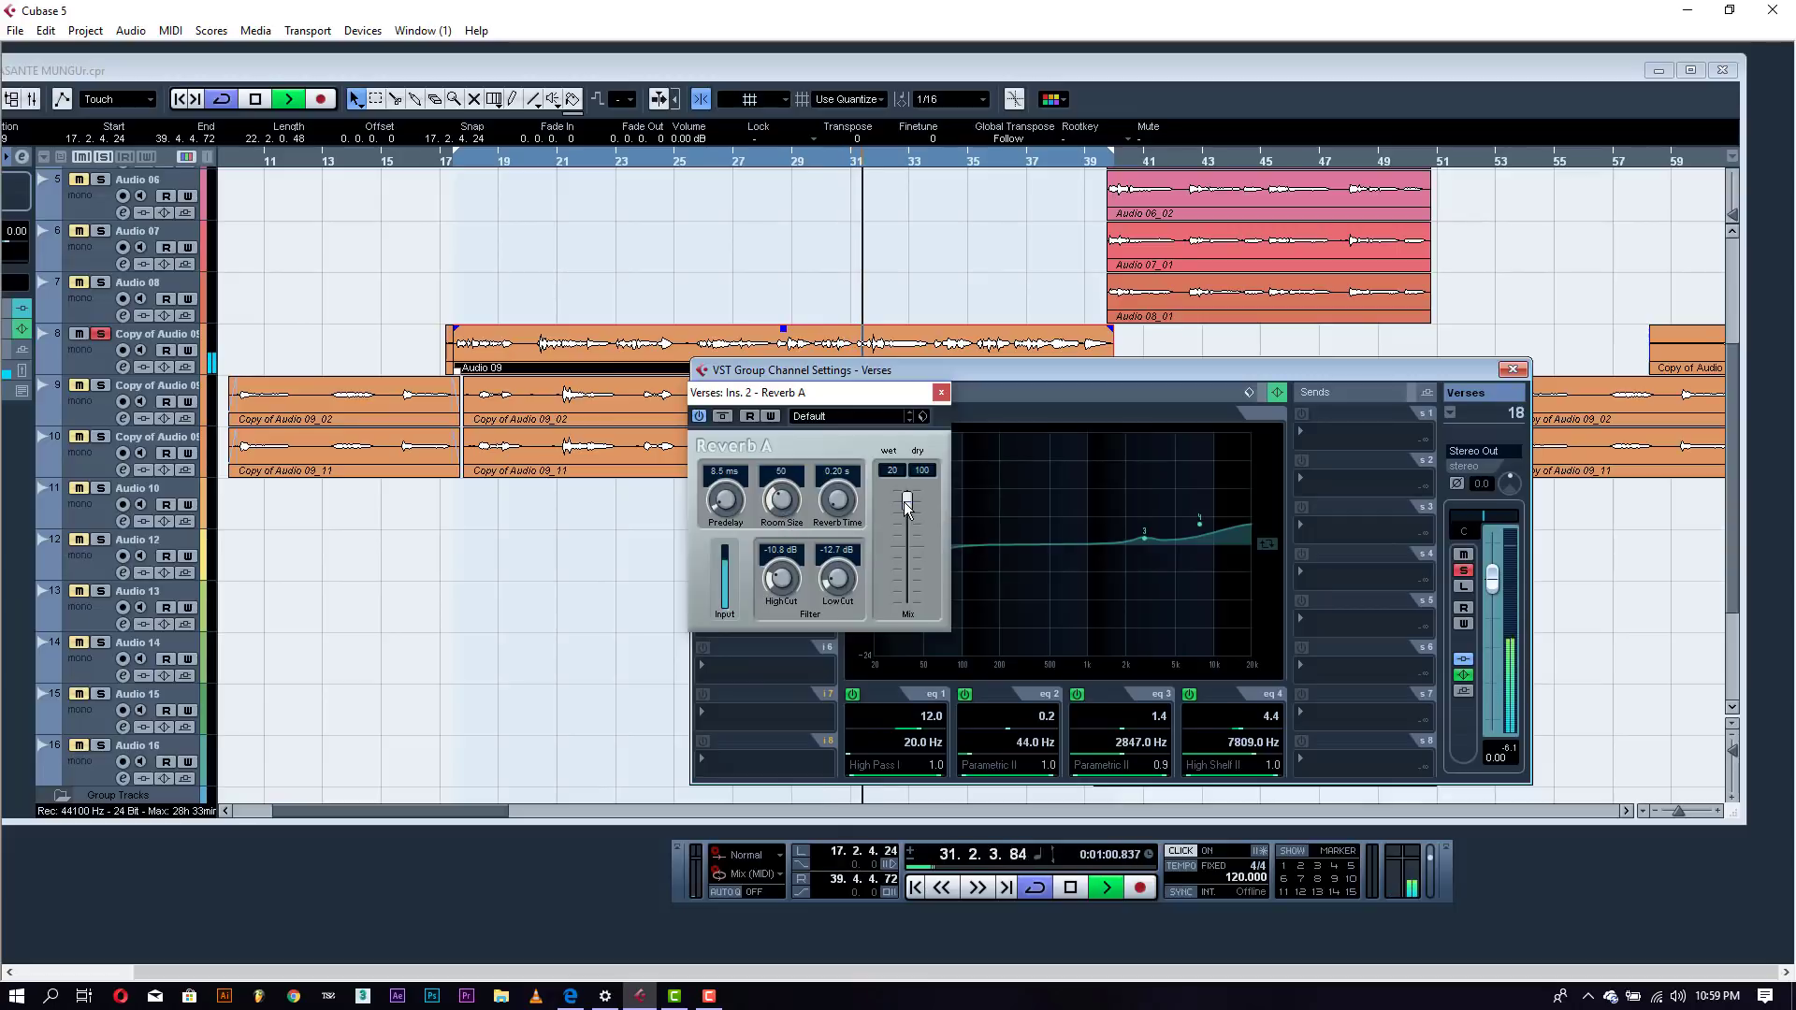
- Fine-tune Reverb A by ear to wet 18, room size 68 and reverb time 0.50 s, and close the plug-in
drag(907, 500, 908, 499)
drag(782, 498, 778, 447)
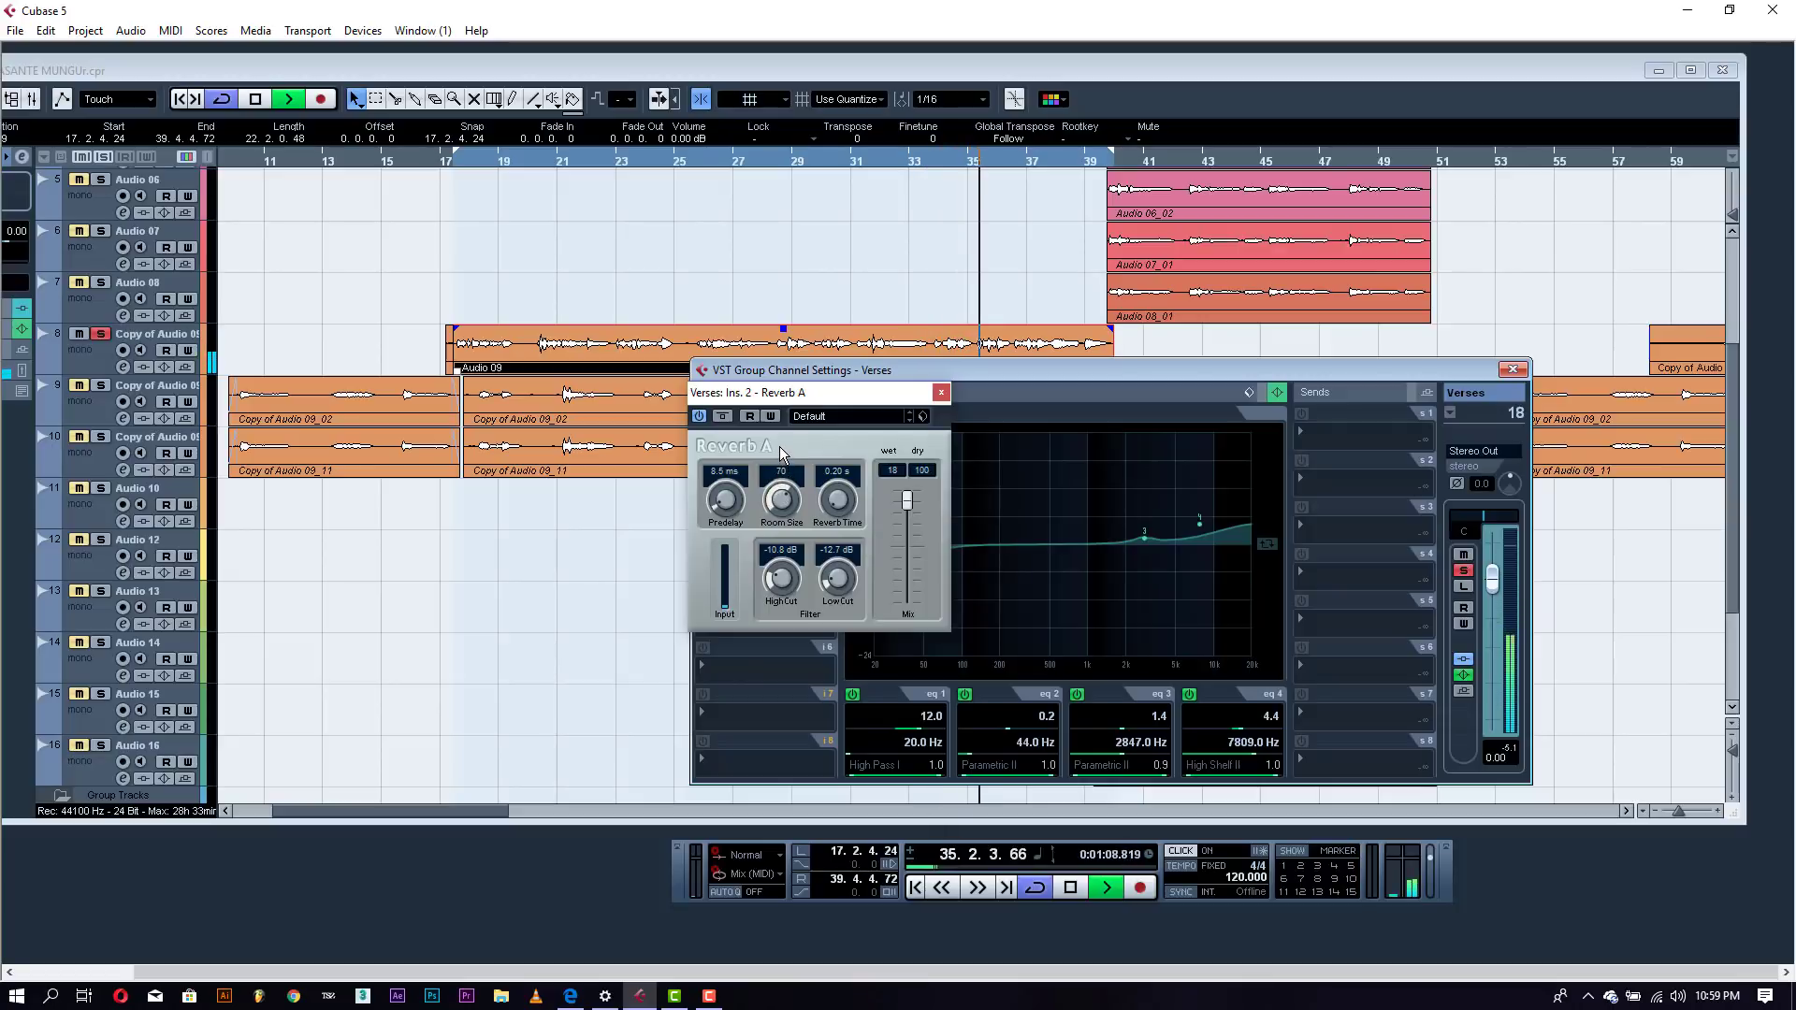
drag(834, 498, 836, 496)
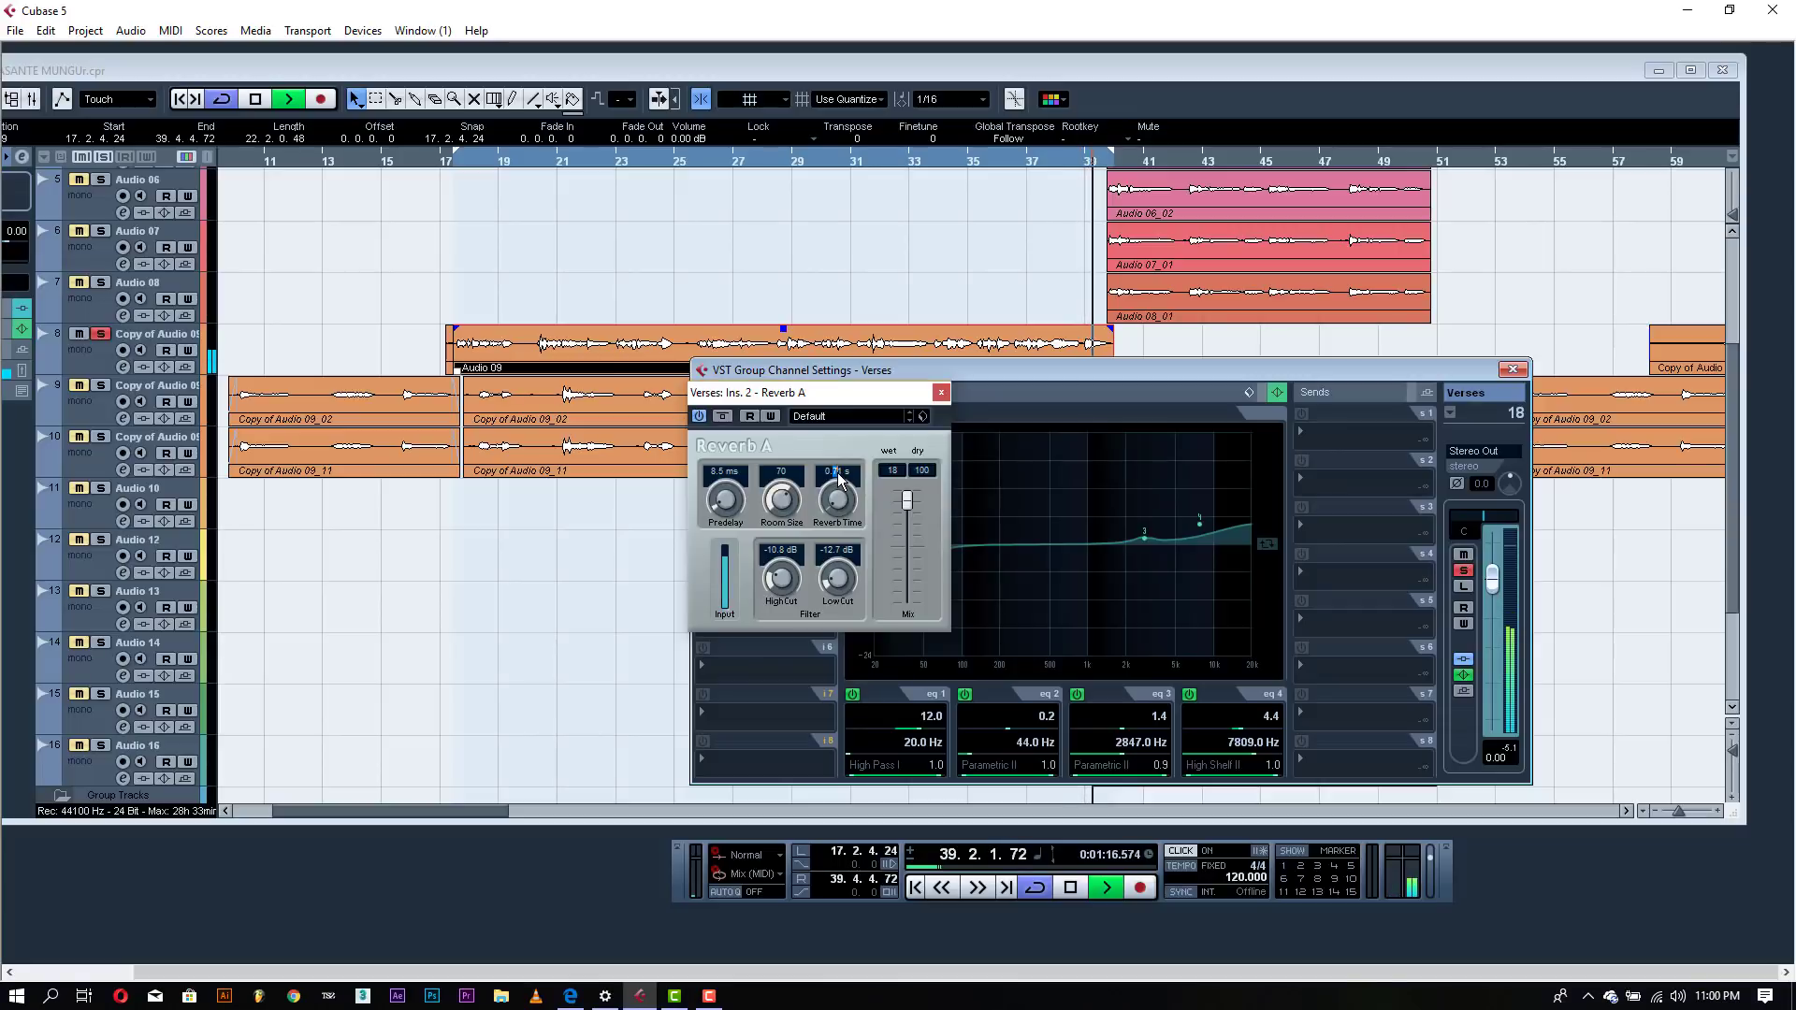
drag(840, 480, 837, 486)
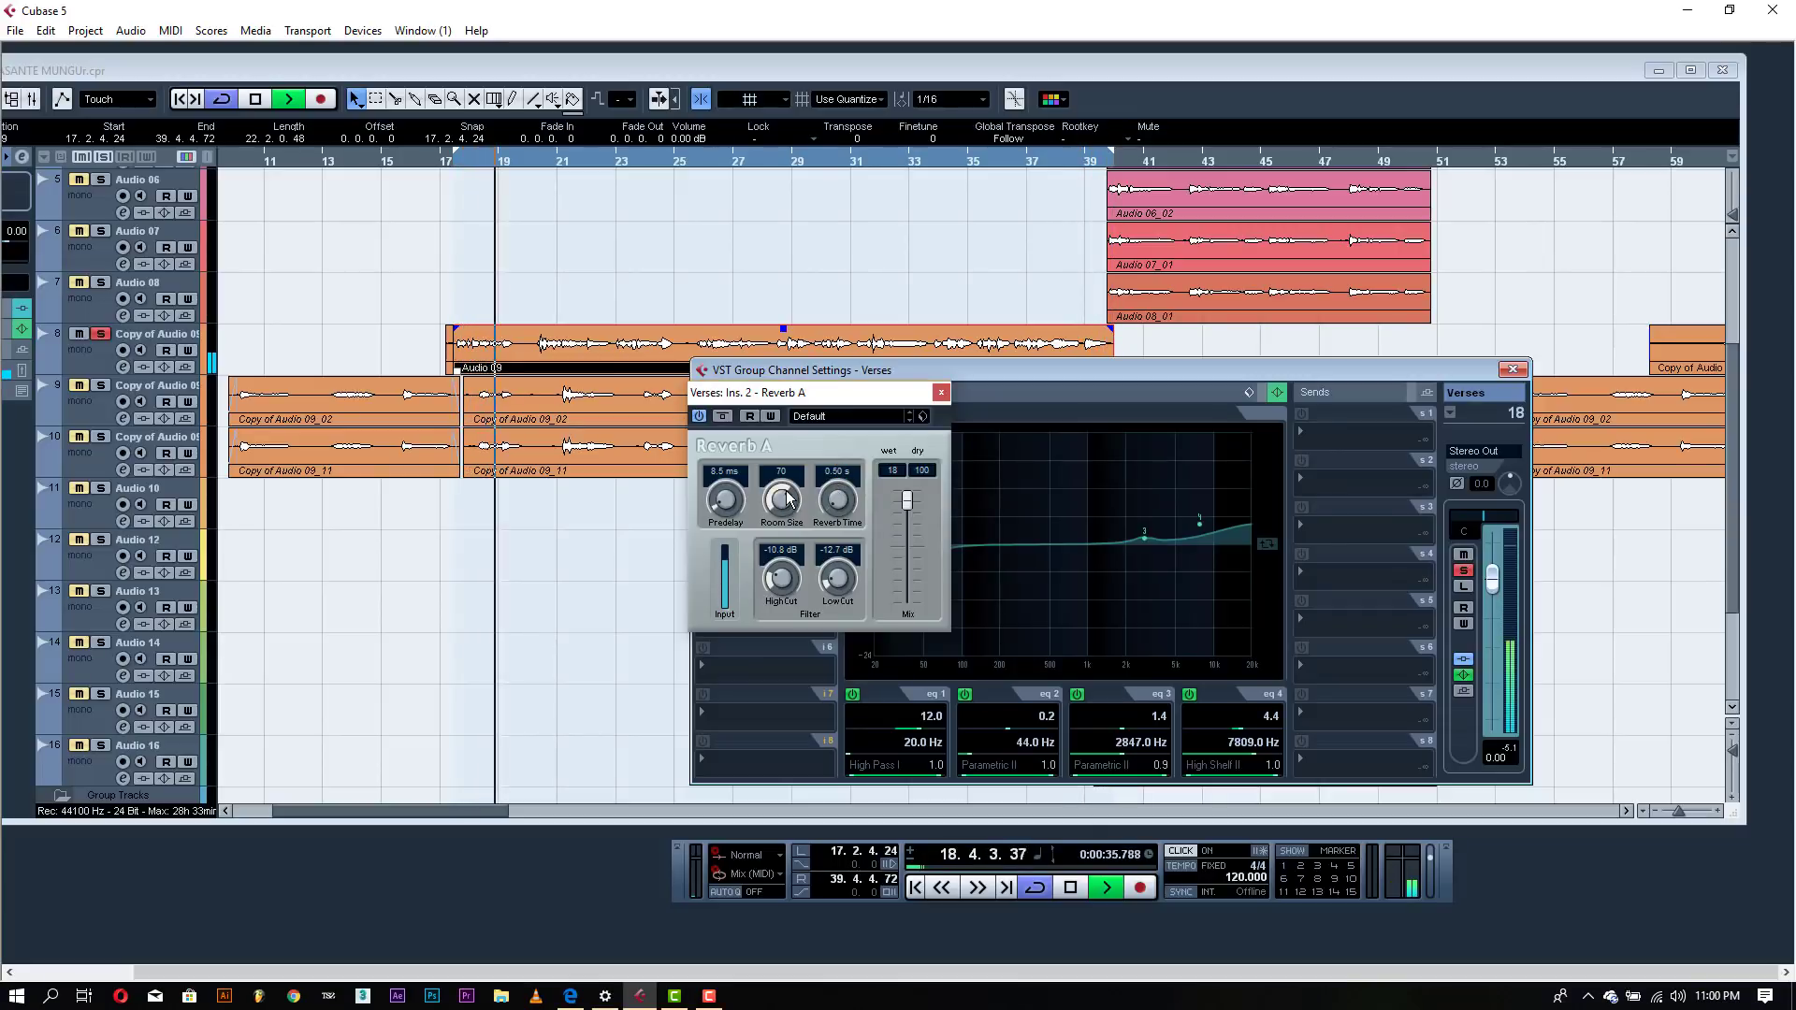
drag(786, 491, 786, 493)
key(space)
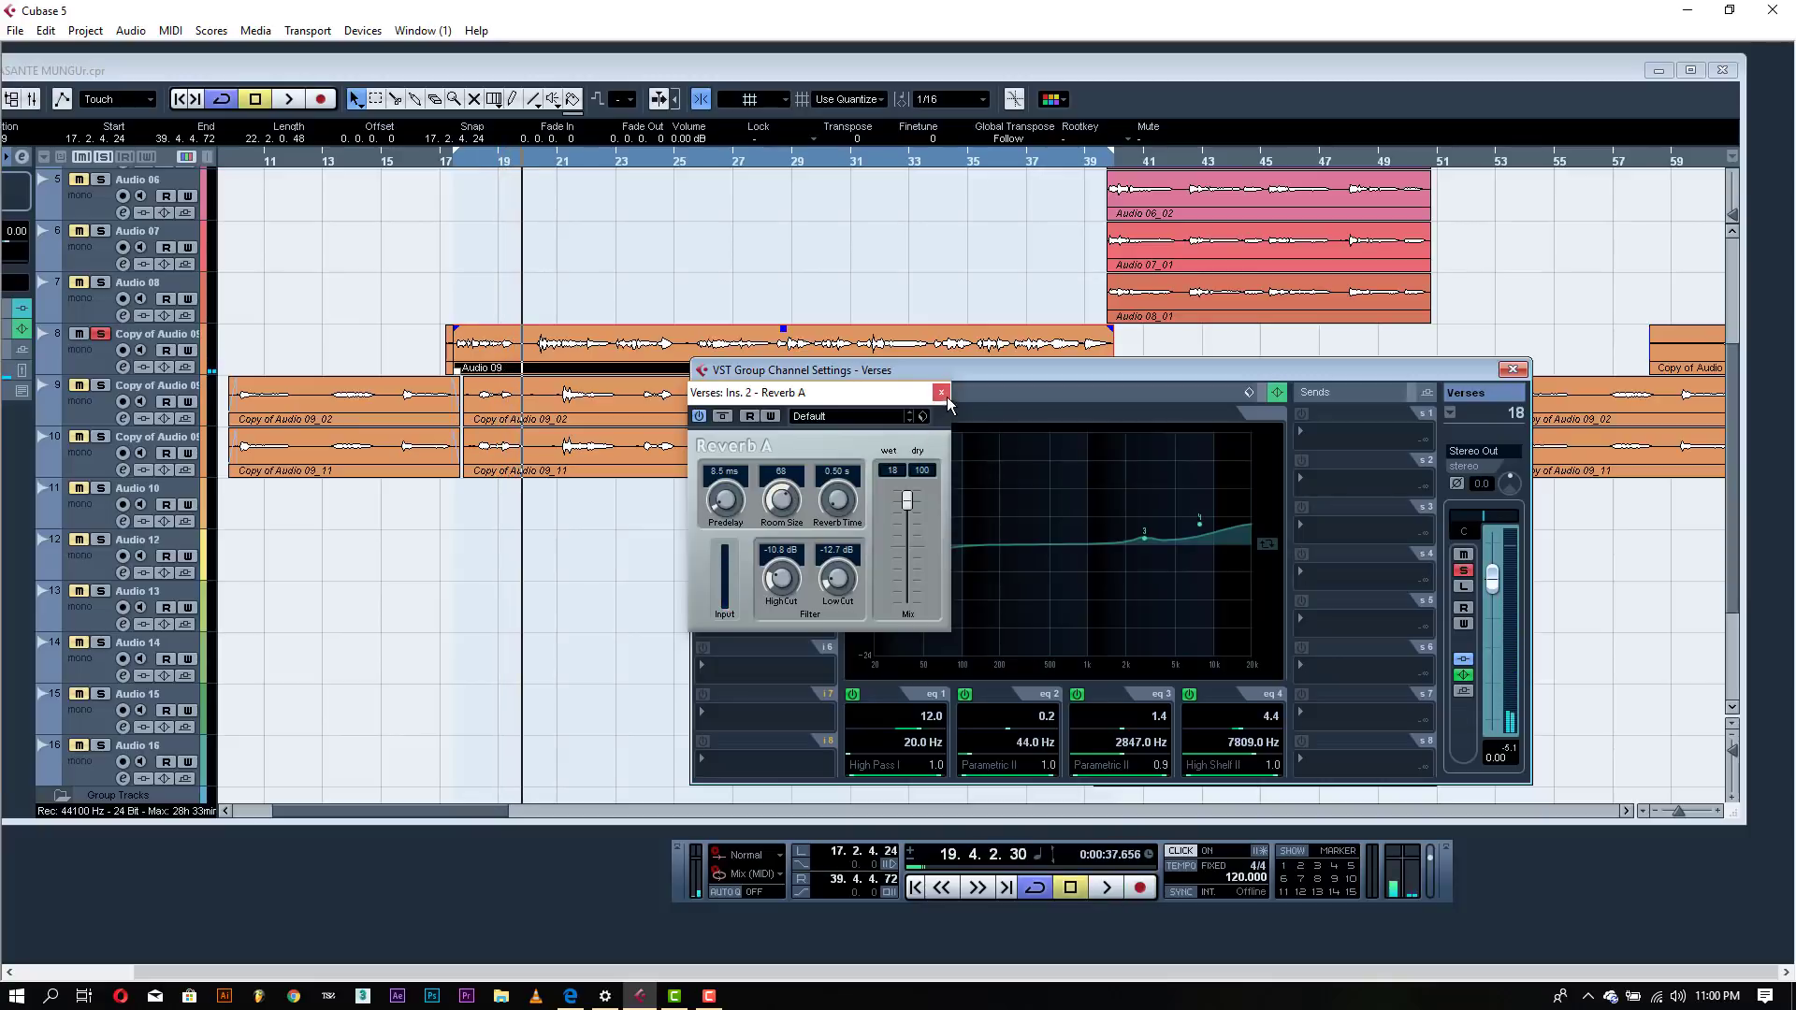
click(942, 393)
- Insert ModDelay in the third insert slot of the Verses channel and lower its mix to 5% while auditioning
click(714, 531)
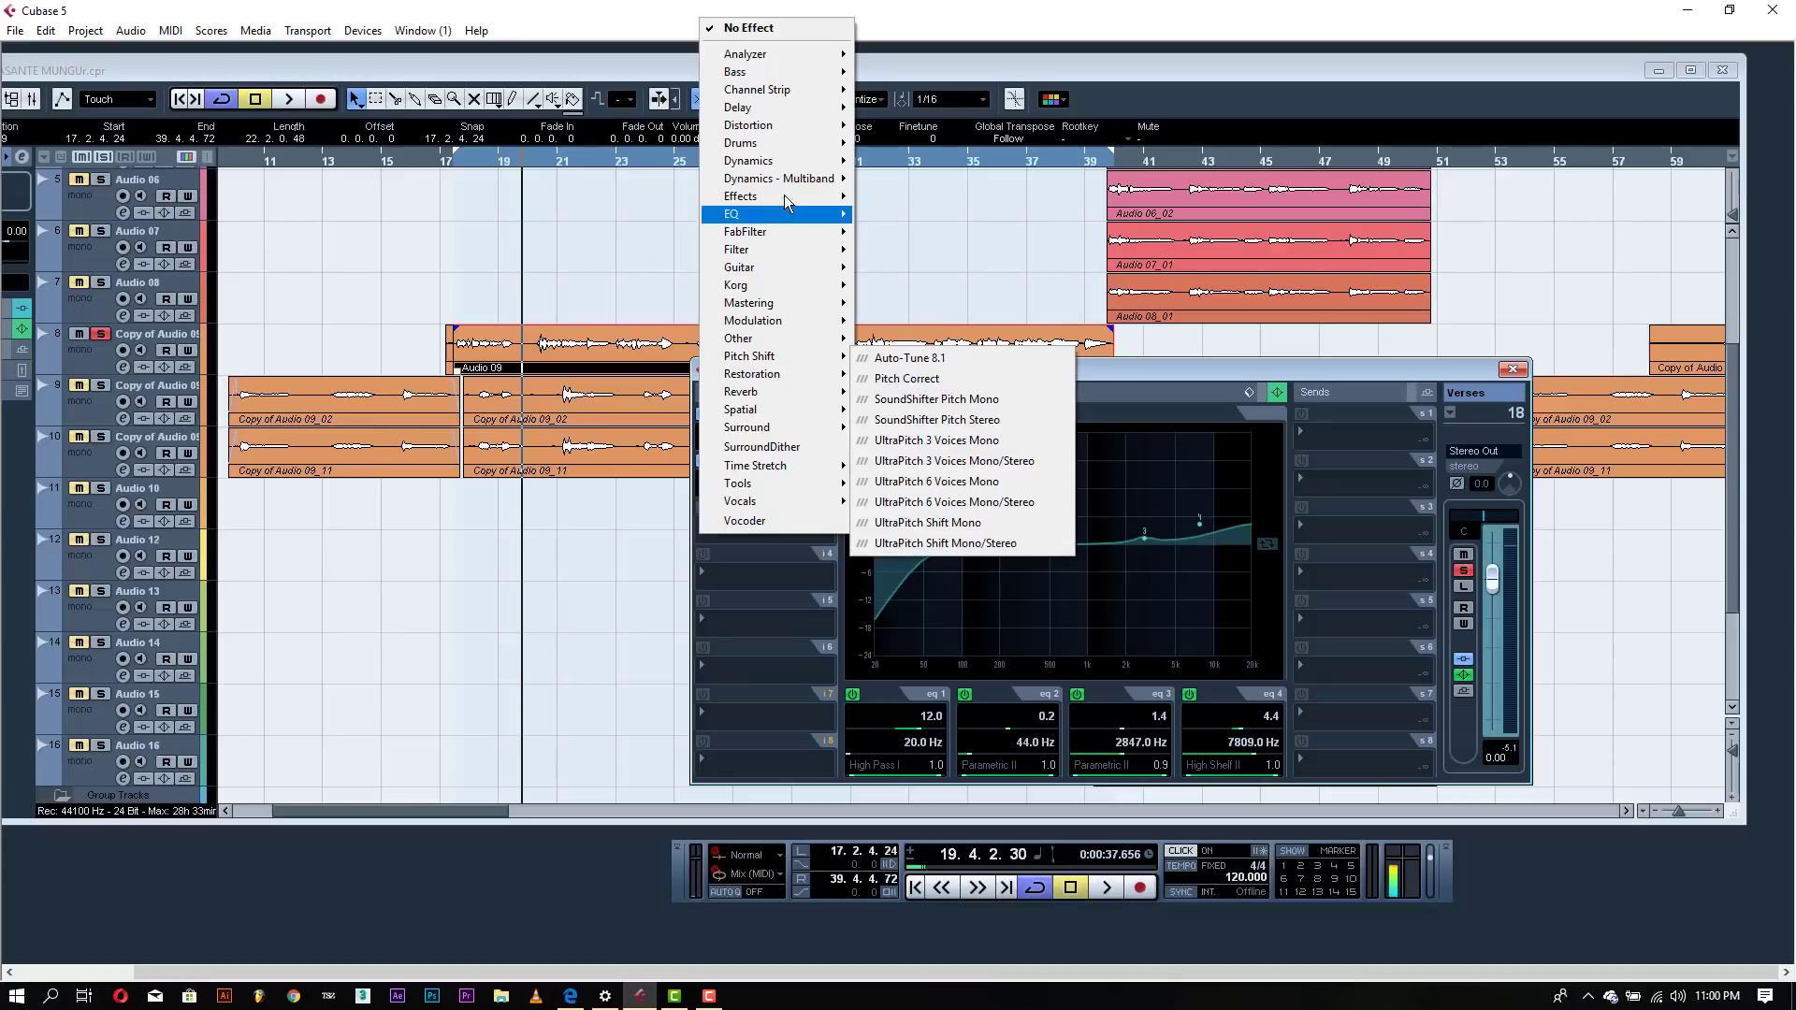
mouse_move(786, 110)
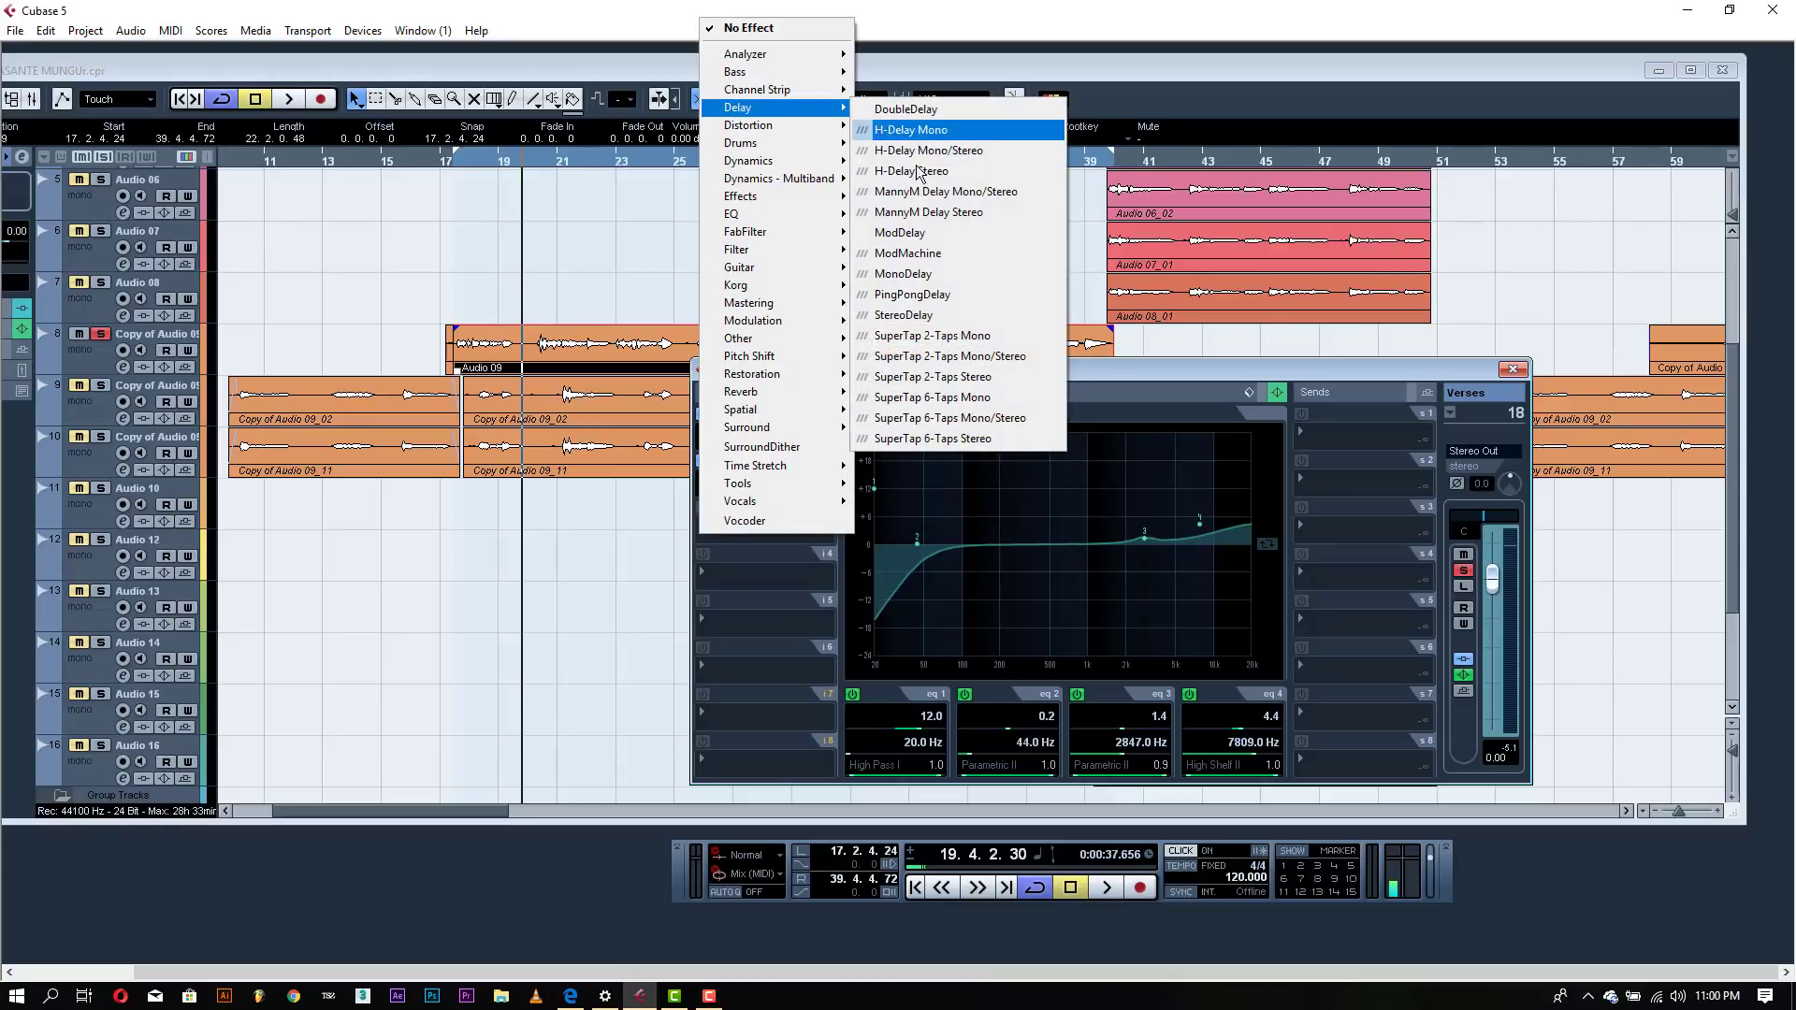
click(918, 244)
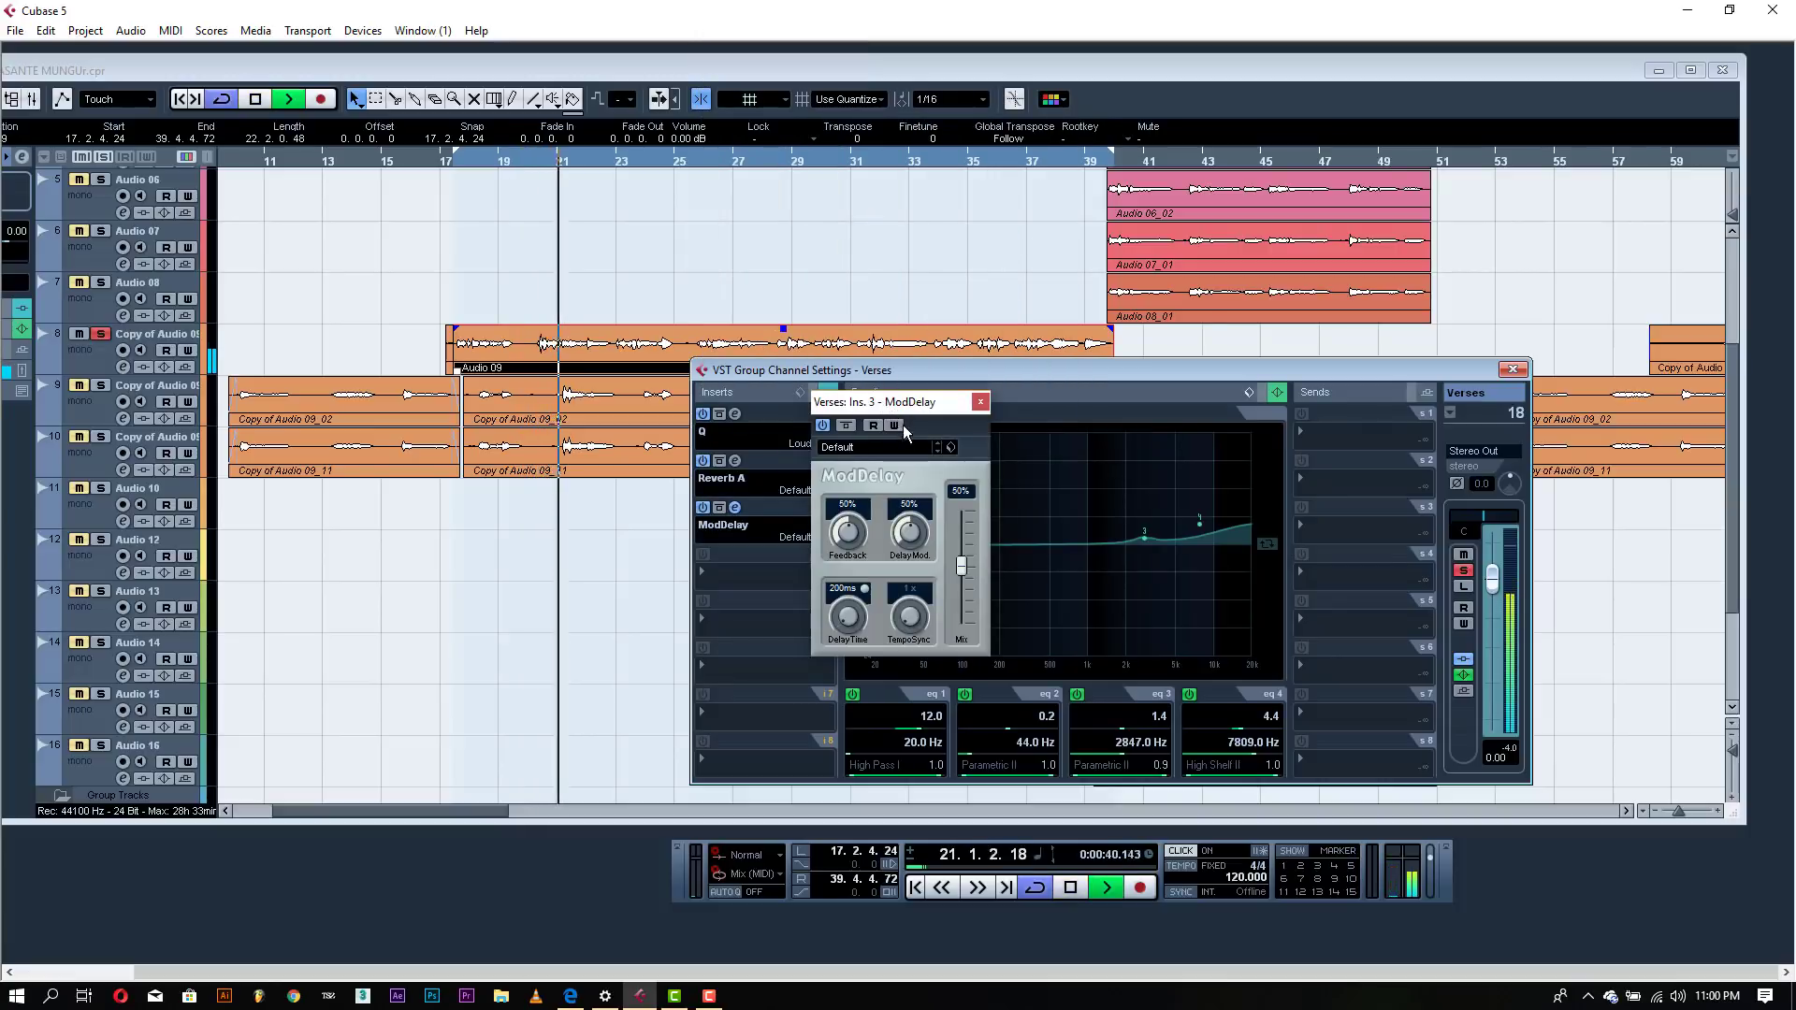
key(space)
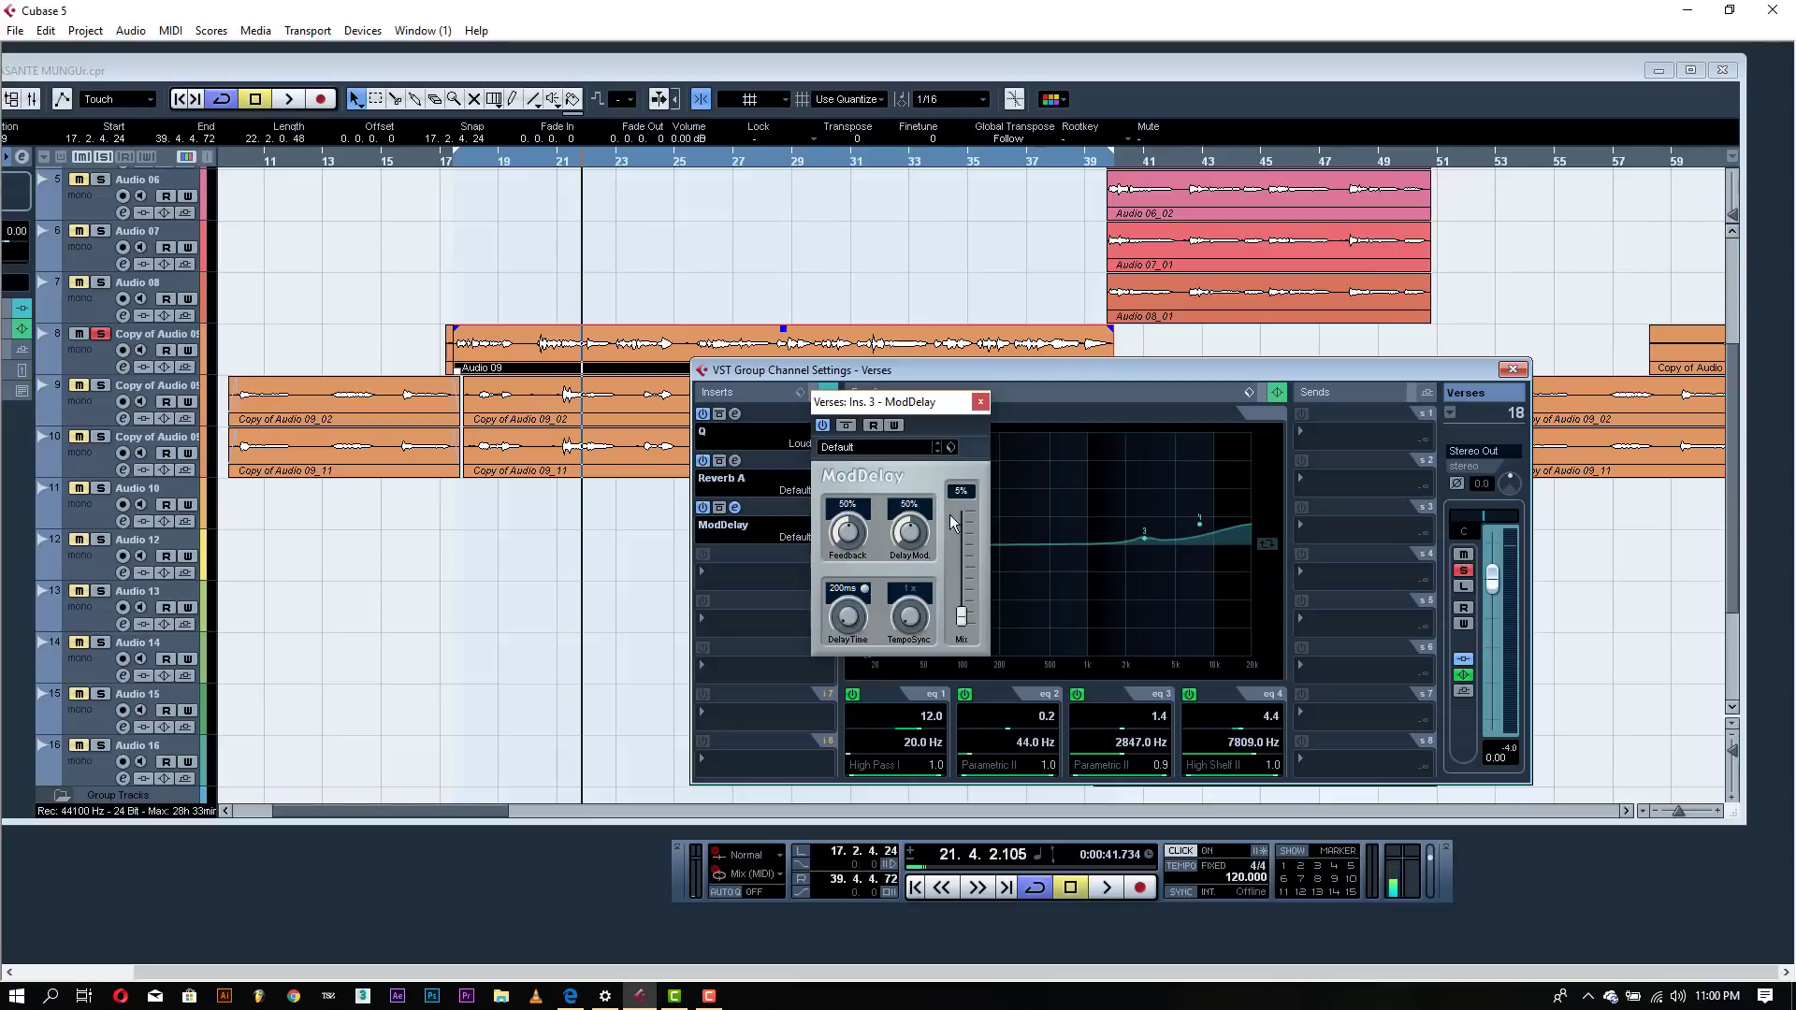
- Set ModDelay to a tempo-synced delay time of 1/4 and a feedback of 5%, auditioning the vocal
click(842, 592)
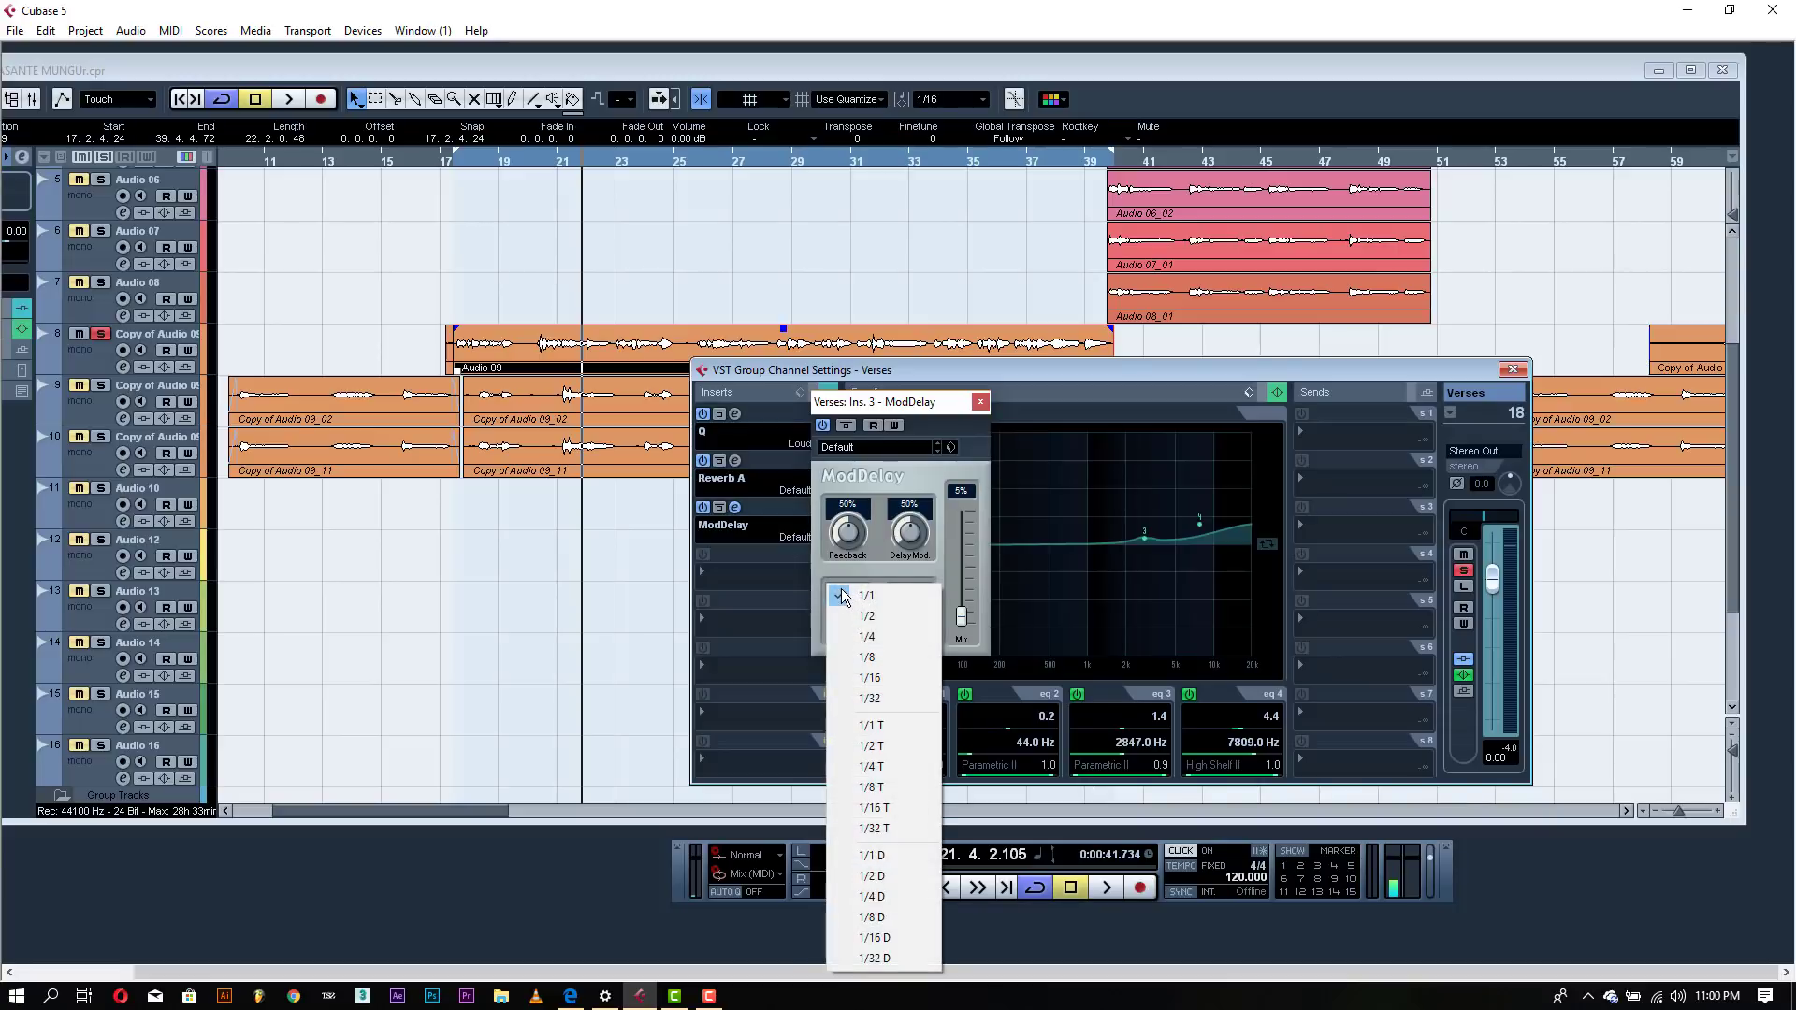
click(869, 630)
key(space)
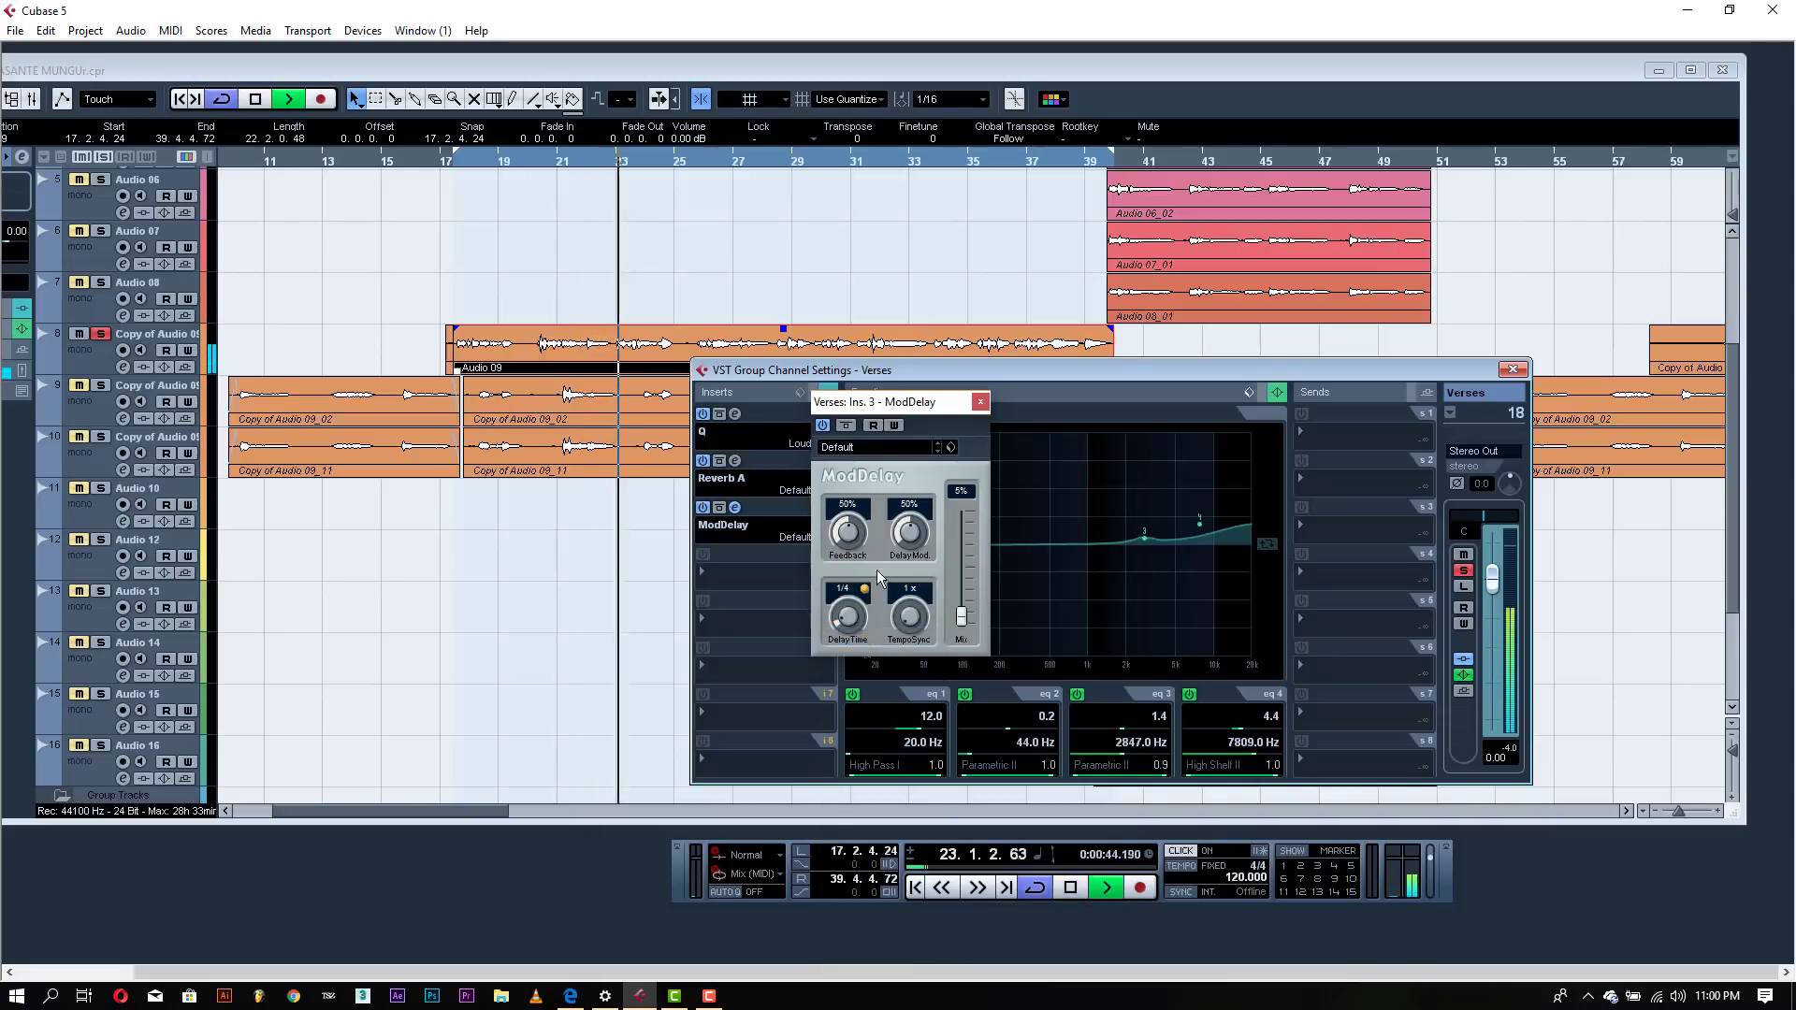
key(space)
click(848, 505)
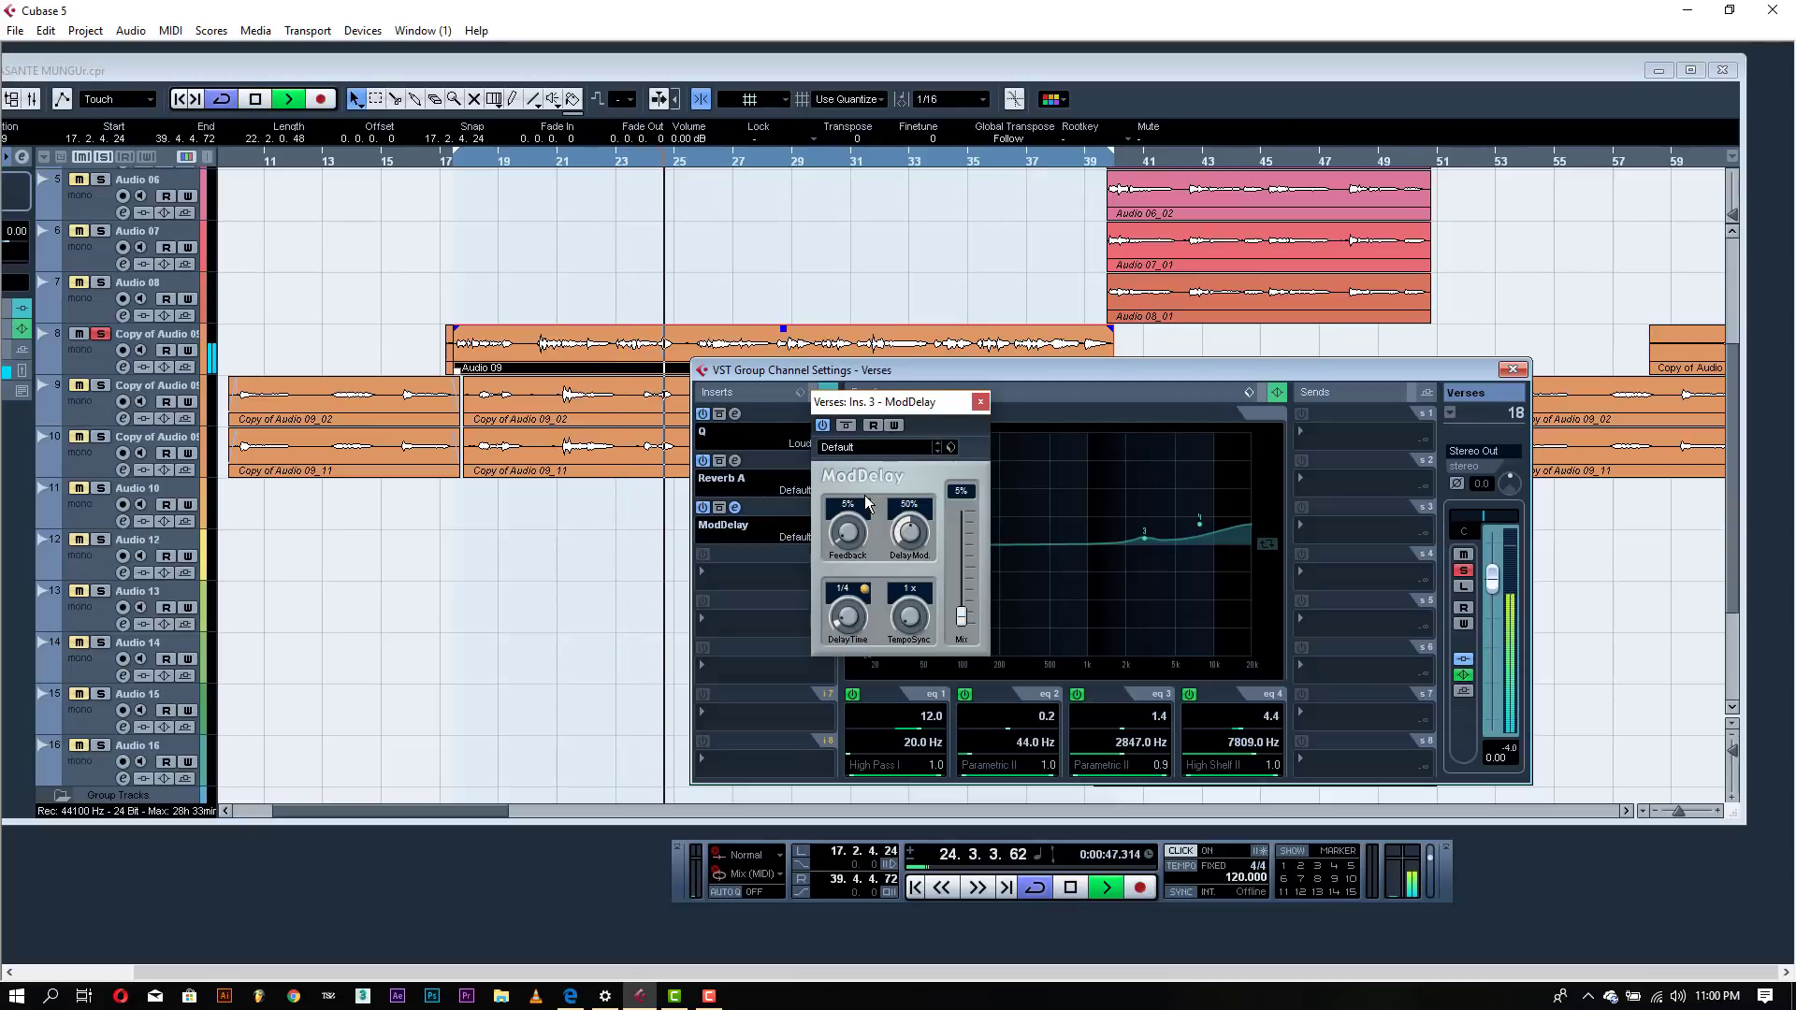
key(space)
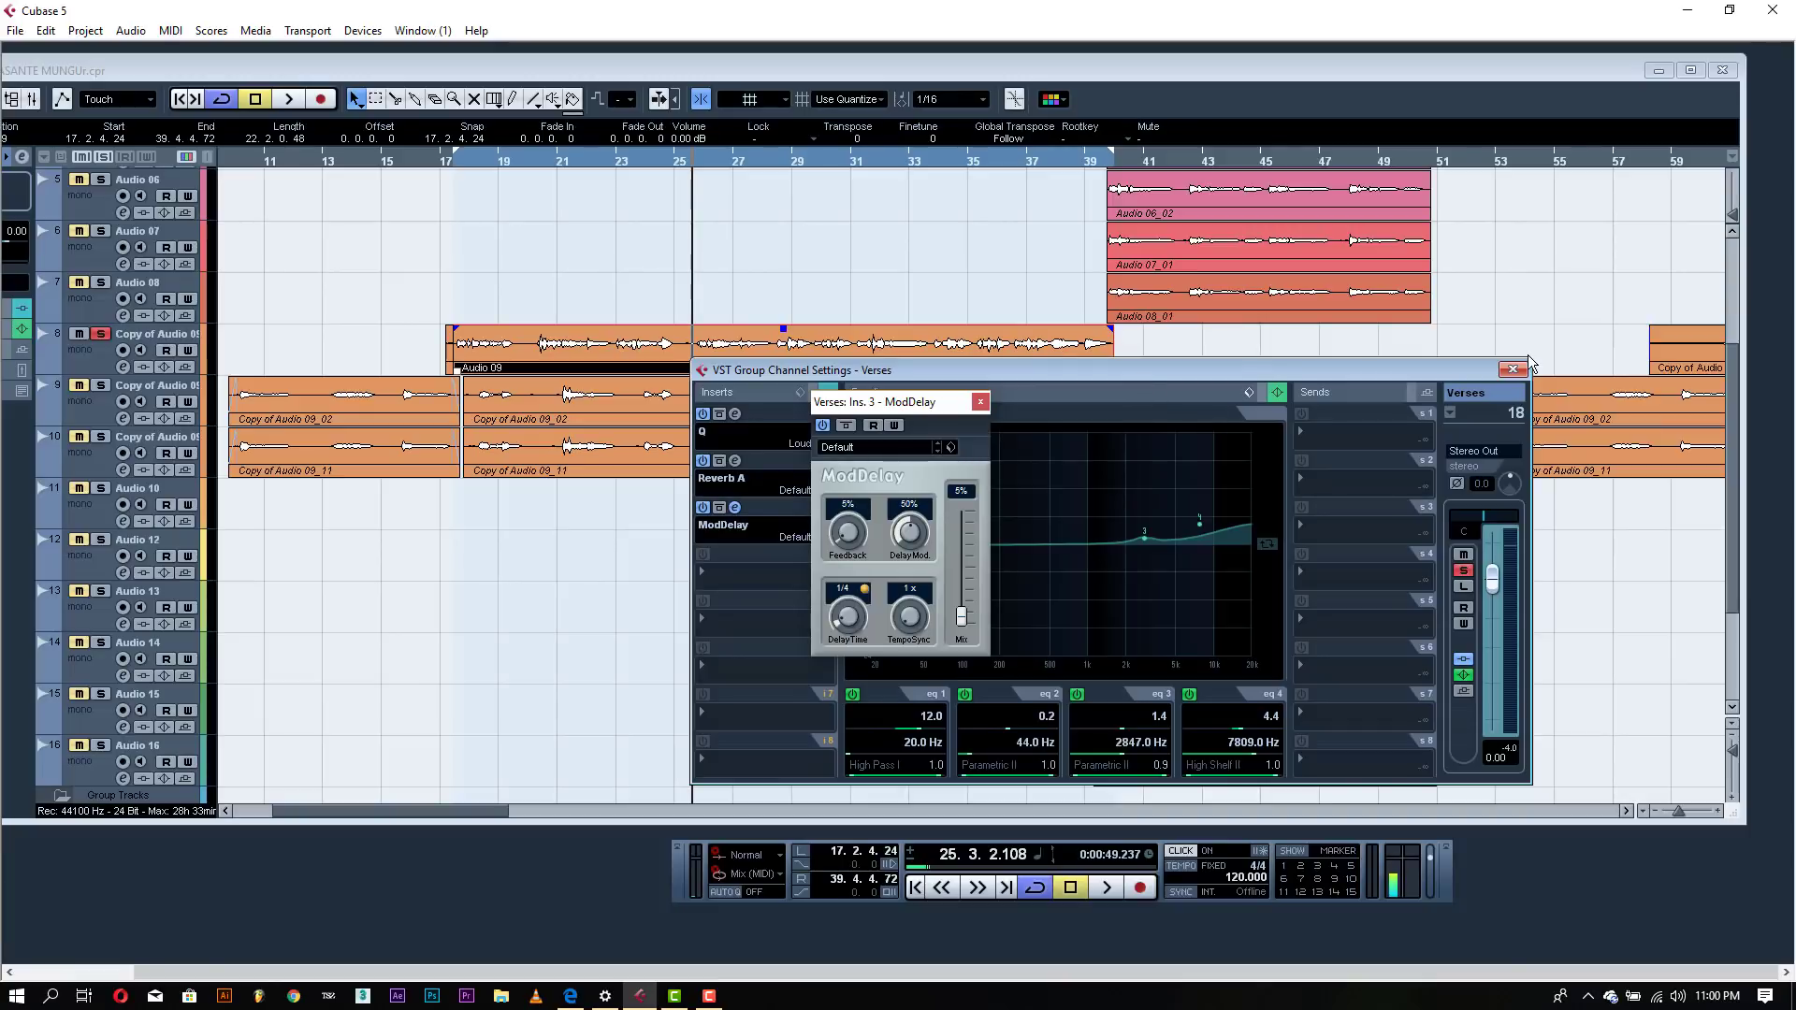
- Unmute the stereo backing track at the start of the track list and play it with the verse vocal, moving the ModDelay window aside
drag(1732, 376, 1732, 262)
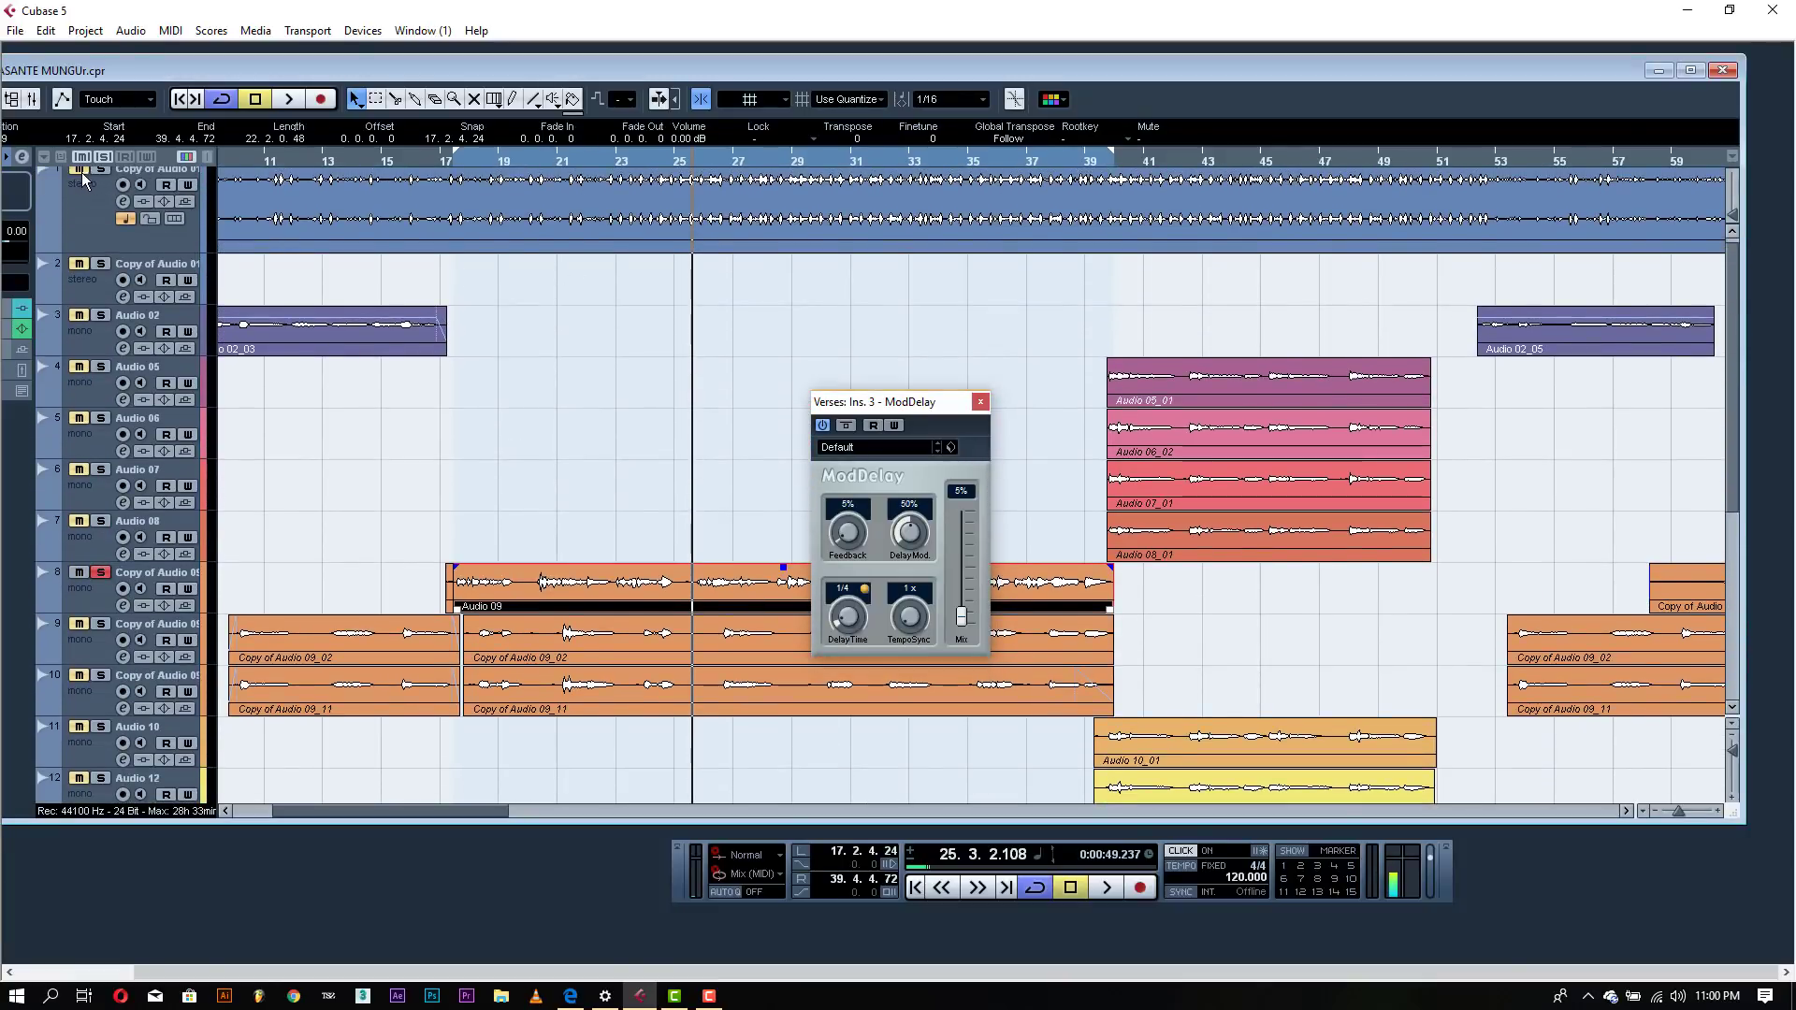
key(space)
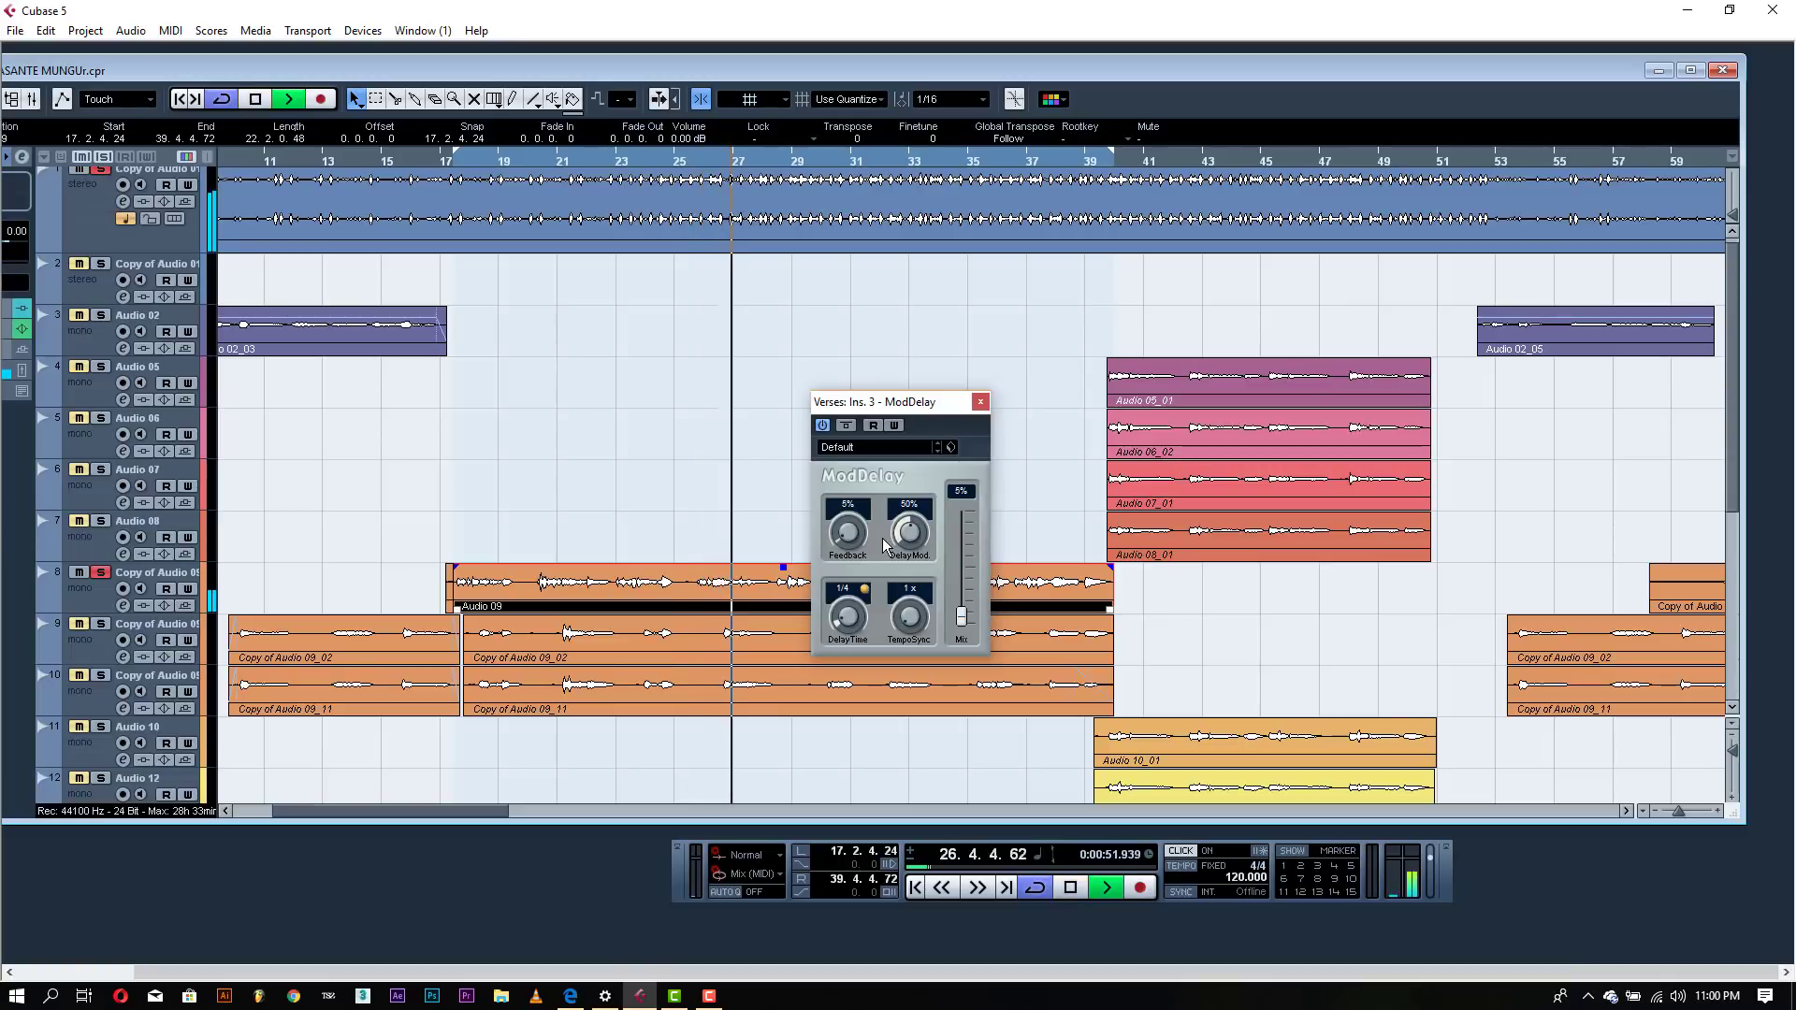
drag(876, 424, 970, 324)
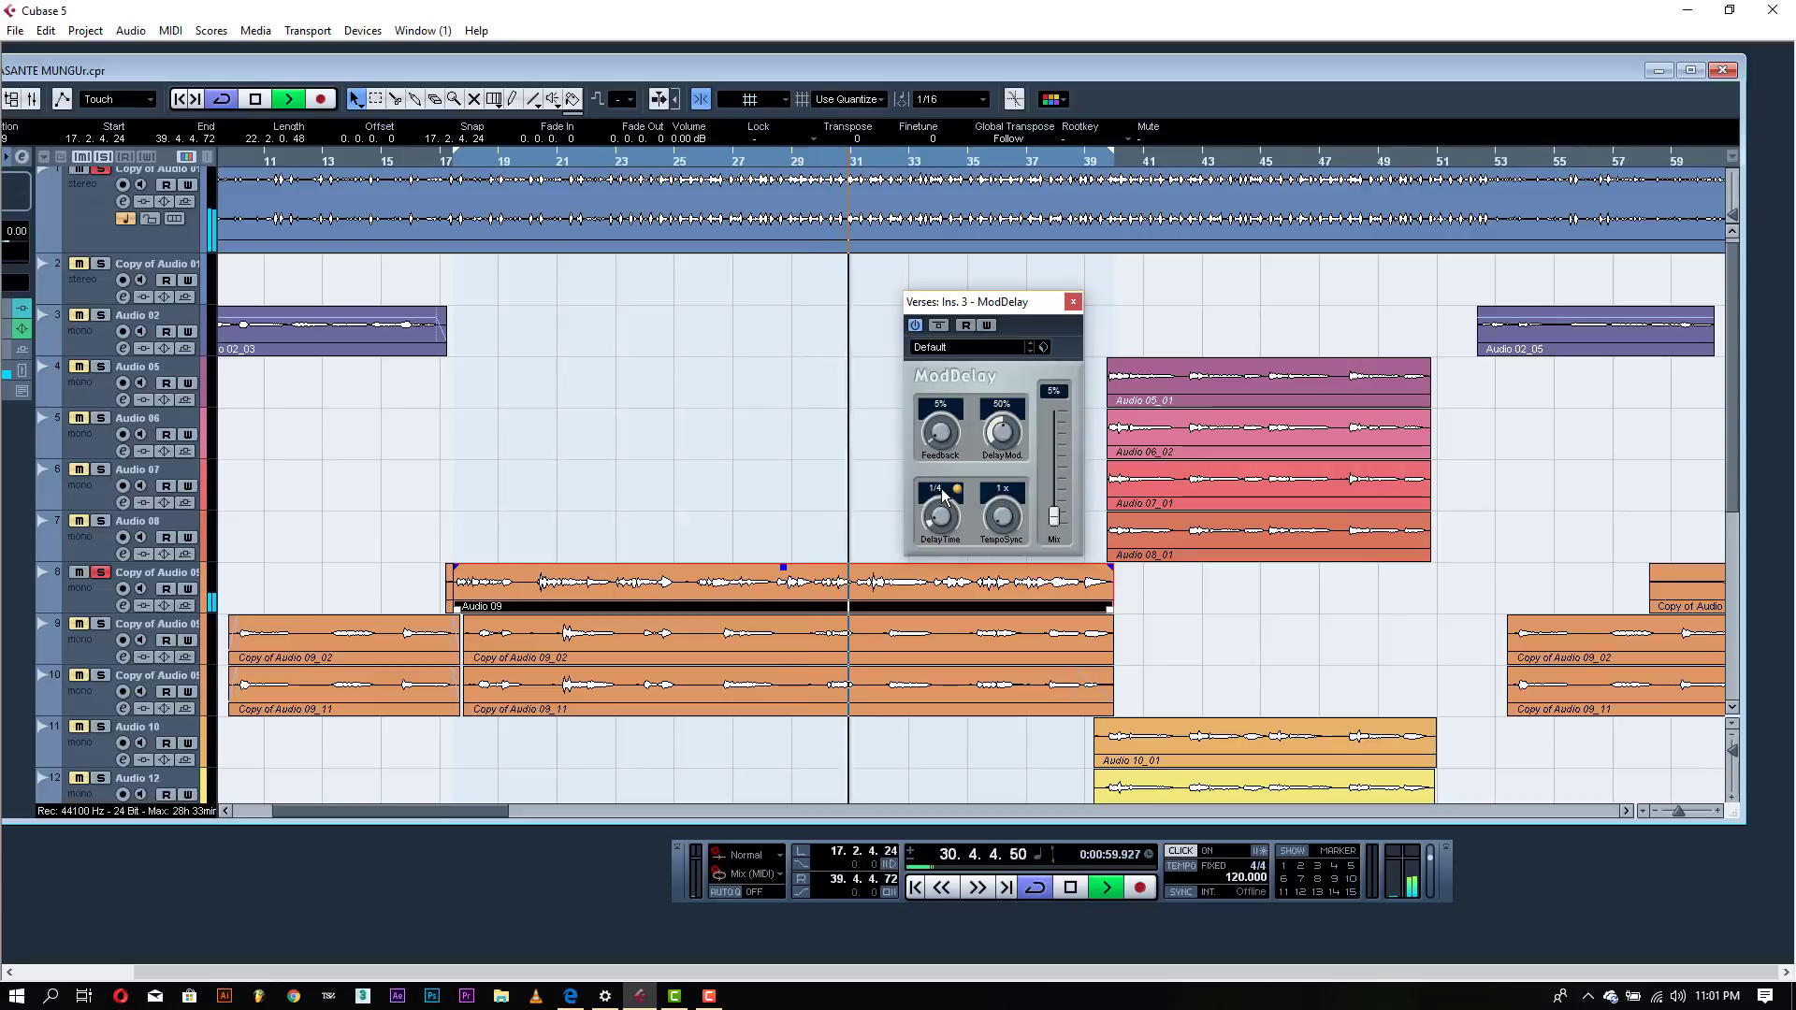
- Set ModDelay's feedback to 3% and its mix to 3% while auditioning the vocal with the backing track
key(space)
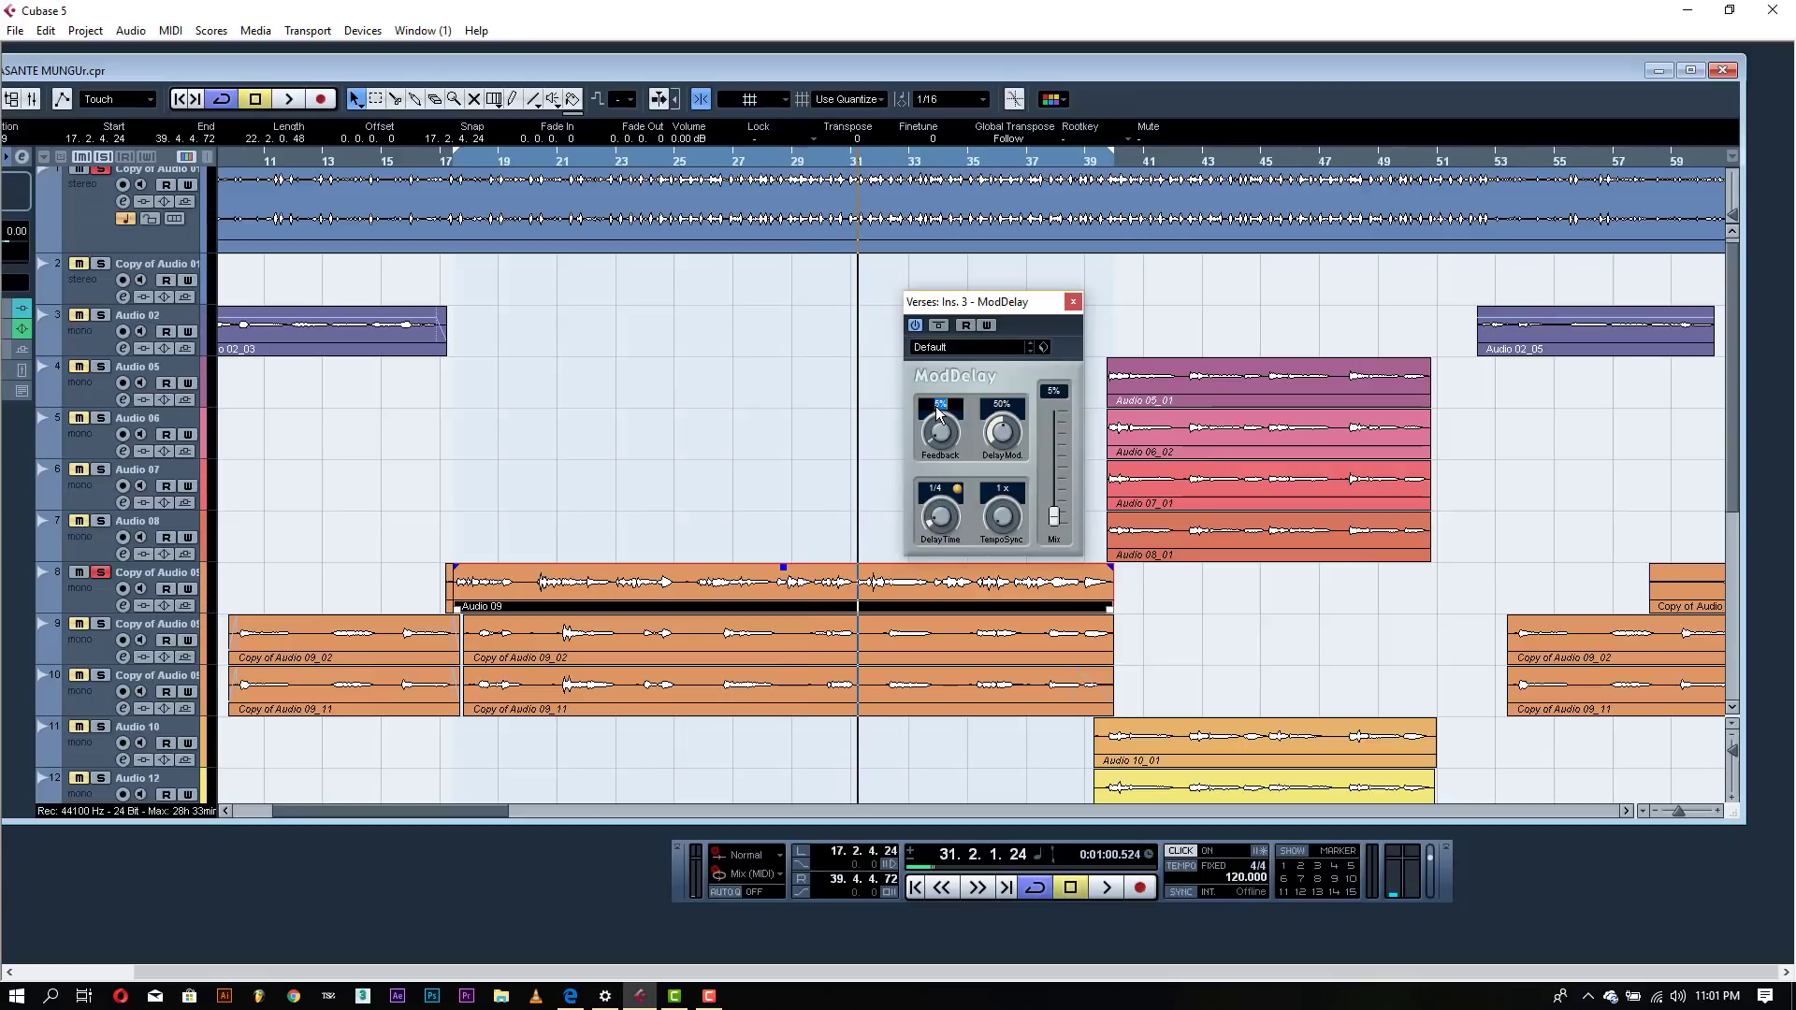
text(33)
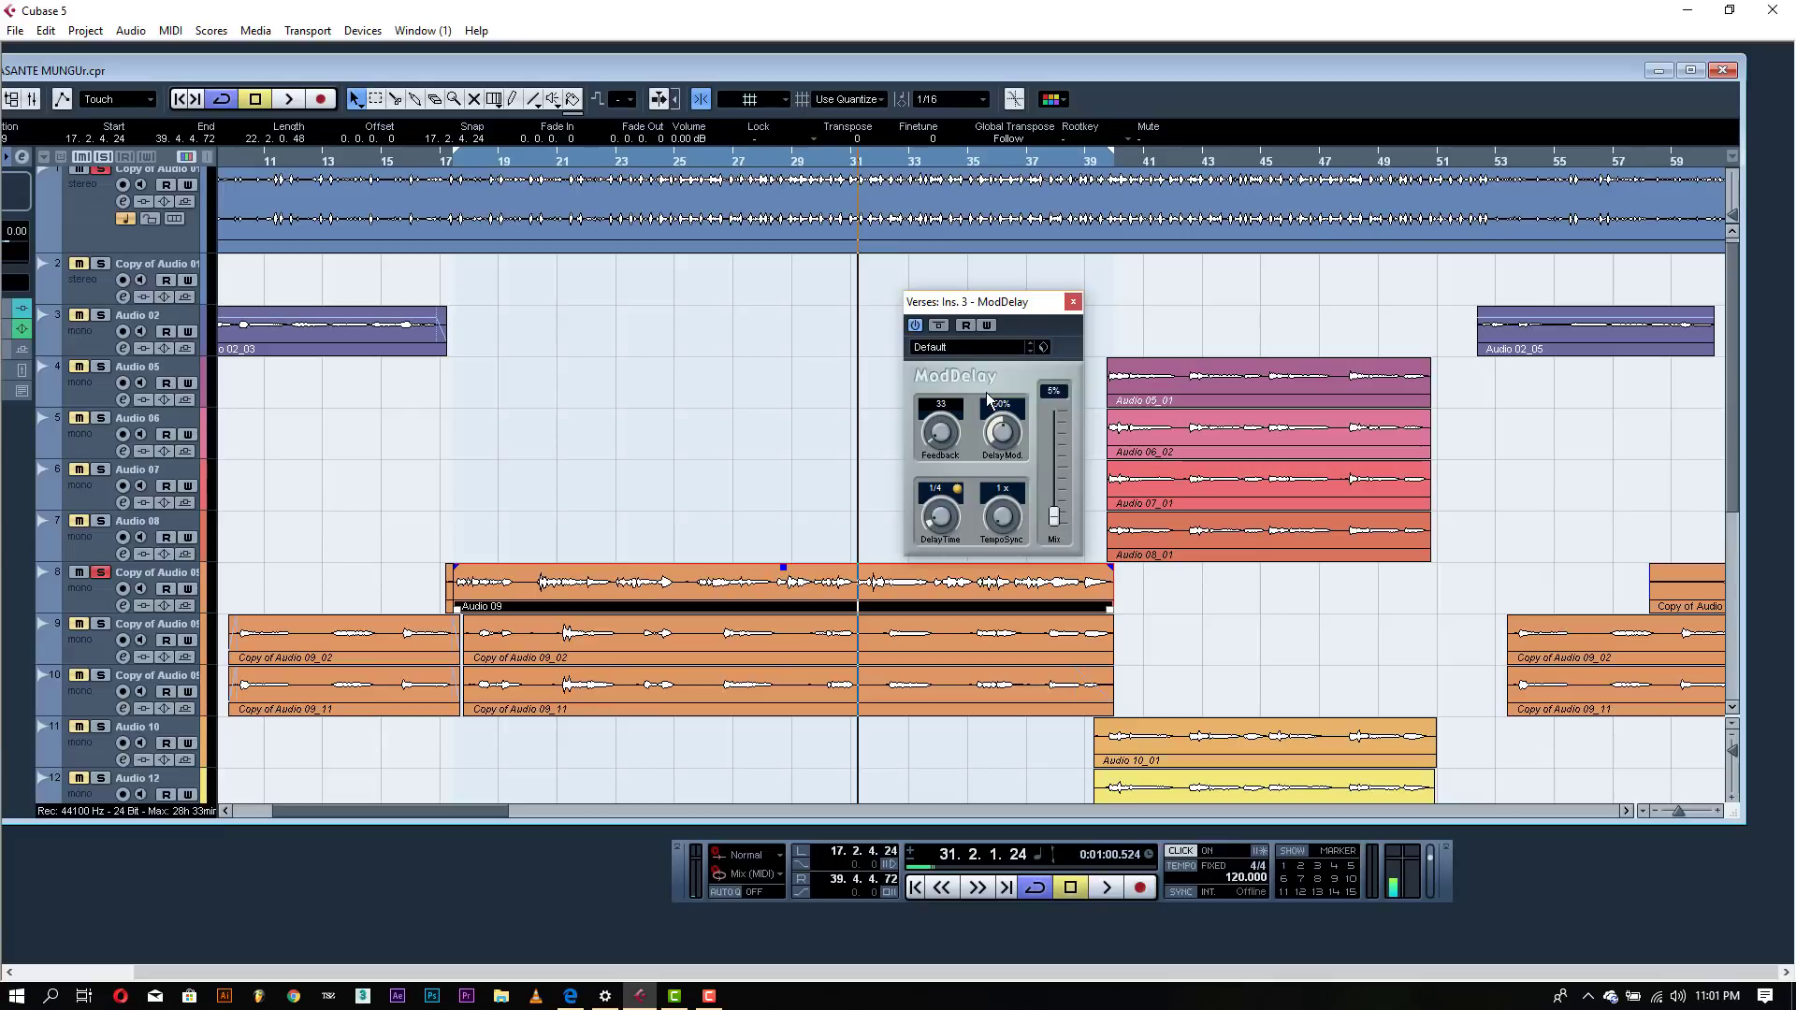
key(BackSpace)
key(space)
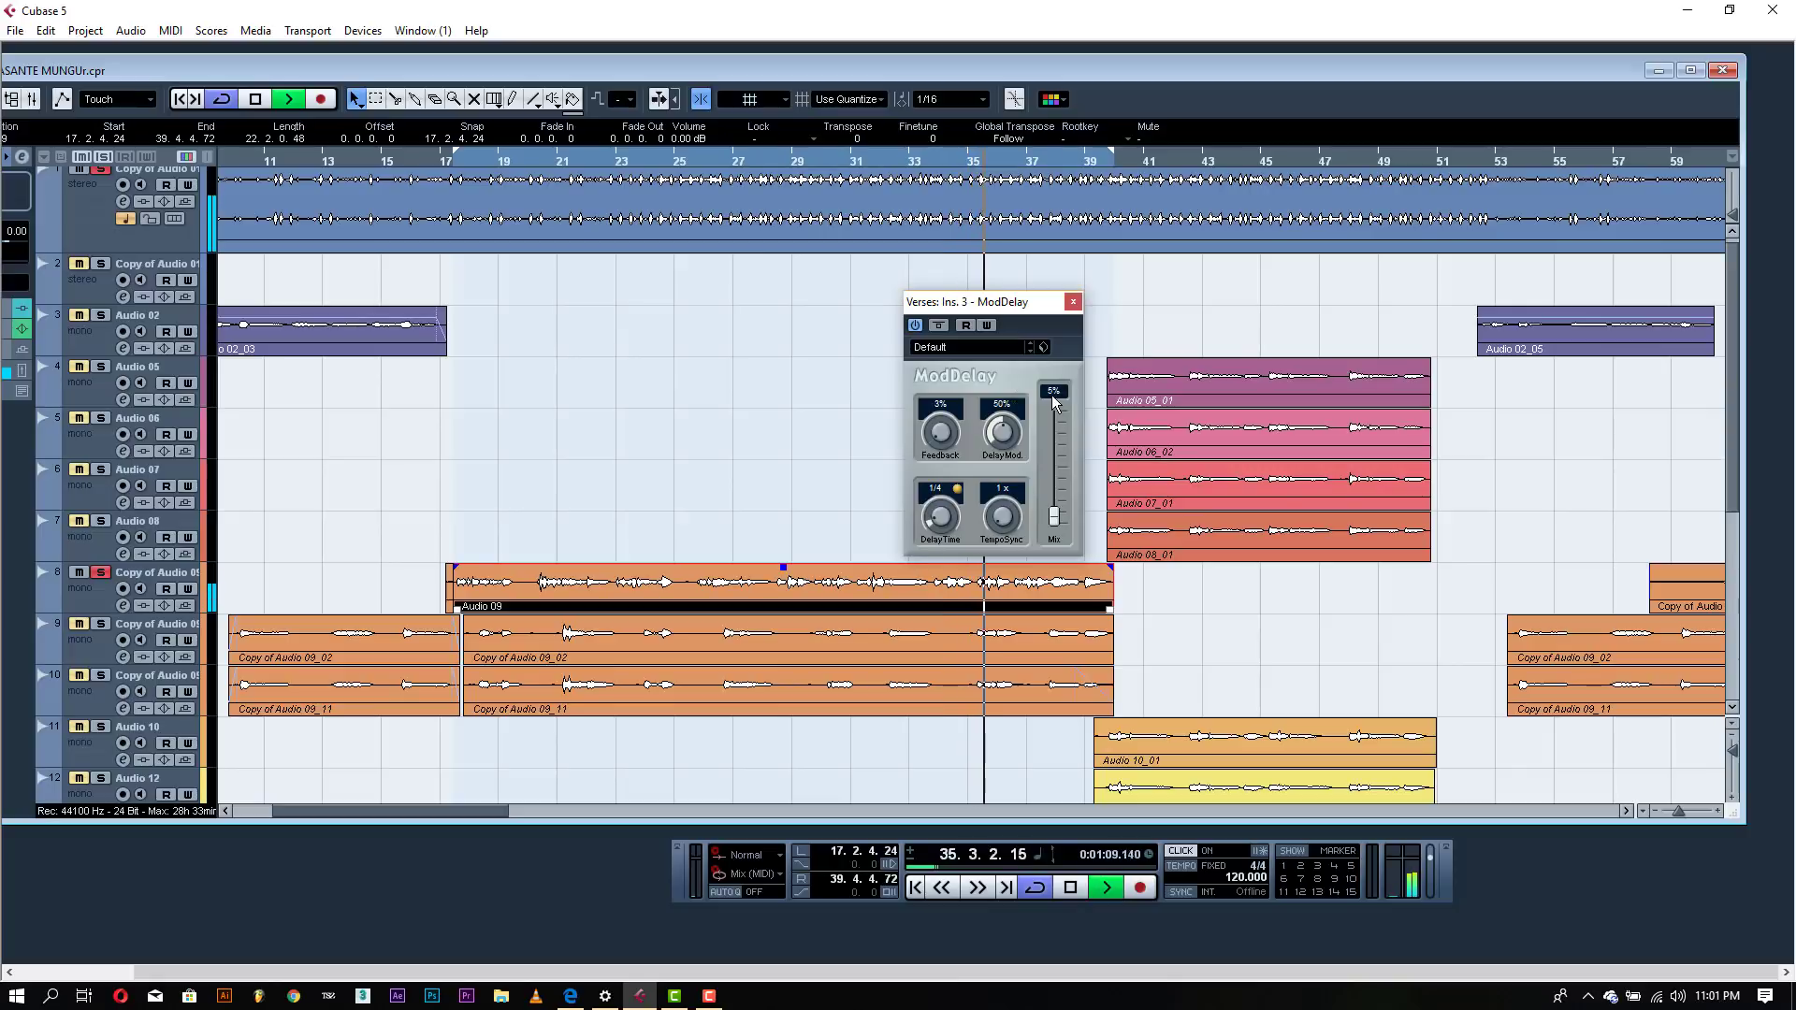
click(1052, 395)
text(3)
key(Return)
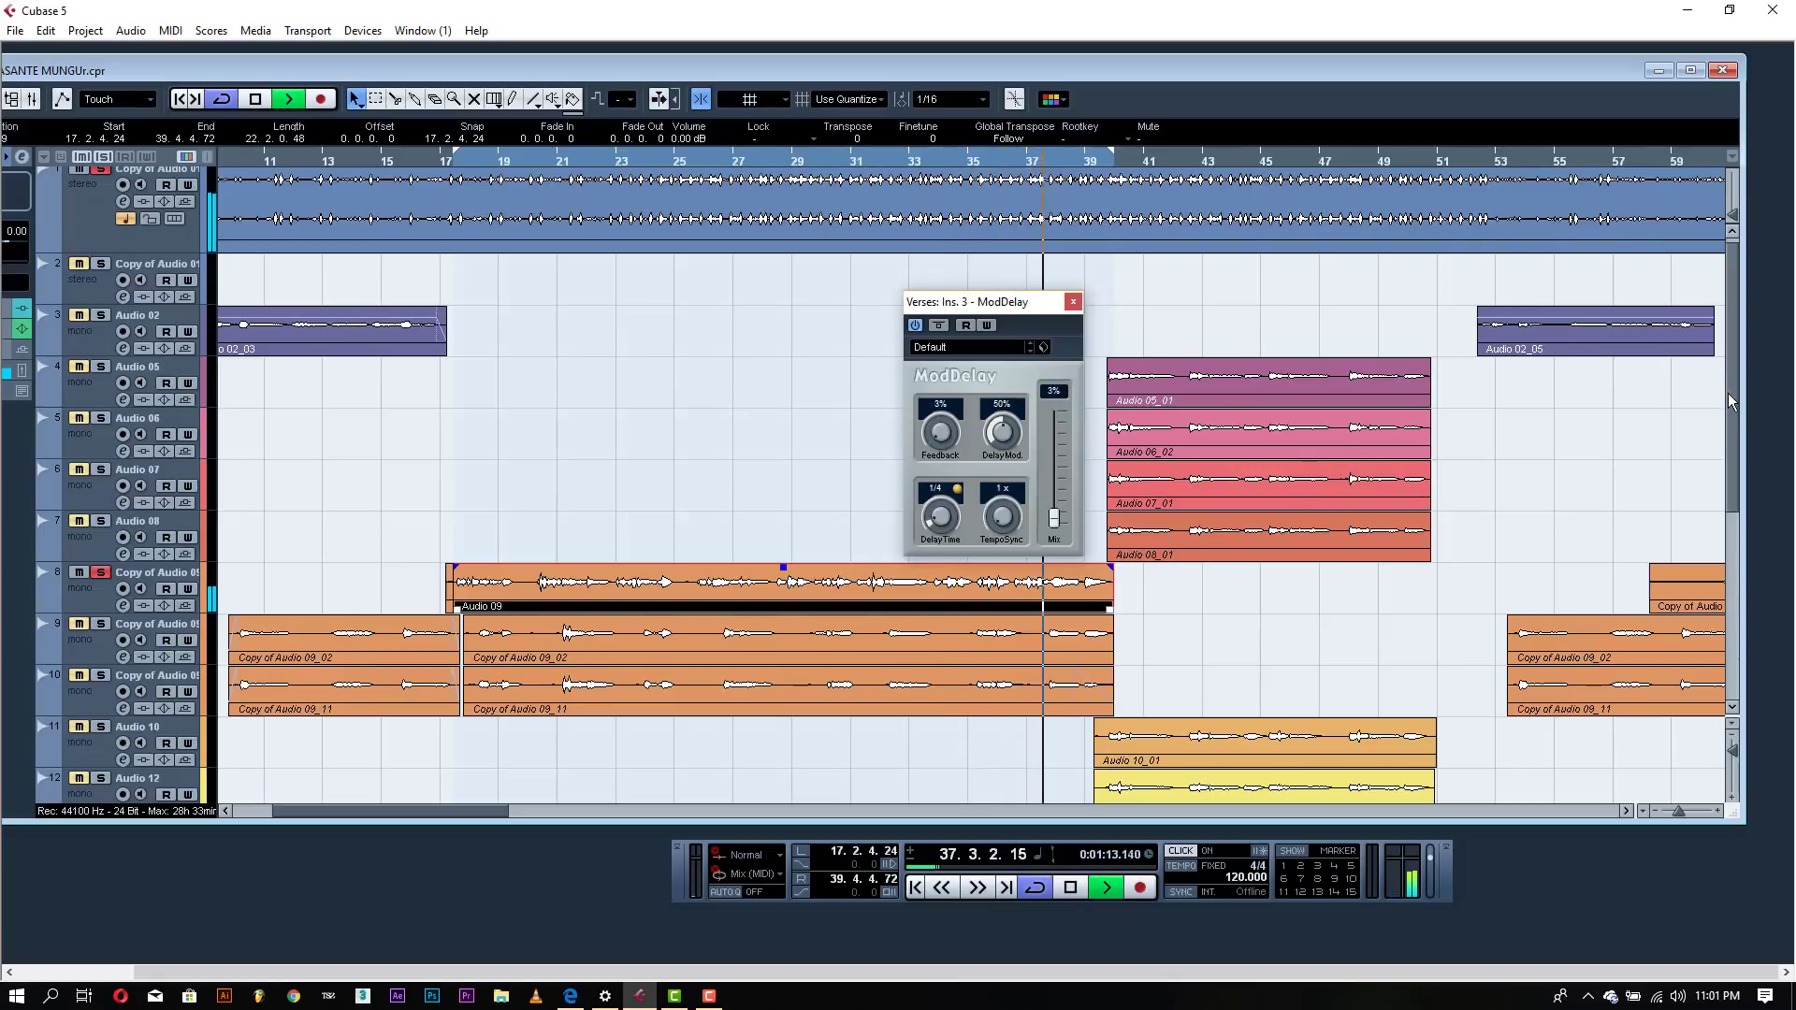
- Open the Verses group channel settings and arrange the window so the inserts are accessible alongside ModDelay
drag(1727, 393, 1737, 637)
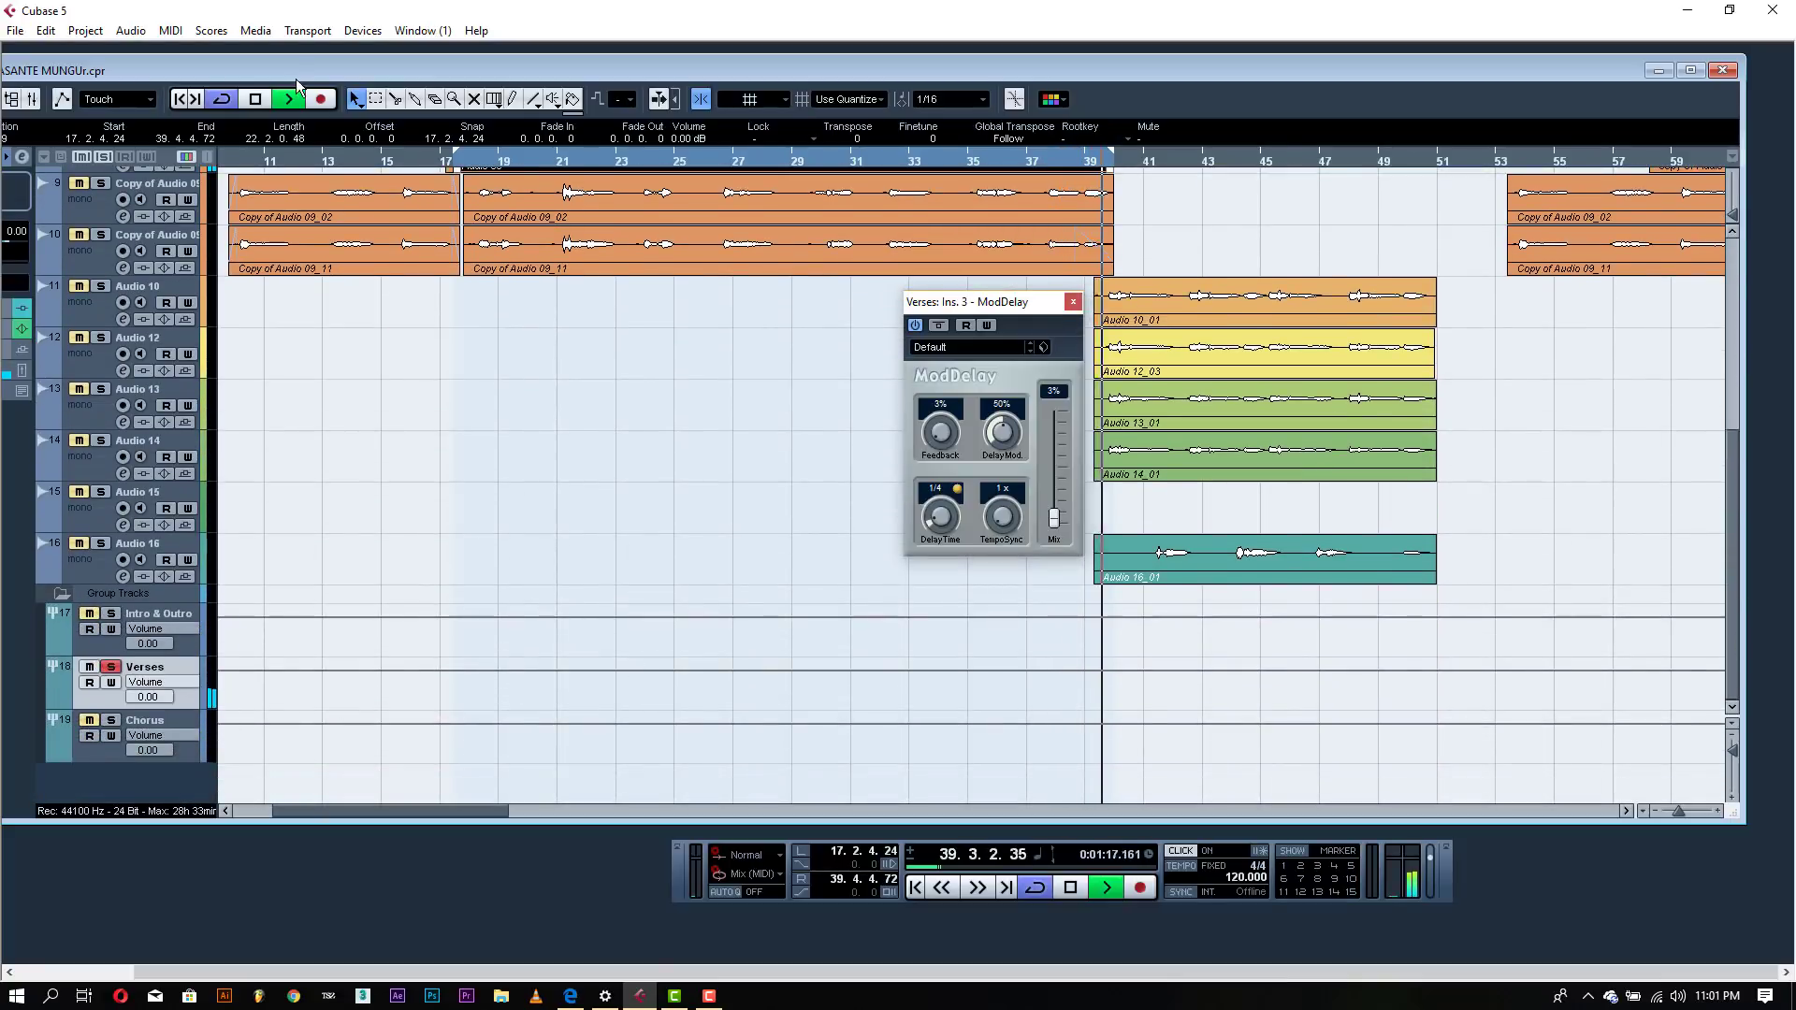
drag(295, 79, 348, 61)
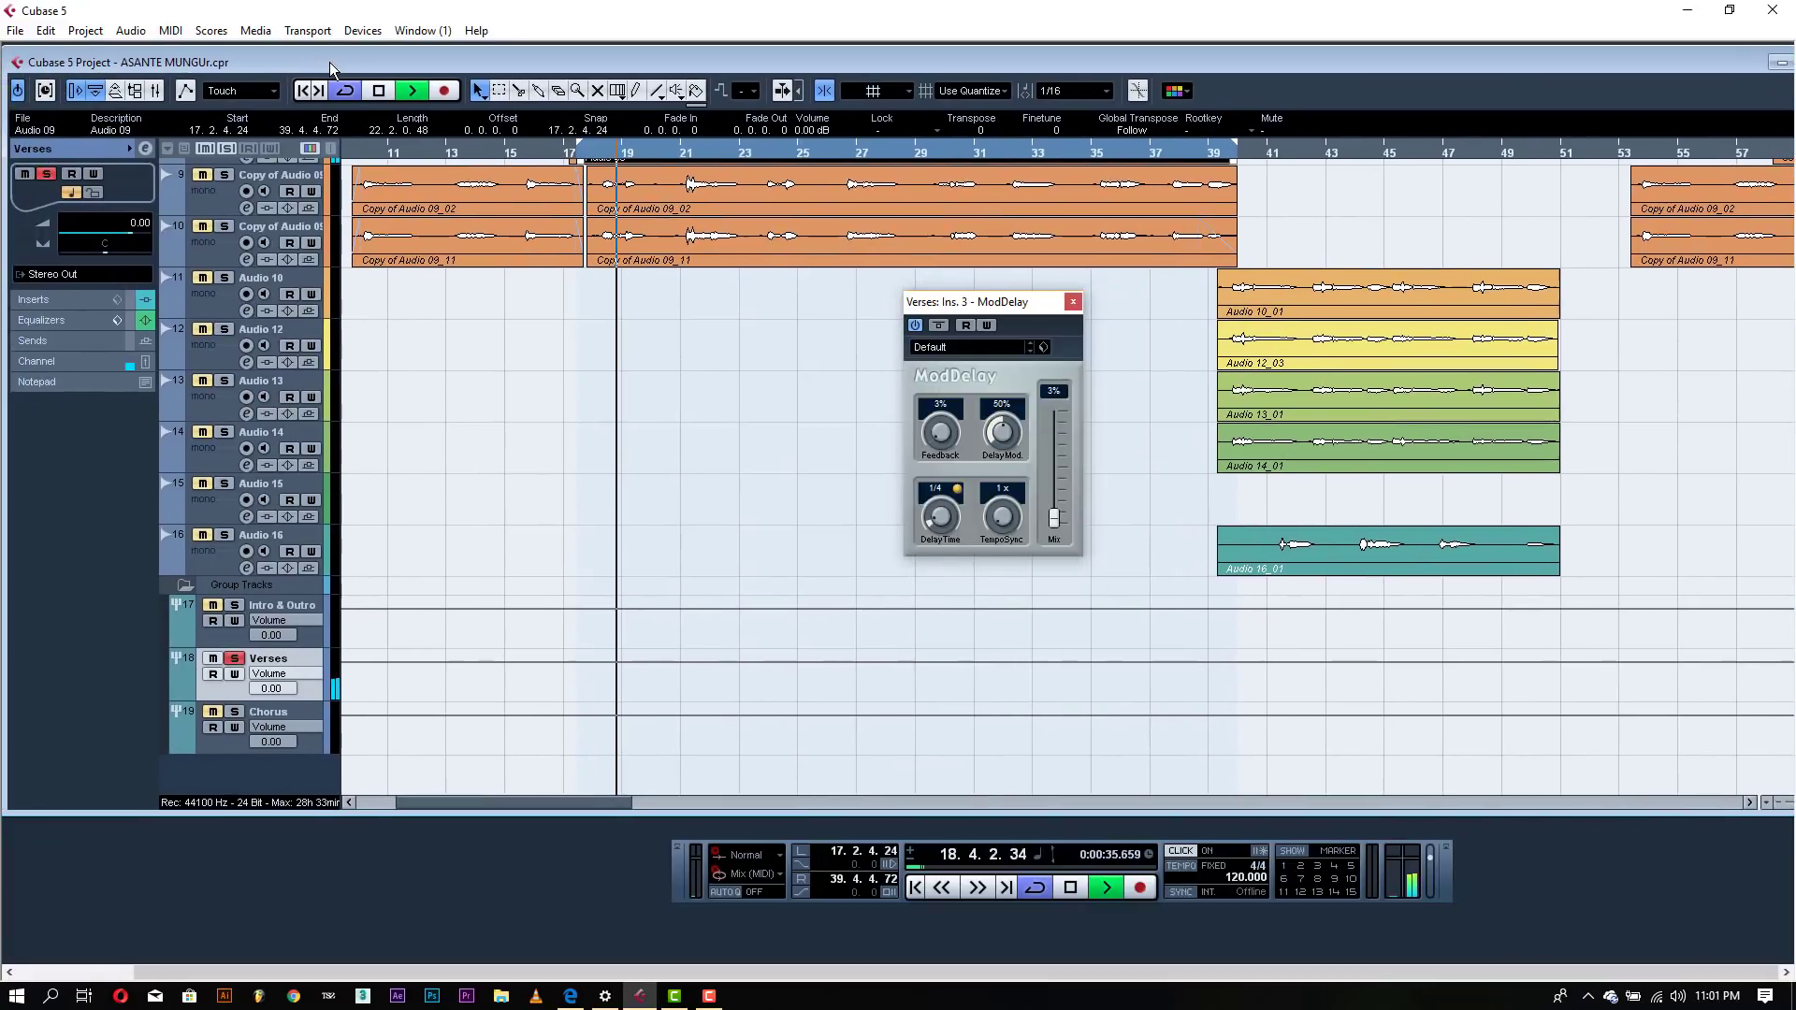
click(145, 149)
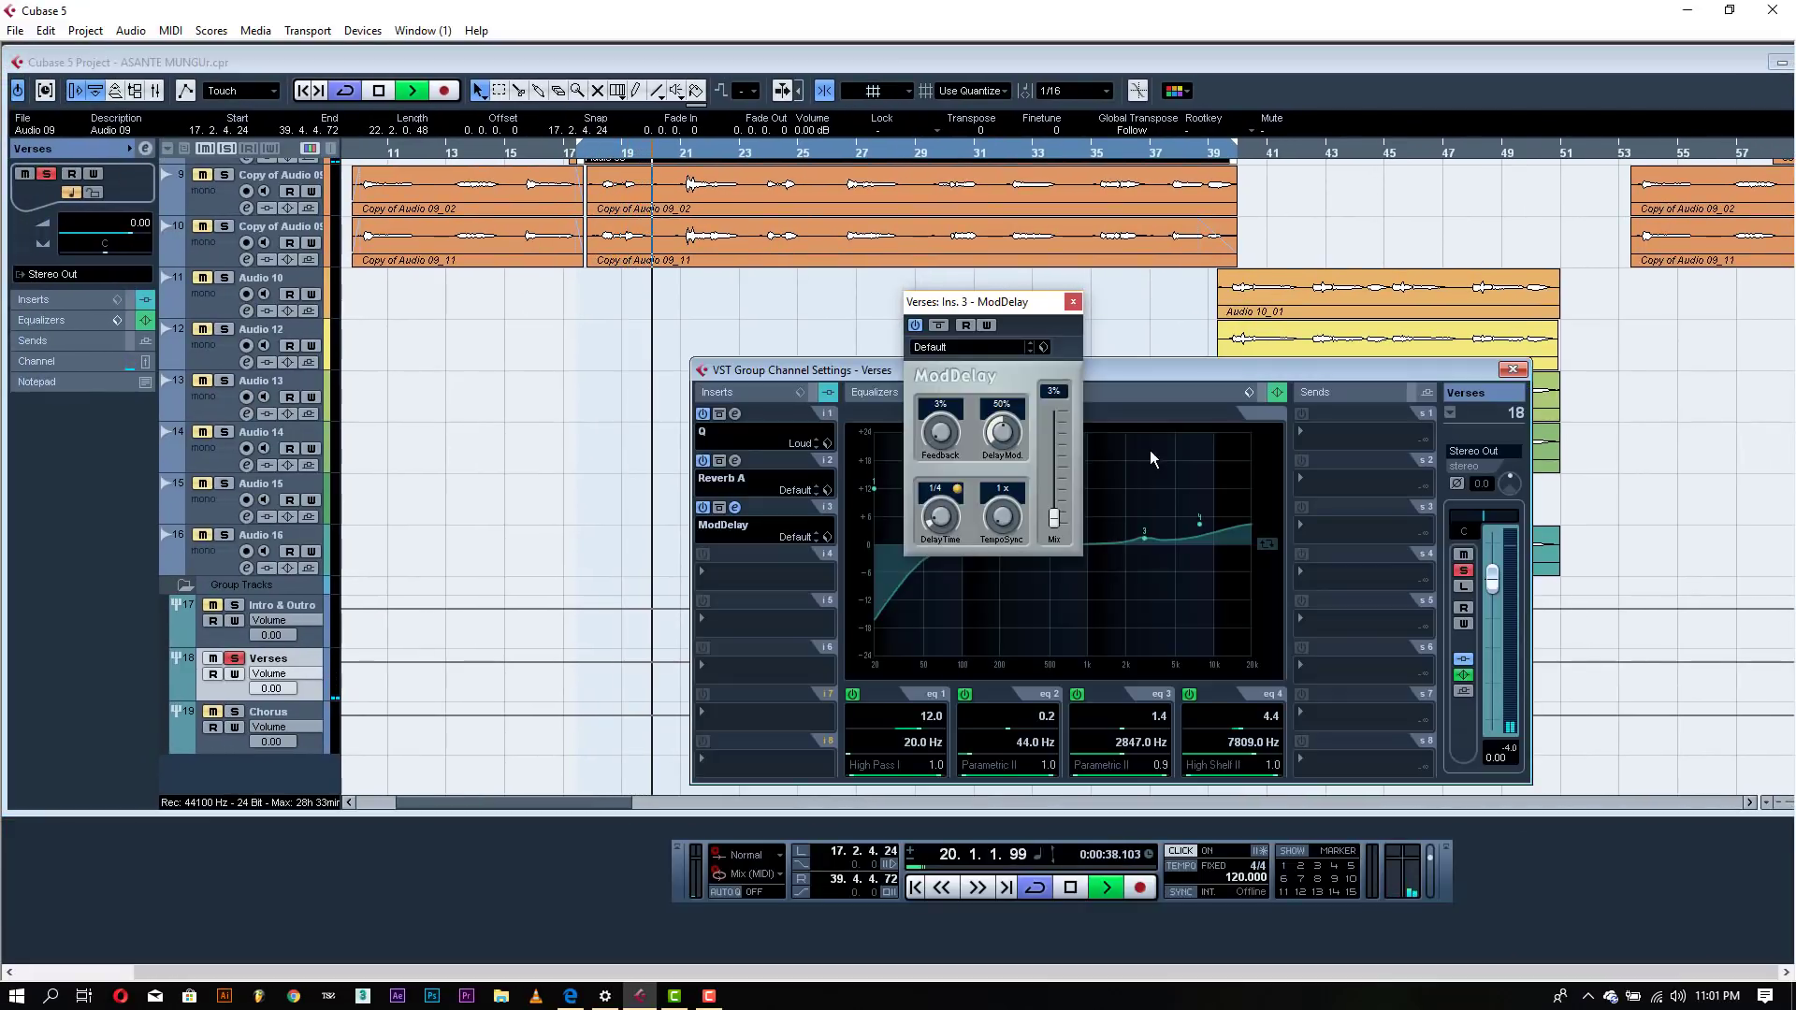
drag(834, 364, 604, 362)
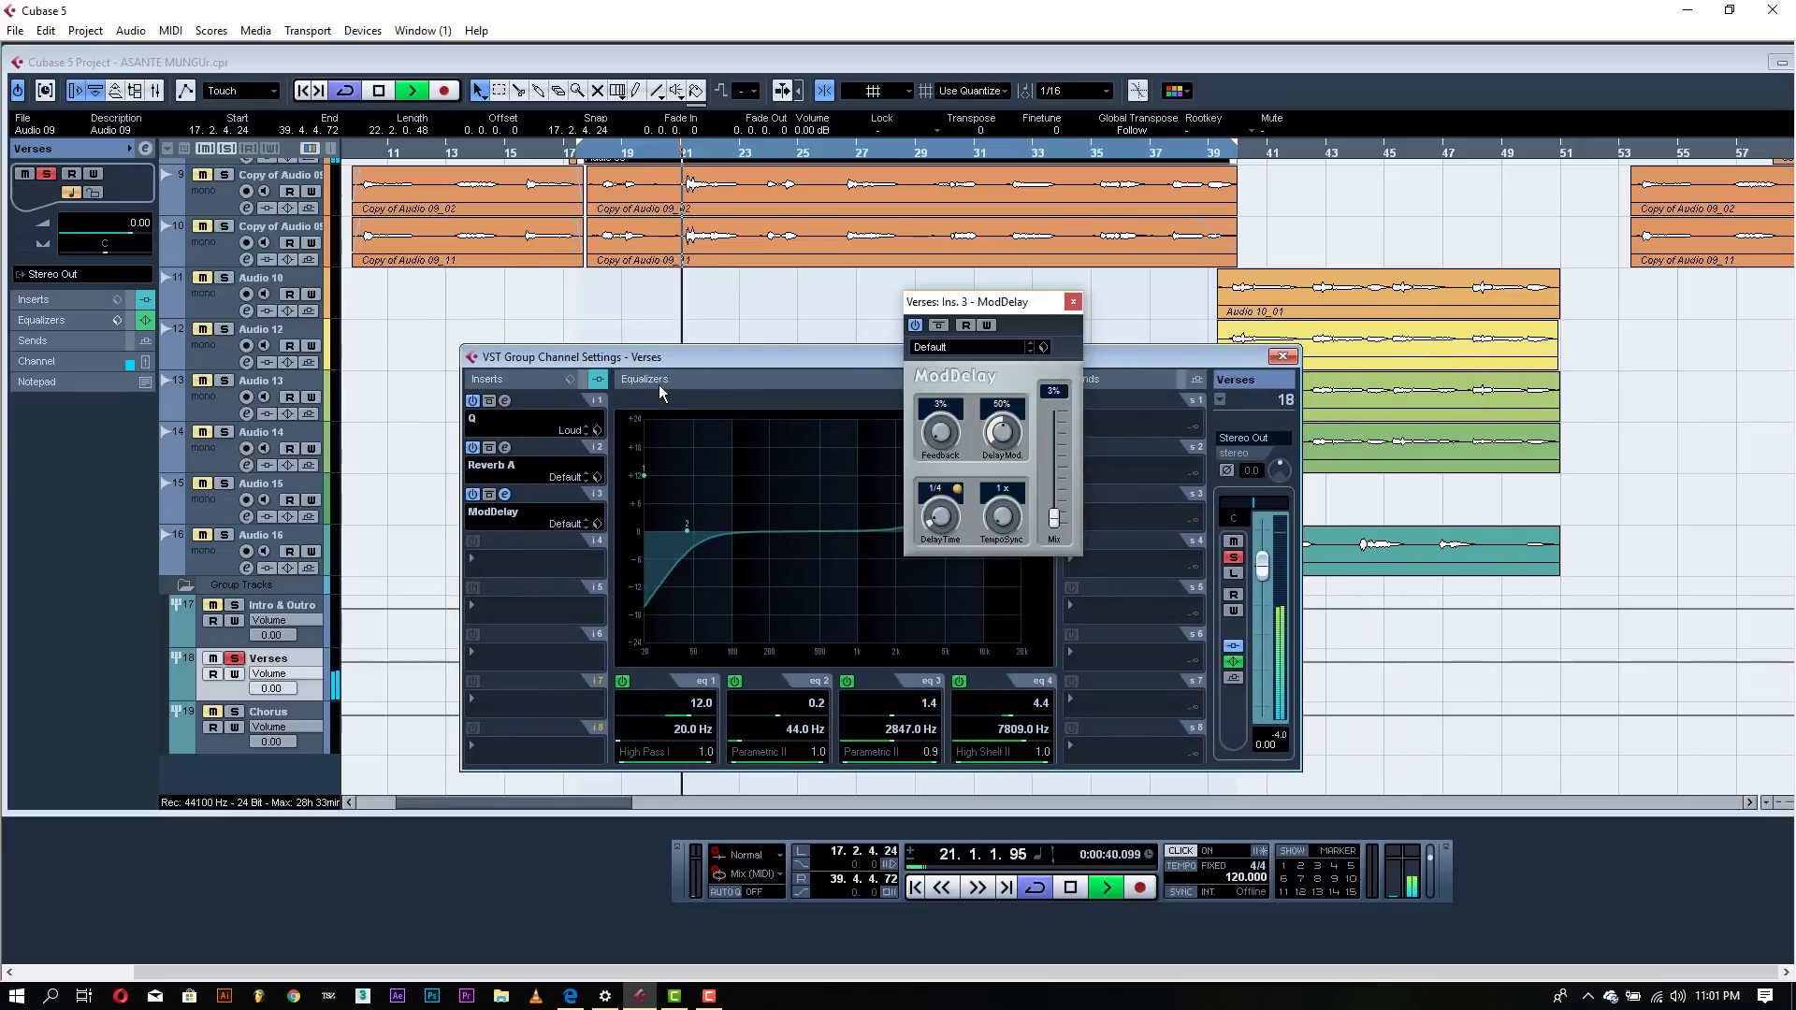
click(506, 496)
click(506, 496)
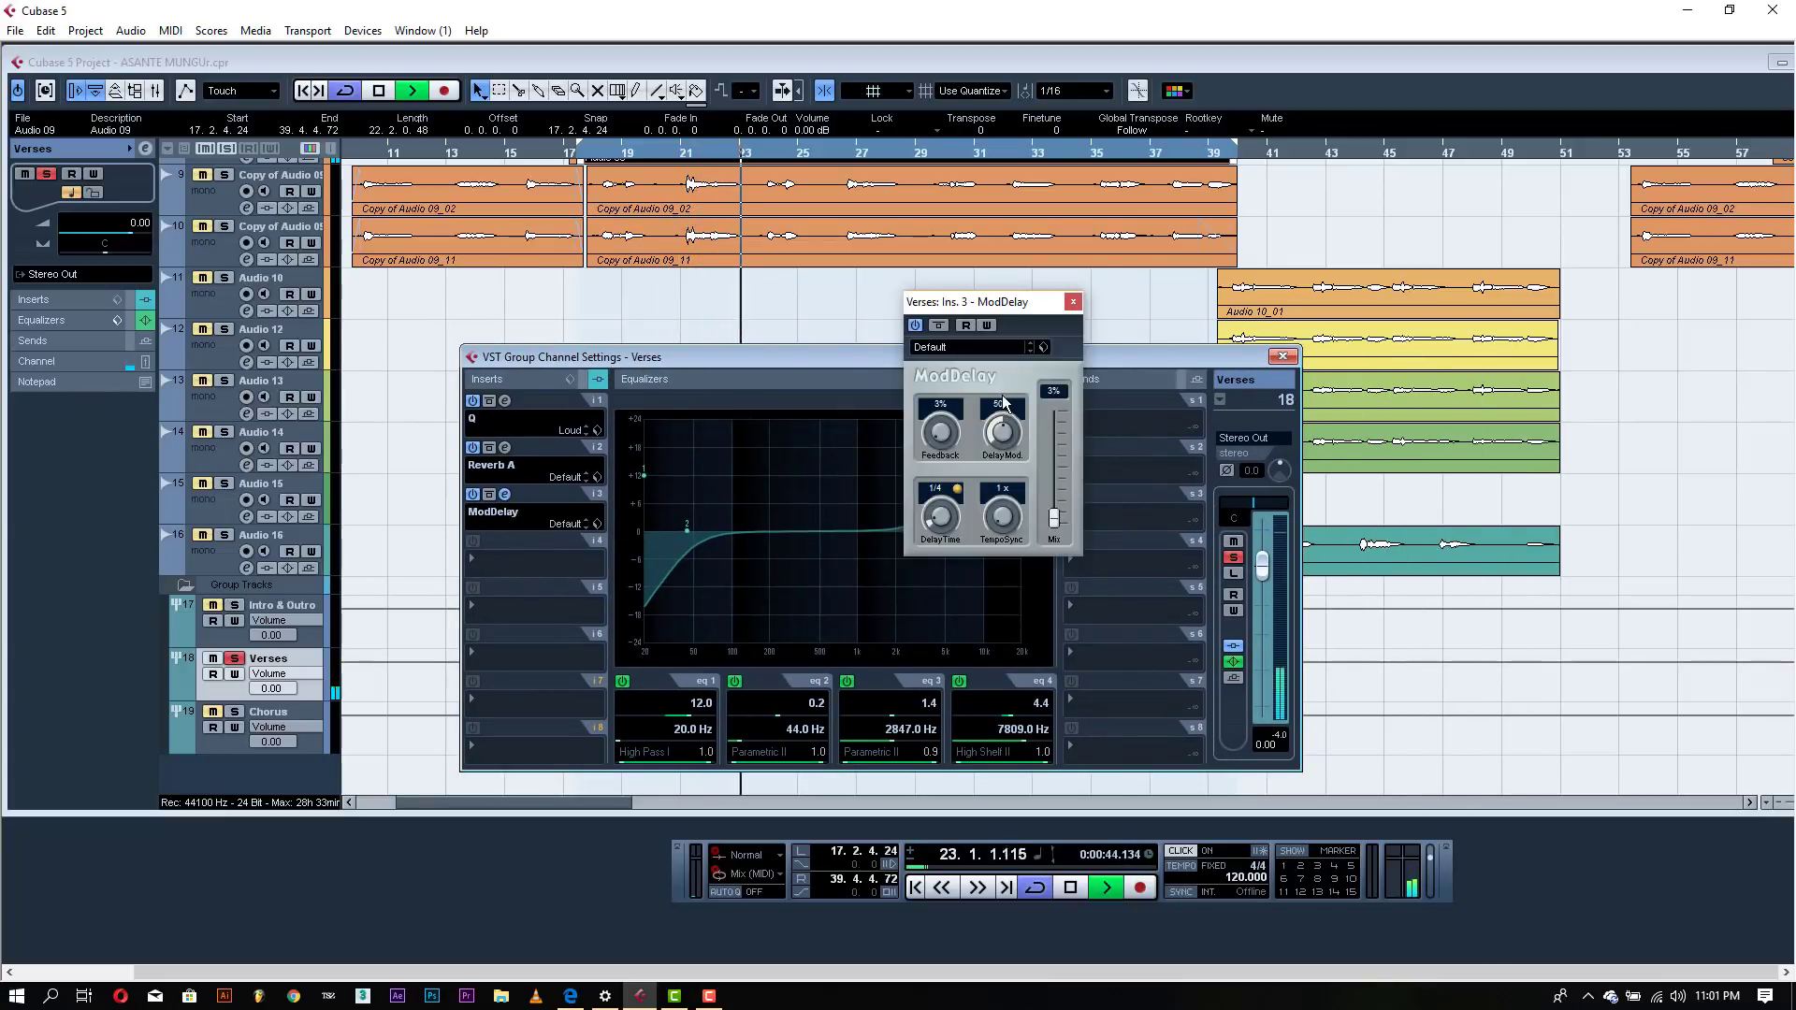
- Try ModDelay with a 1/2 delay time and an 11% mix, and also with a 1/1 delay time
click(937, 492)
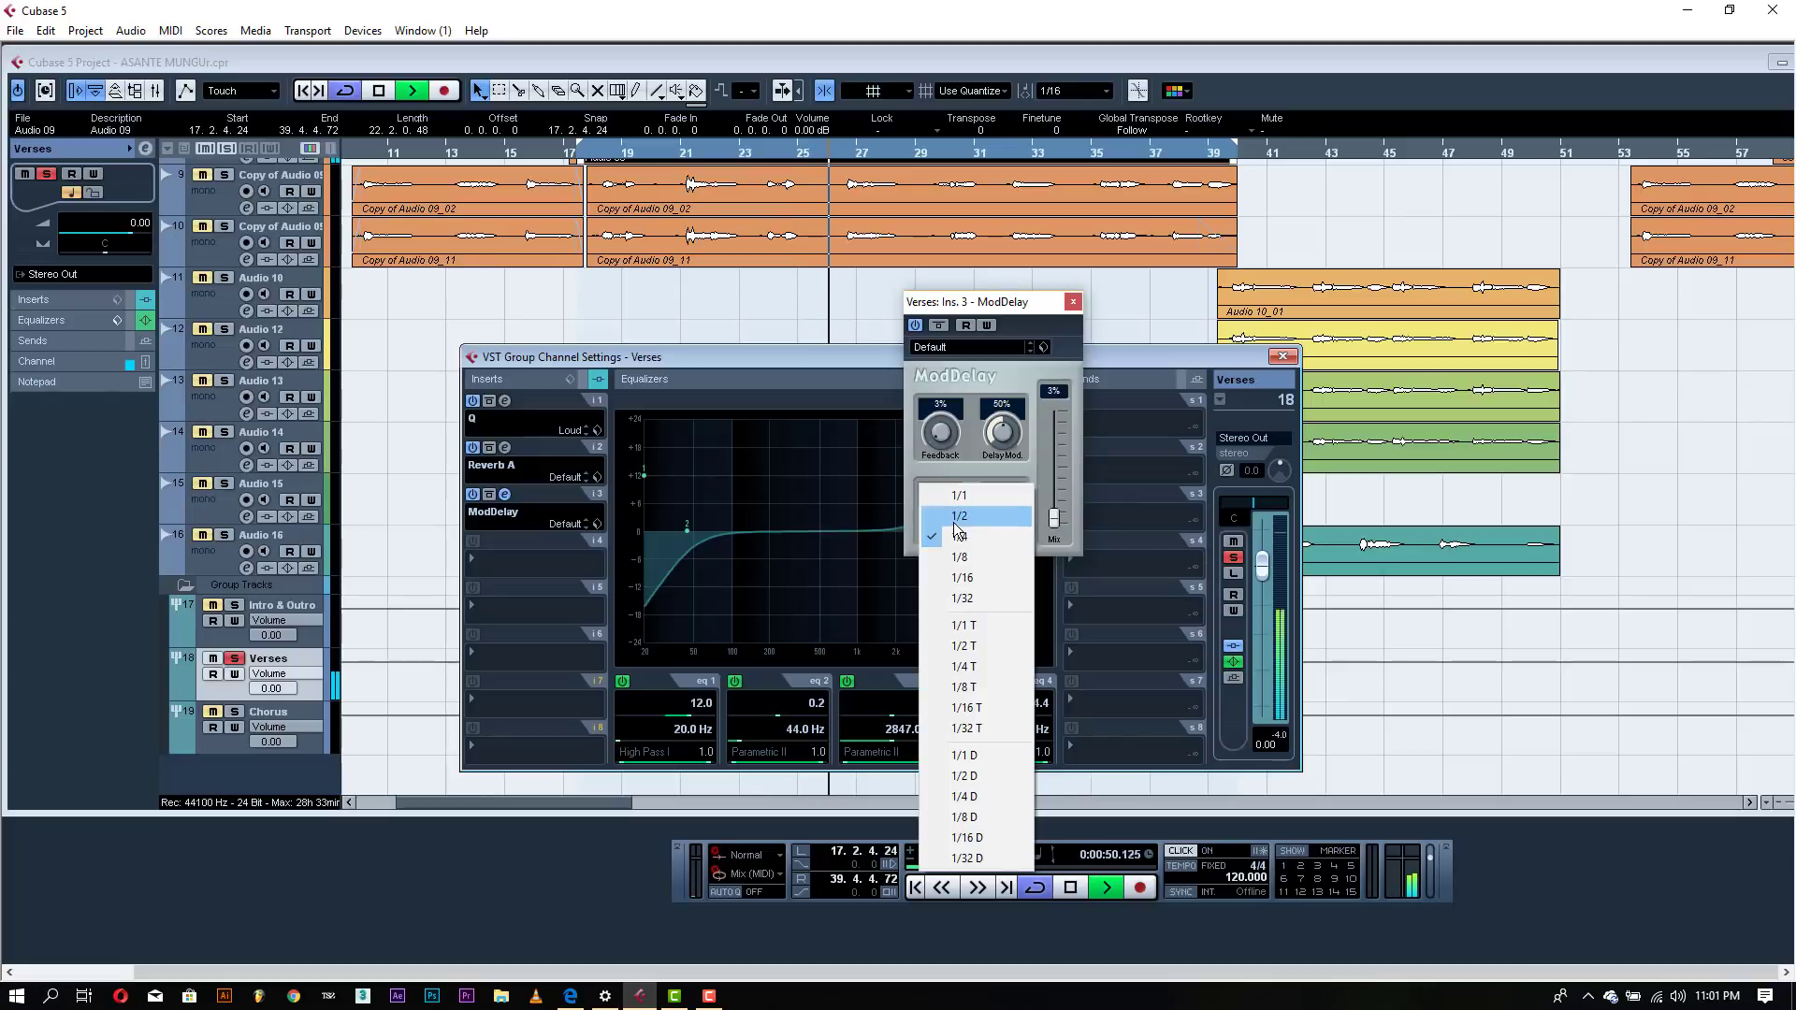
click(958, 518)
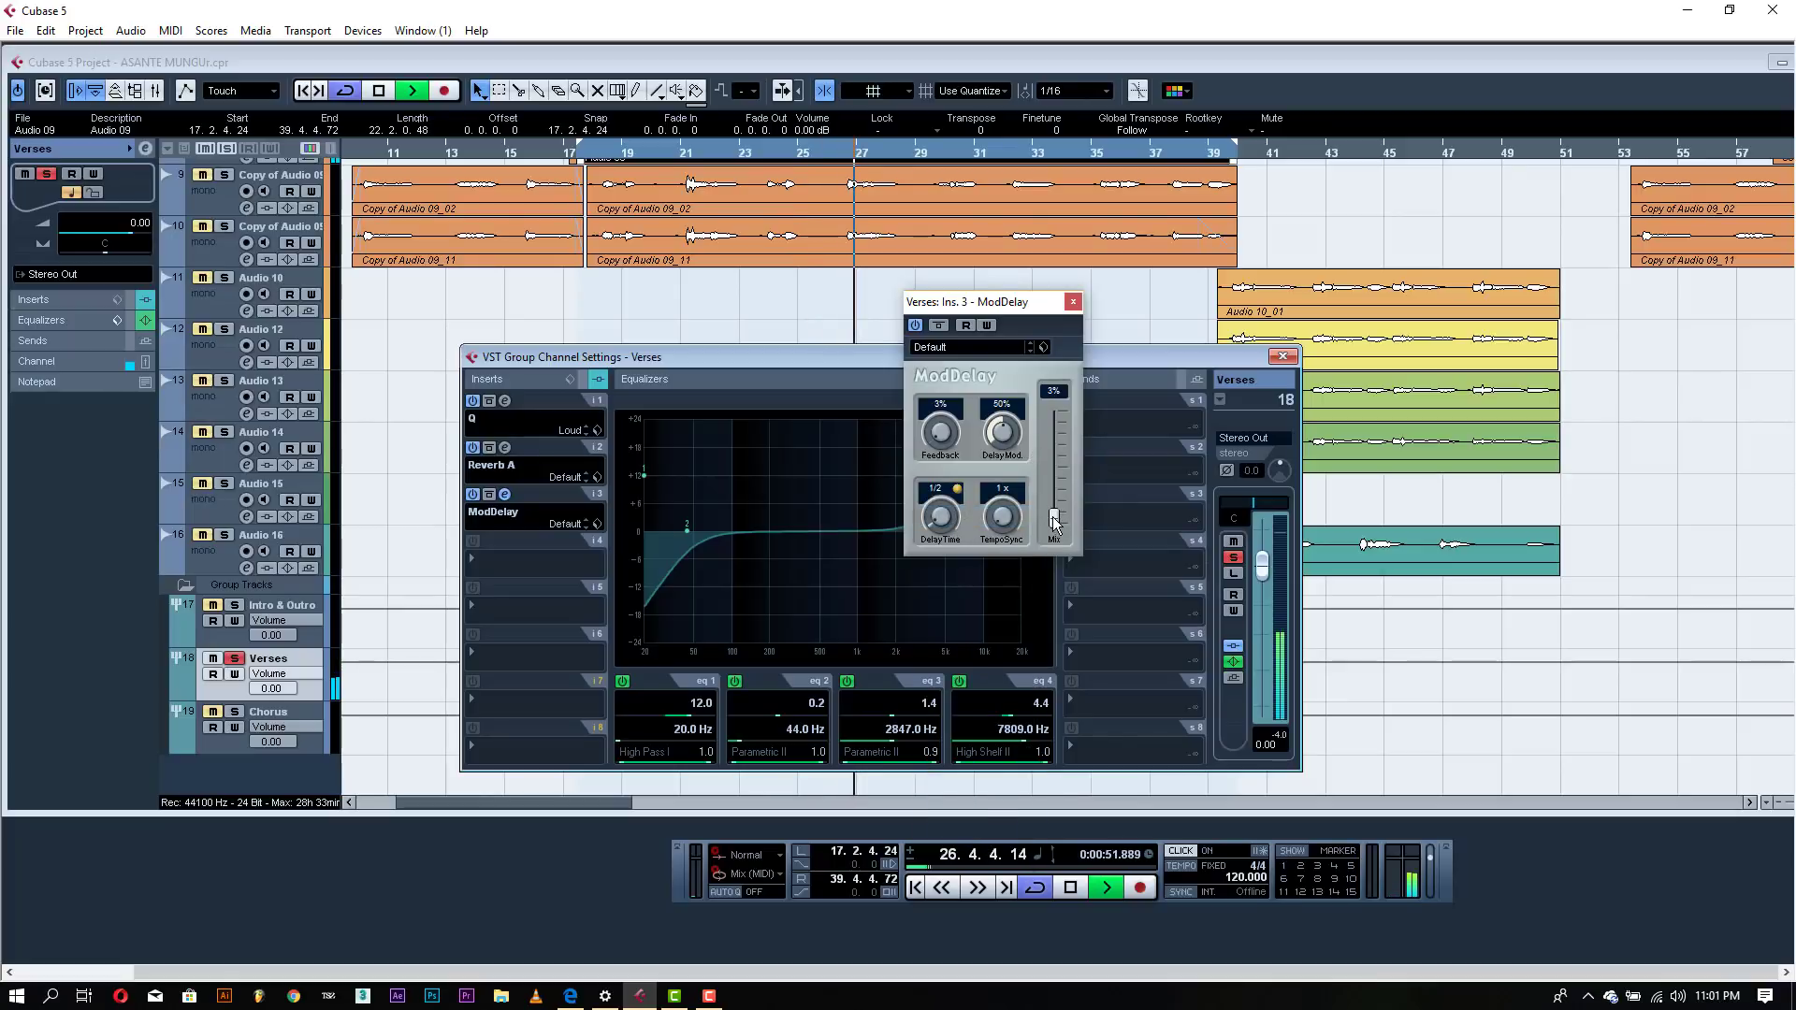
drag(1055, 522, 1055, 515)
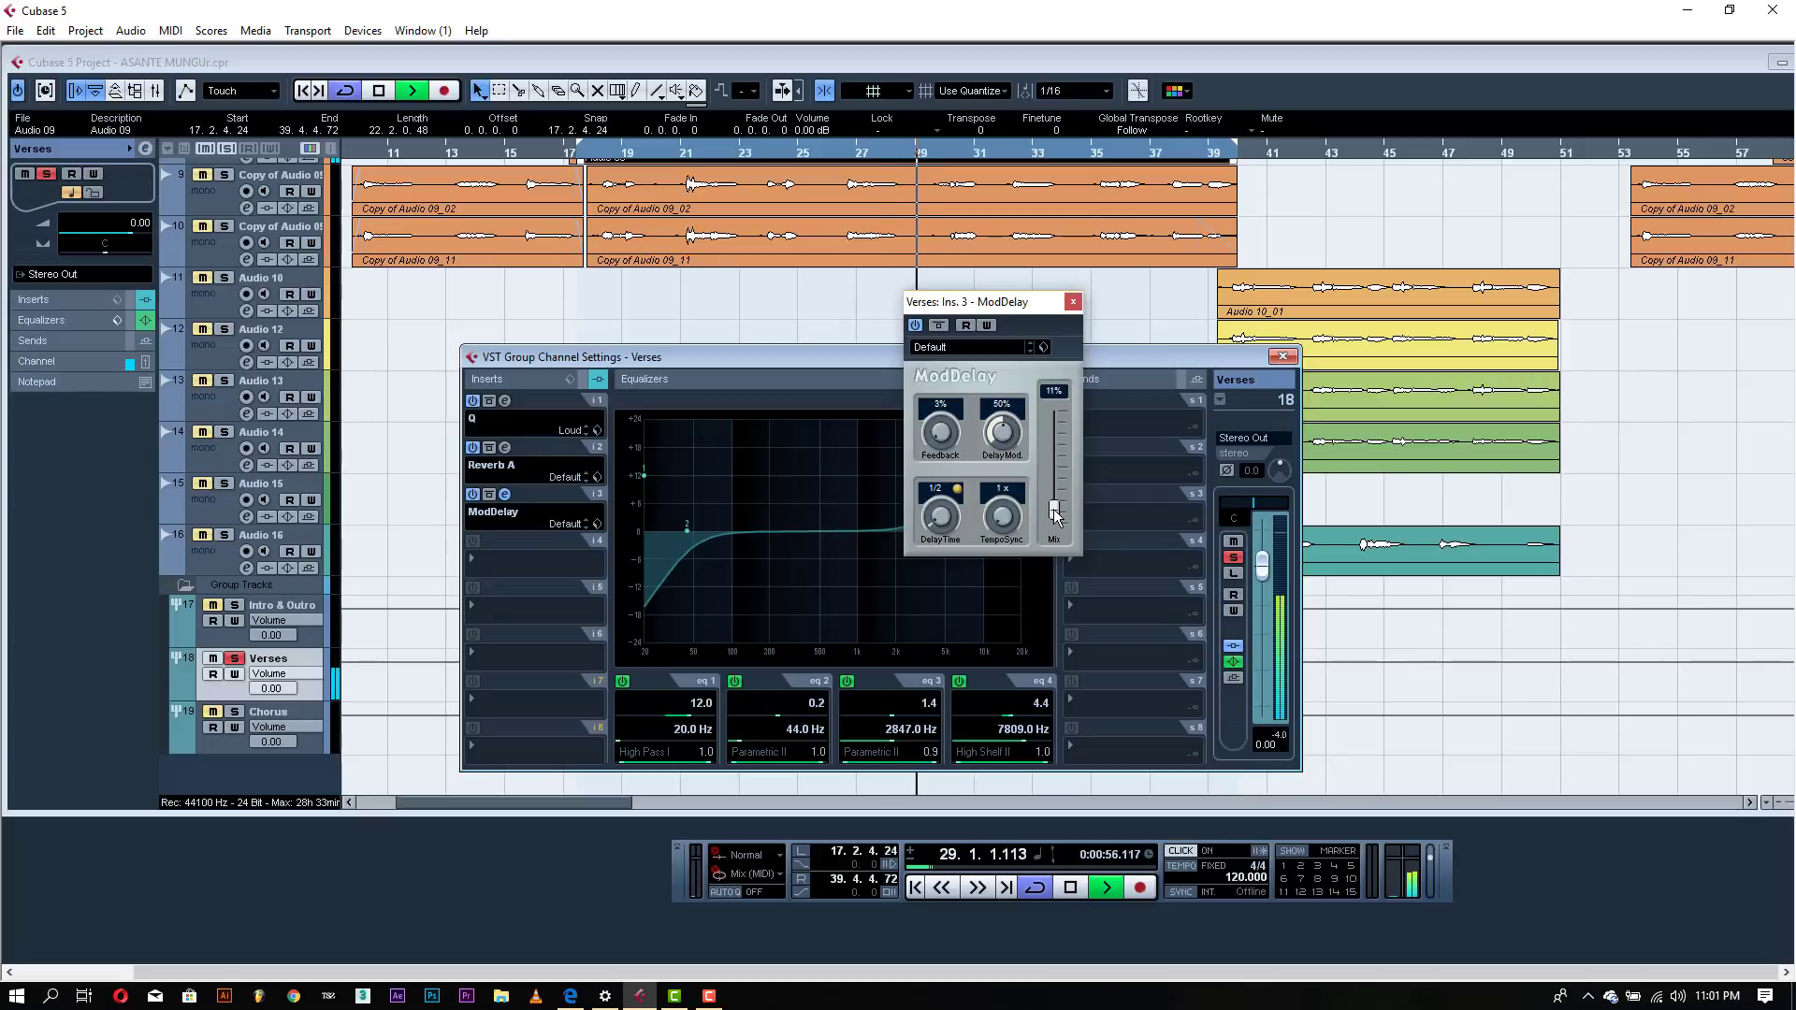
click(940, 493)
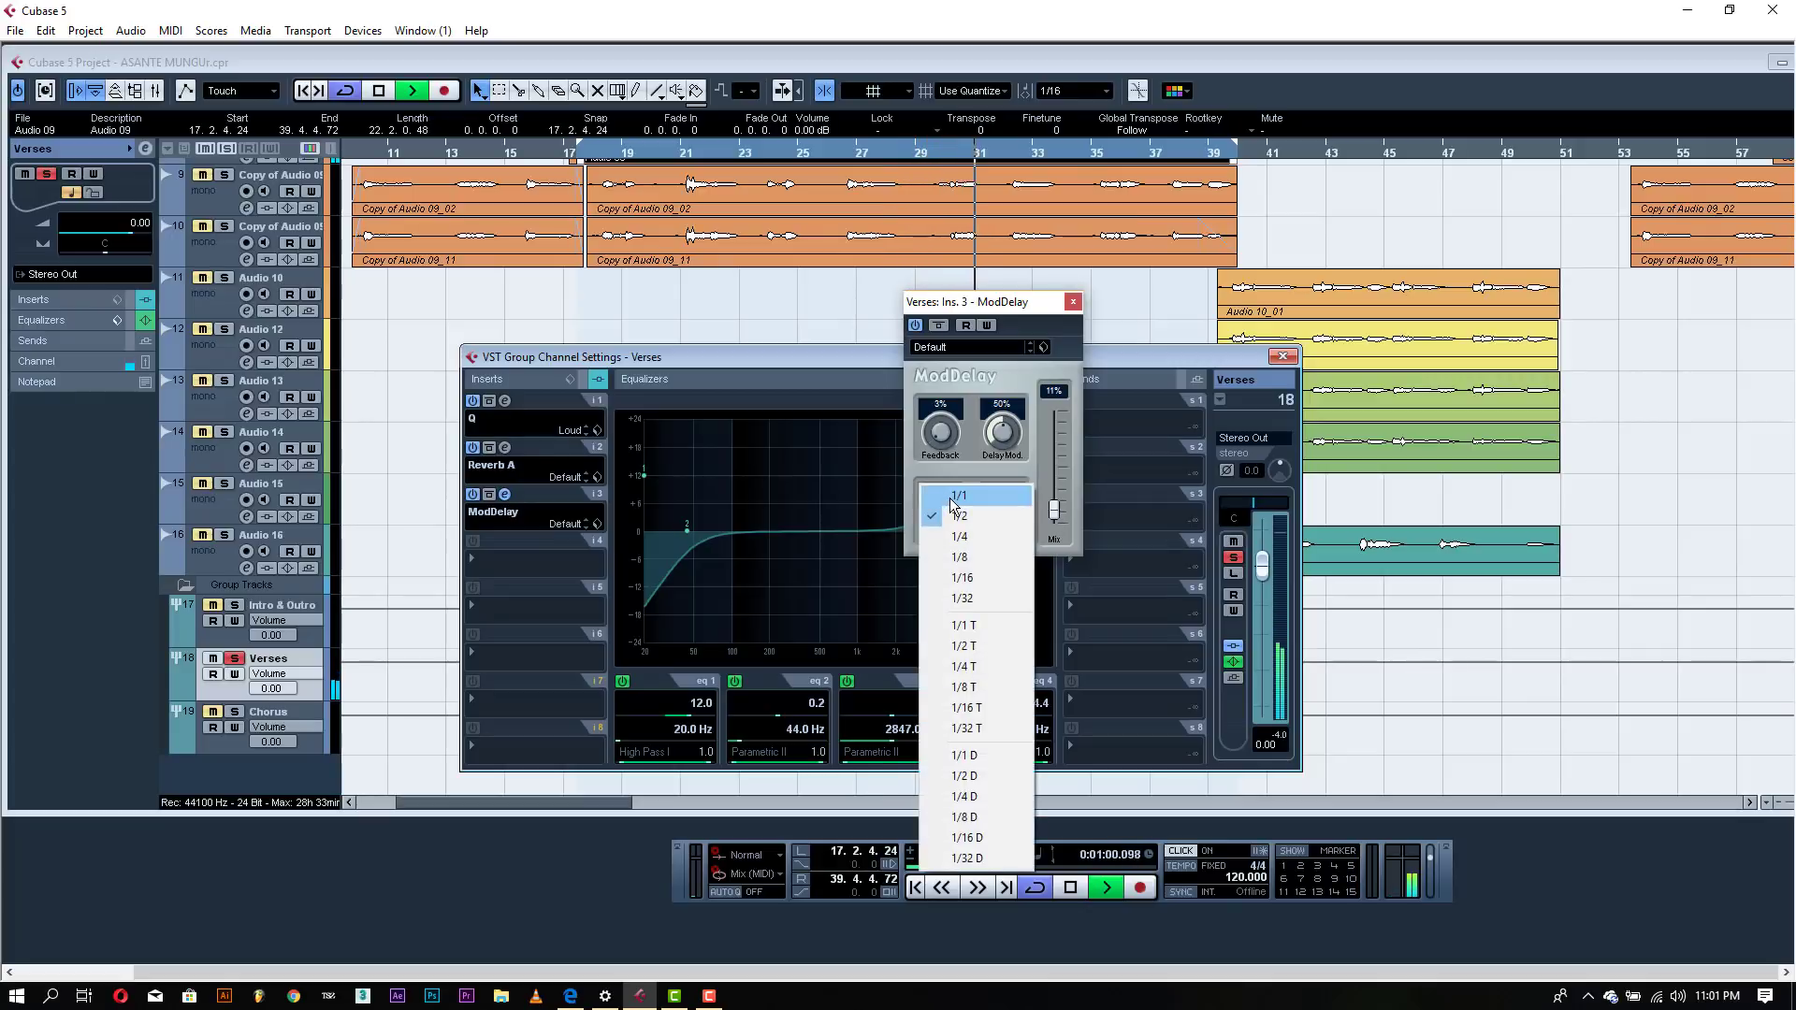
click(949, 503)
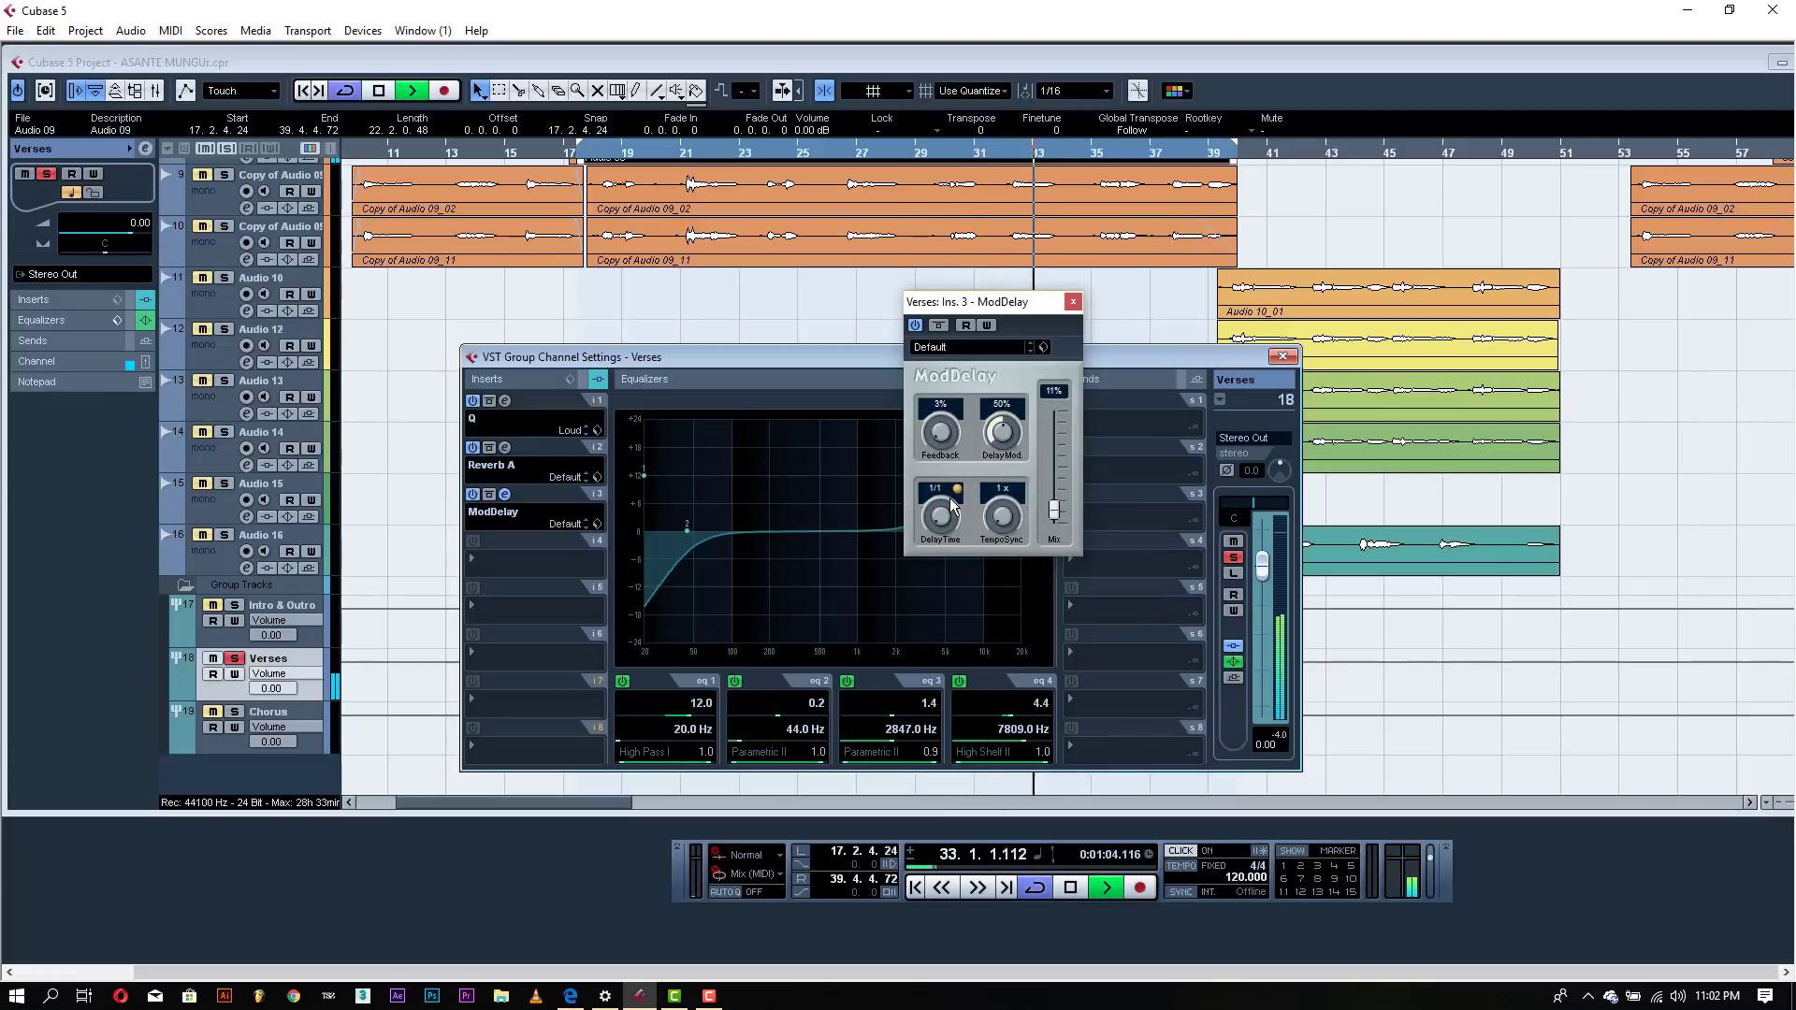
- Set ModDelay's delay time to 1/2 and its mix to 5%
click(943, 498)
click(952, 513)
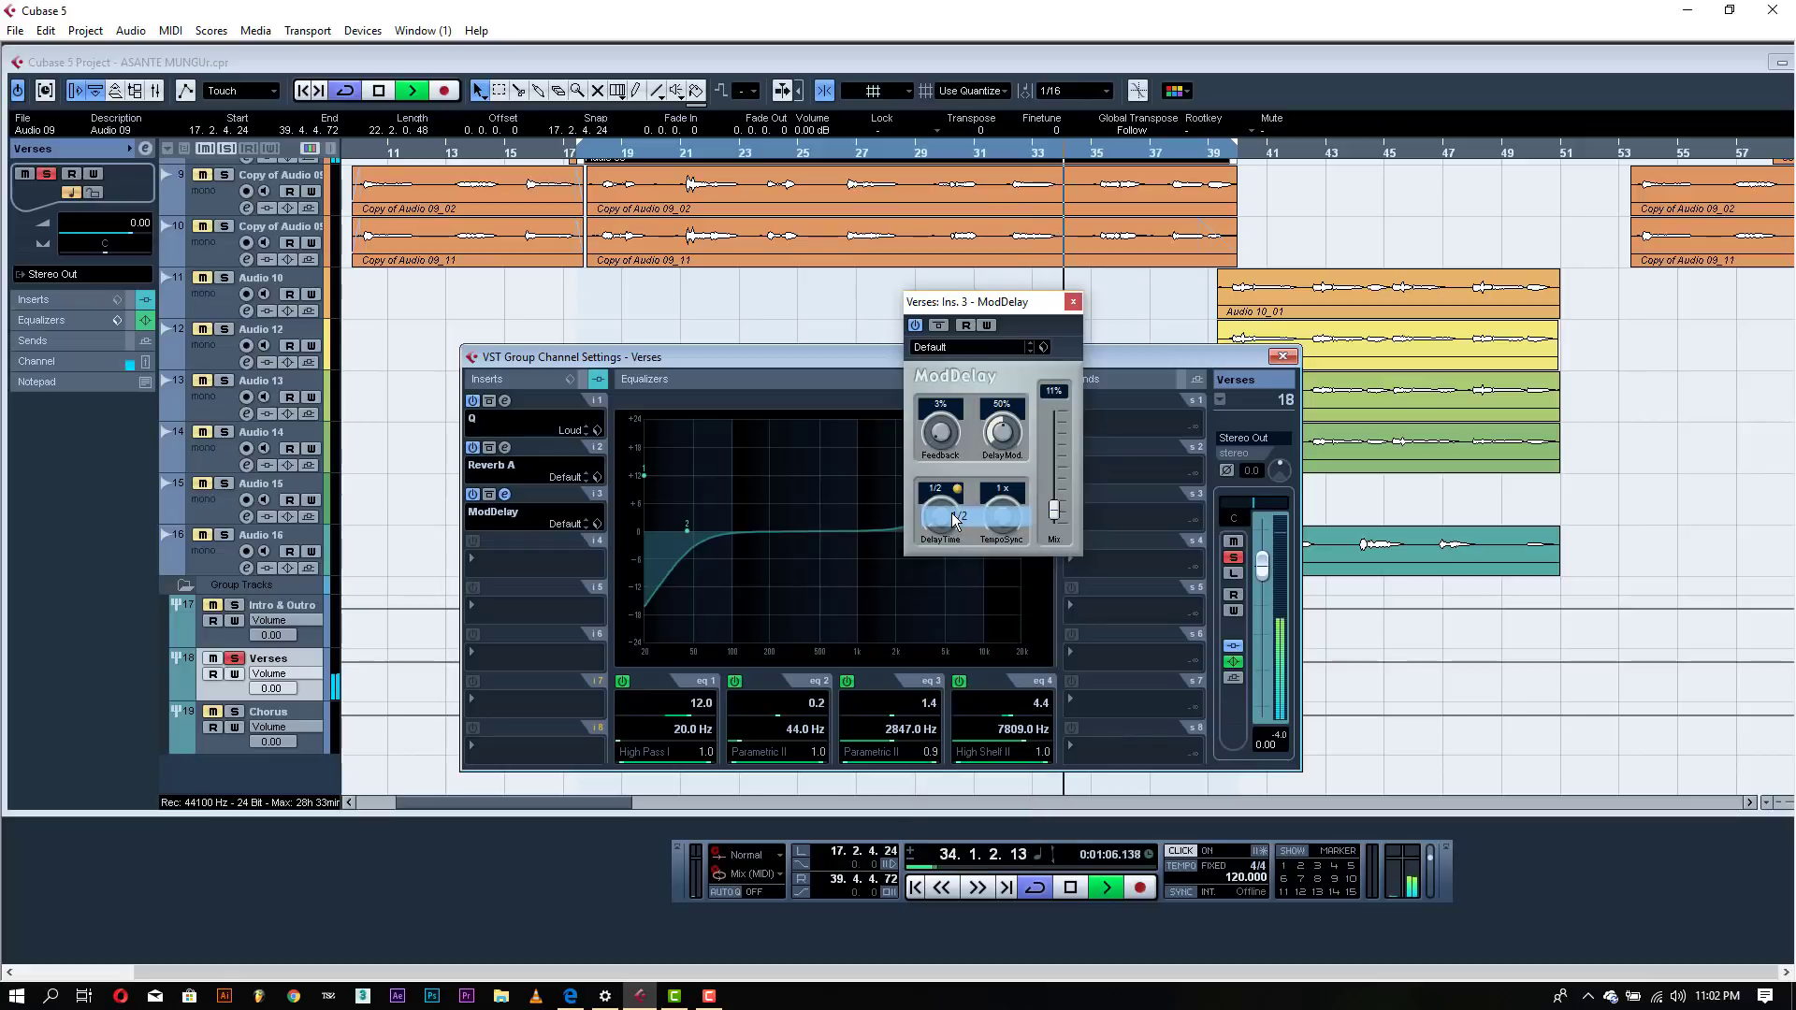
click(1053, 391)
text(5)
key(Return)
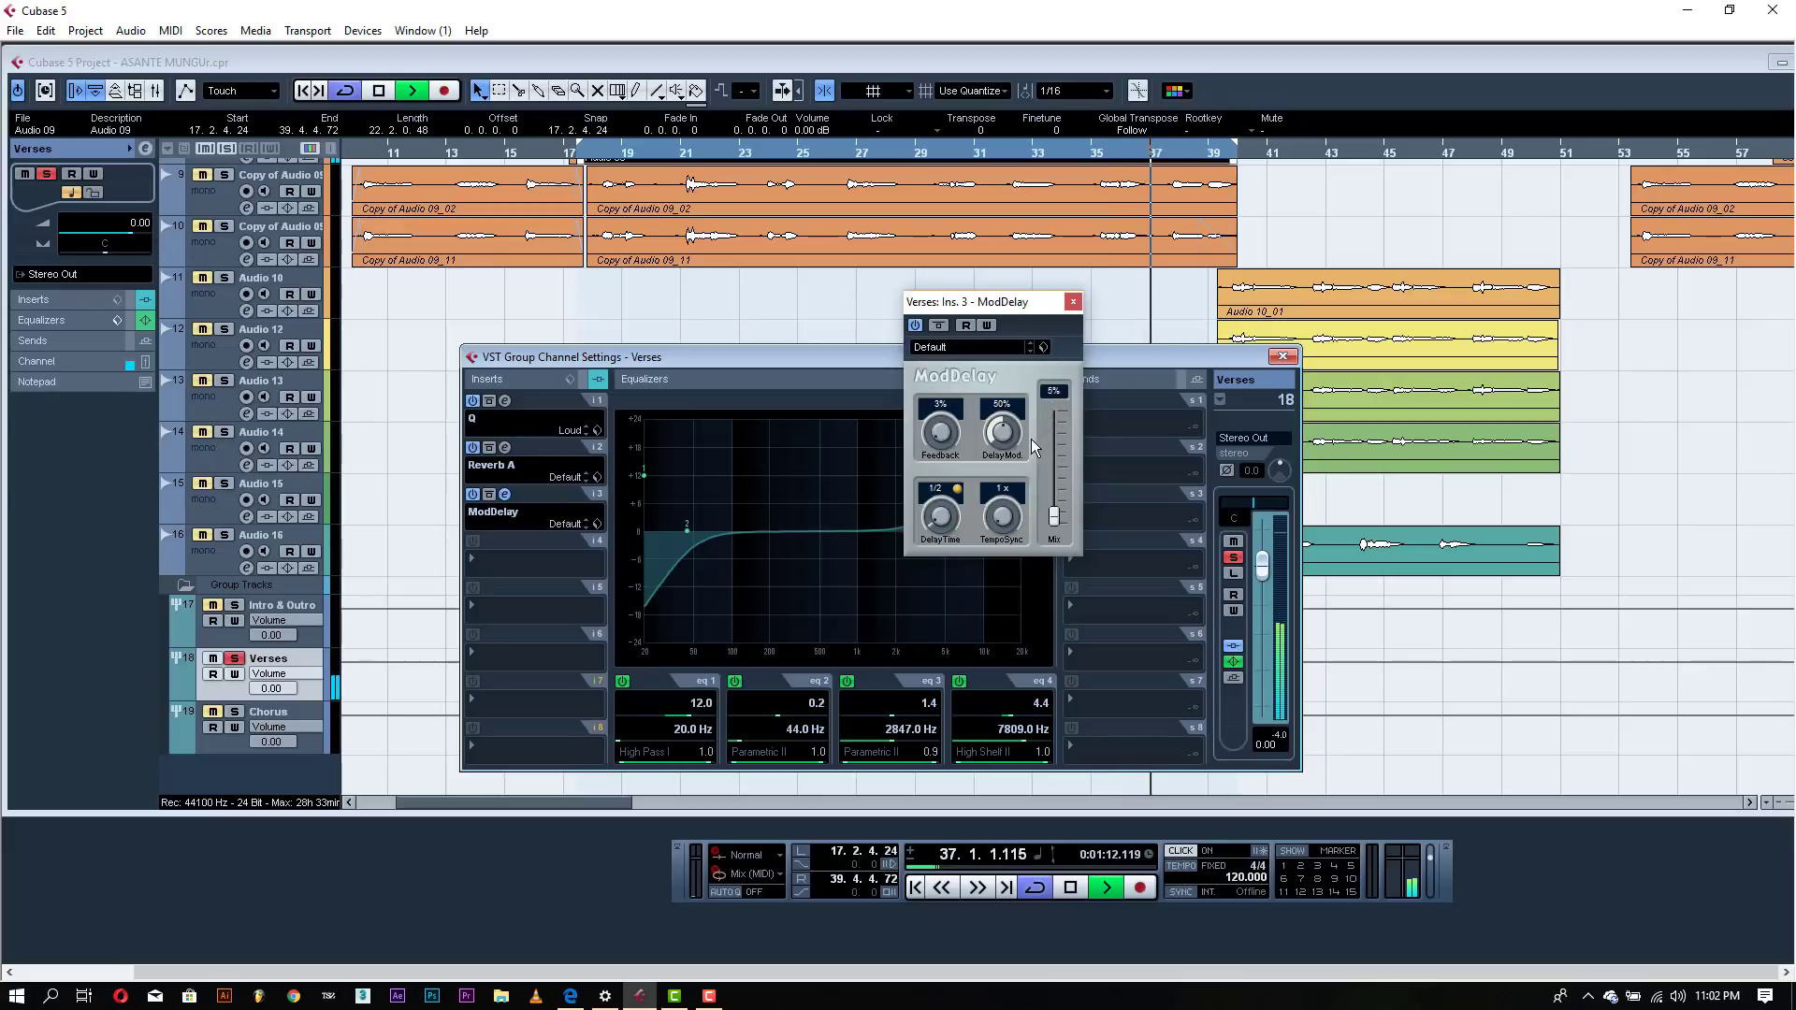
- Enable the High band of the Verses channel's Q insert, boost it 2.5 dB at 9159 Hz, and close the plug-in
click(506, 448)
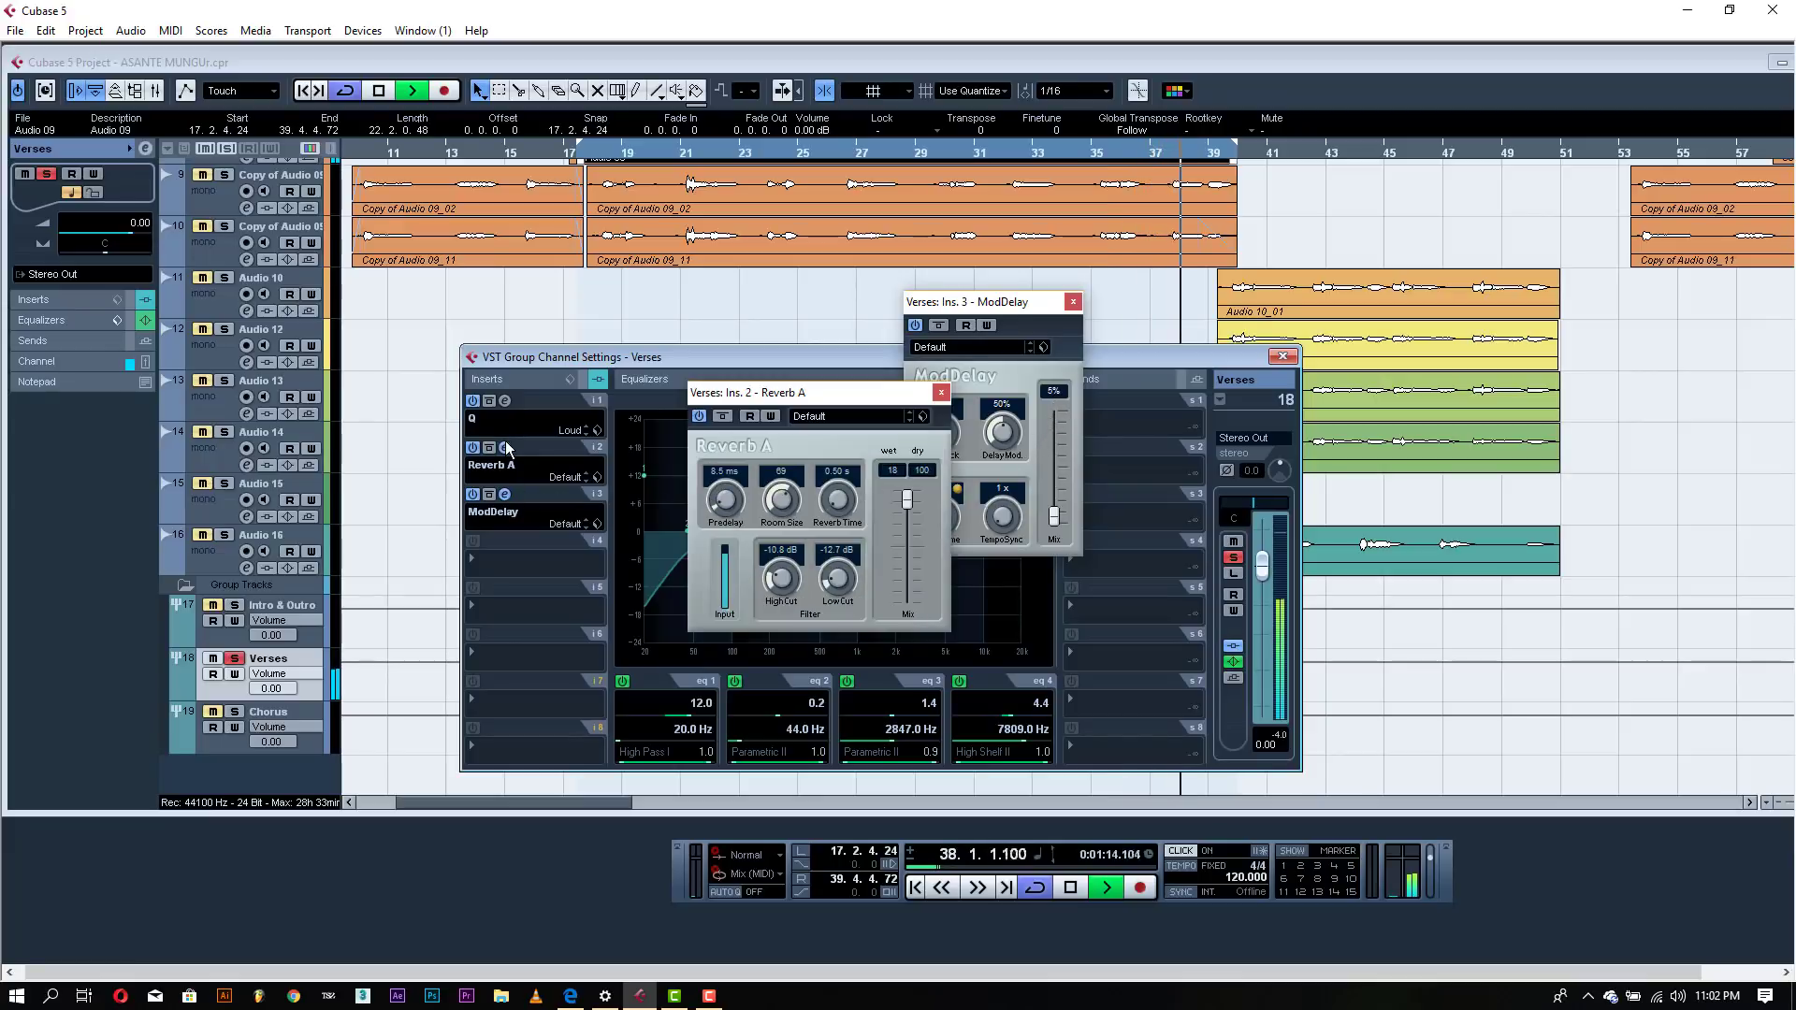
click(507, 448)
click(505, 402)
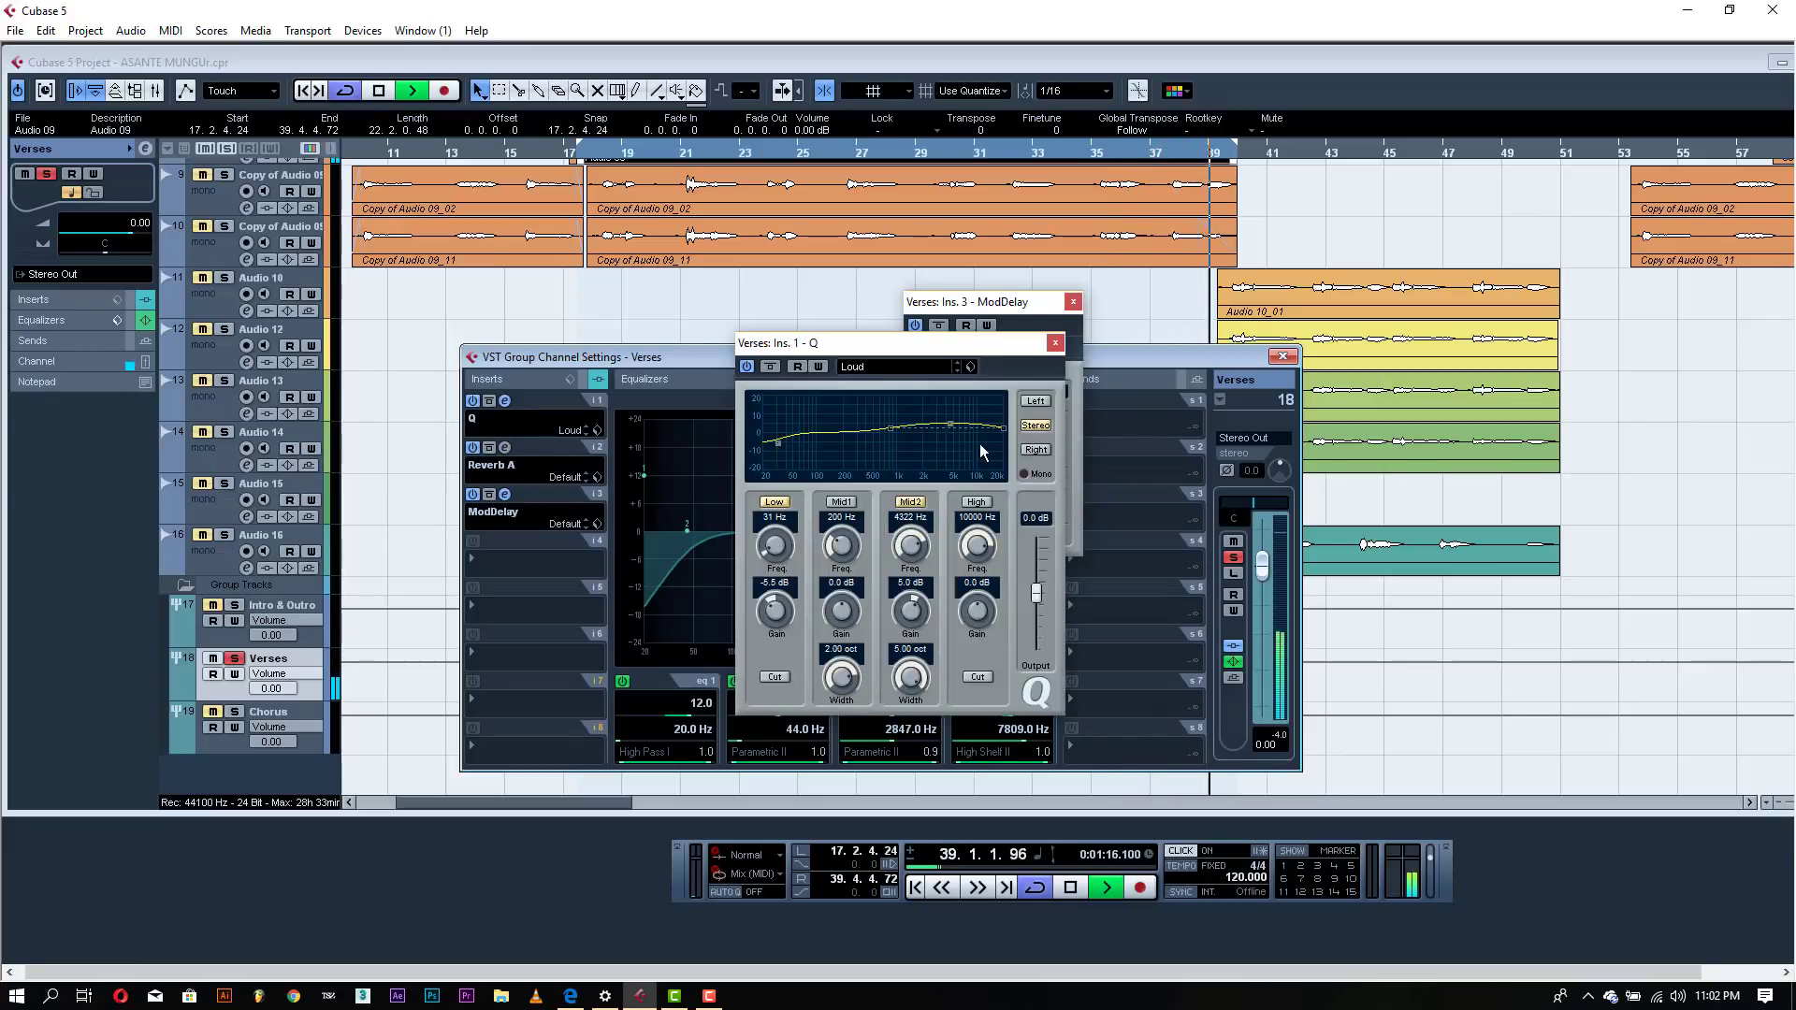
click(986, 502)
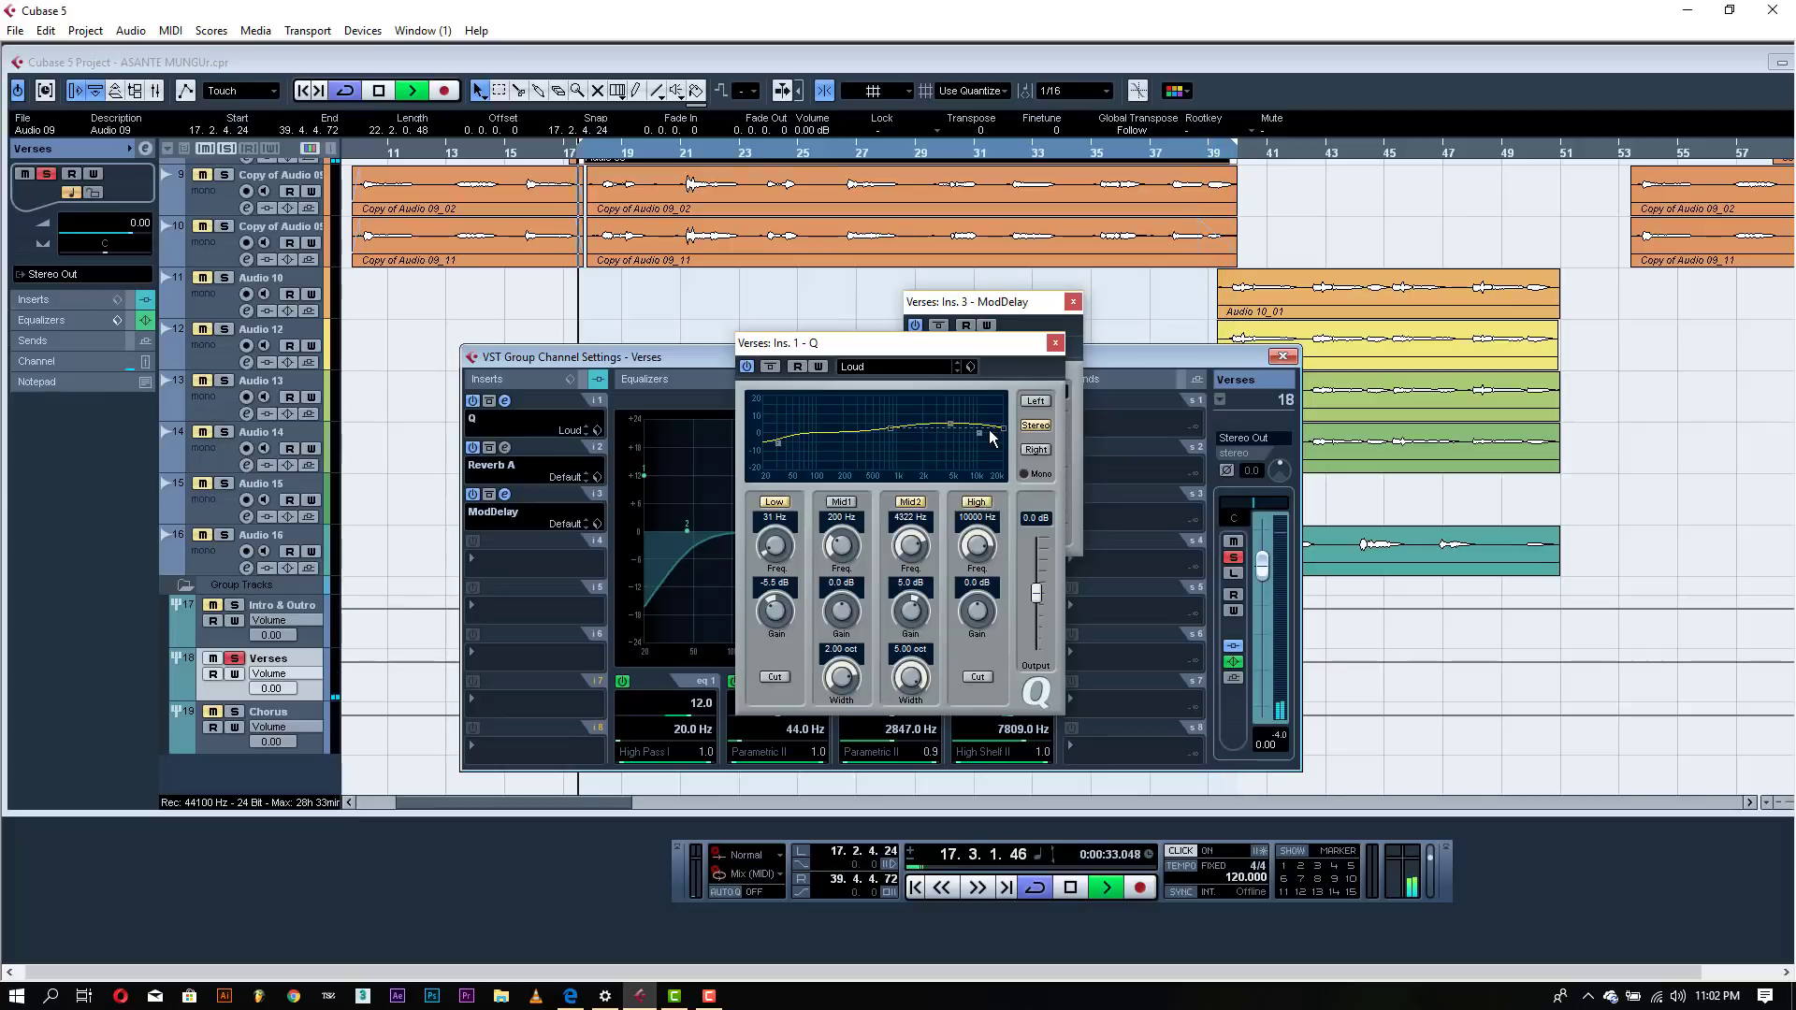
drag(981, 433, 978, 422)
drag(978, 428, 975, 429)
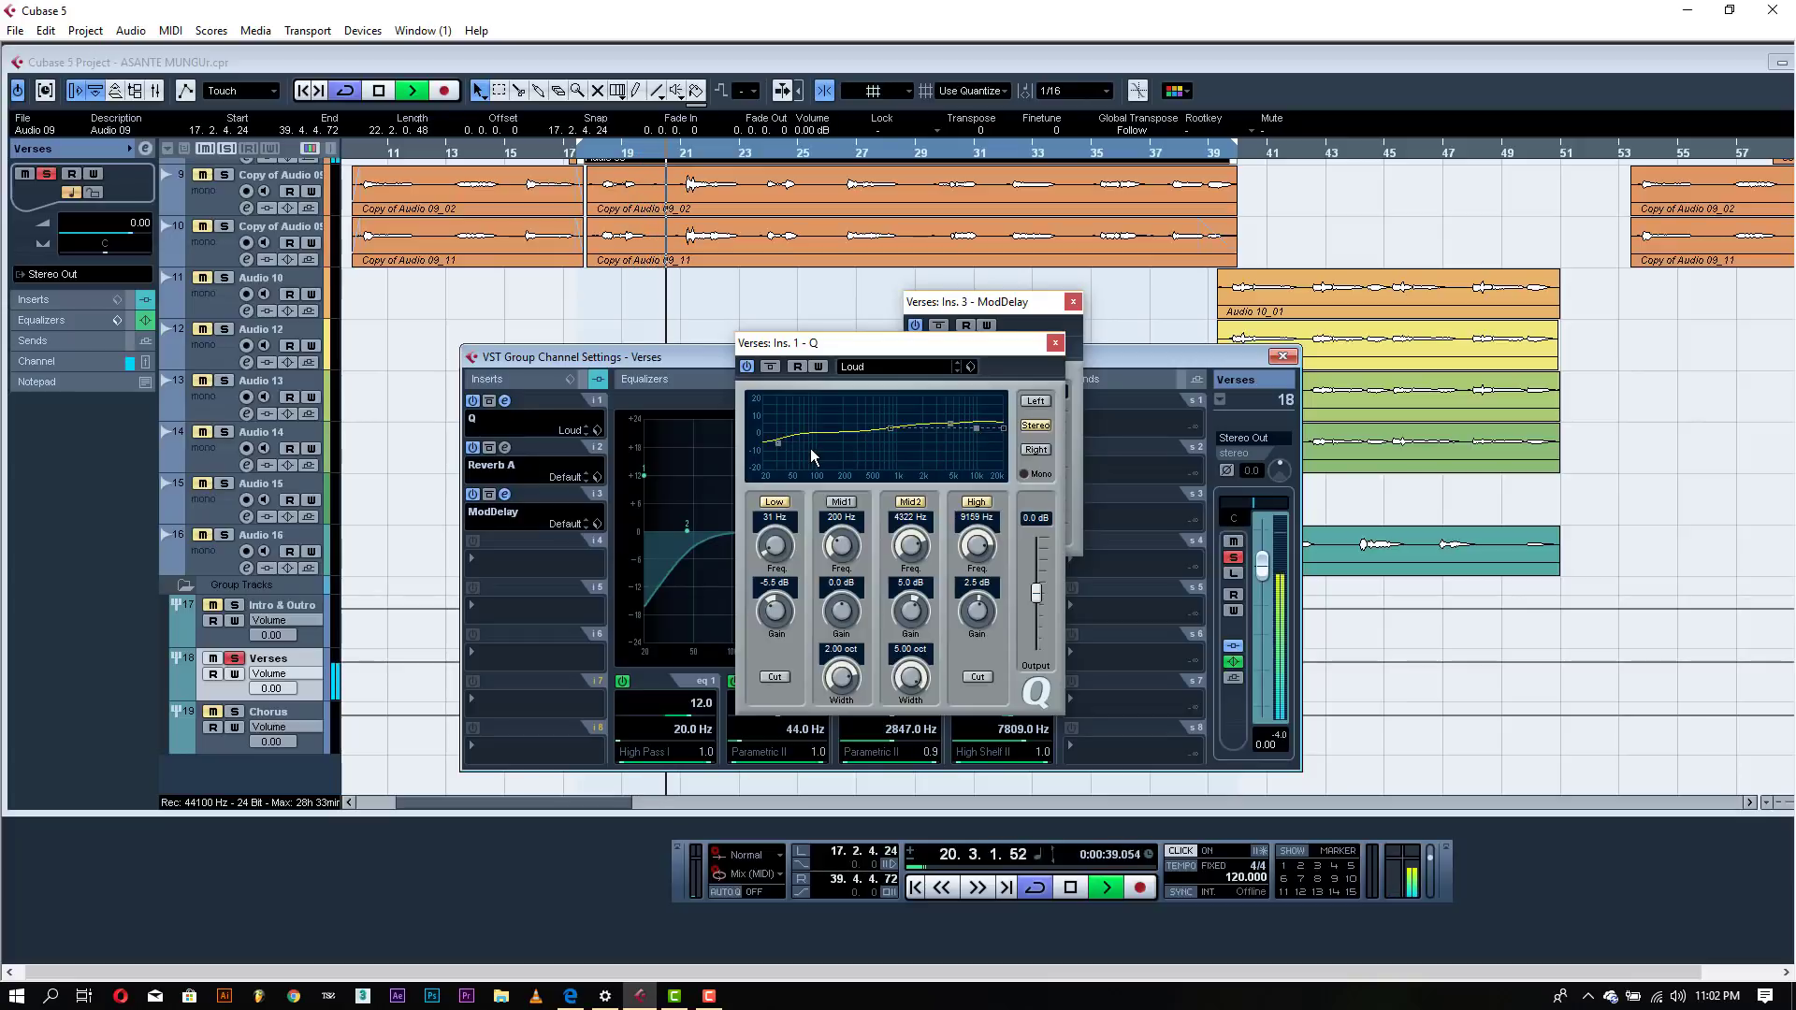
click(1056, 344)
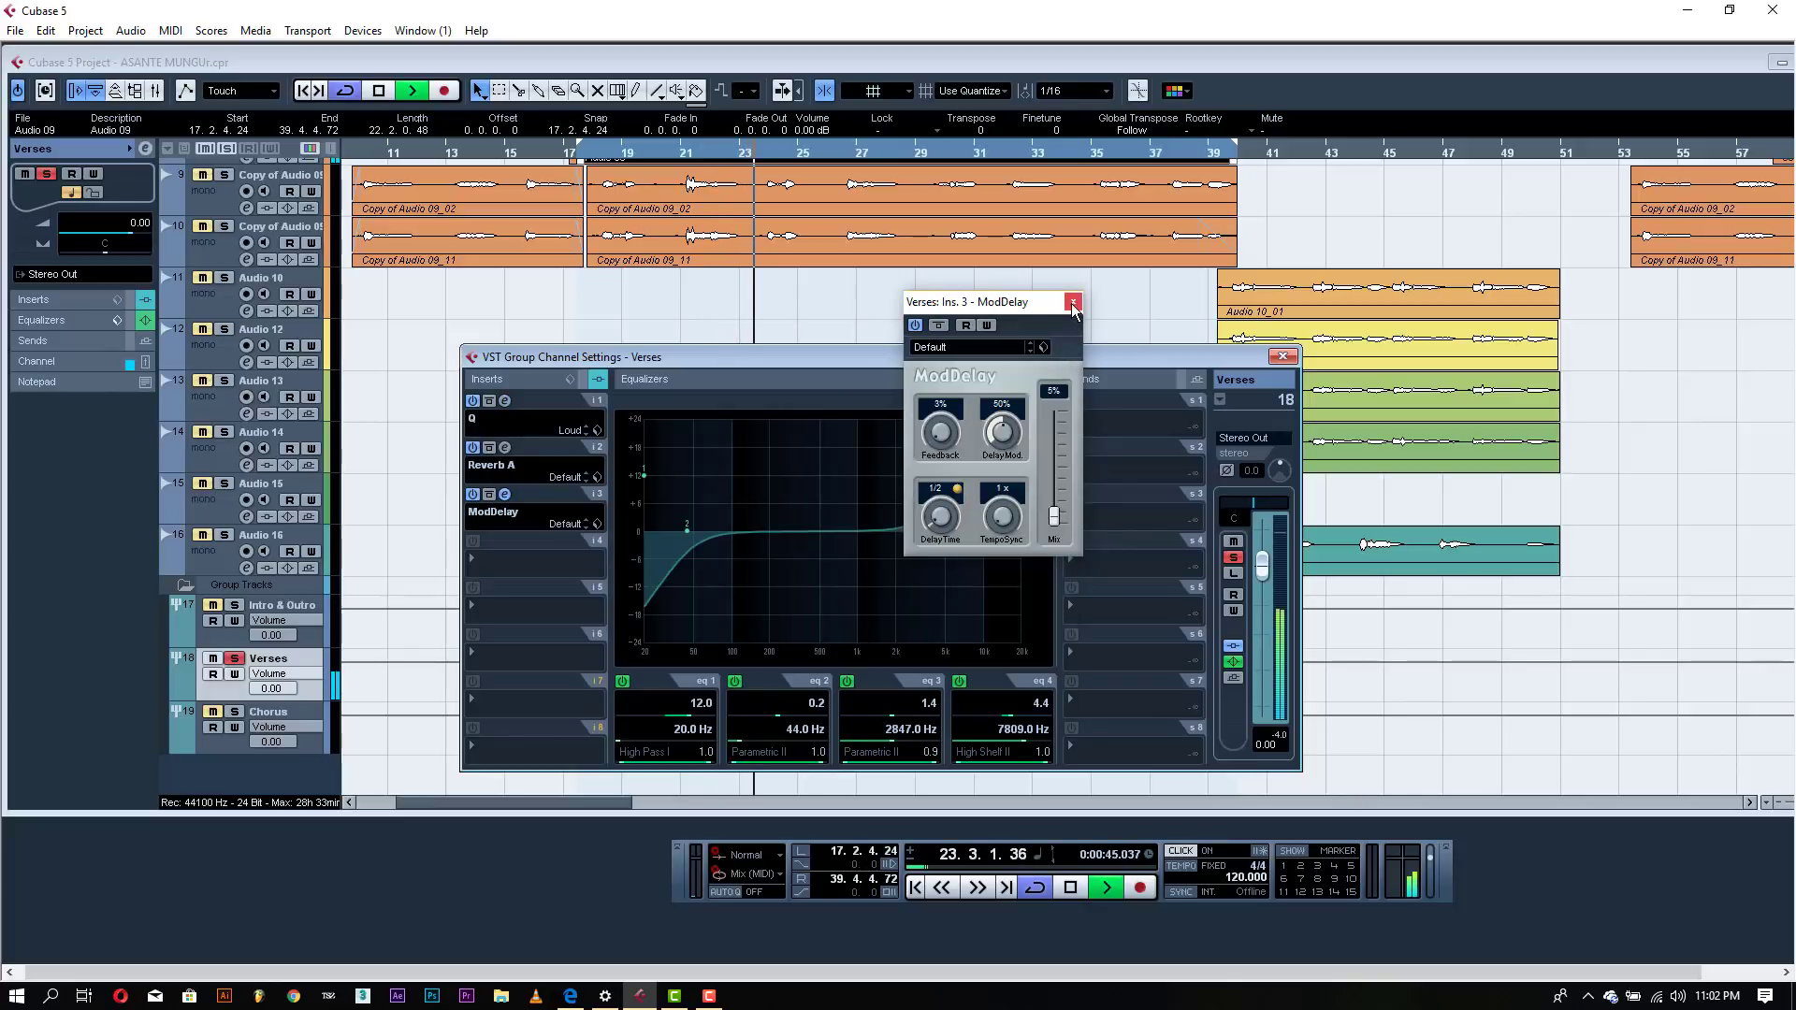
- Close ModDelay and the Verses channel settings, and maximize the project window
click(1073, 301)
click(1284, 357)
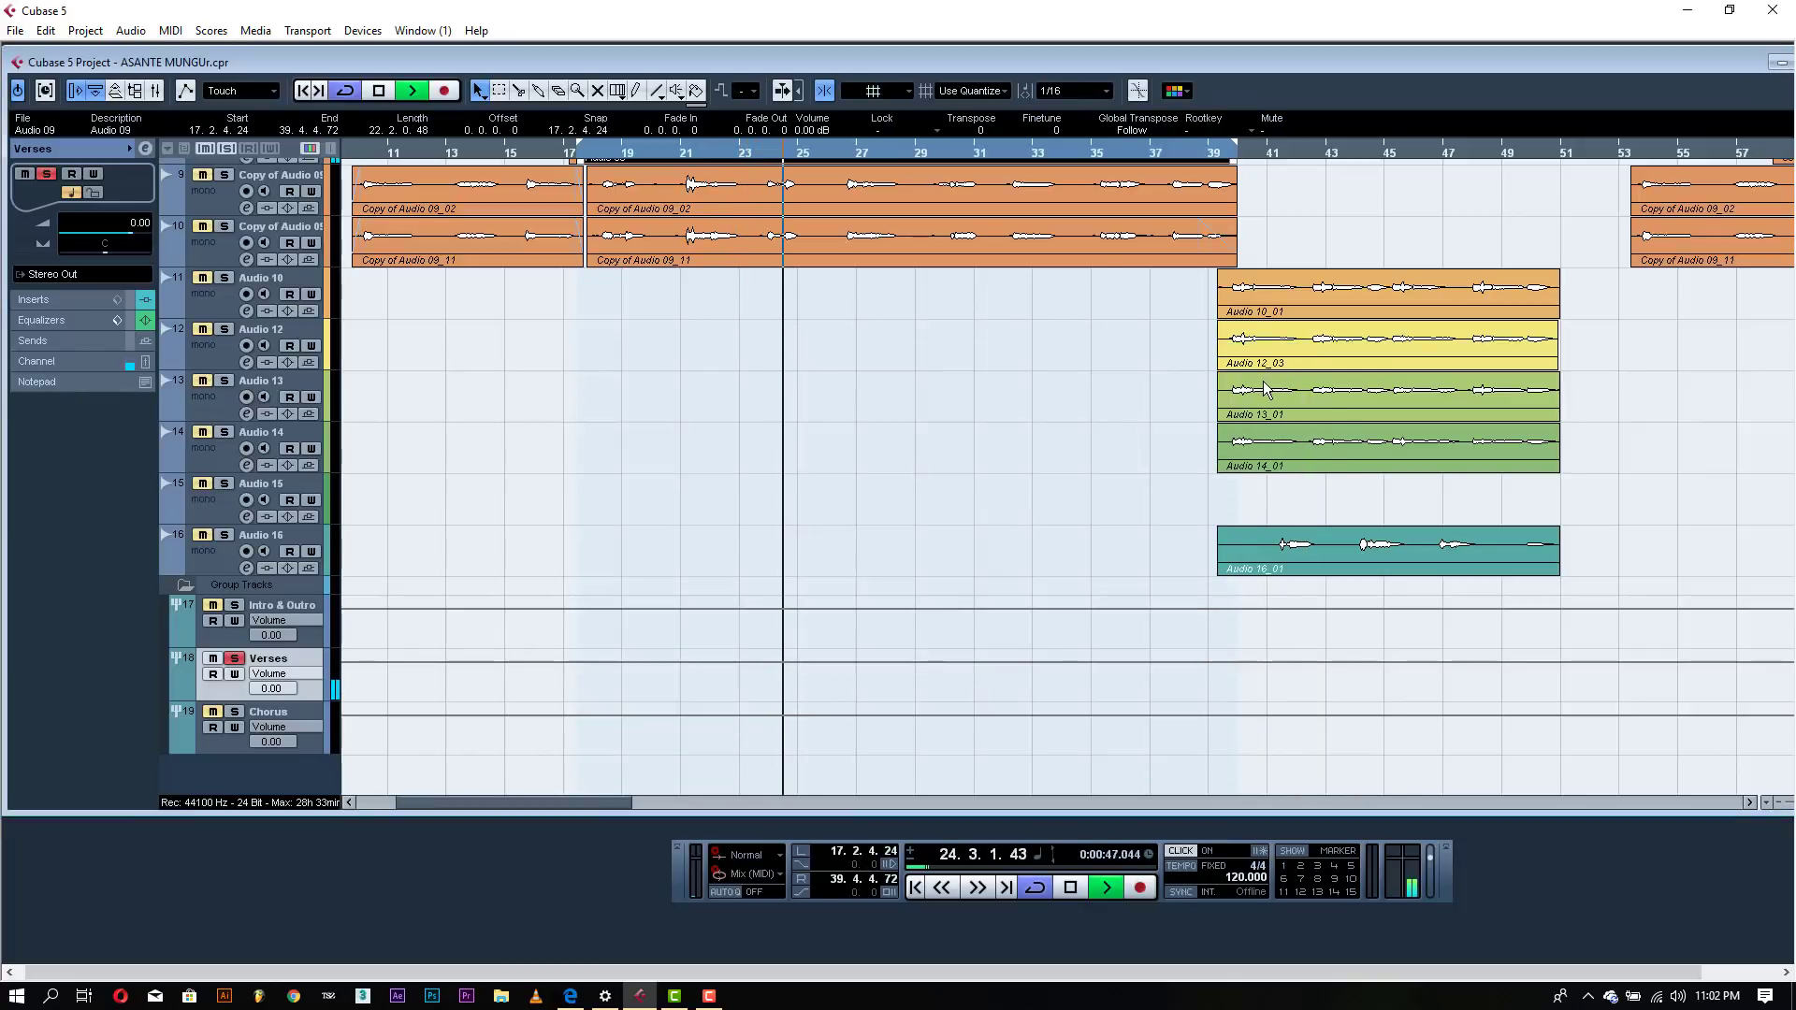
drag(1321, 65, 1116, 136)
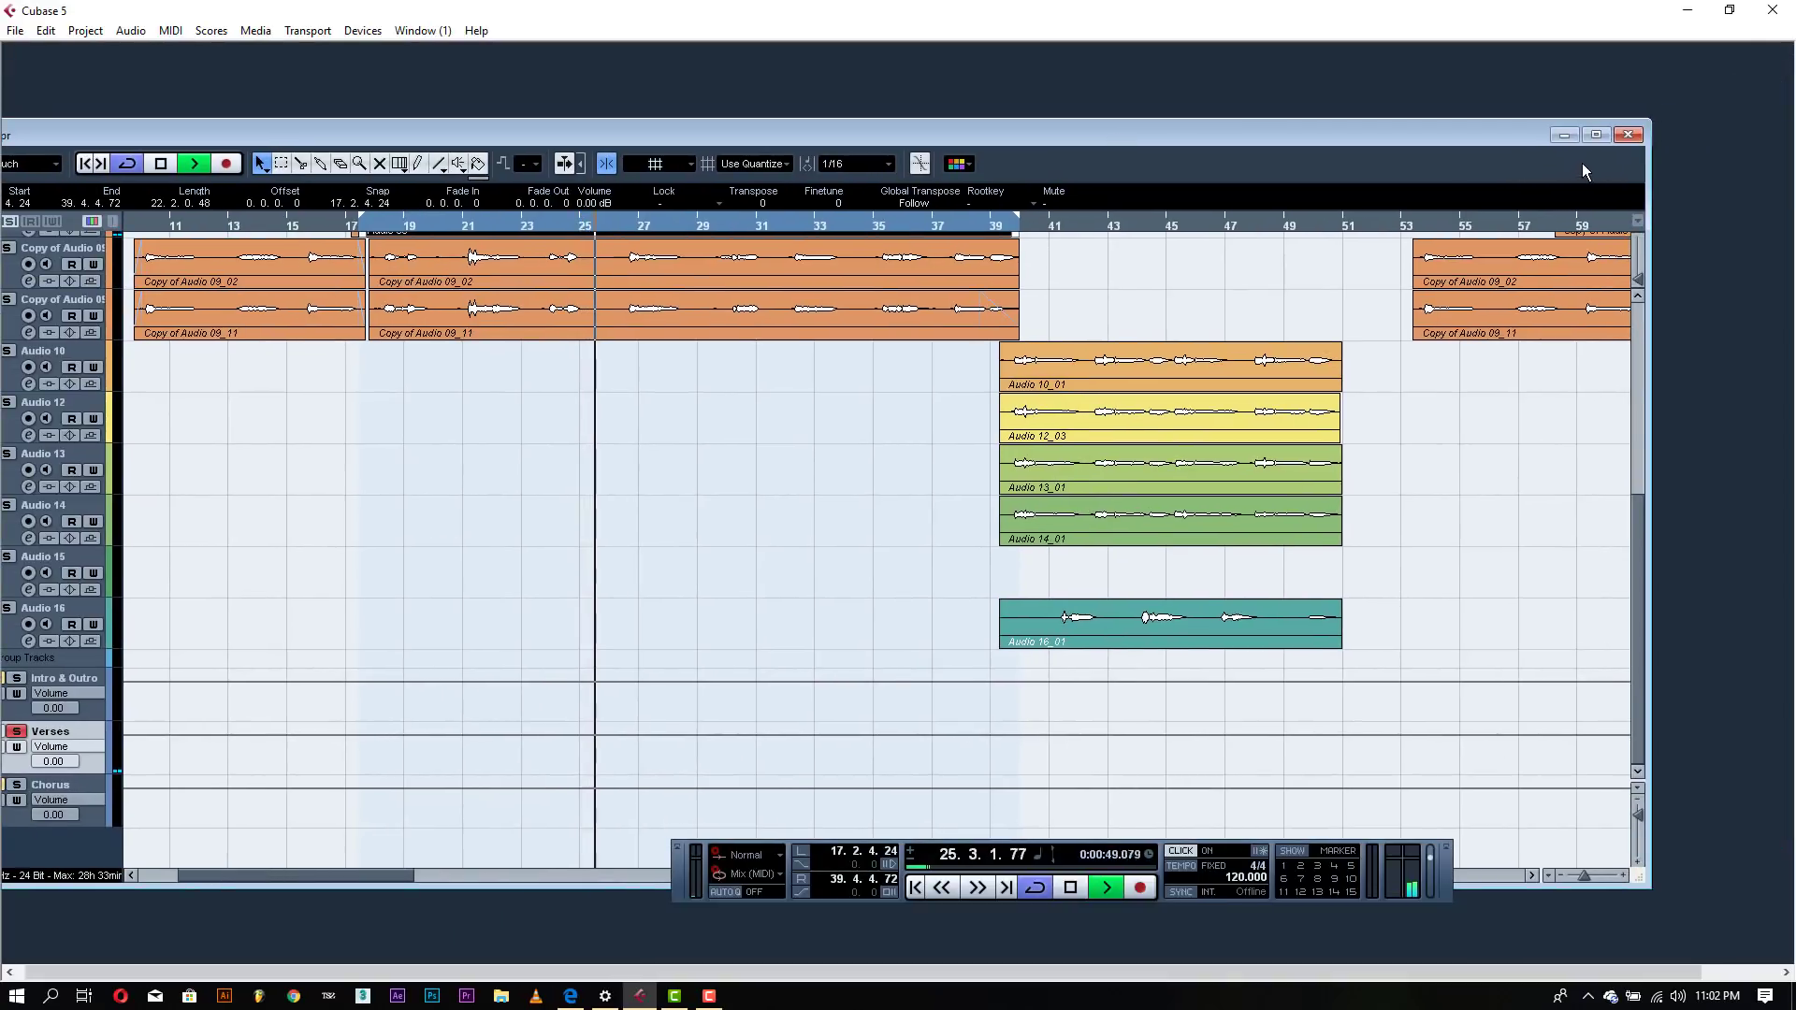
click(1590, 134)
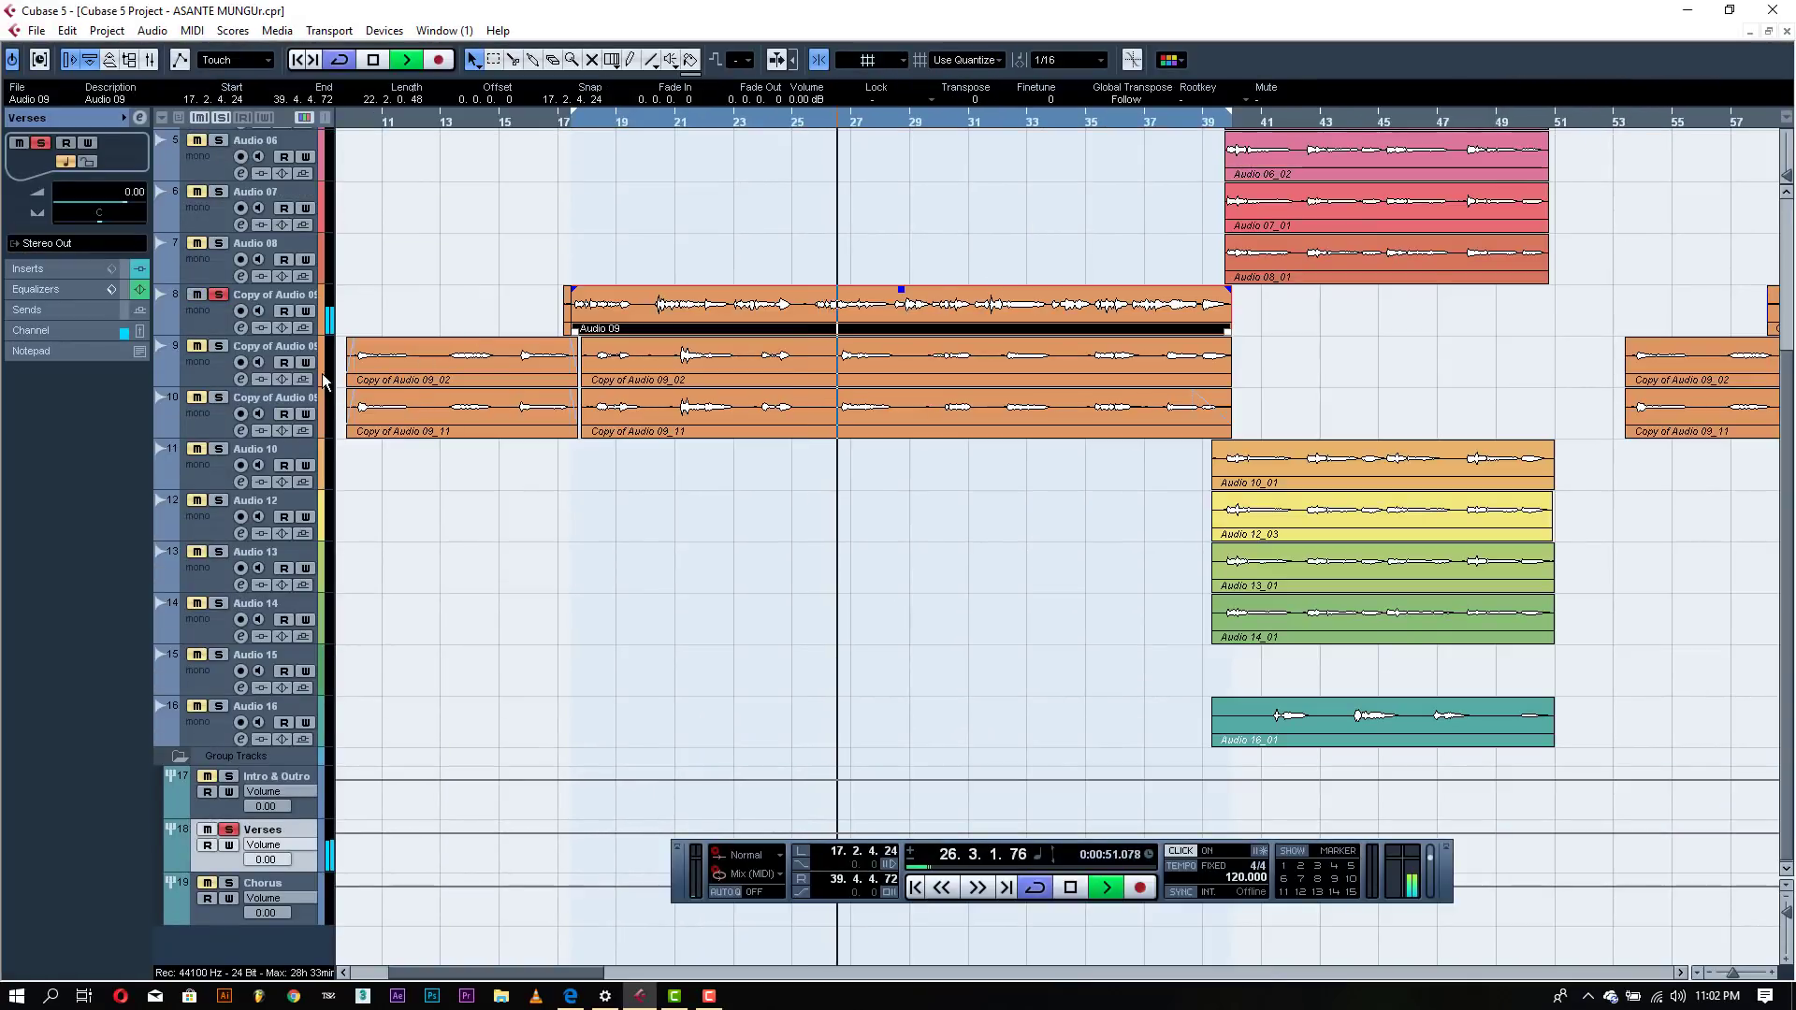
- Reopen ModDelay from the Verses channel settings, set its delay time to 1/4, and close the plug-in
click(227, 322)
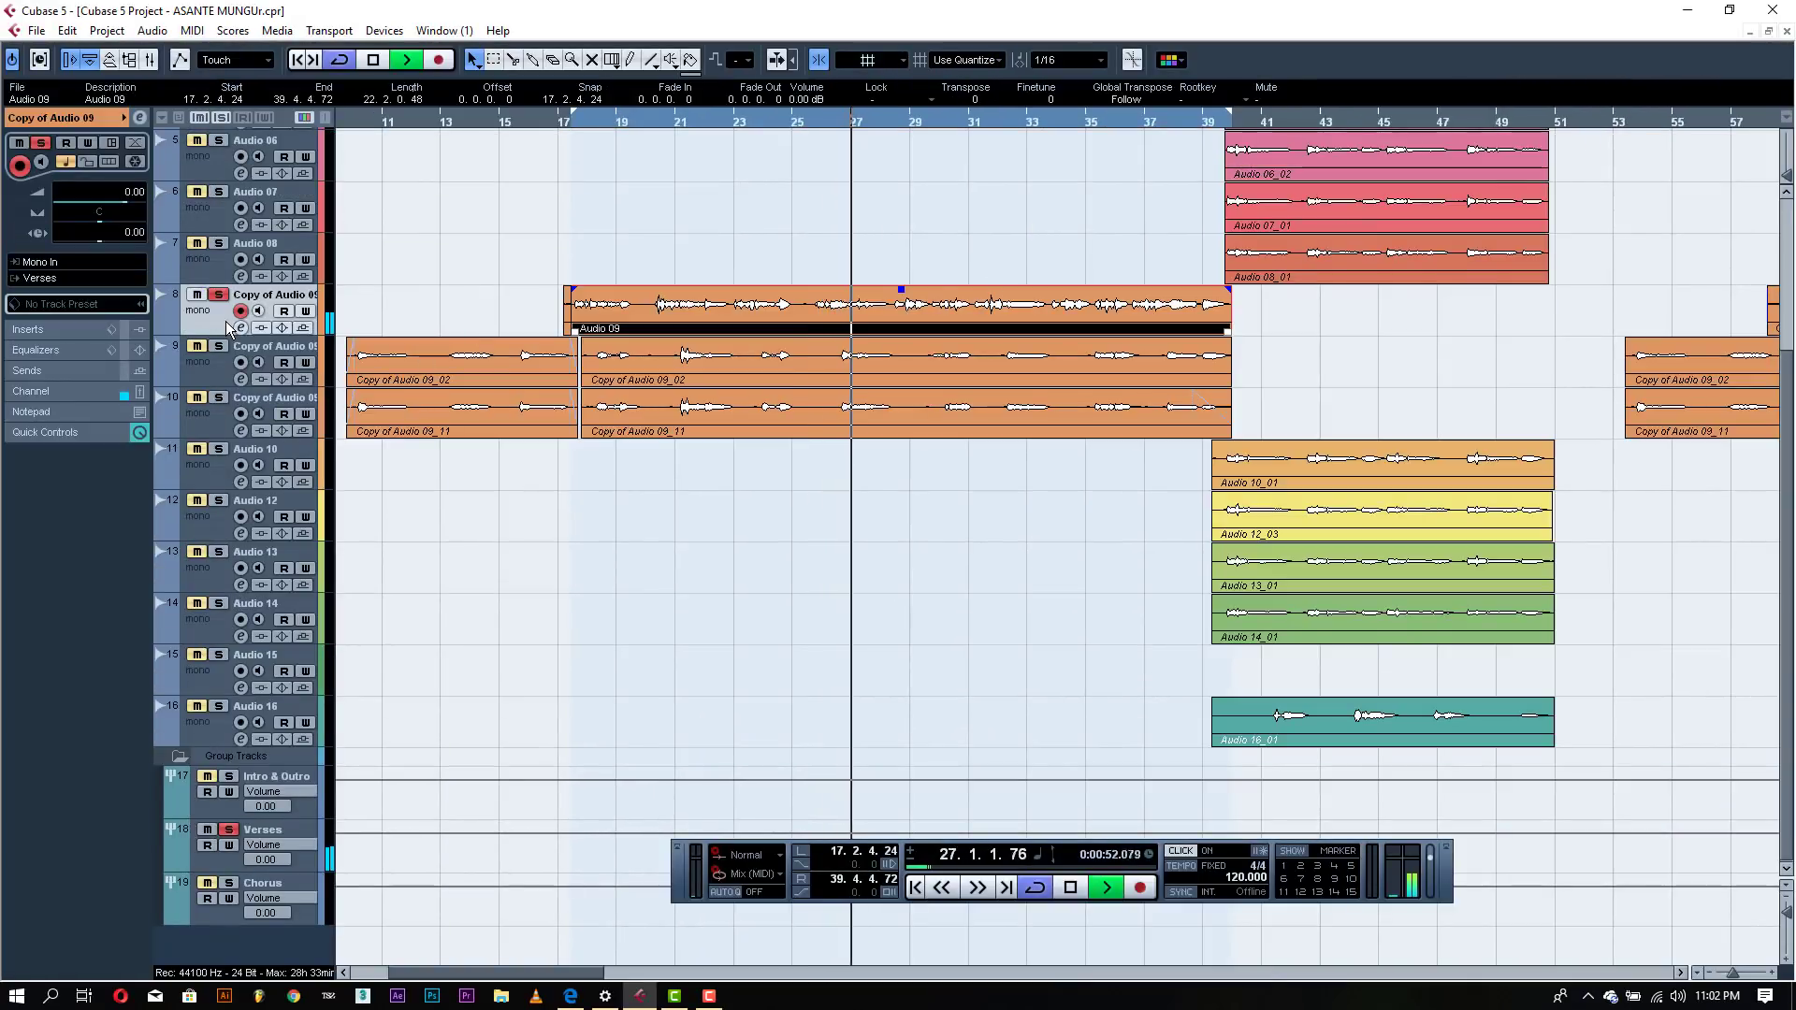
click(232, 865)
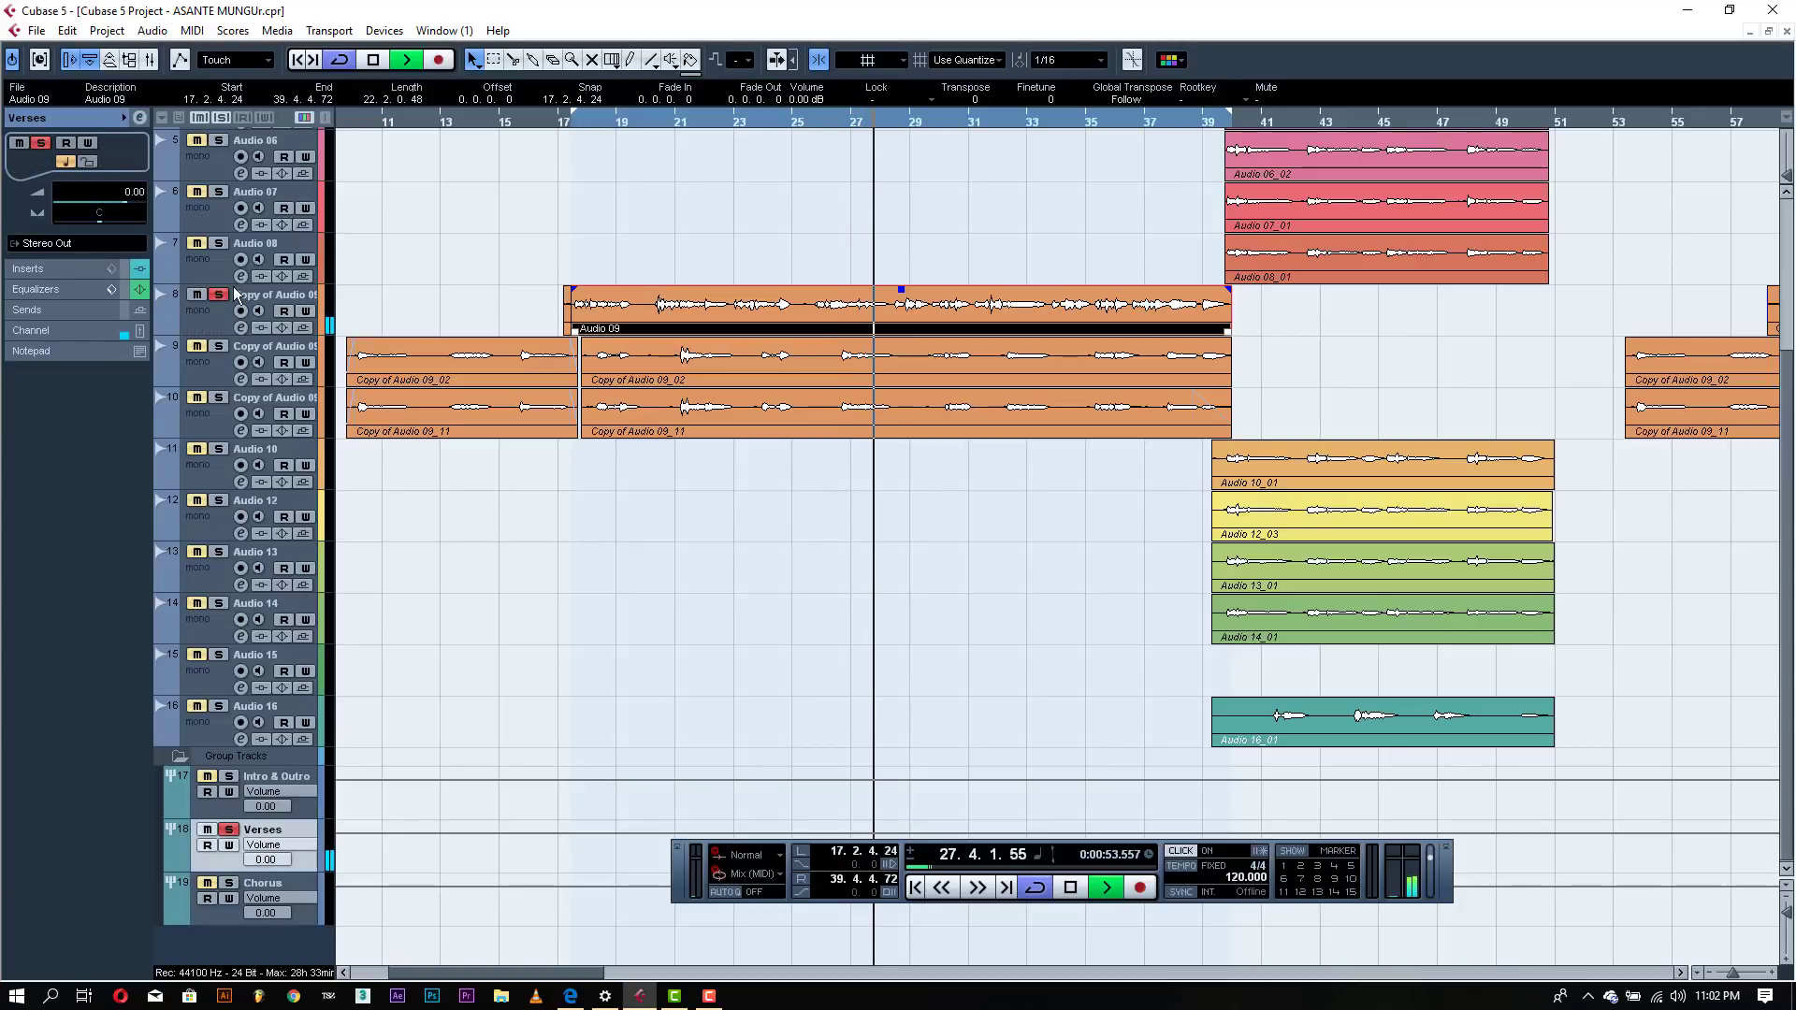
click(143, 119)
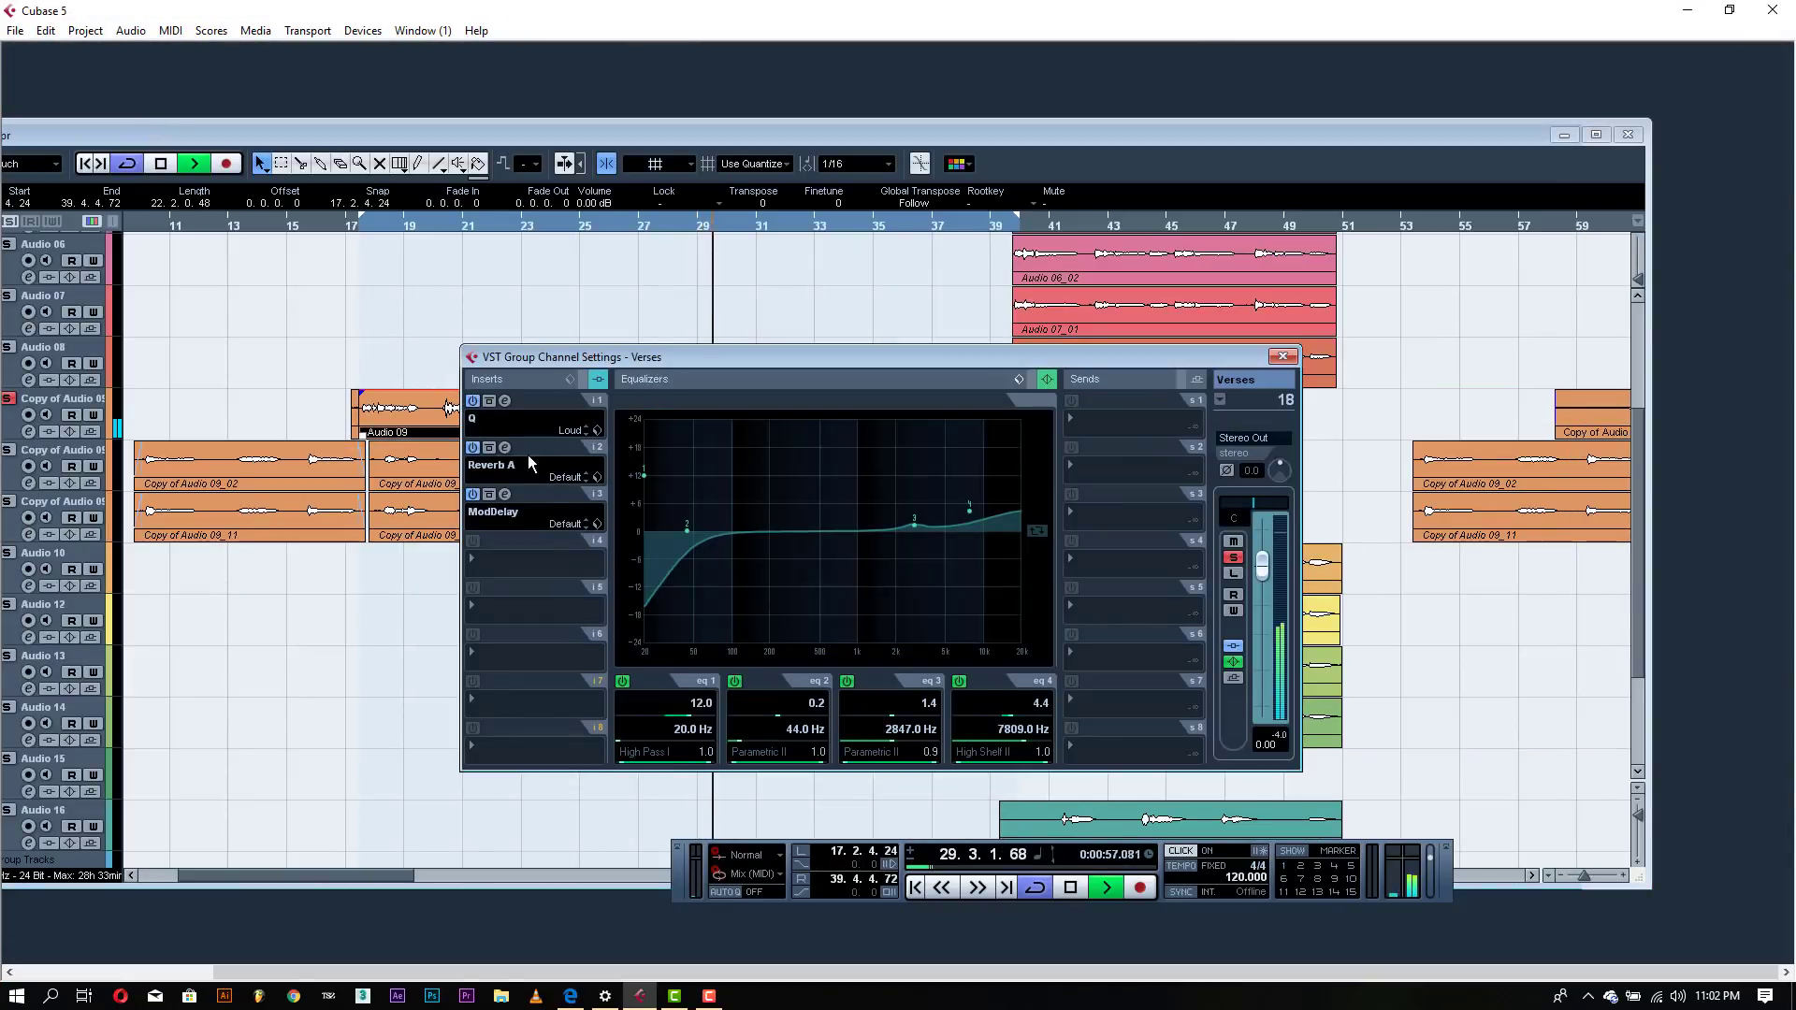
click(505, 494)
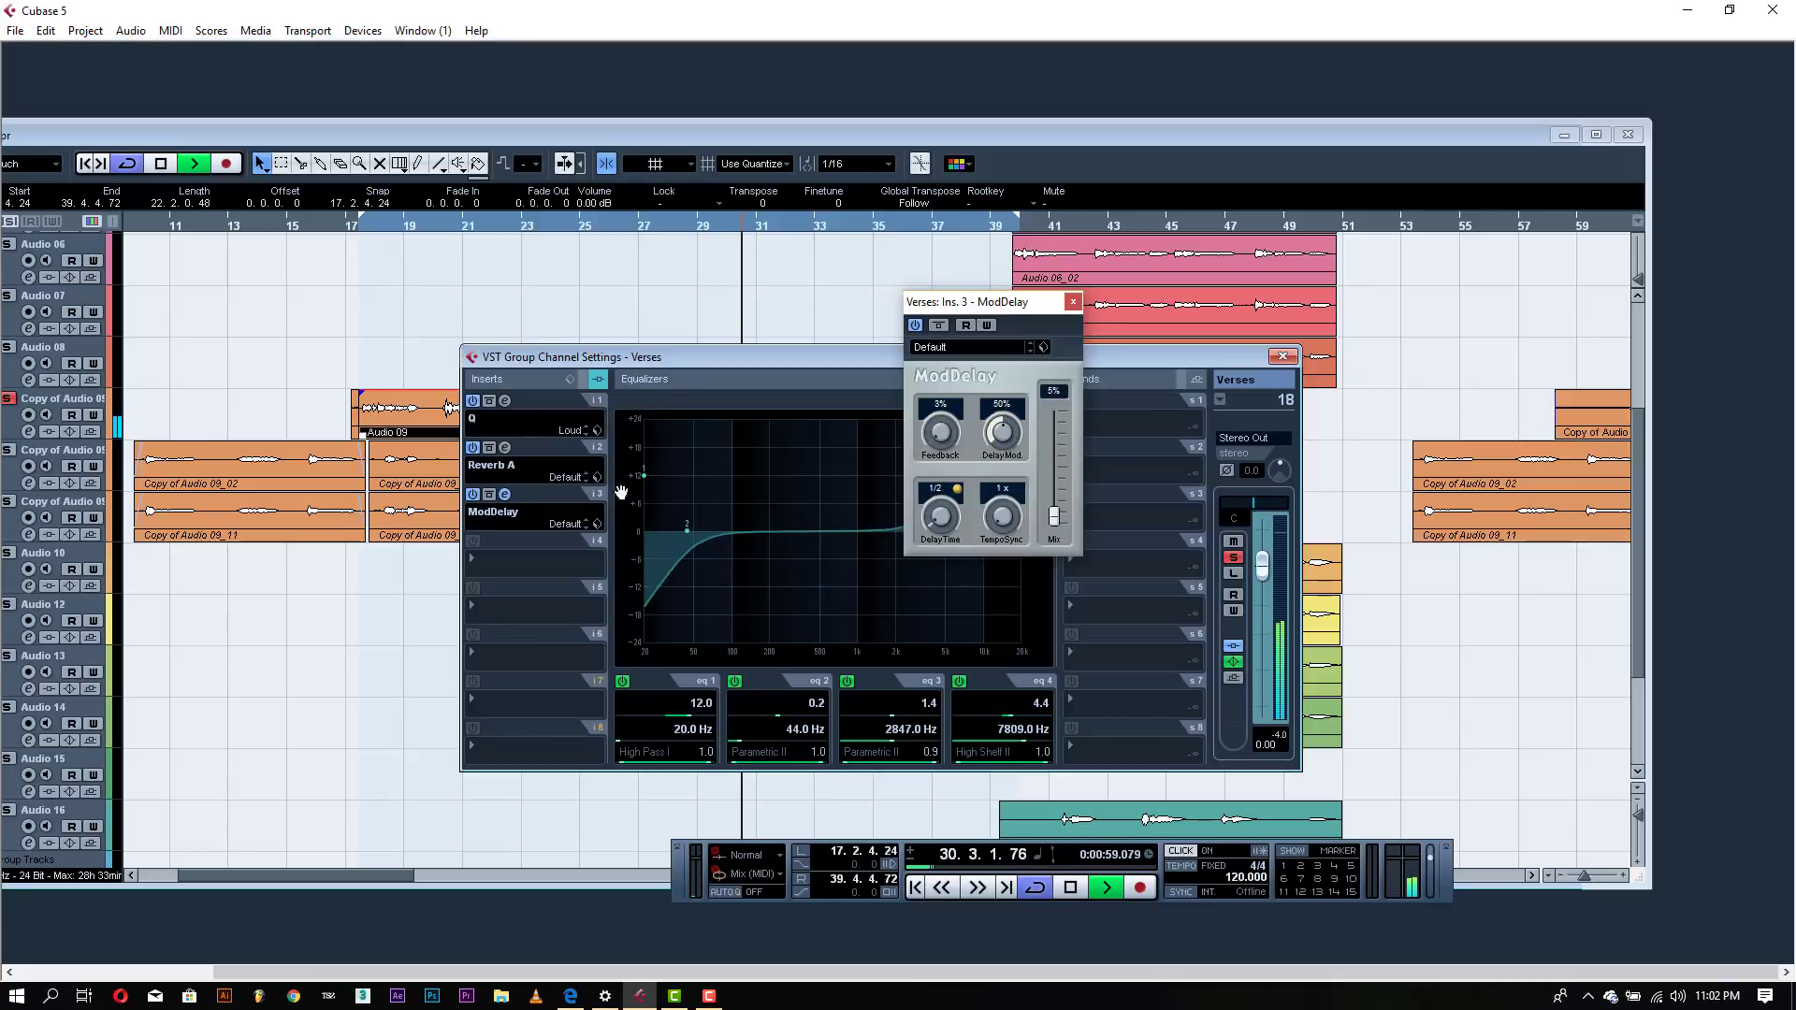
click(940, 496)
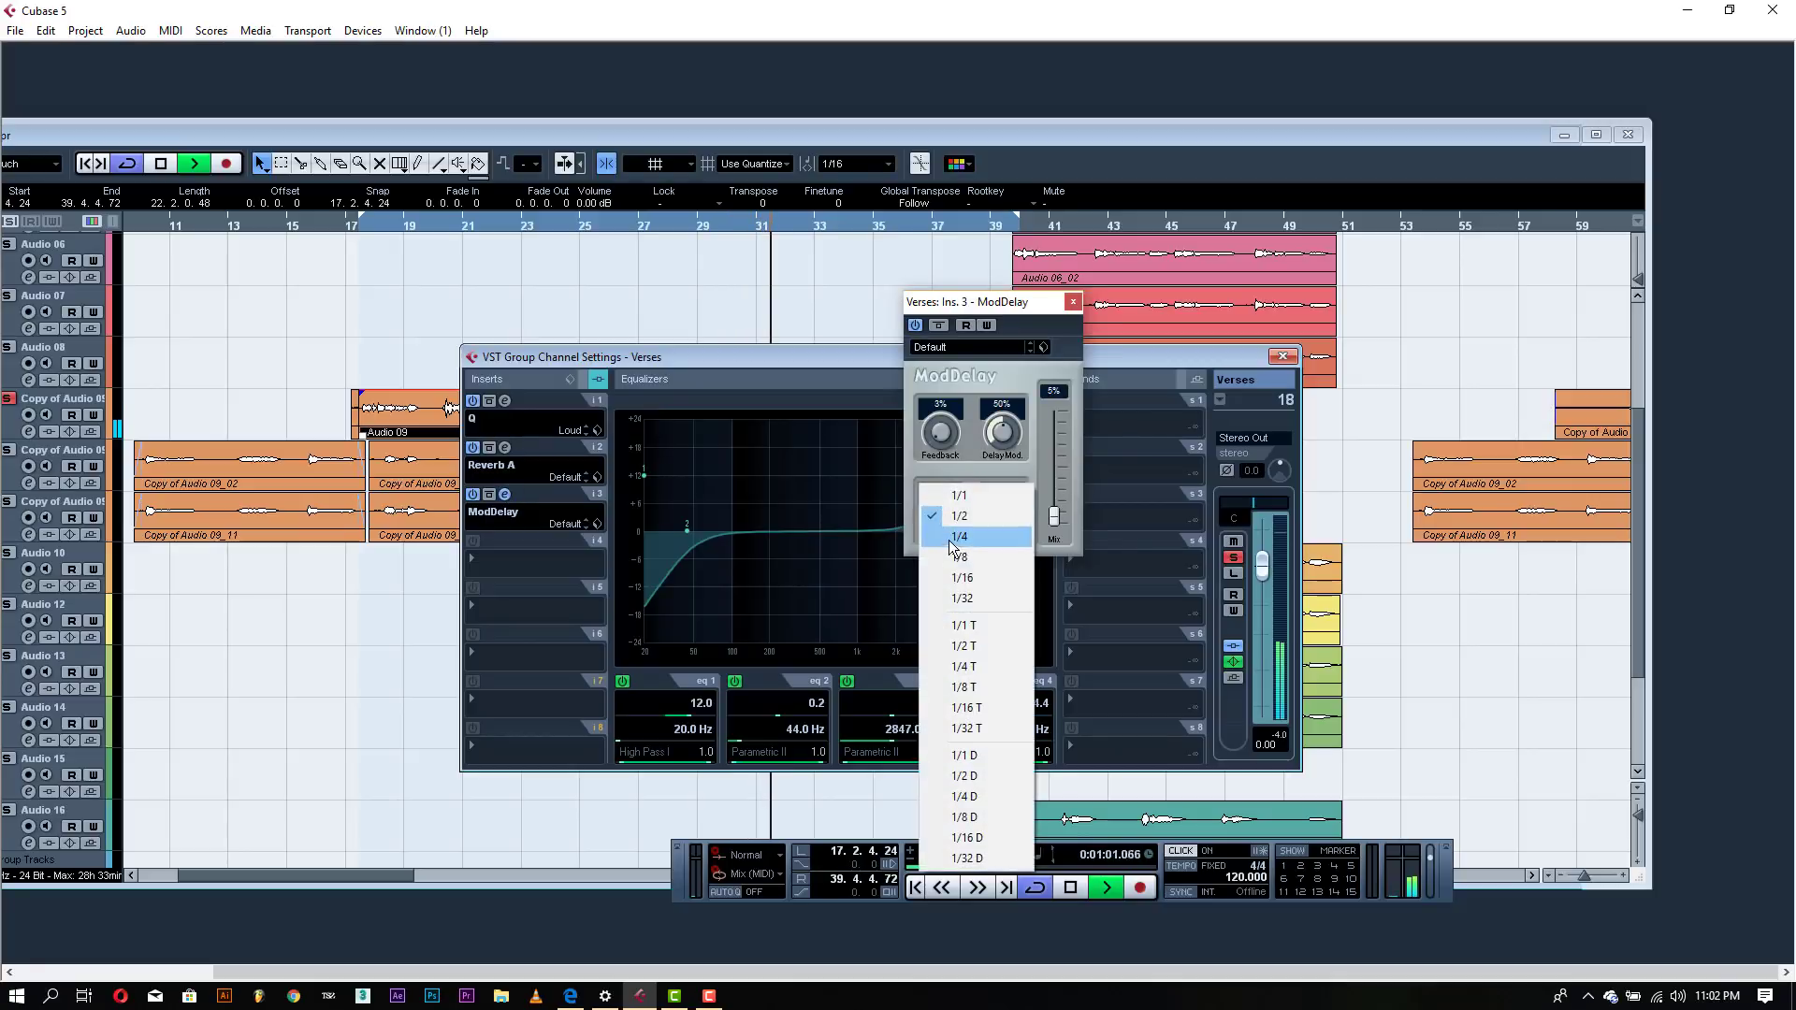
click(946, 524)
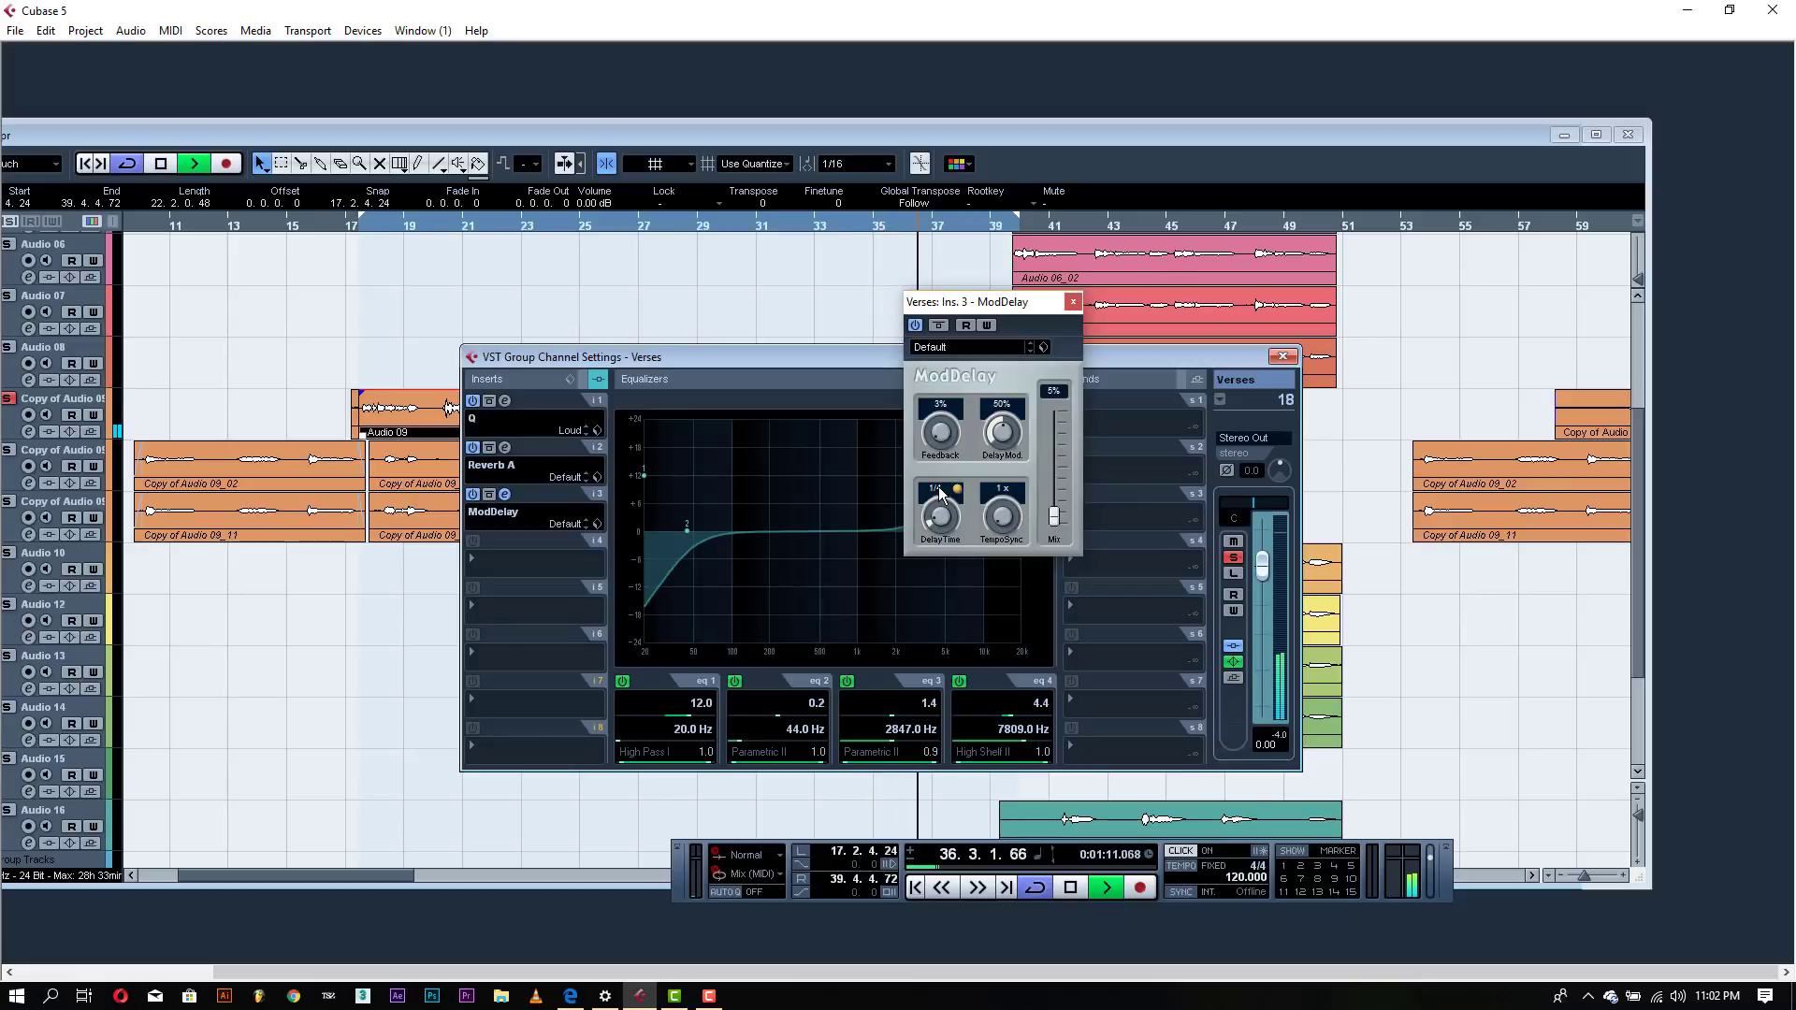
click(1073, 302)
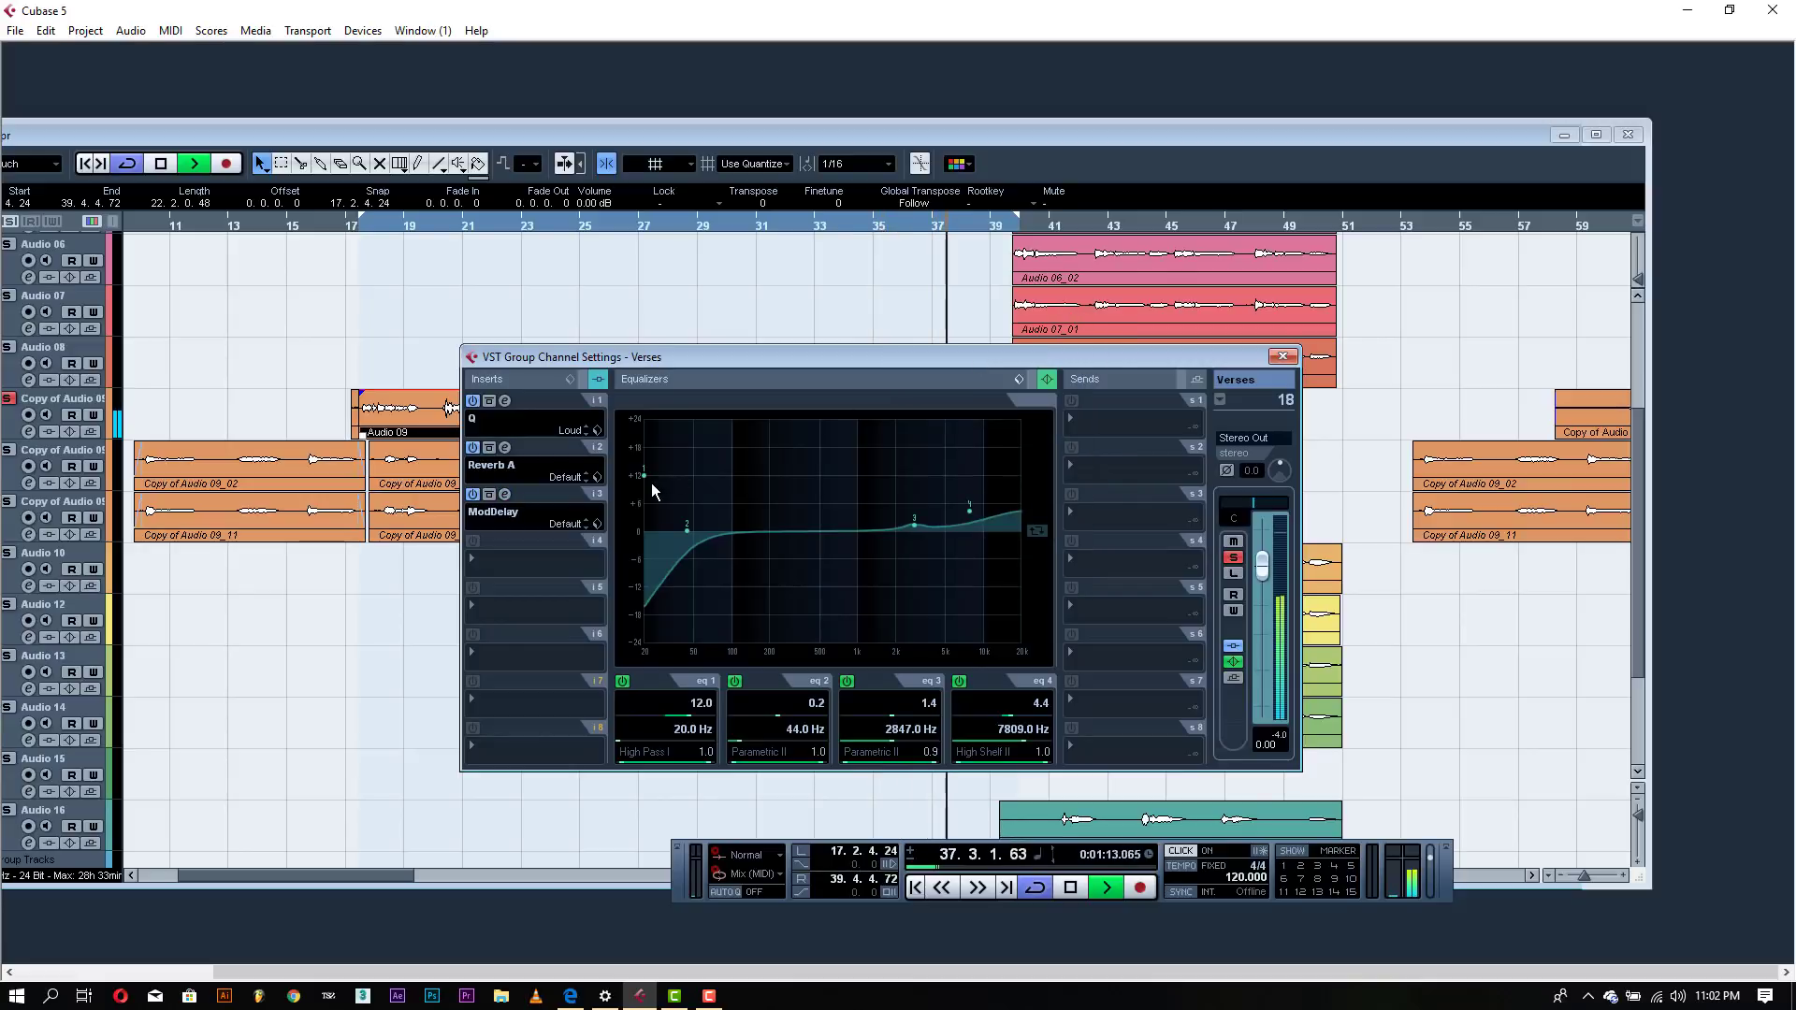
- Raise Reverb A's wet level on the Verses channel to about 26, stop playback, and close the plug-in
click(505, 447)
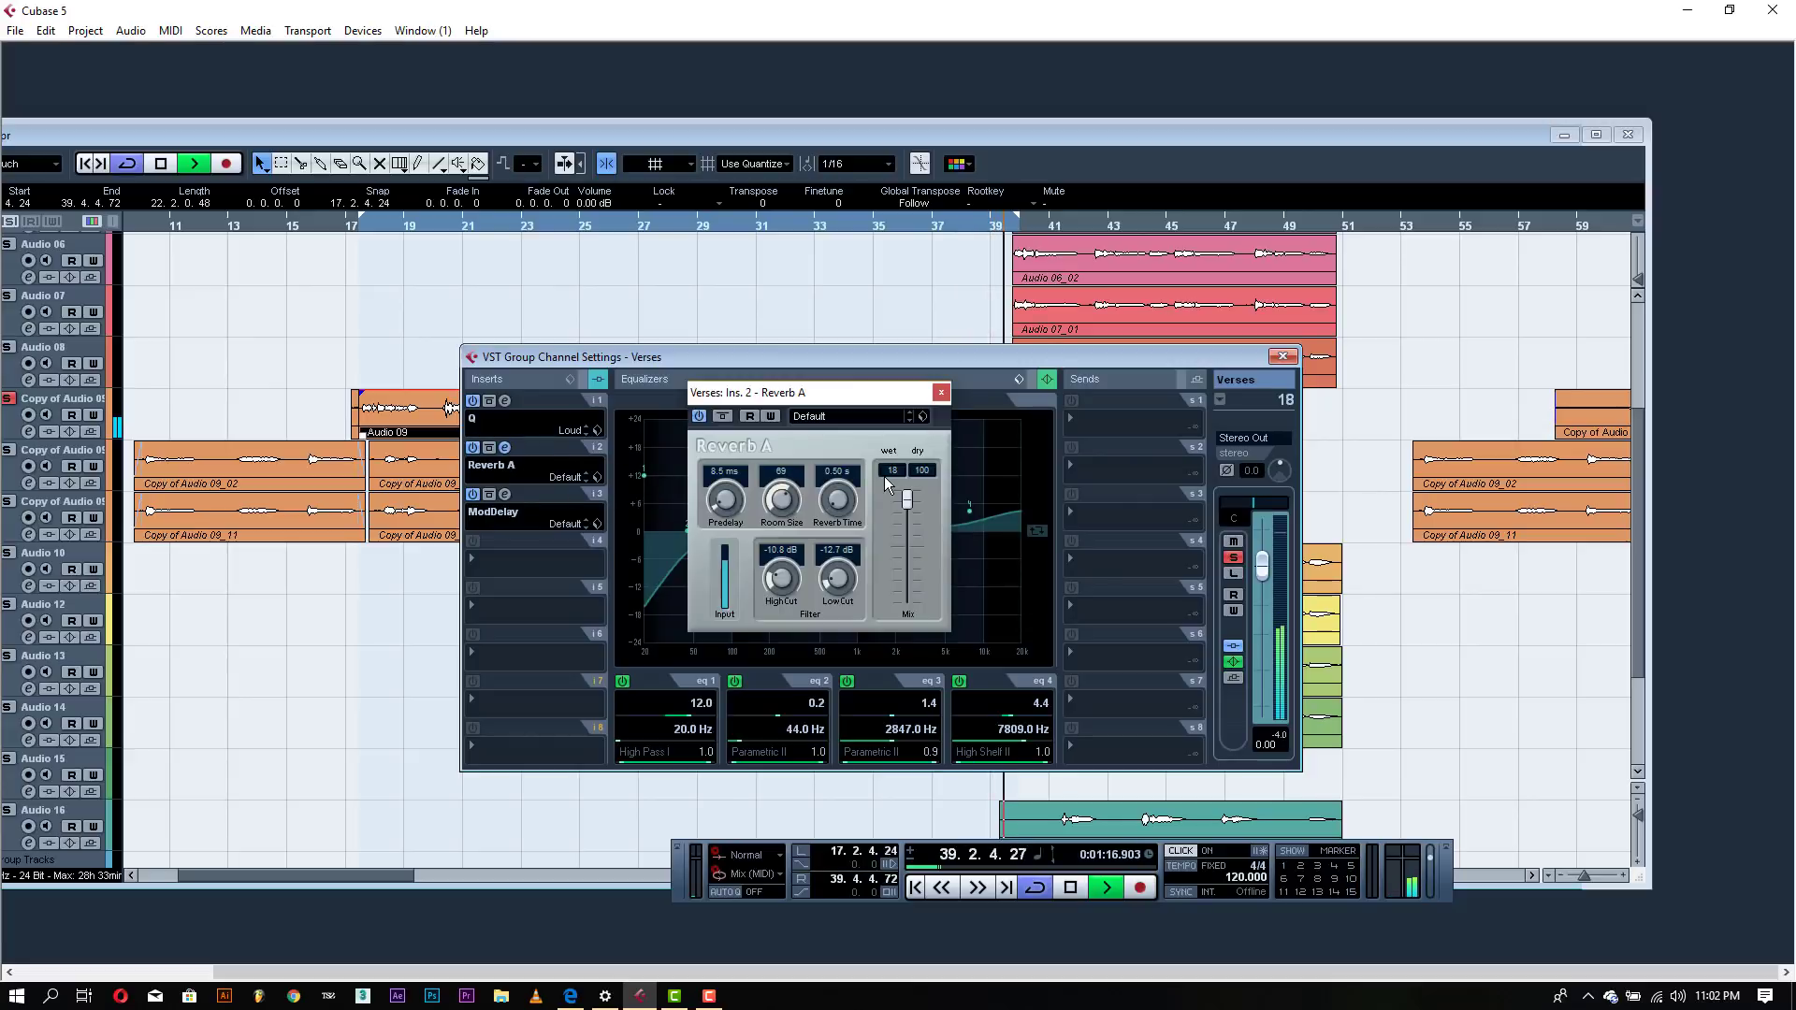
click(905, 498)
drag(905, 497, 906, 503)
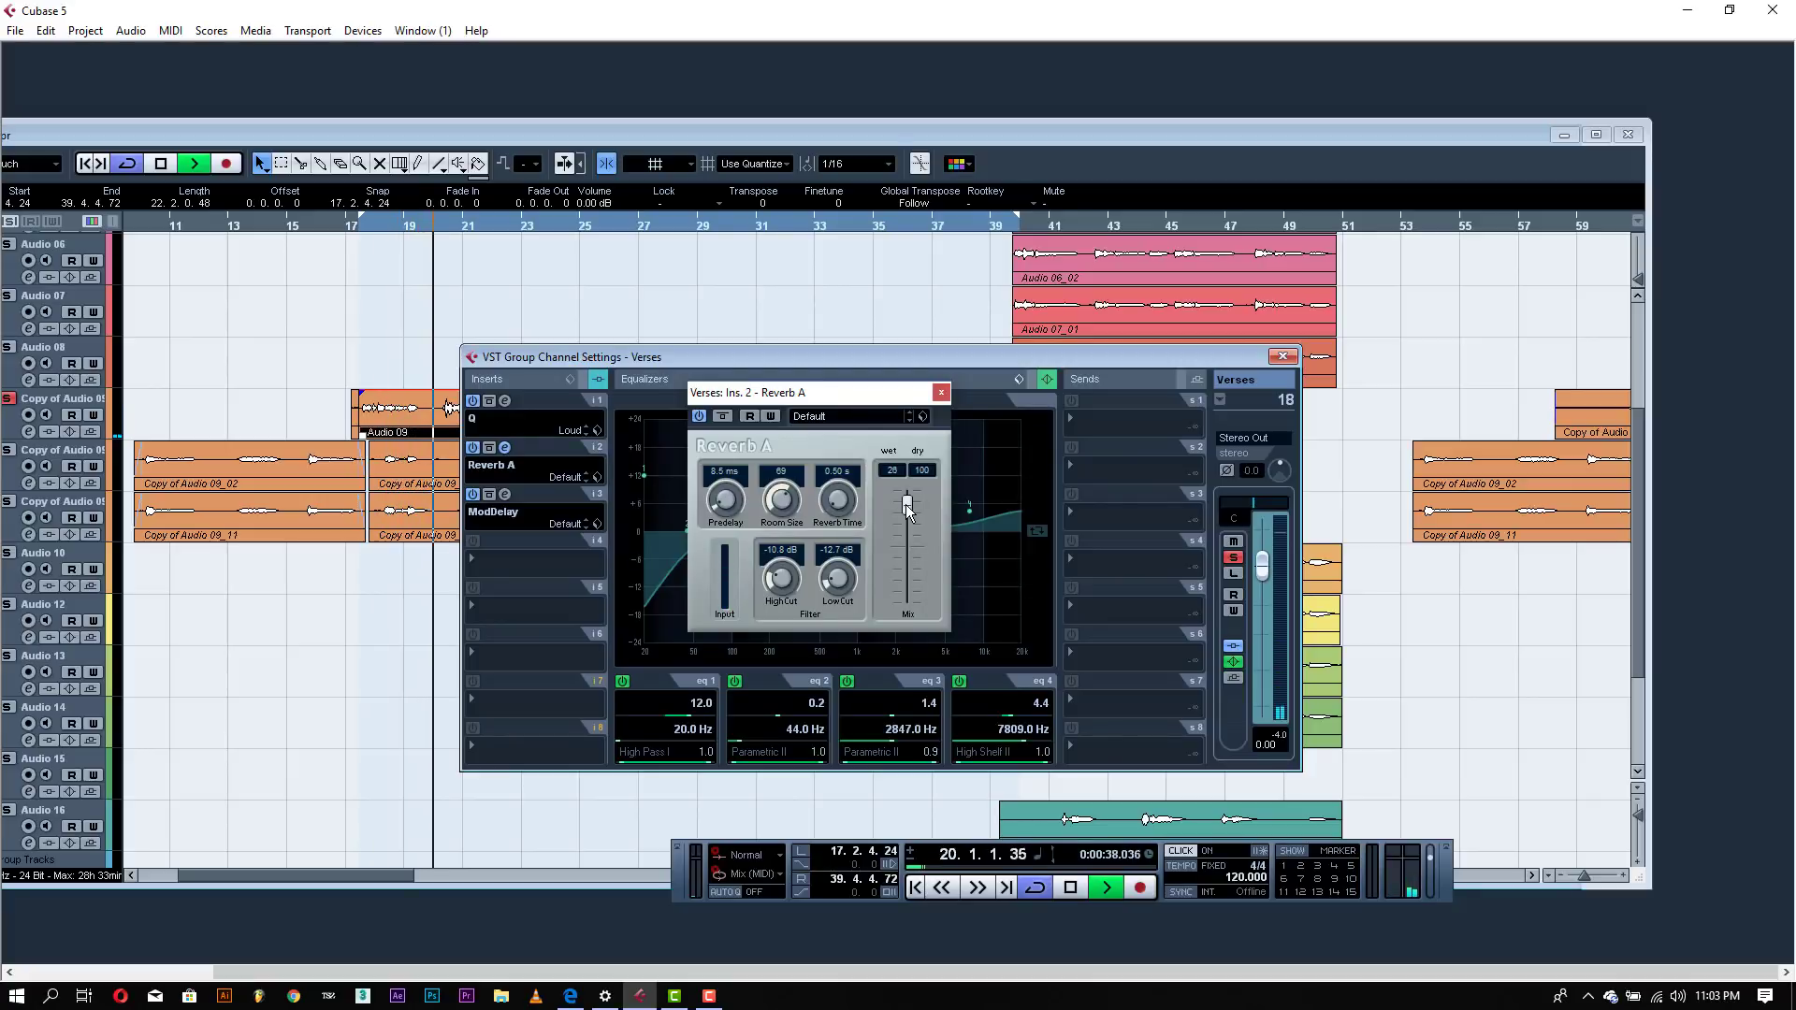
key(space)
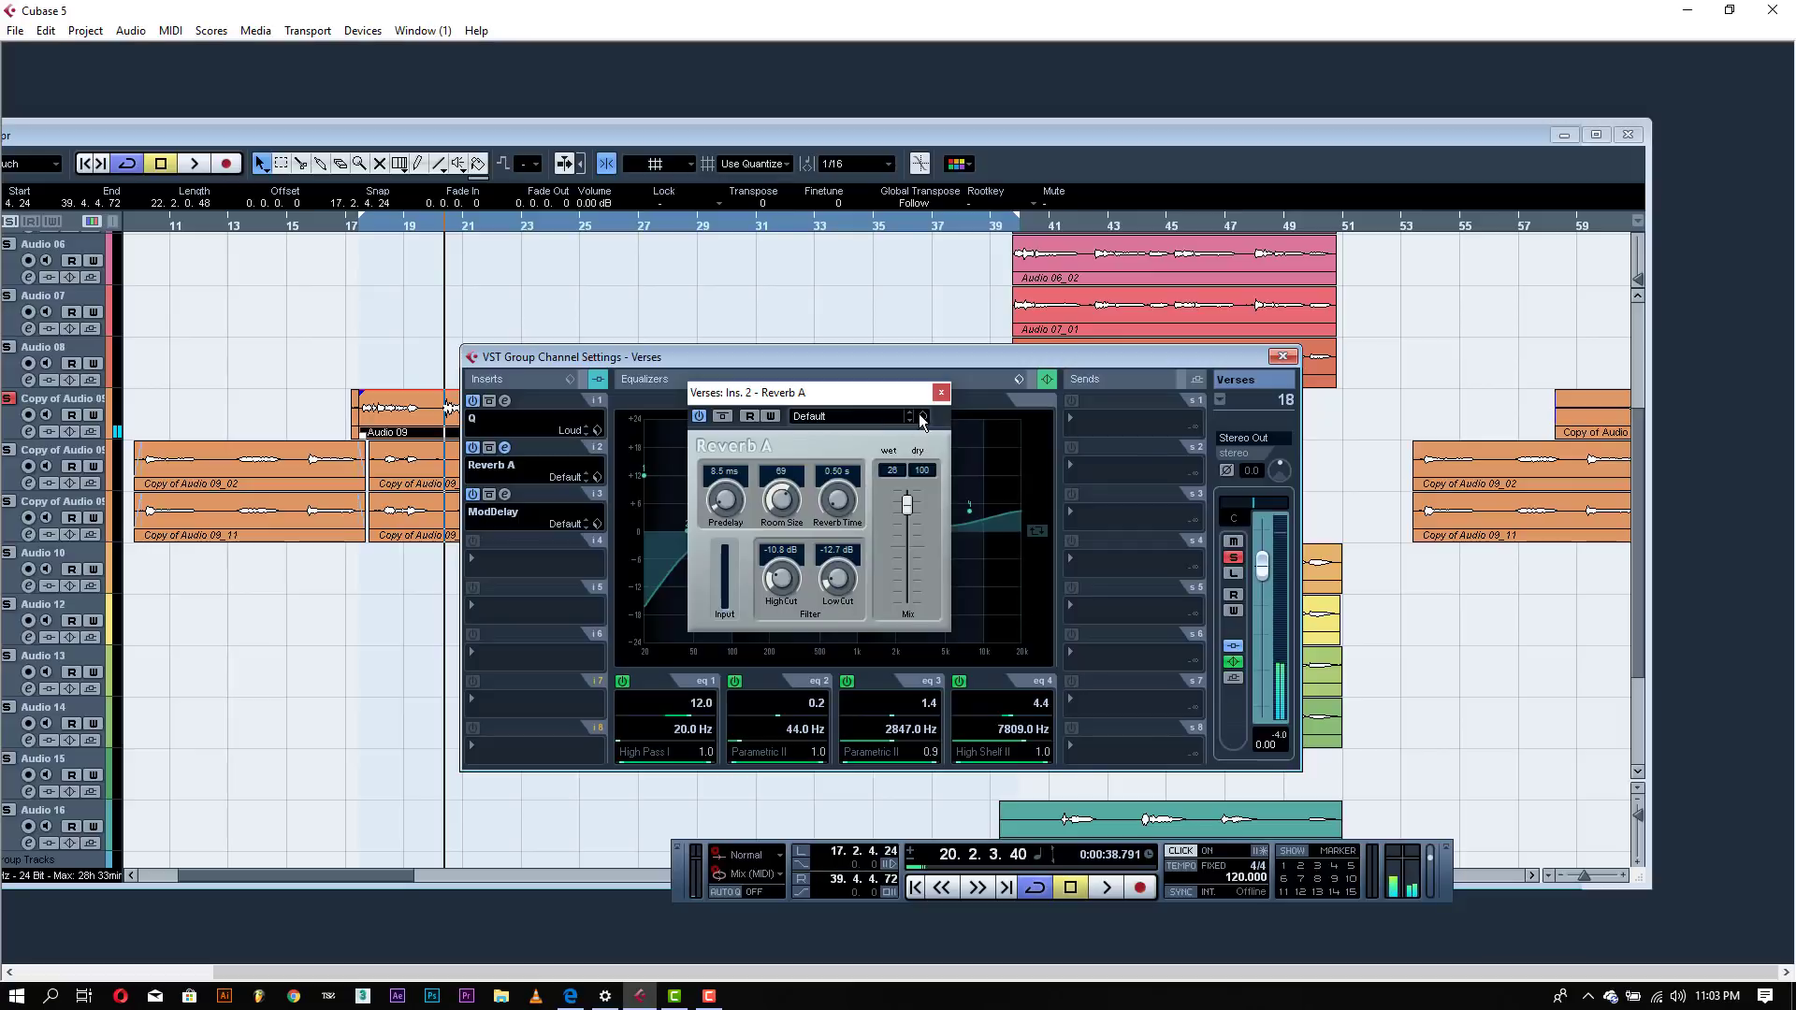
click(941, 391)
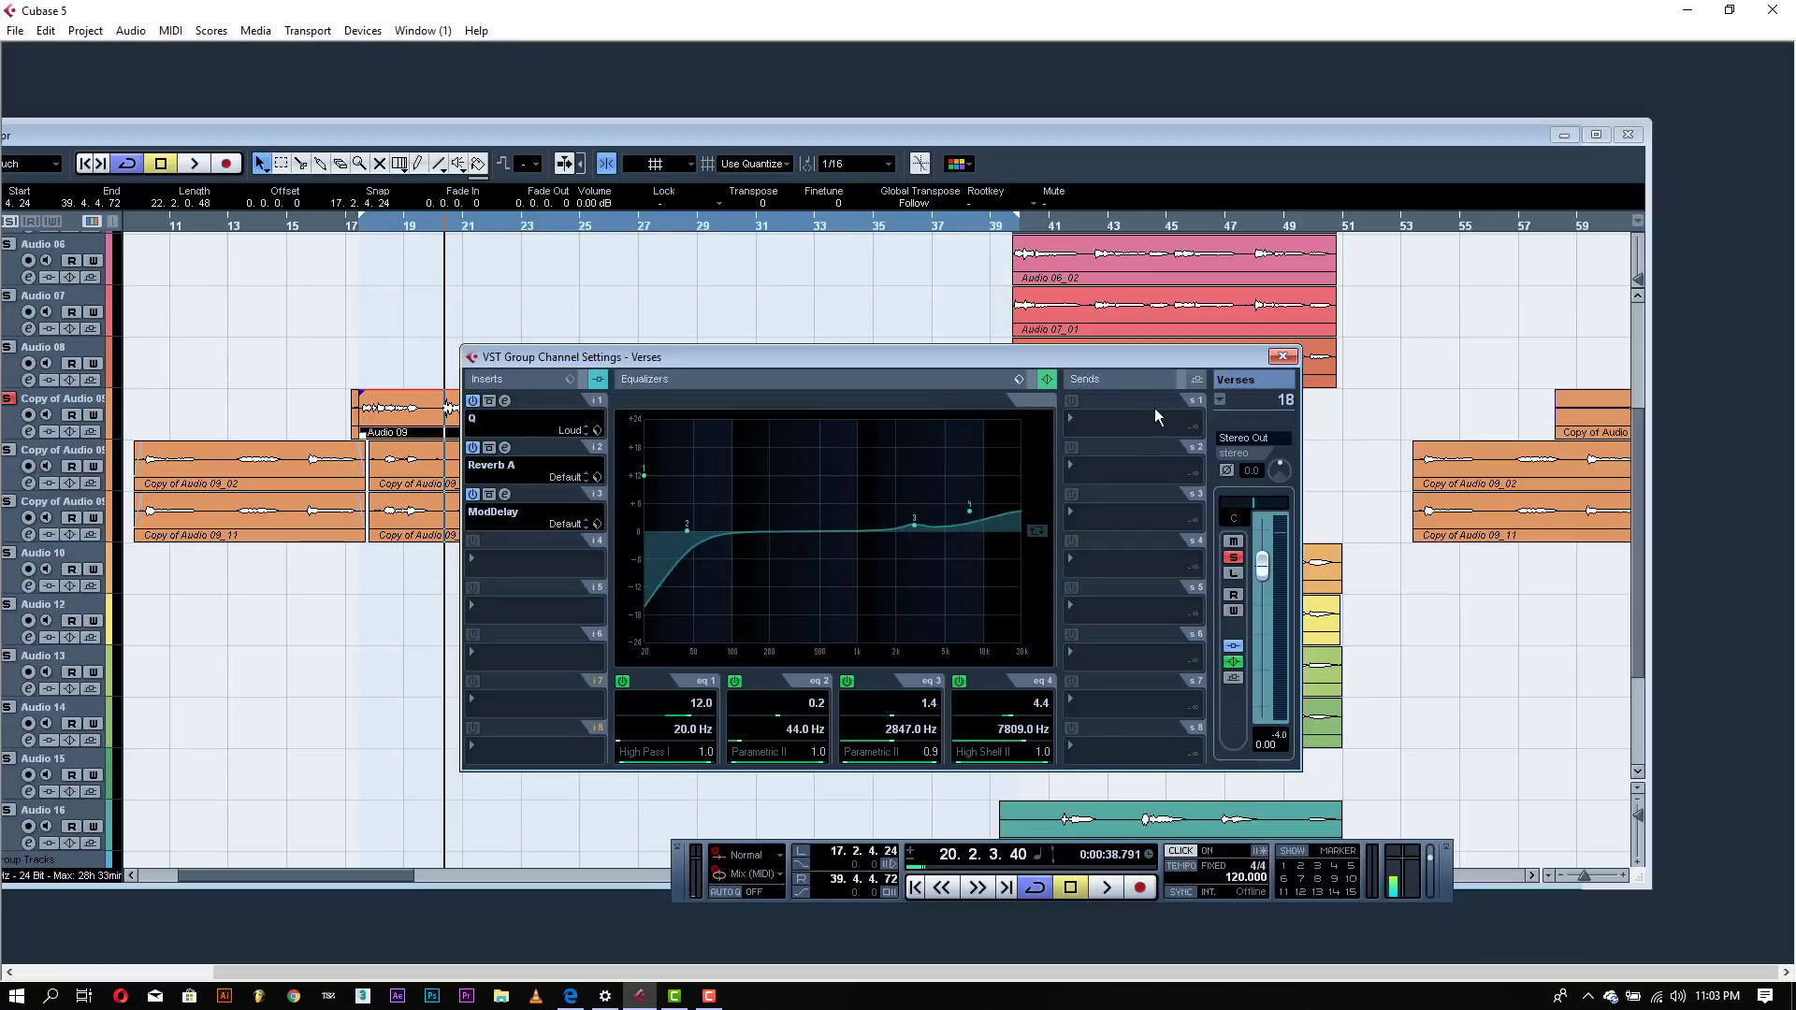
- Return to the maximized project window, solo only tracks 9 and 10 alongside the Verses group, and audition them briefly
click(1282, 357)
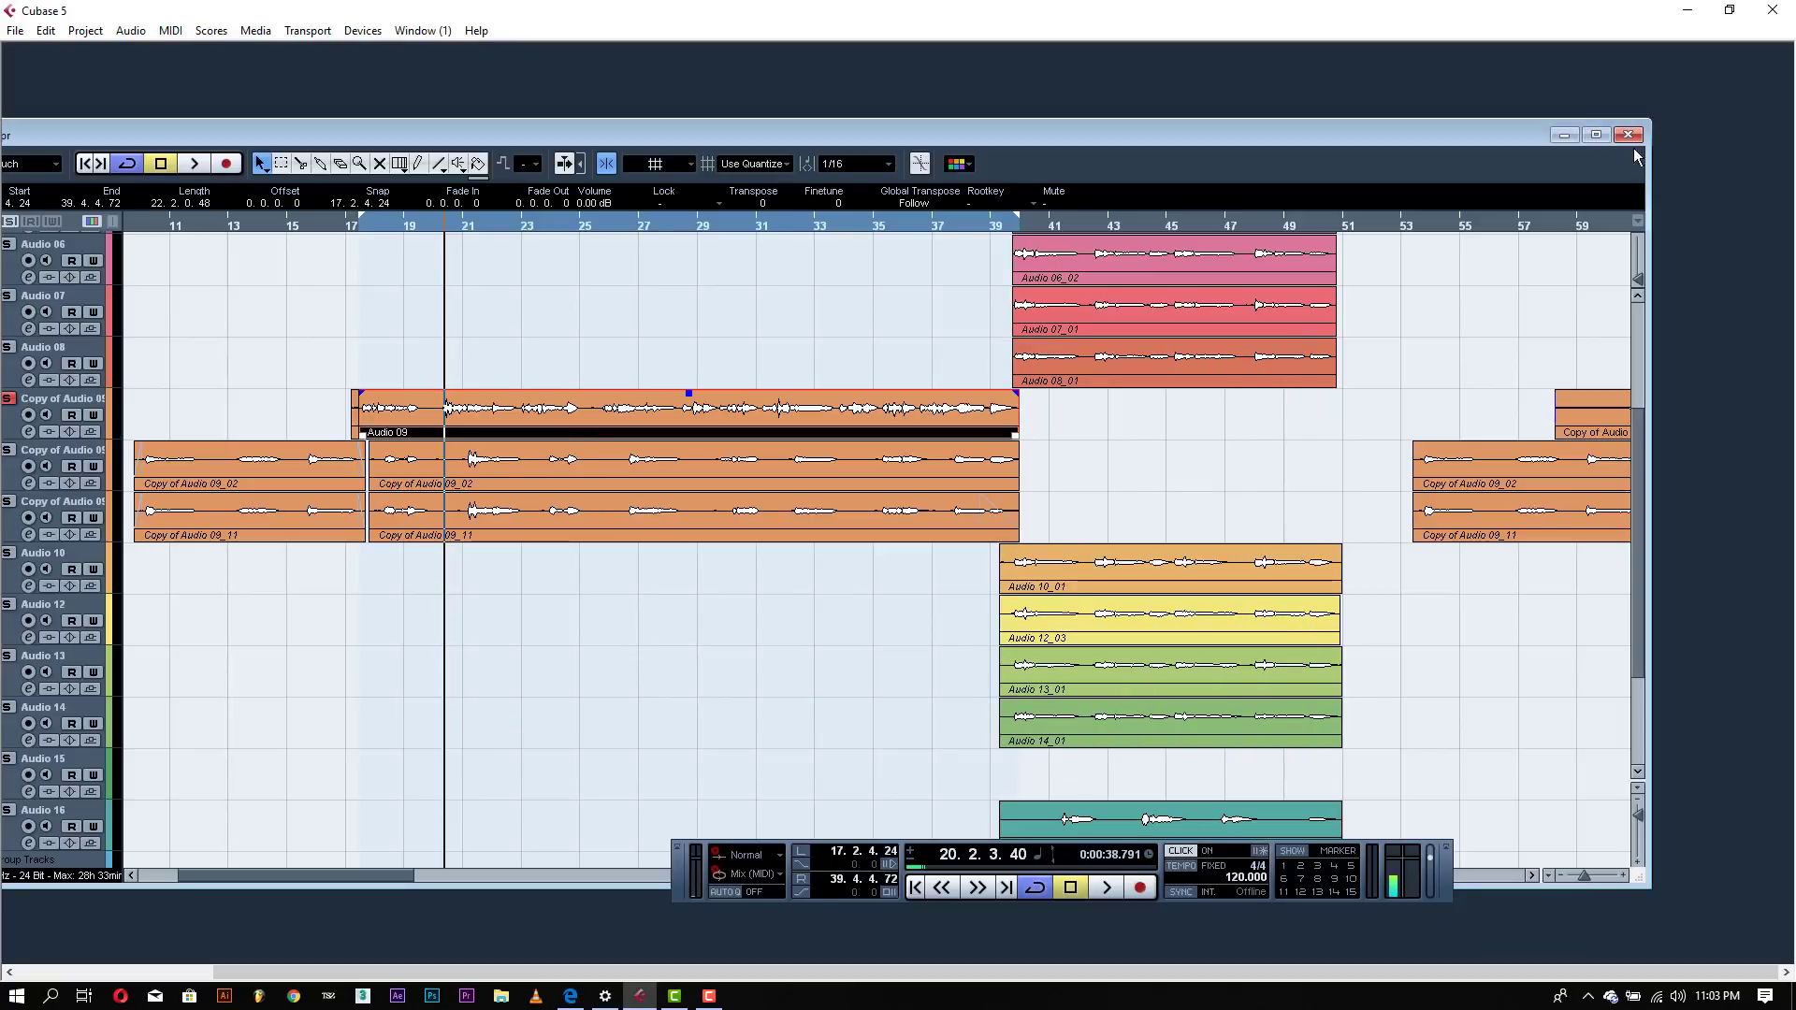
click(1599, 135)
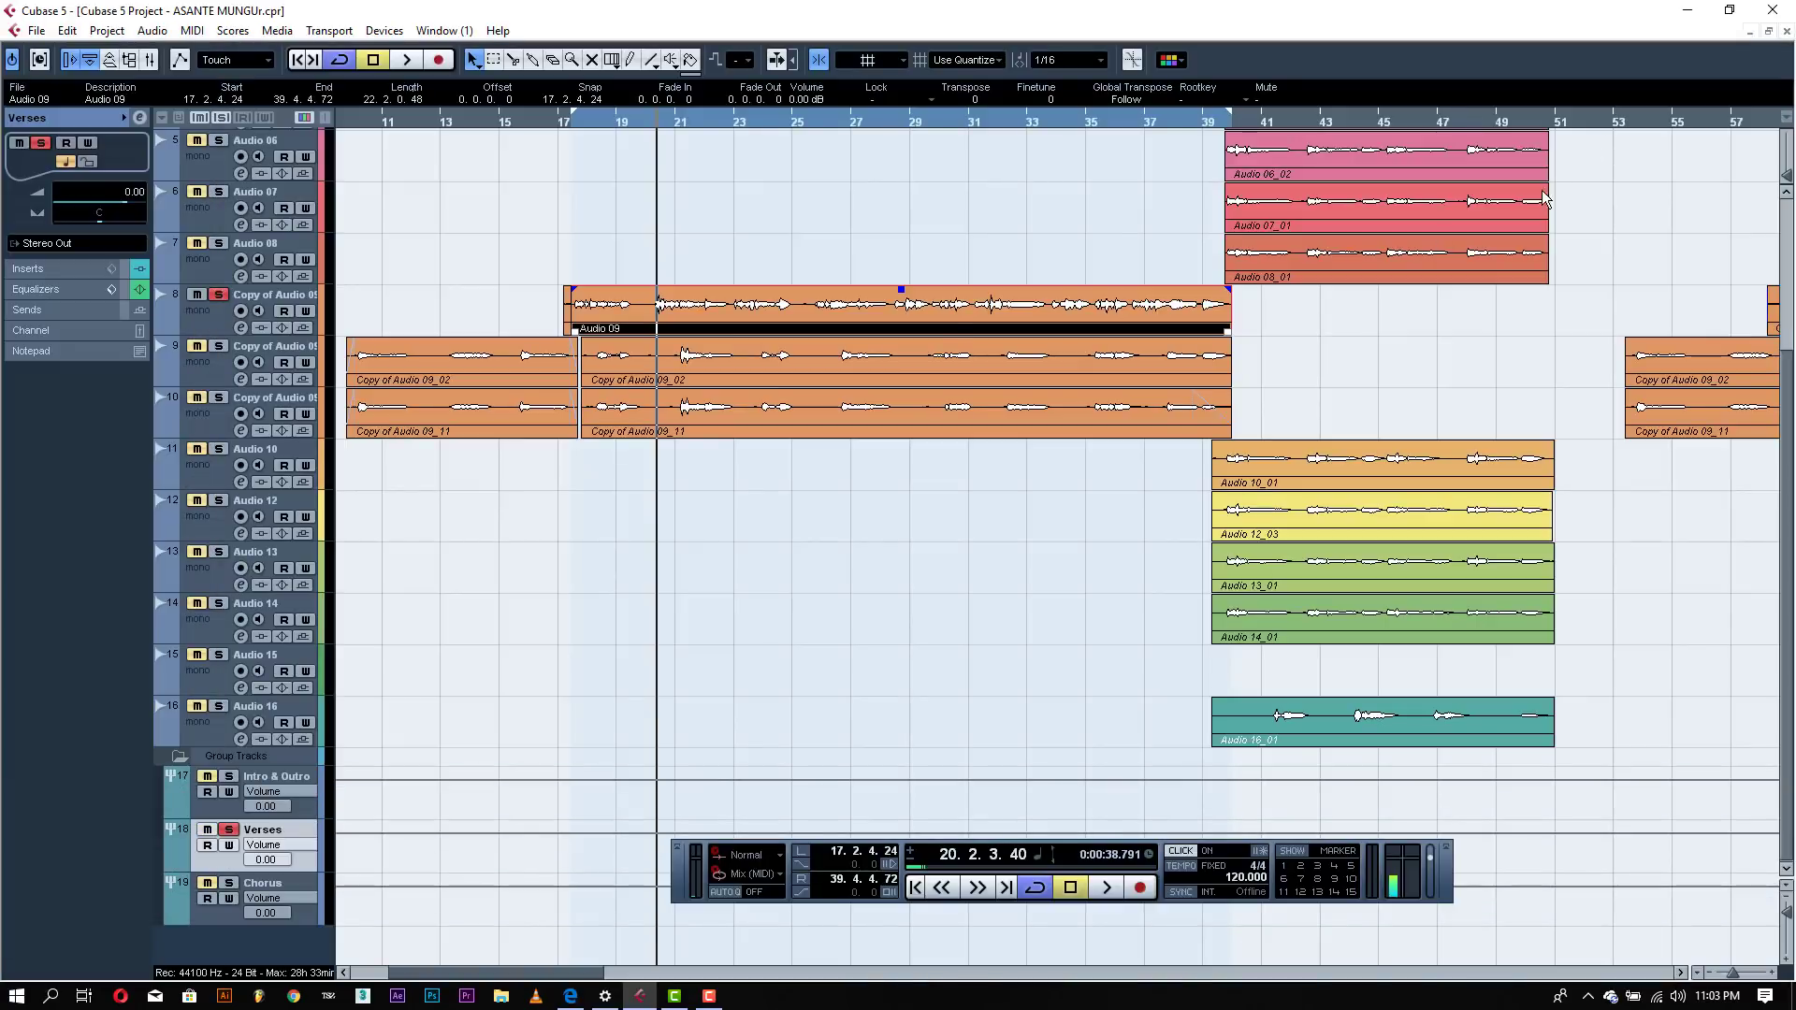
click(201, 357)
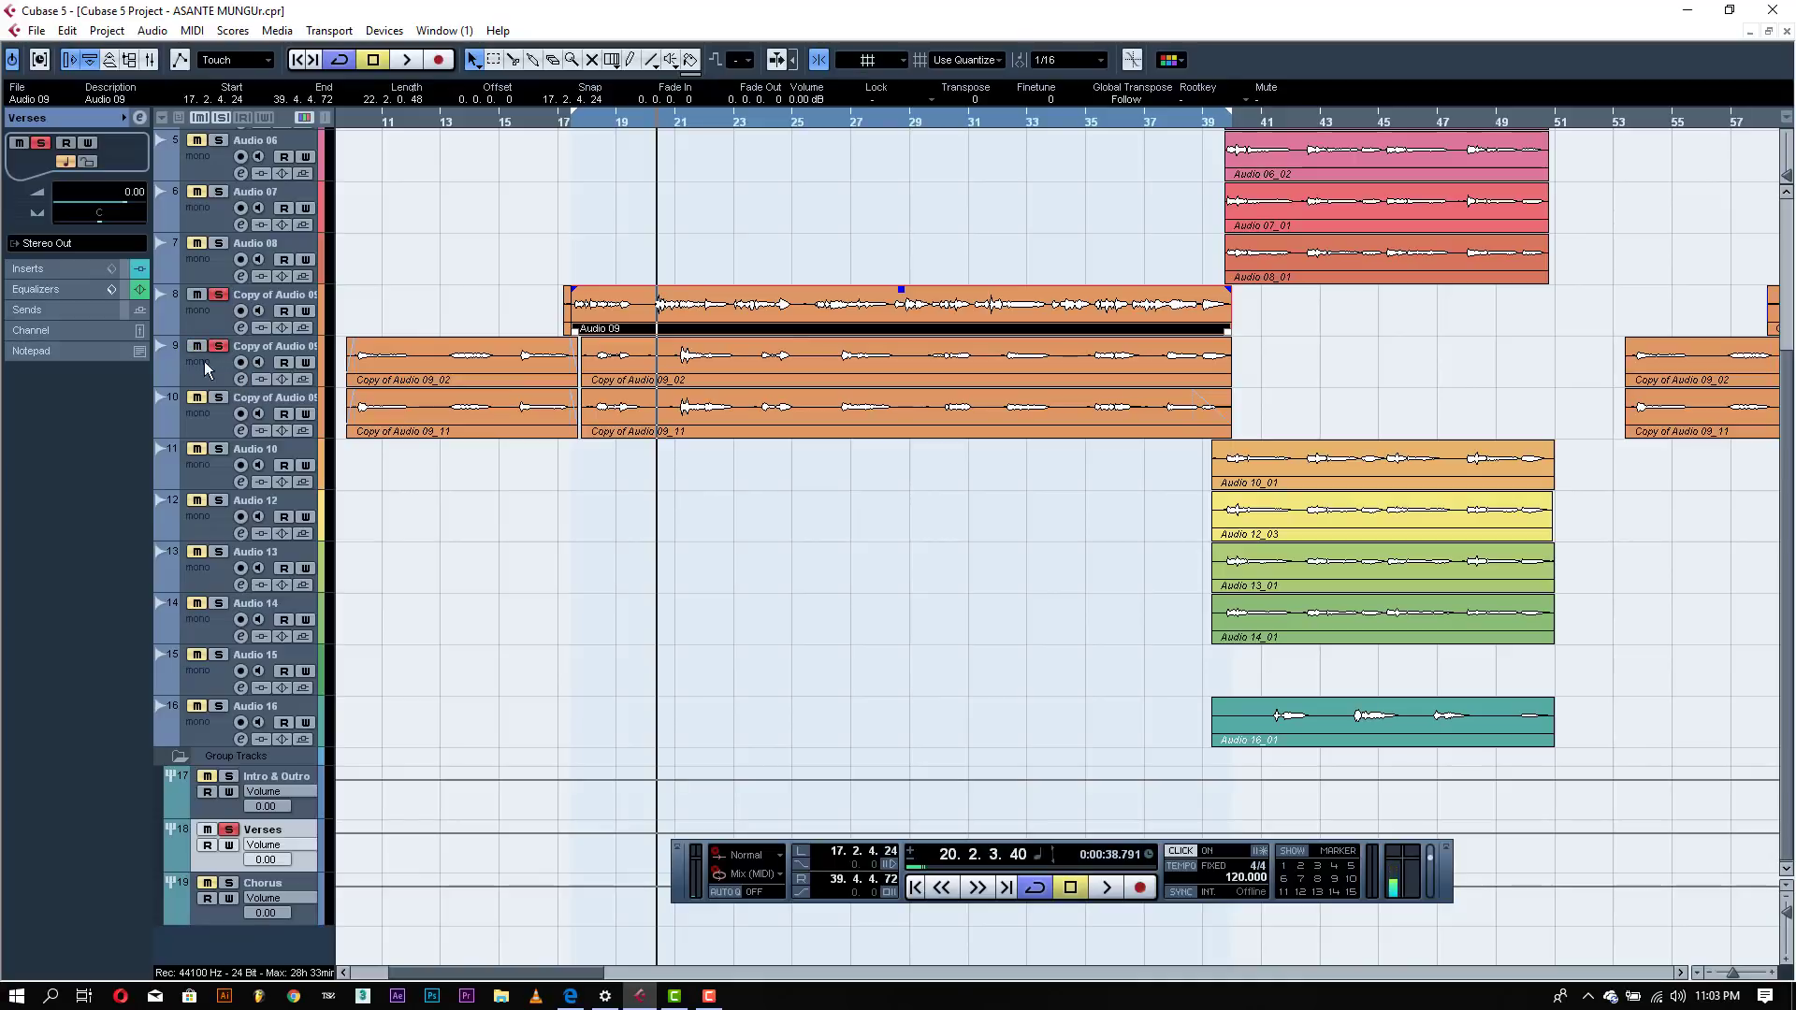
click(216, 428)
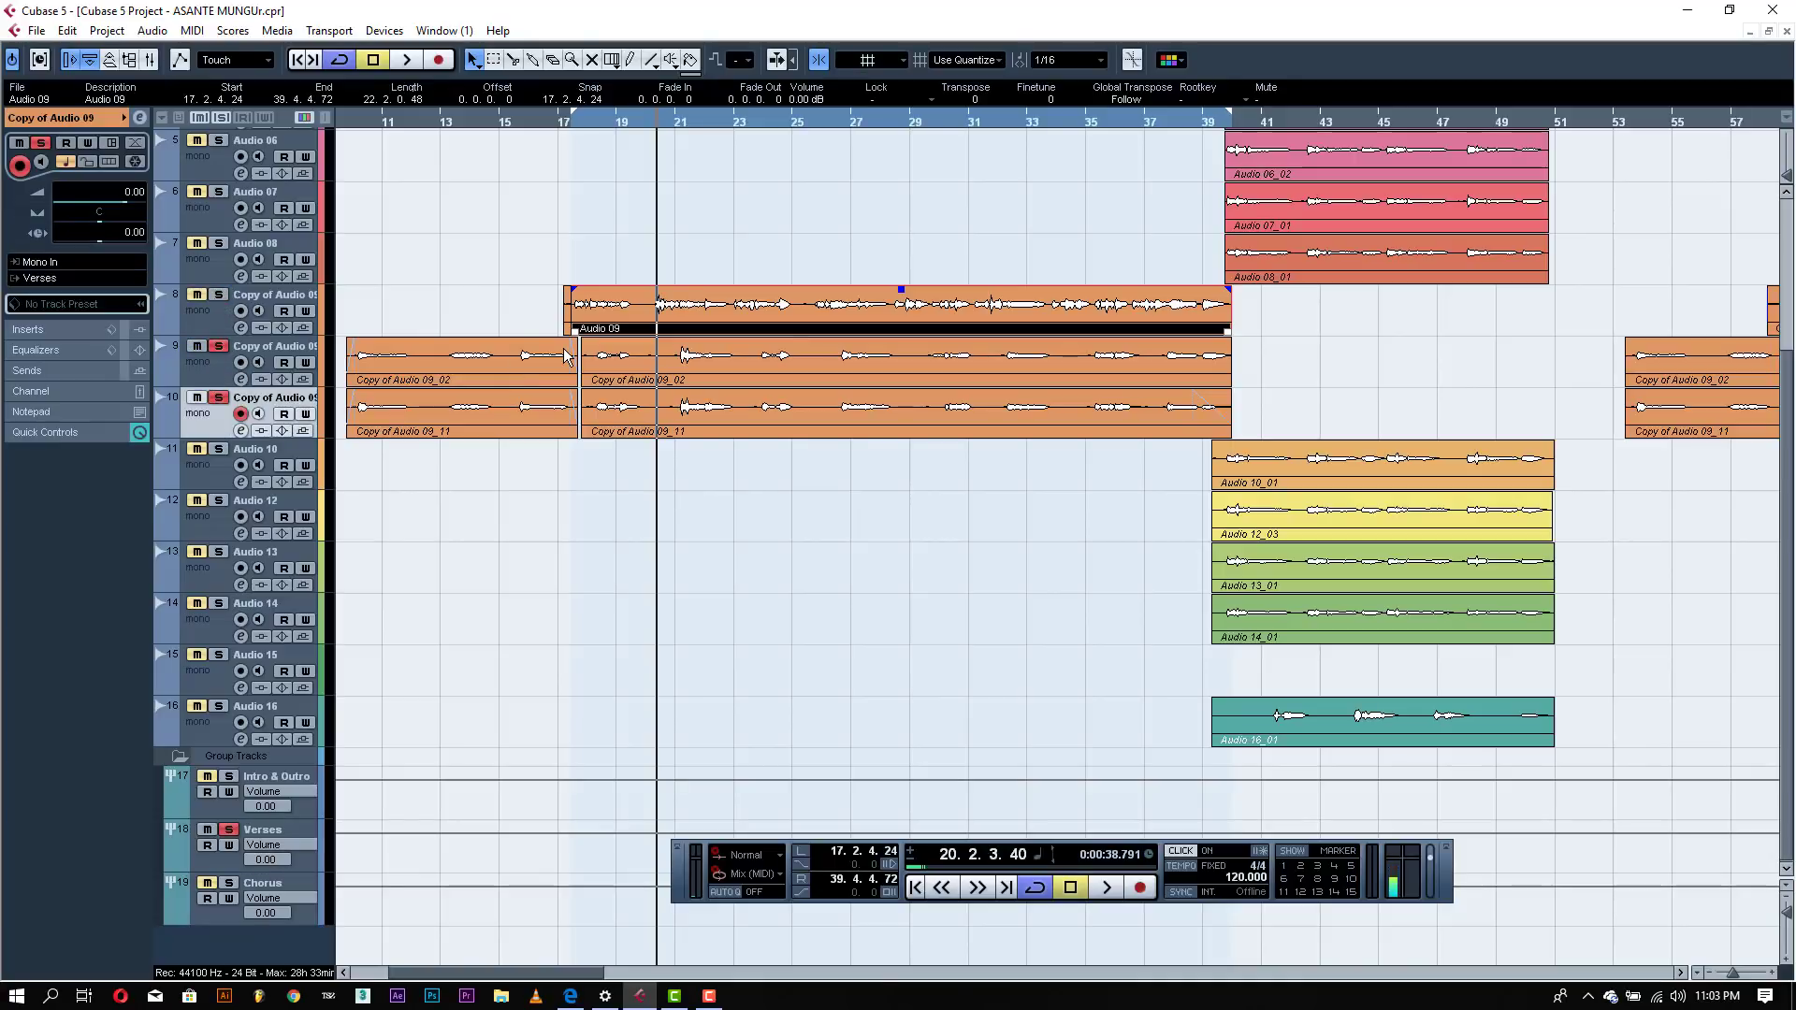
key(space)
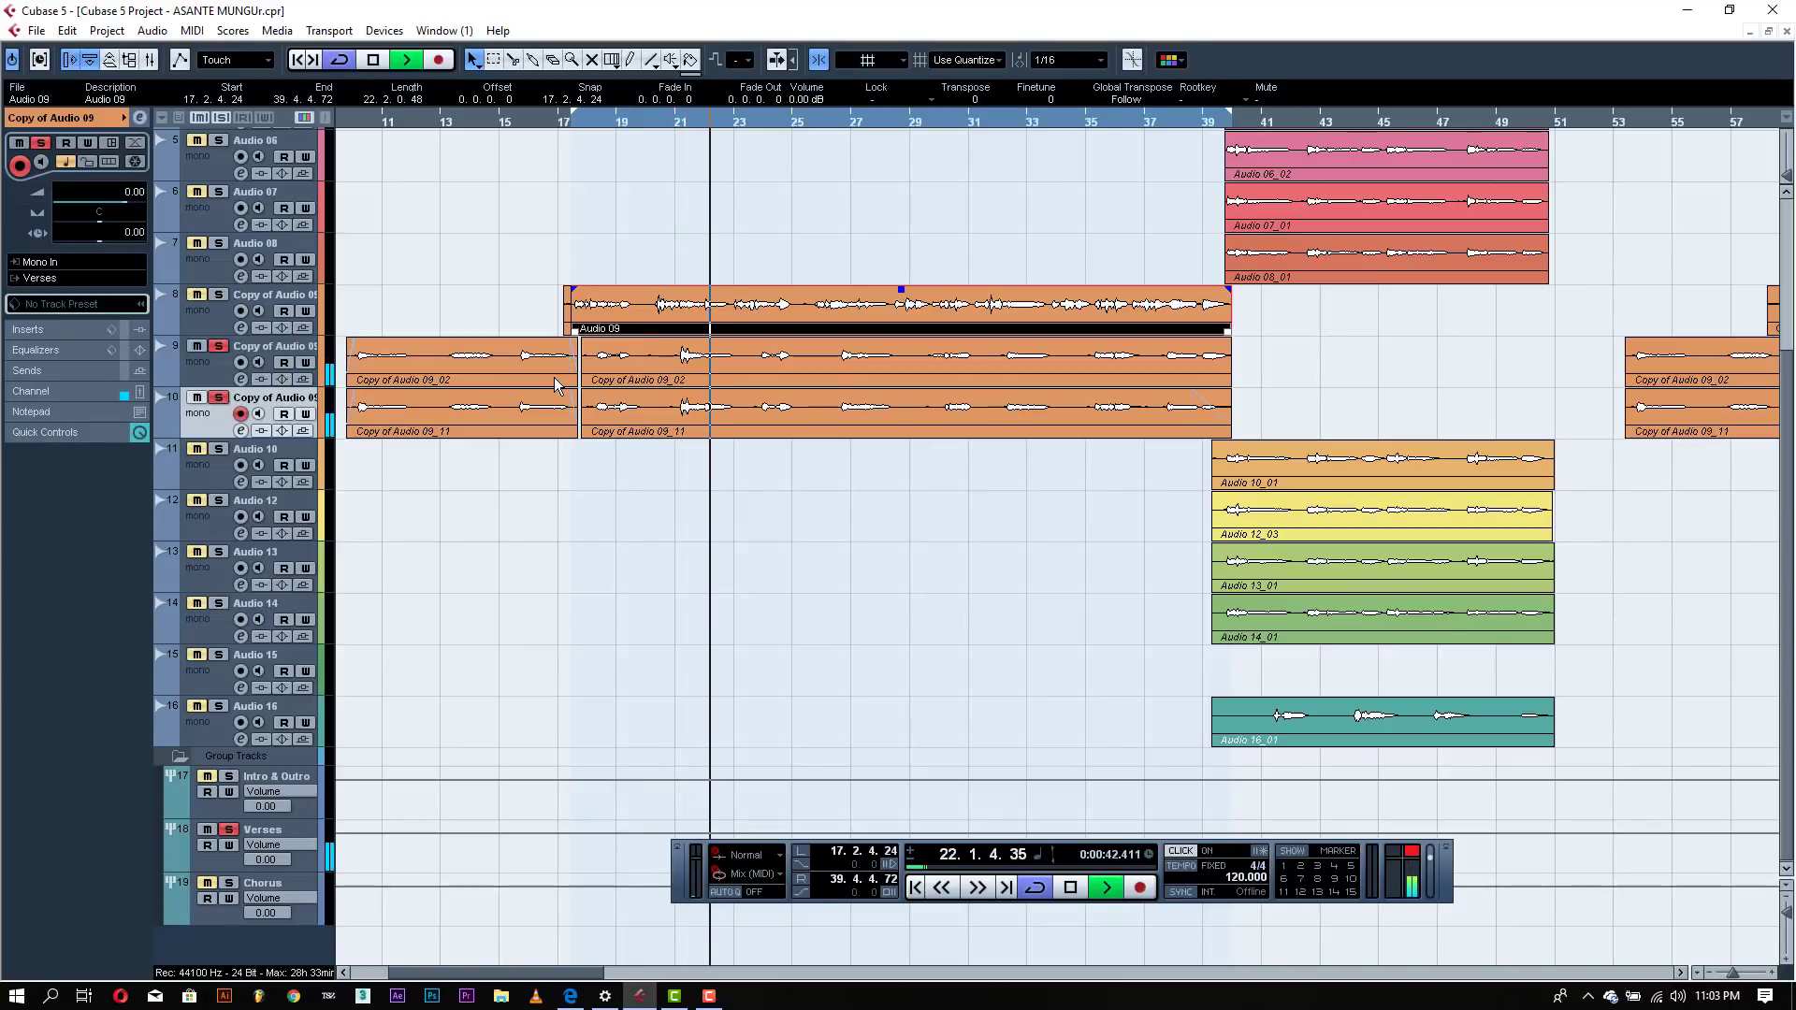
key(space)
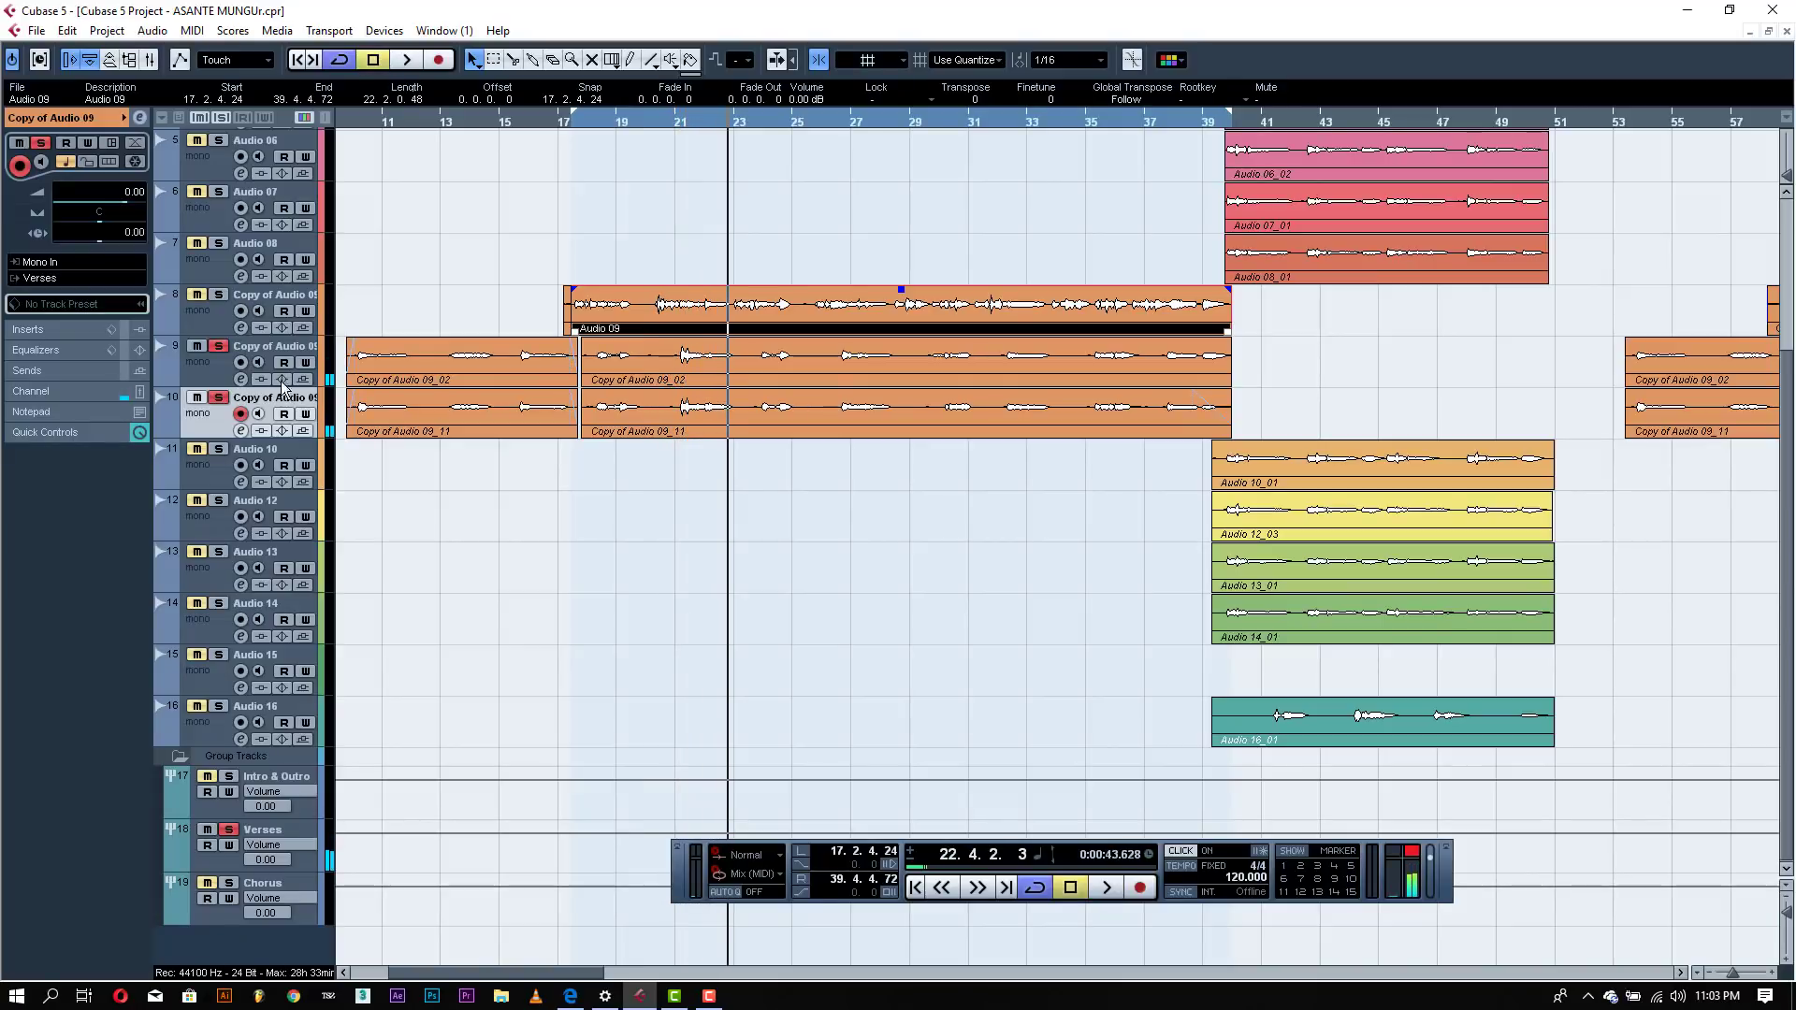
- Set the volume of tracks 9 and 10 together to -6.00 and play them from bar 18
ctrl+click(211, 384)
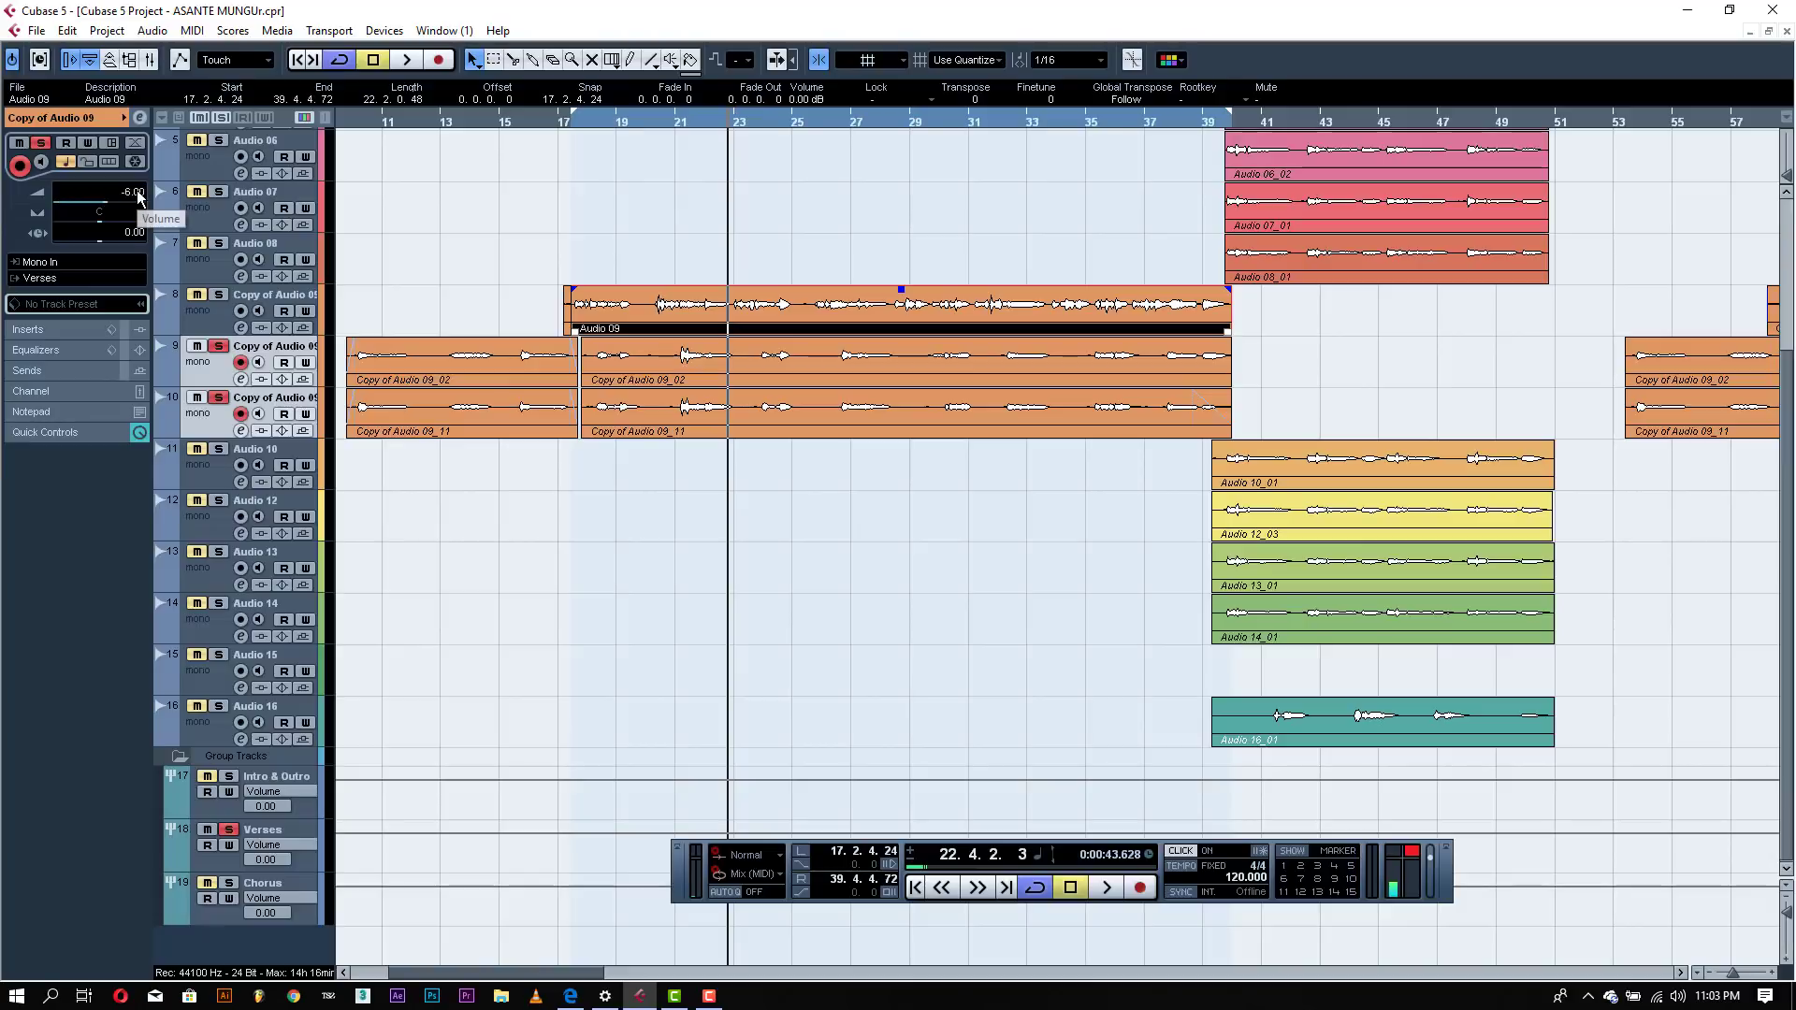
click(560, 249)
click(604, 127)
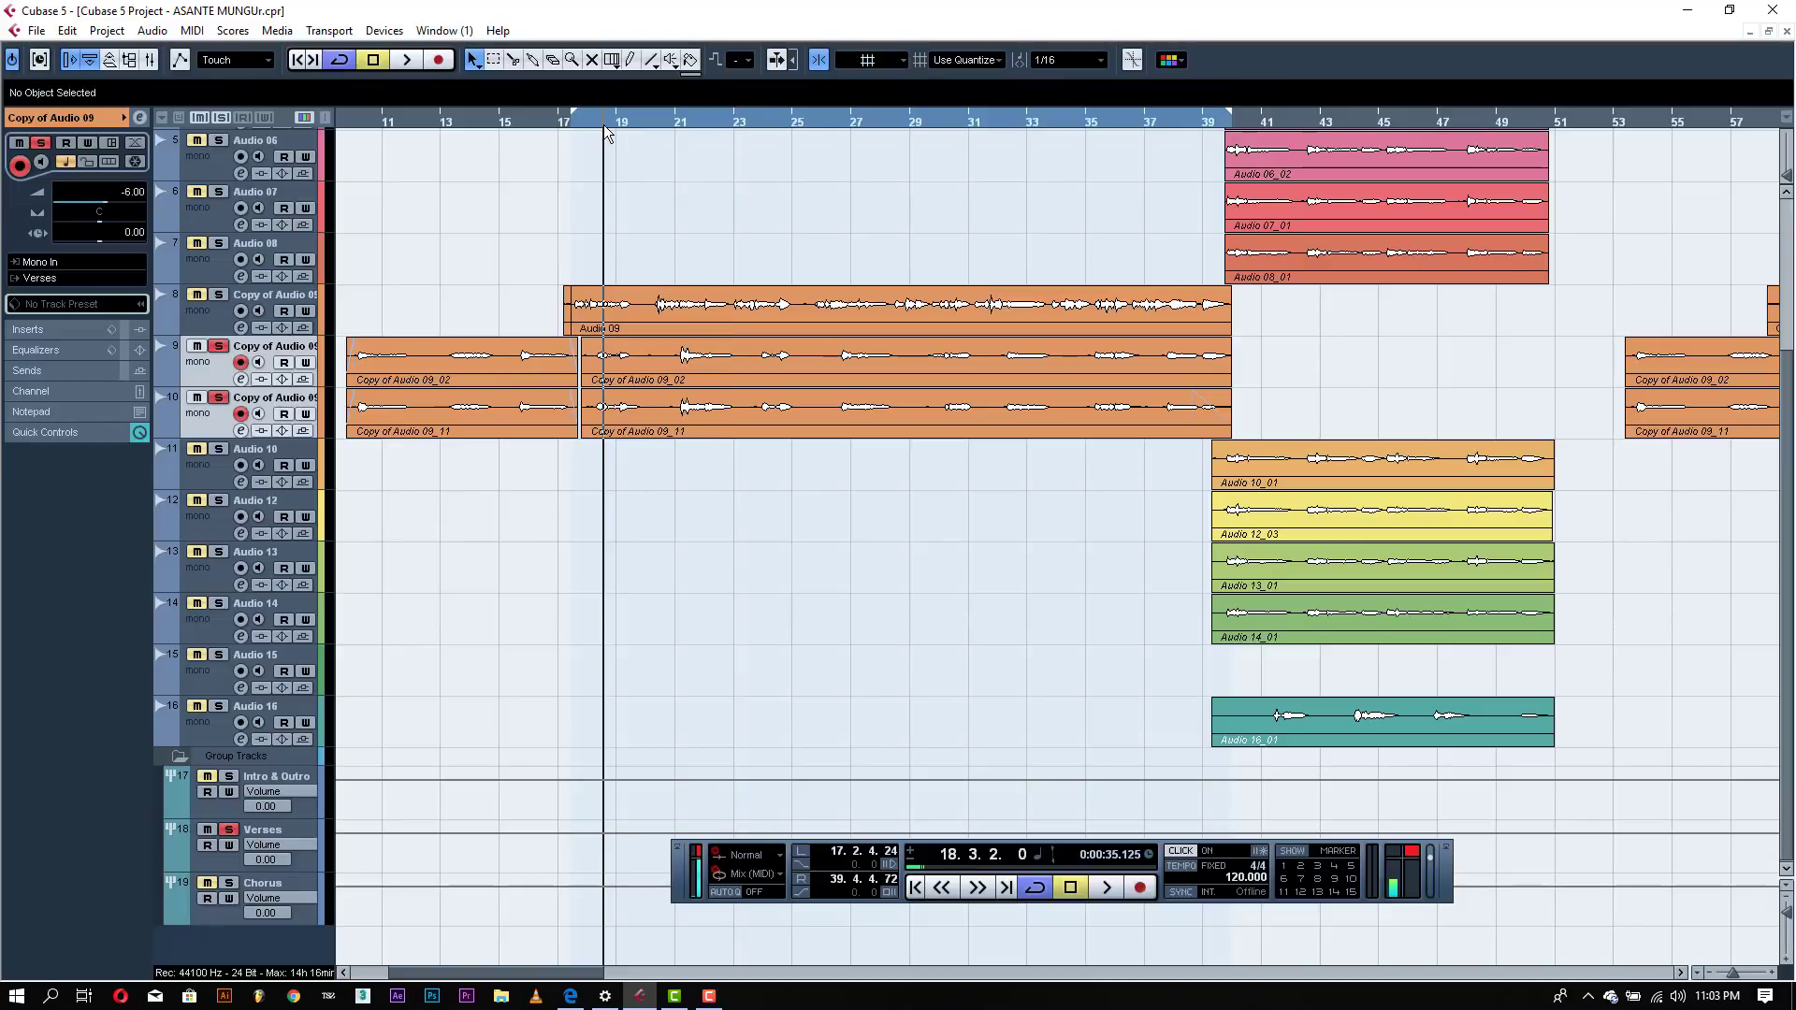
key(space)
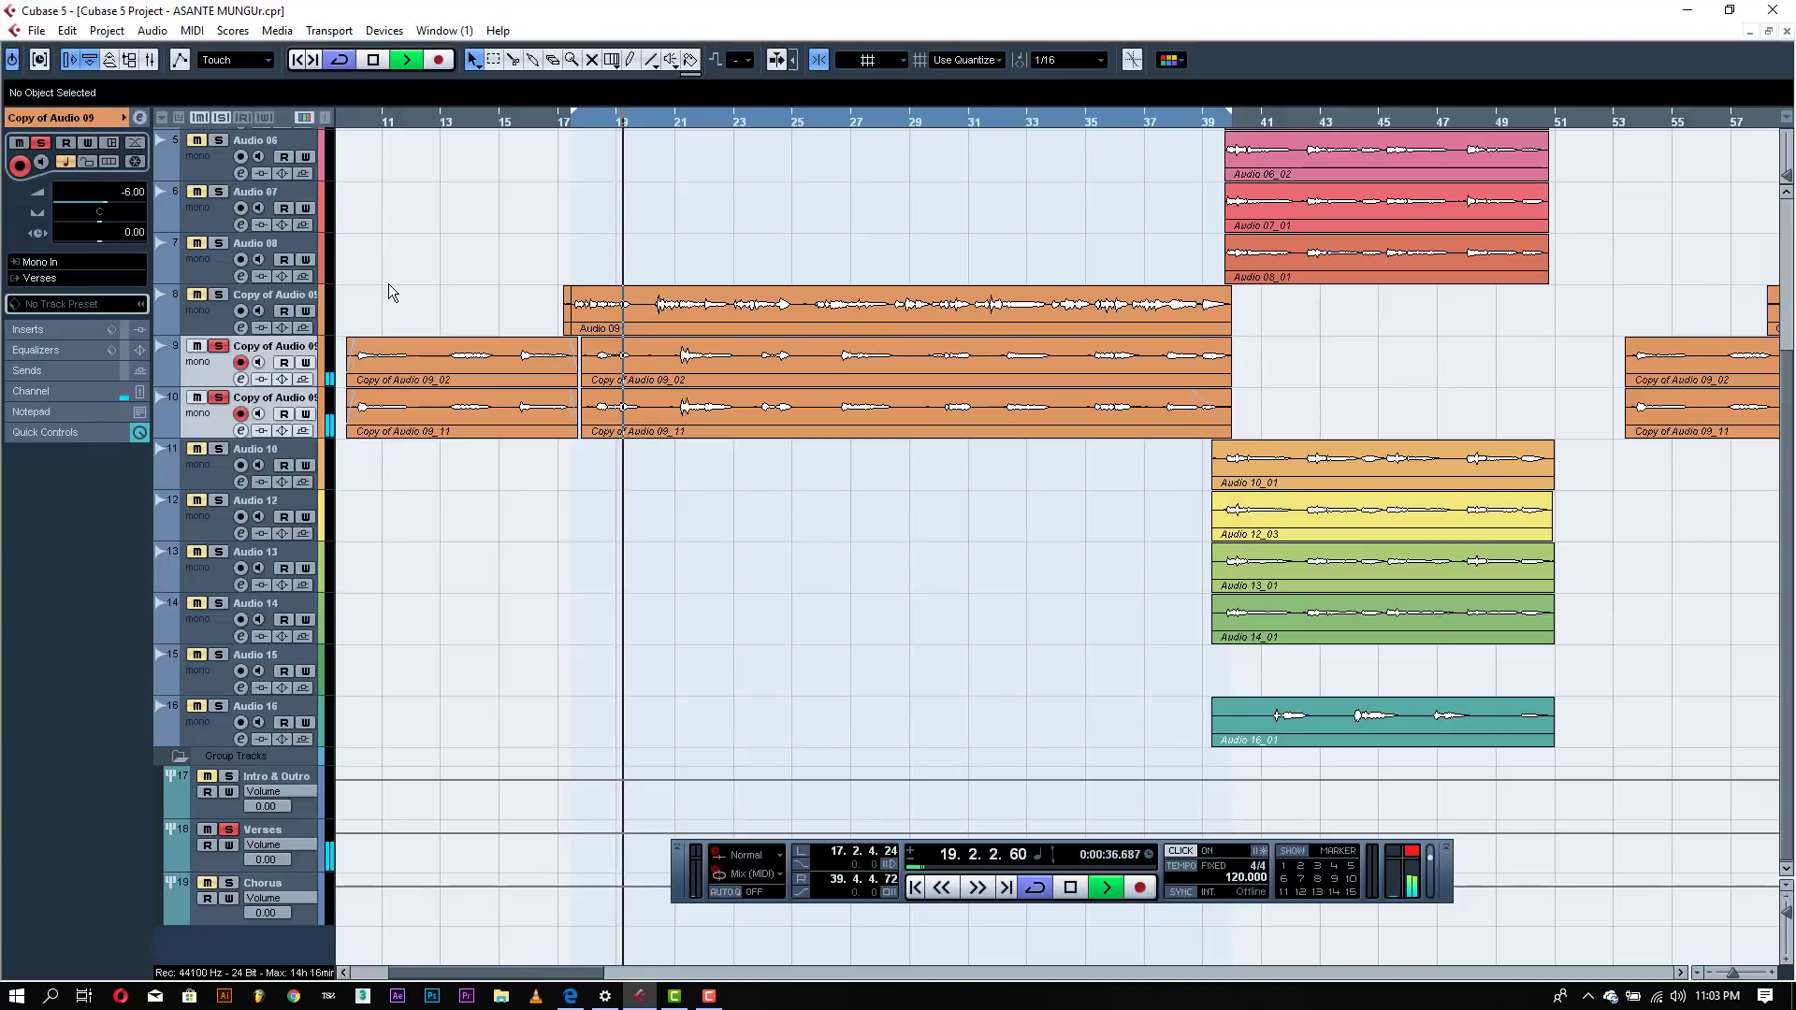
click(596, 371)
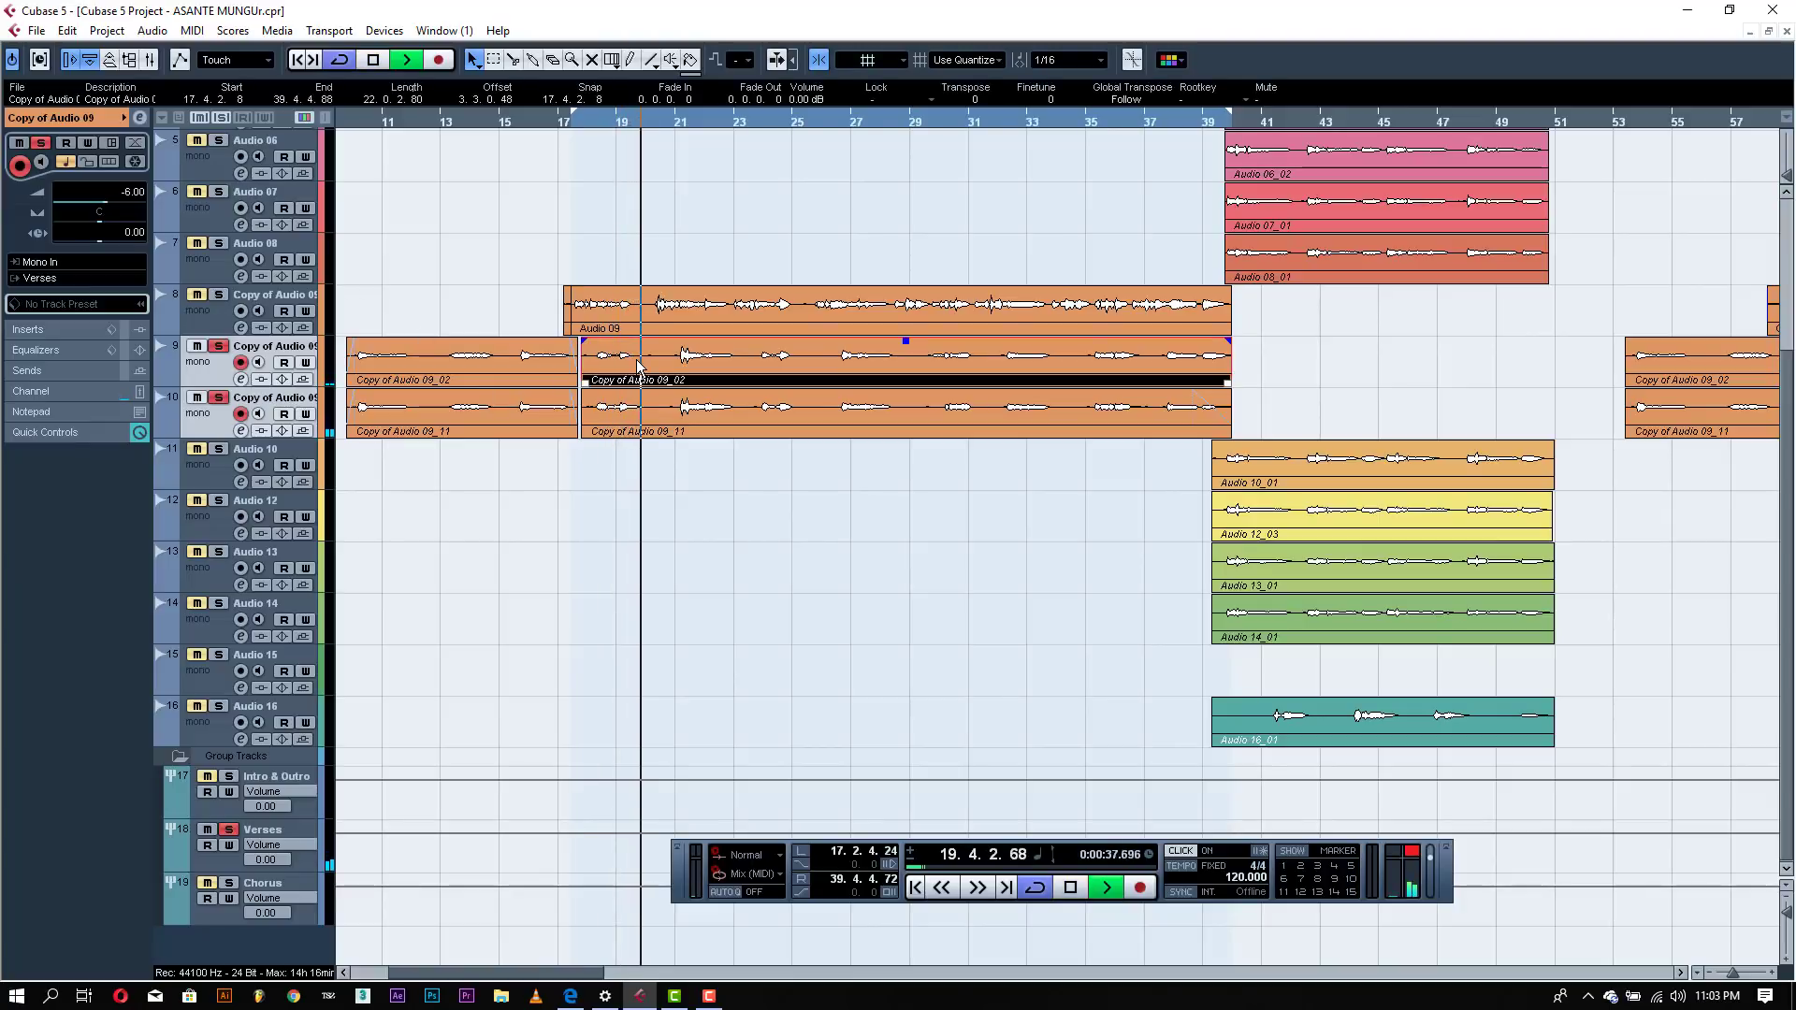
- Lower track 9's volume to -10.00 and stop playback
click(208, 373)
drag(106, 203, 93, 200)
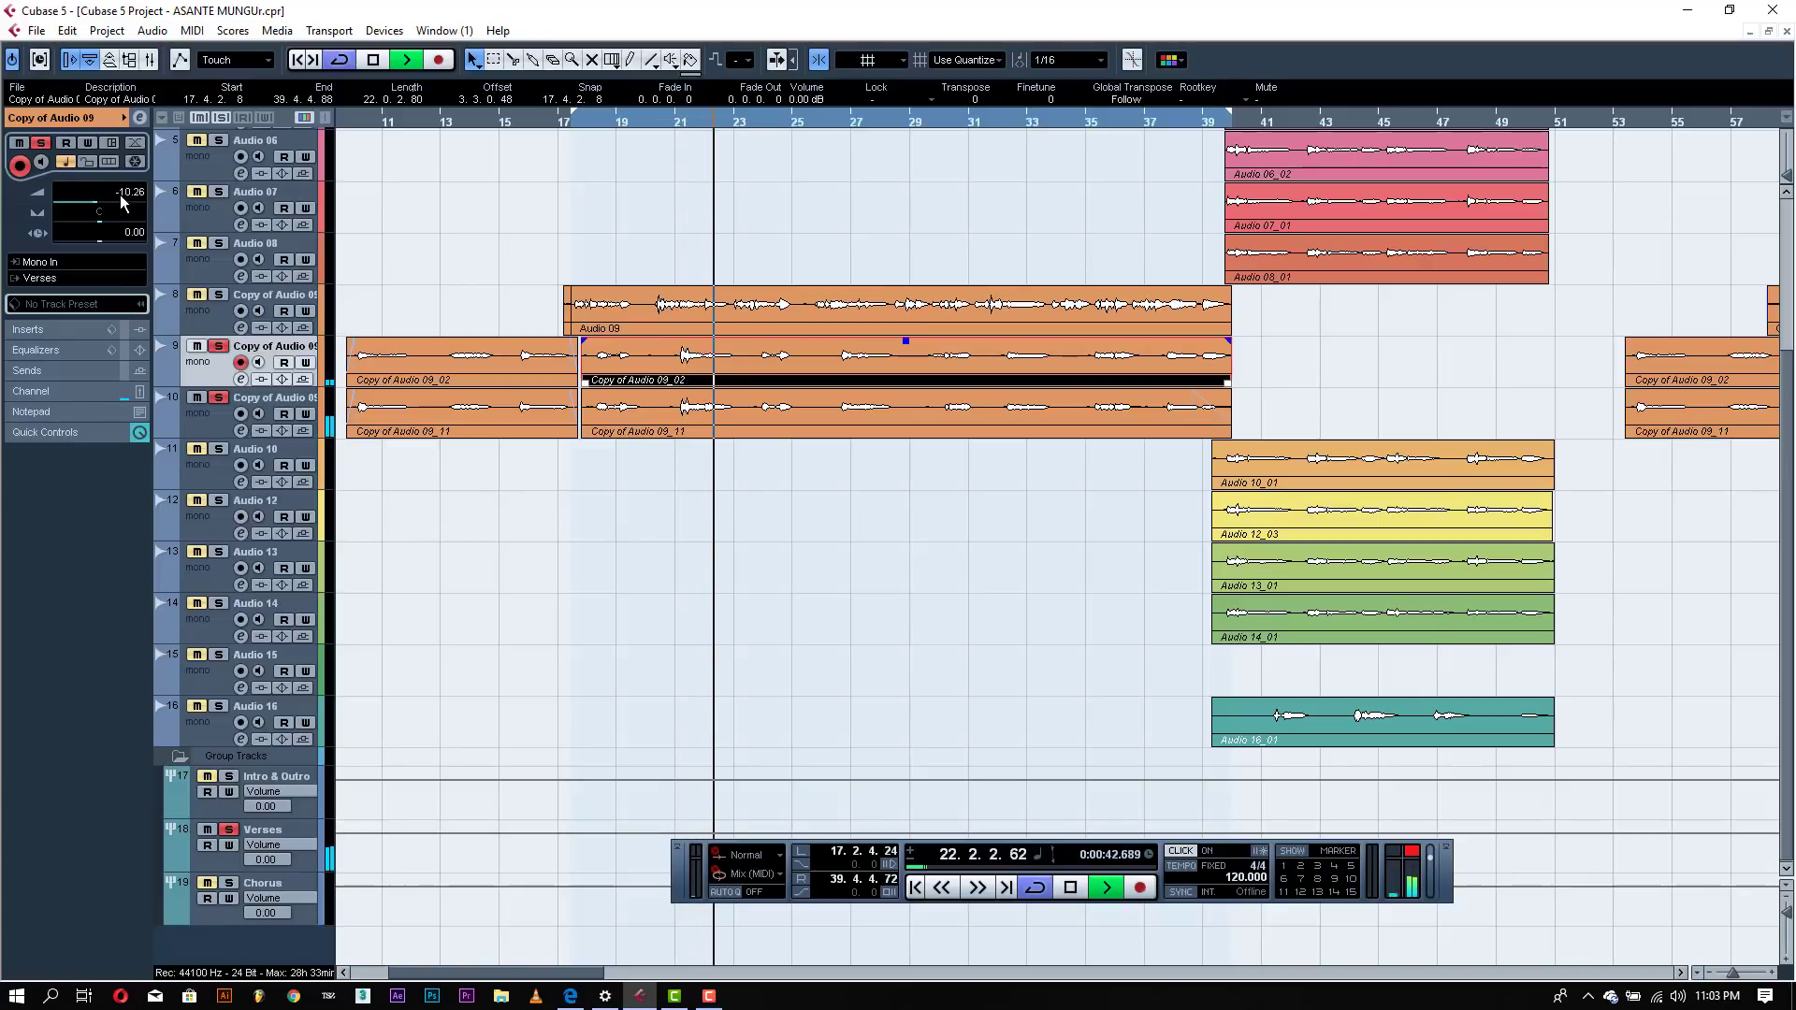
key(space)
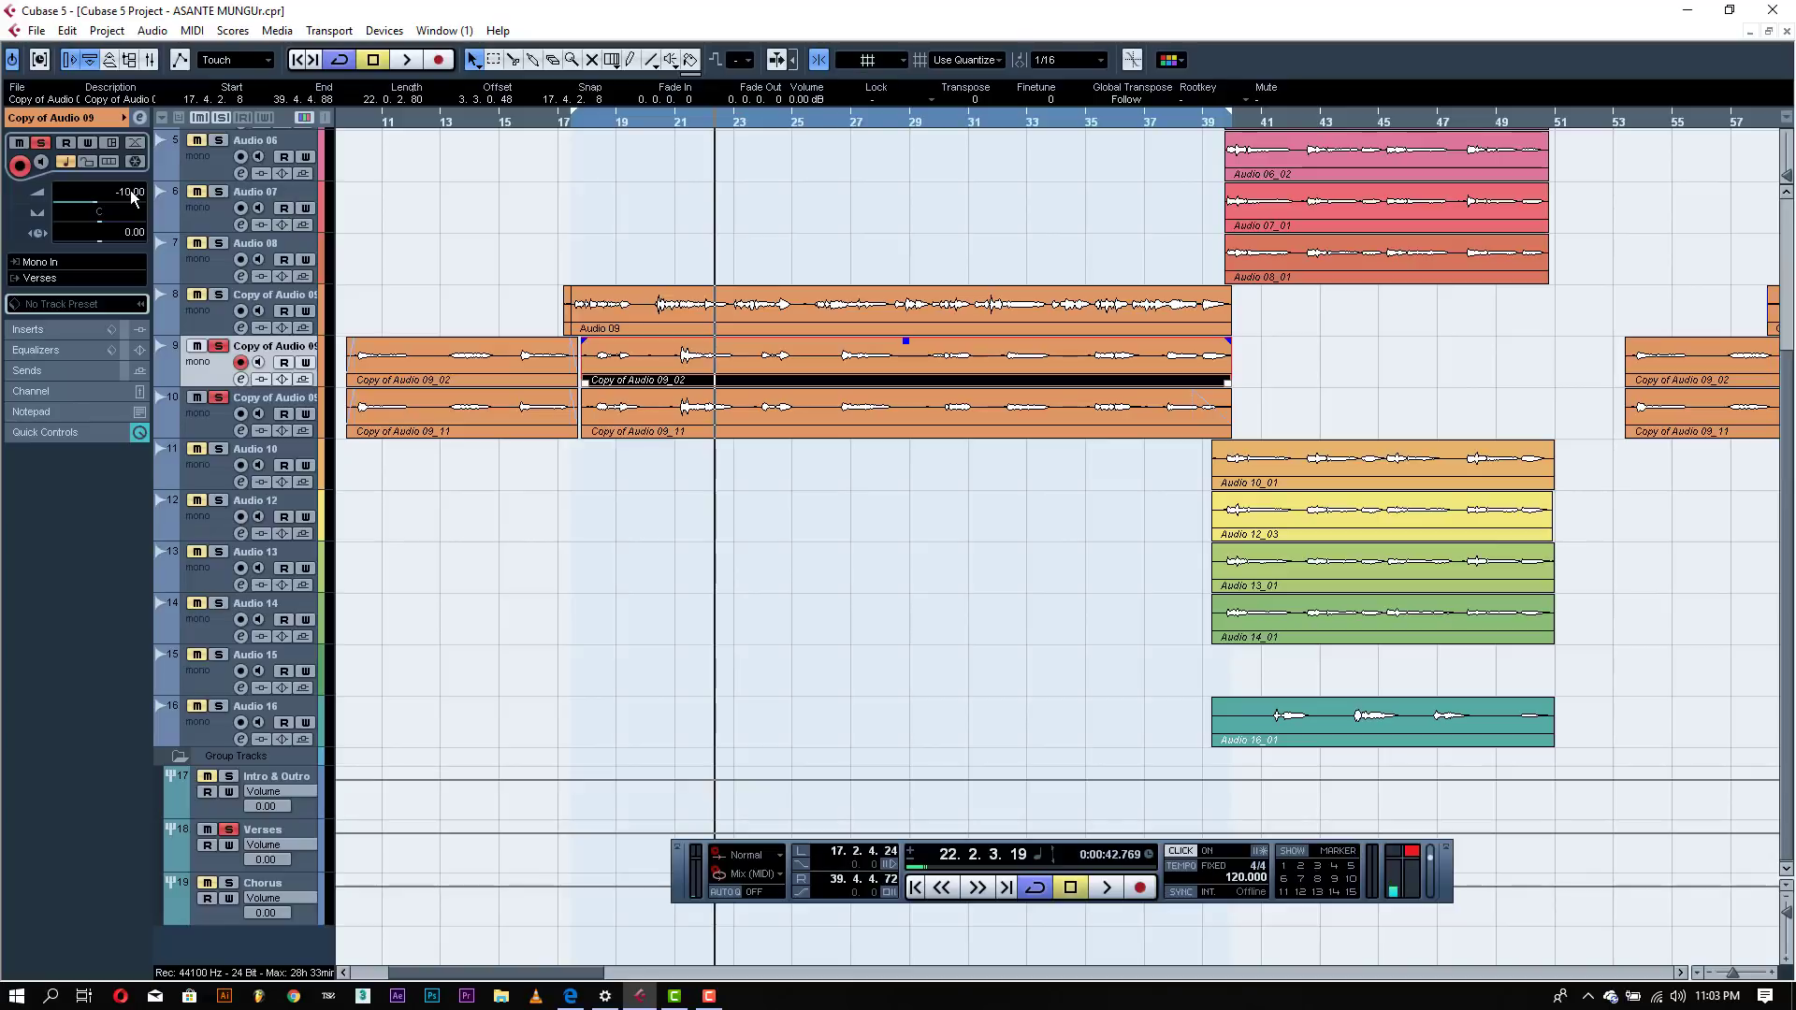
- Set track 10's volume to -10.00, pan track 10 to L60 and track 9 to R60, and audition the pair
click(221, 417)
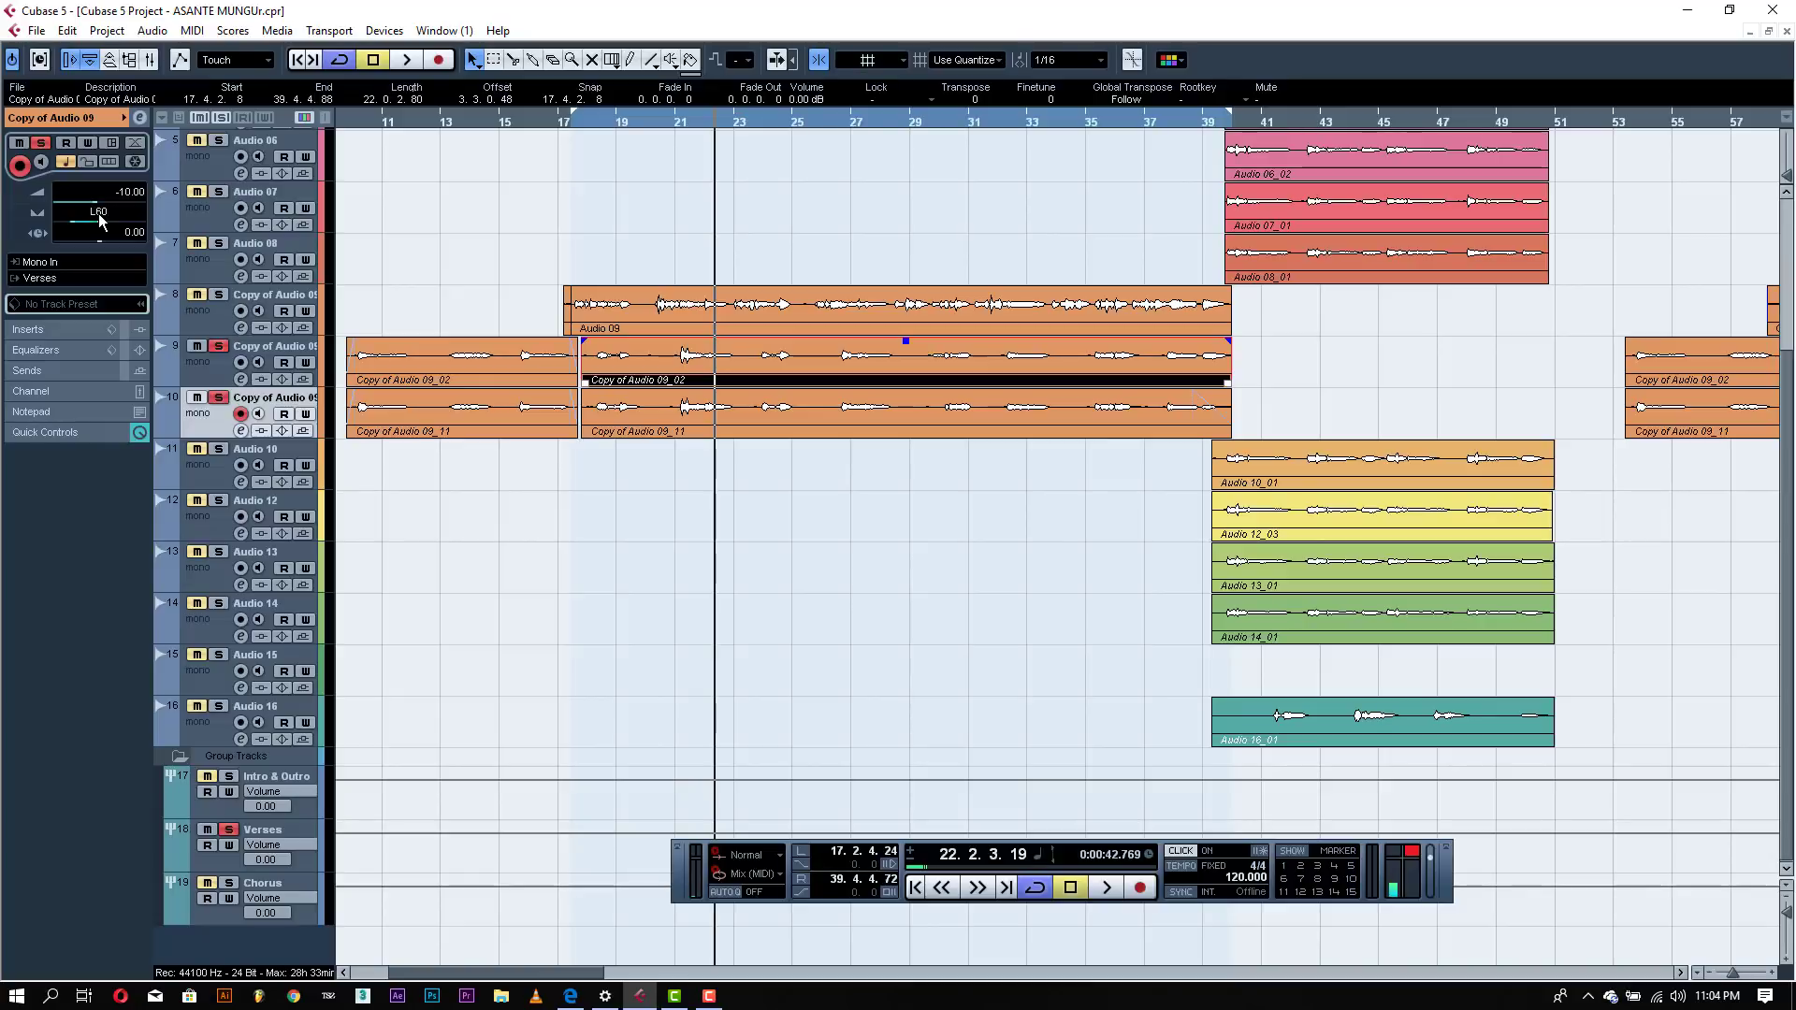
click(208, 374)
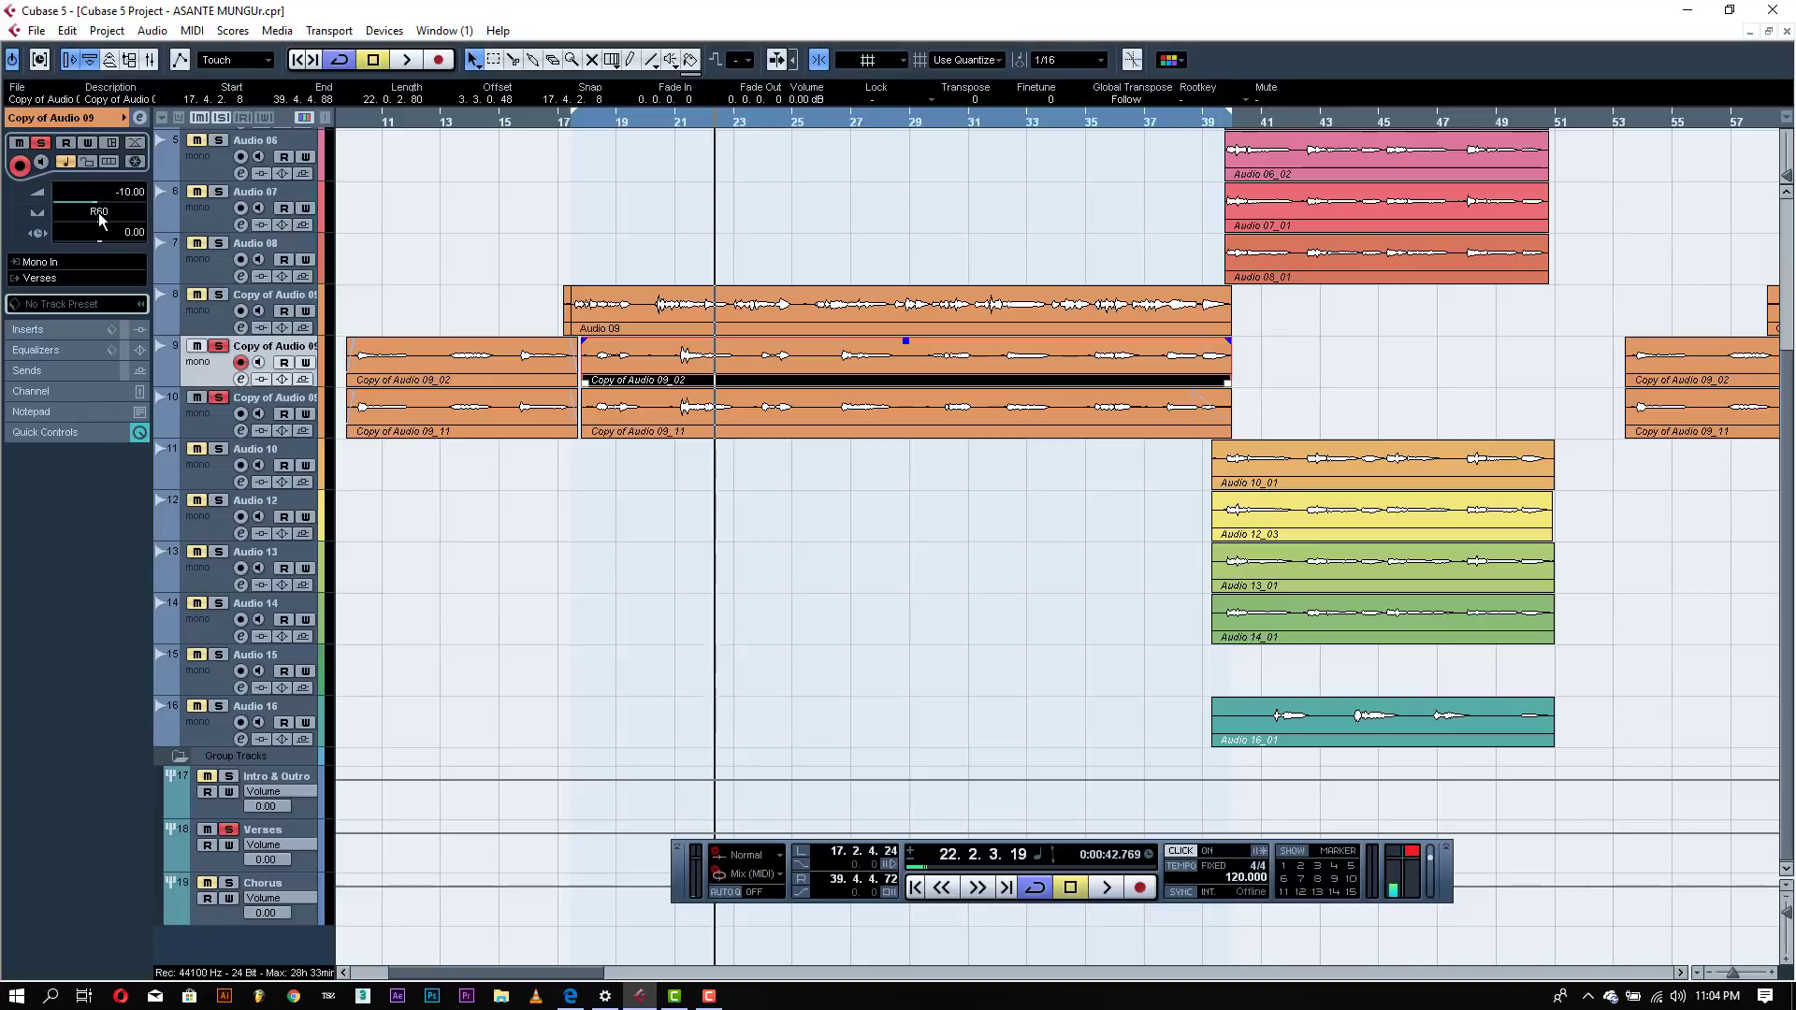
key(space)
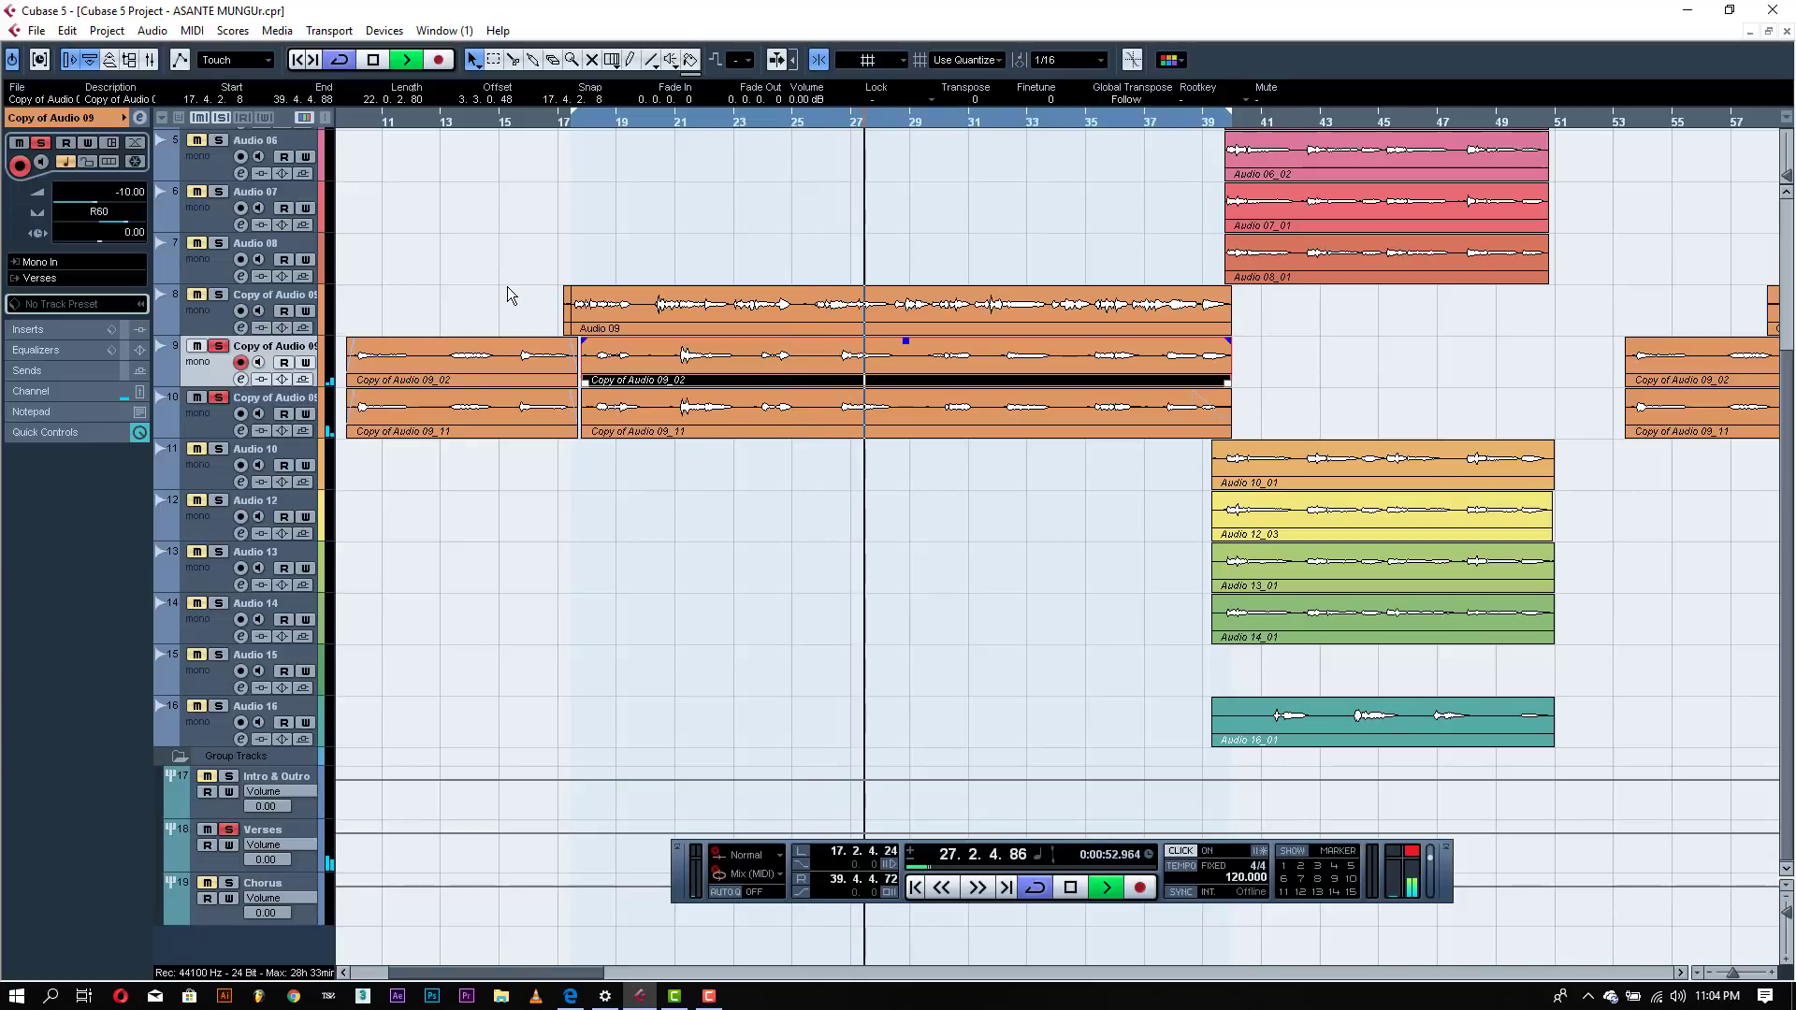
key(space)
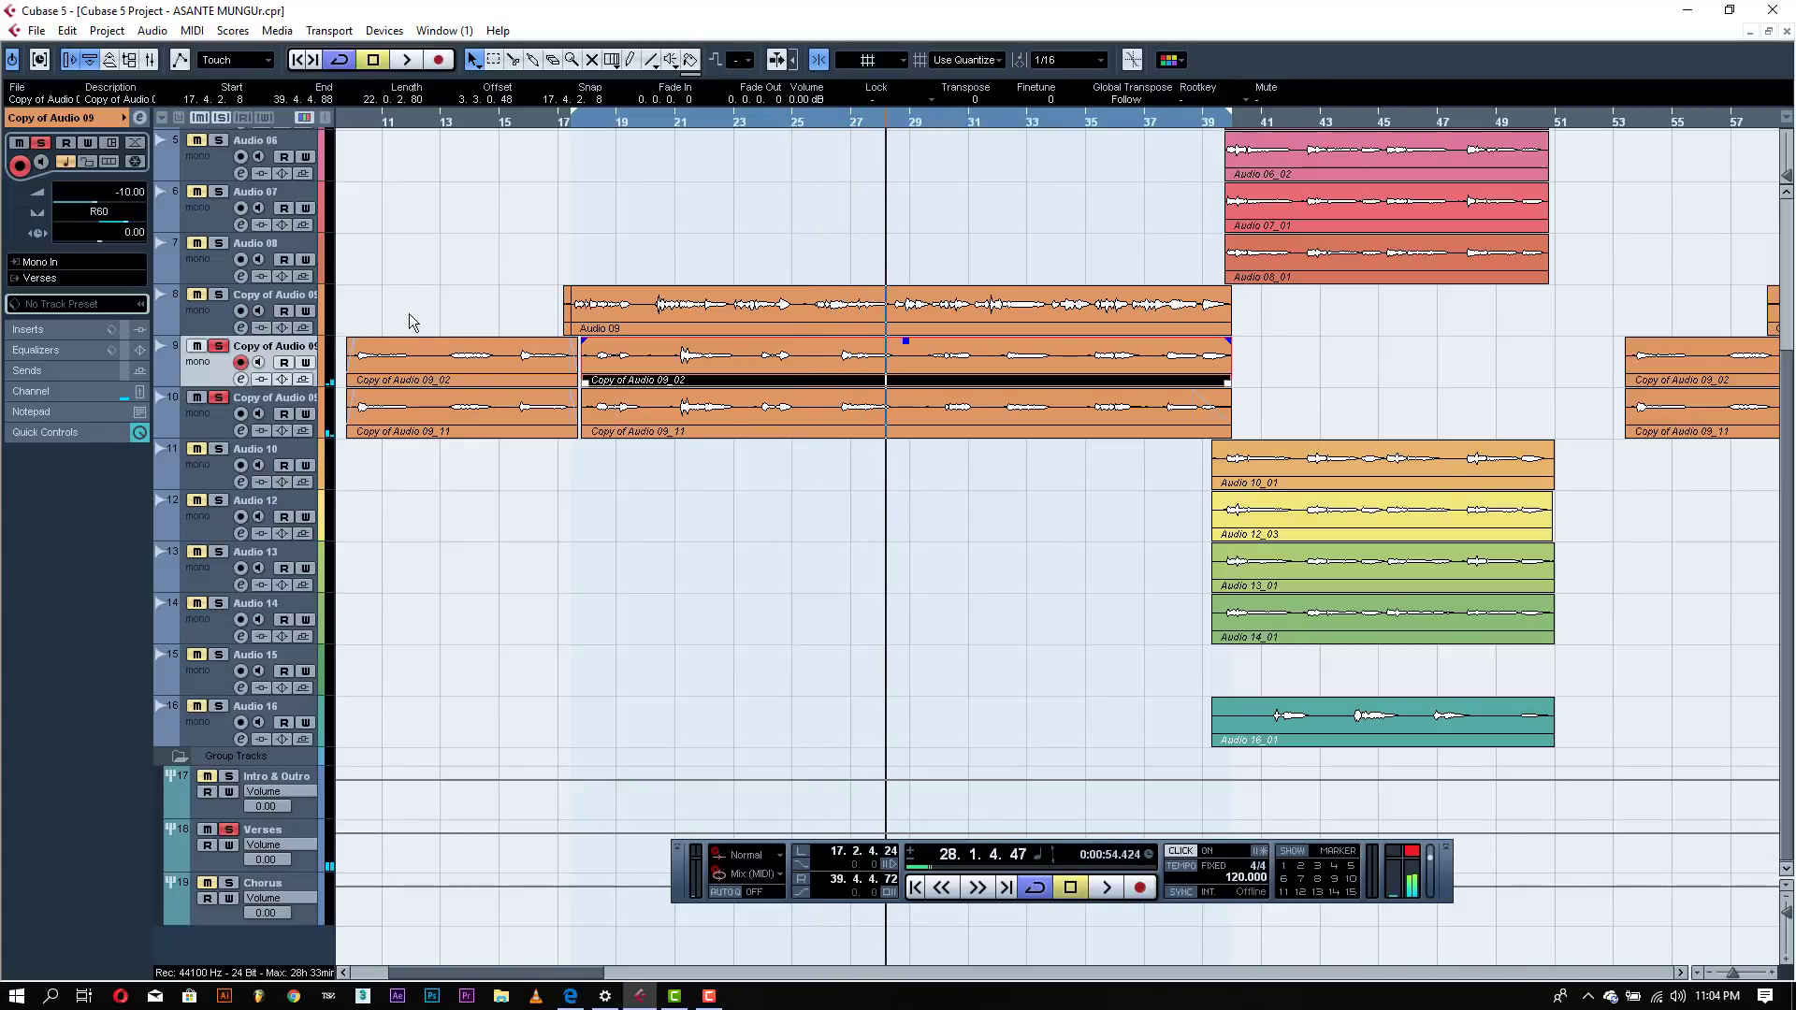
- Solo track 8 alongside tracks 9 and 10 and play the three verse vocals together
click(220, 295)
key(space)
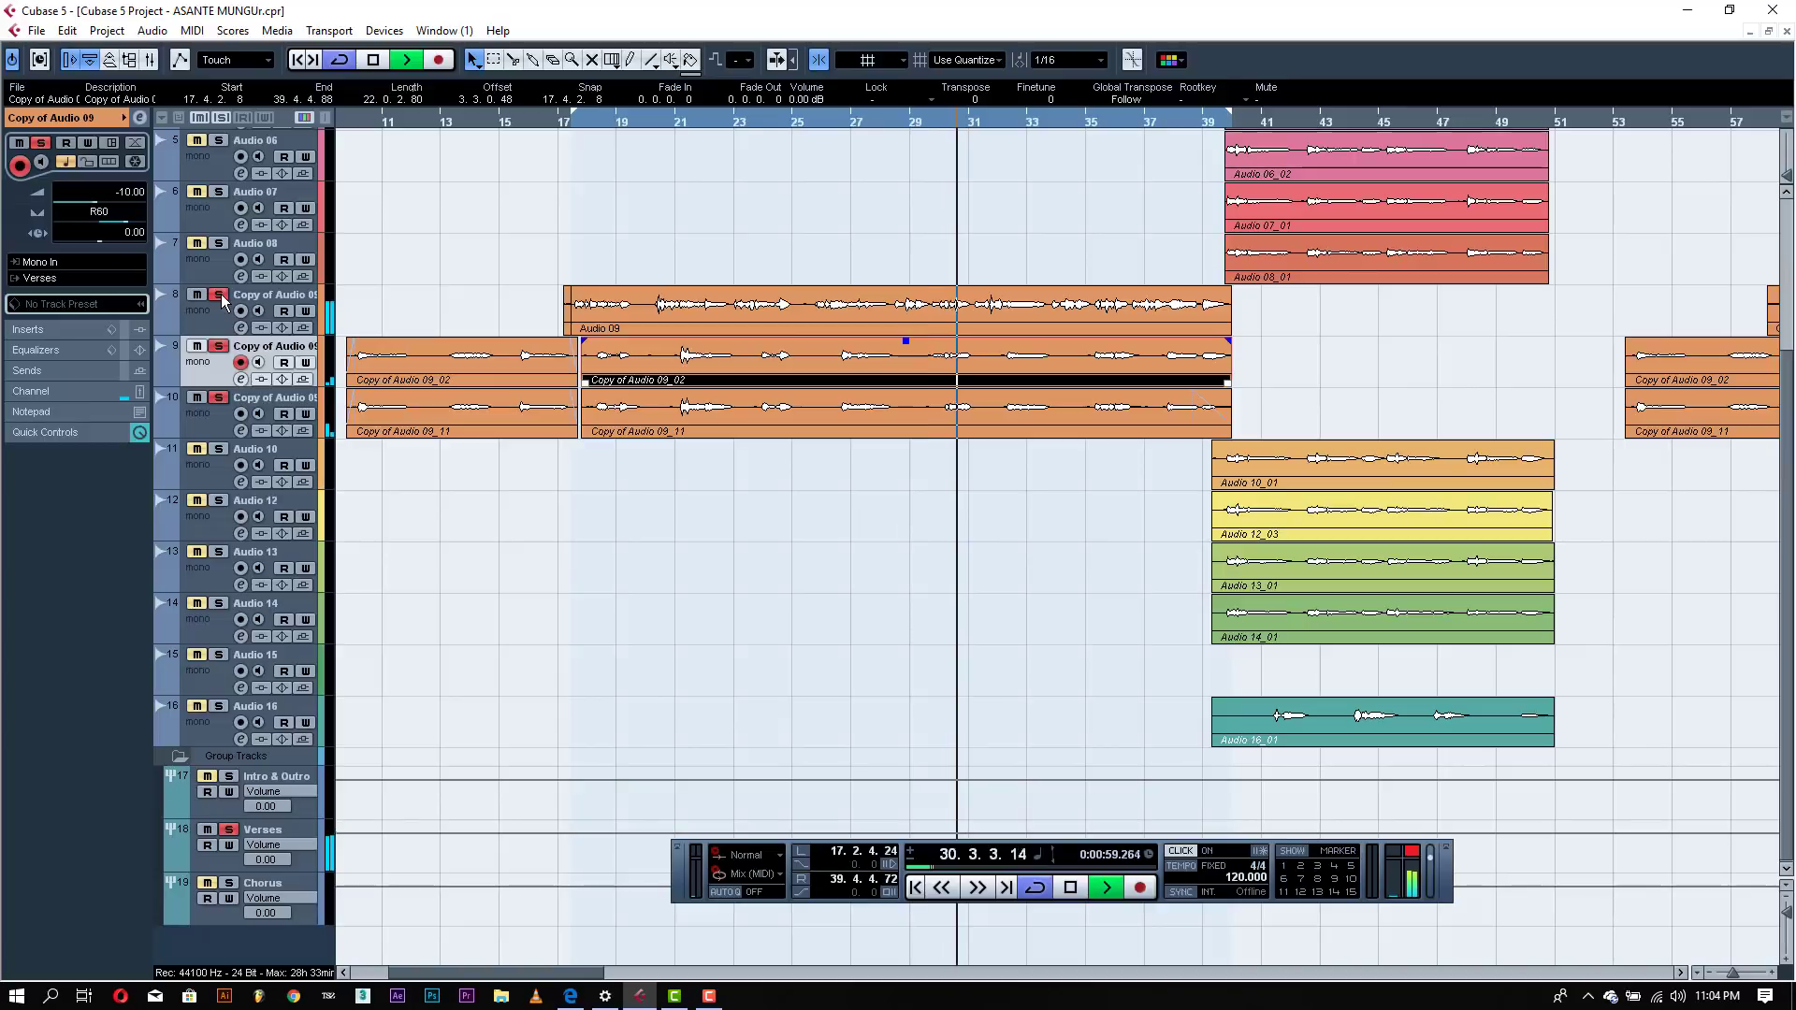
key(space)
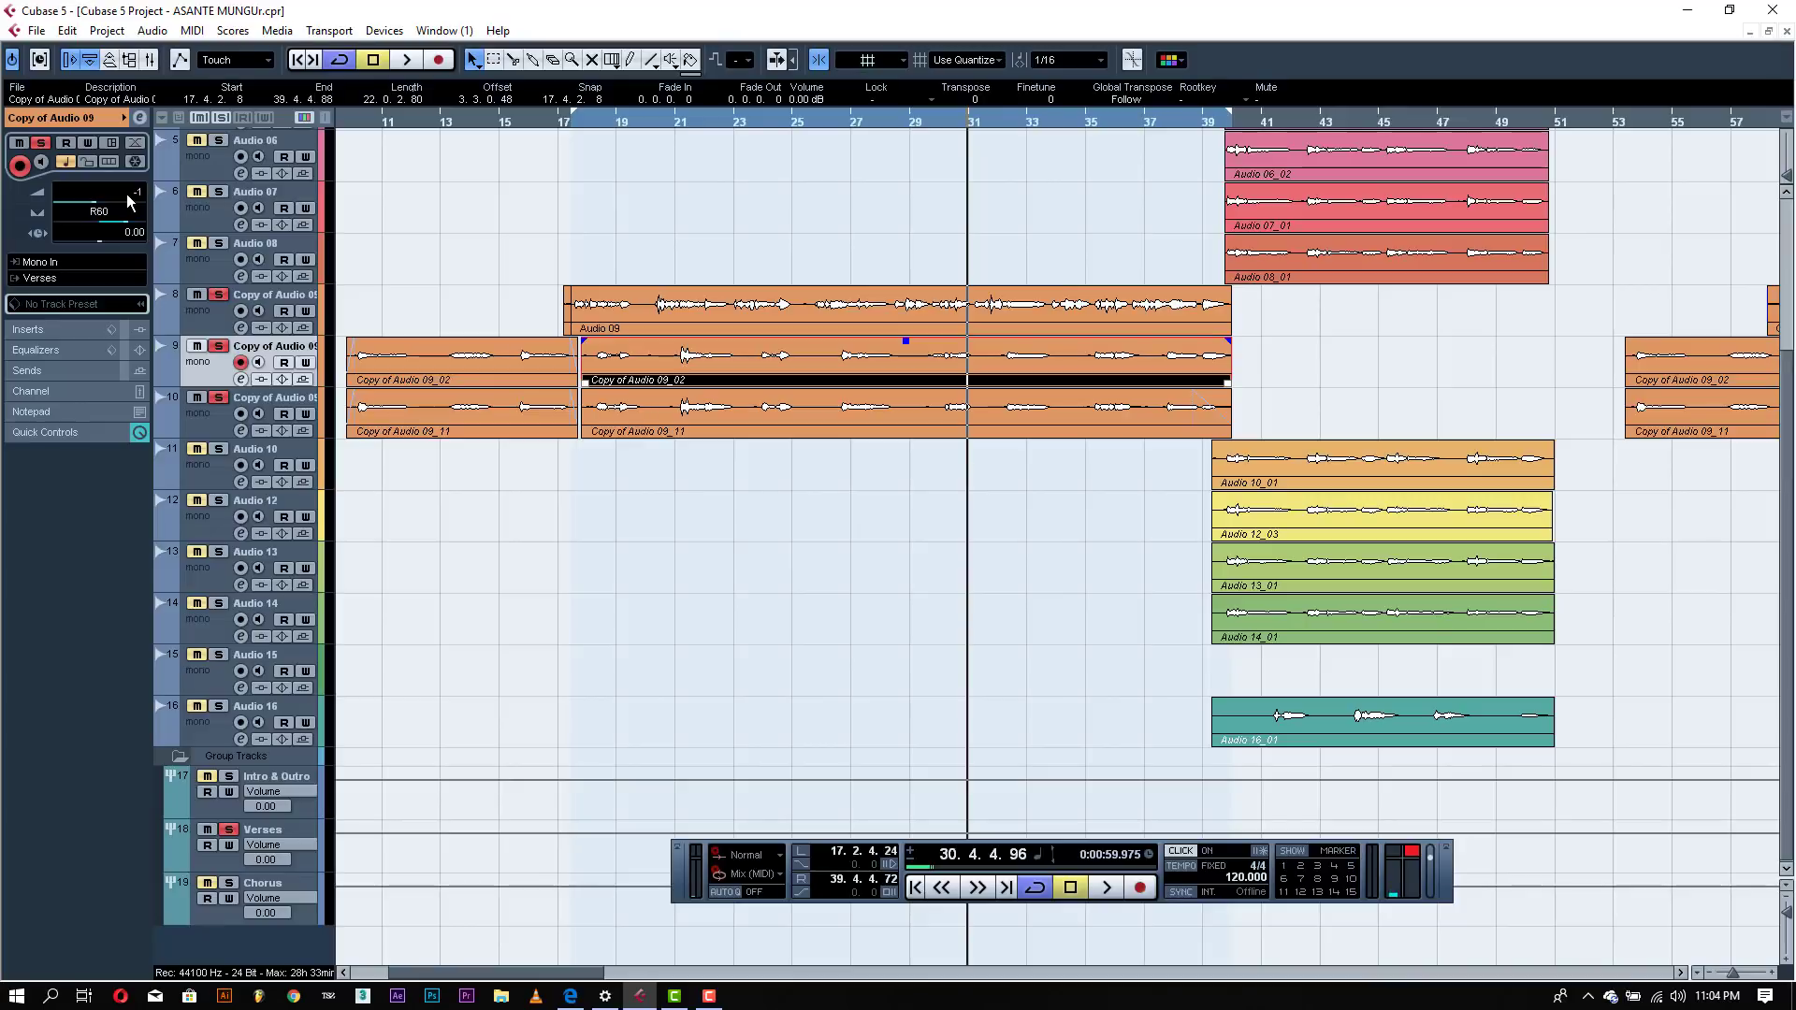
- Set track 10's volume to -13.00 and play the three verse vocals from about bar 18
click(393, 436)
click(188, 421)
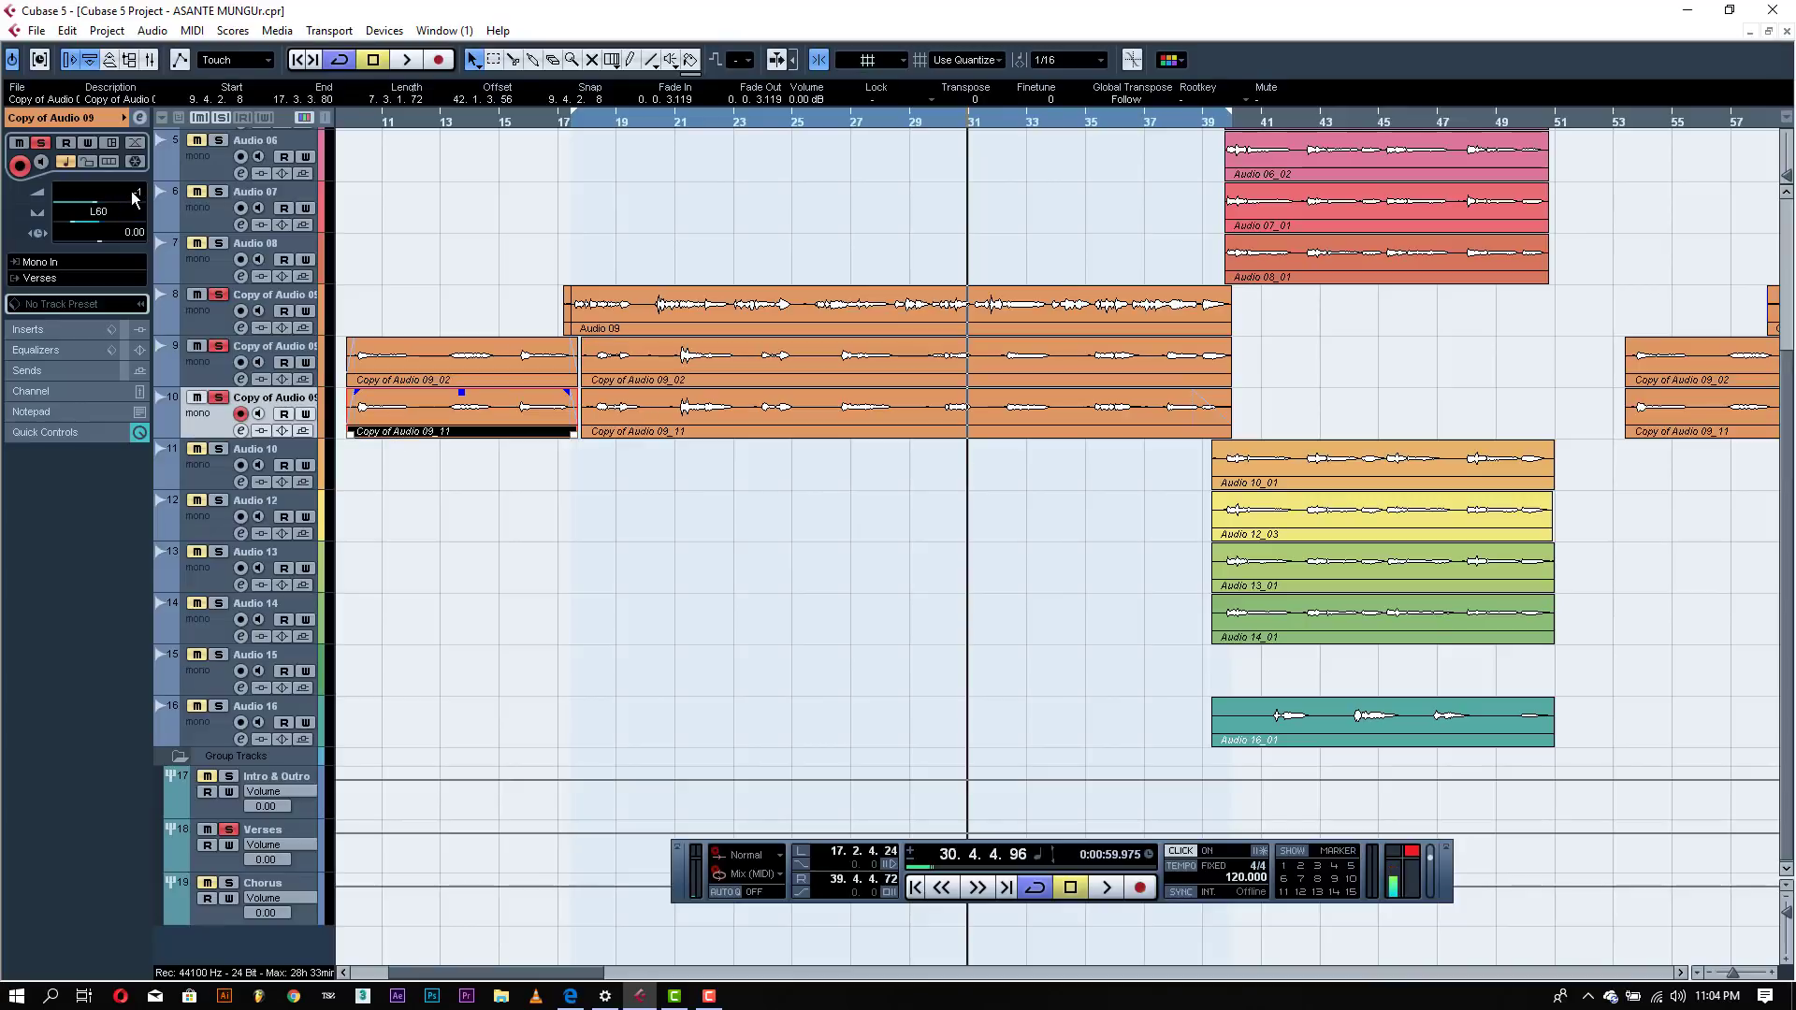
click(356, 227)
key(space)
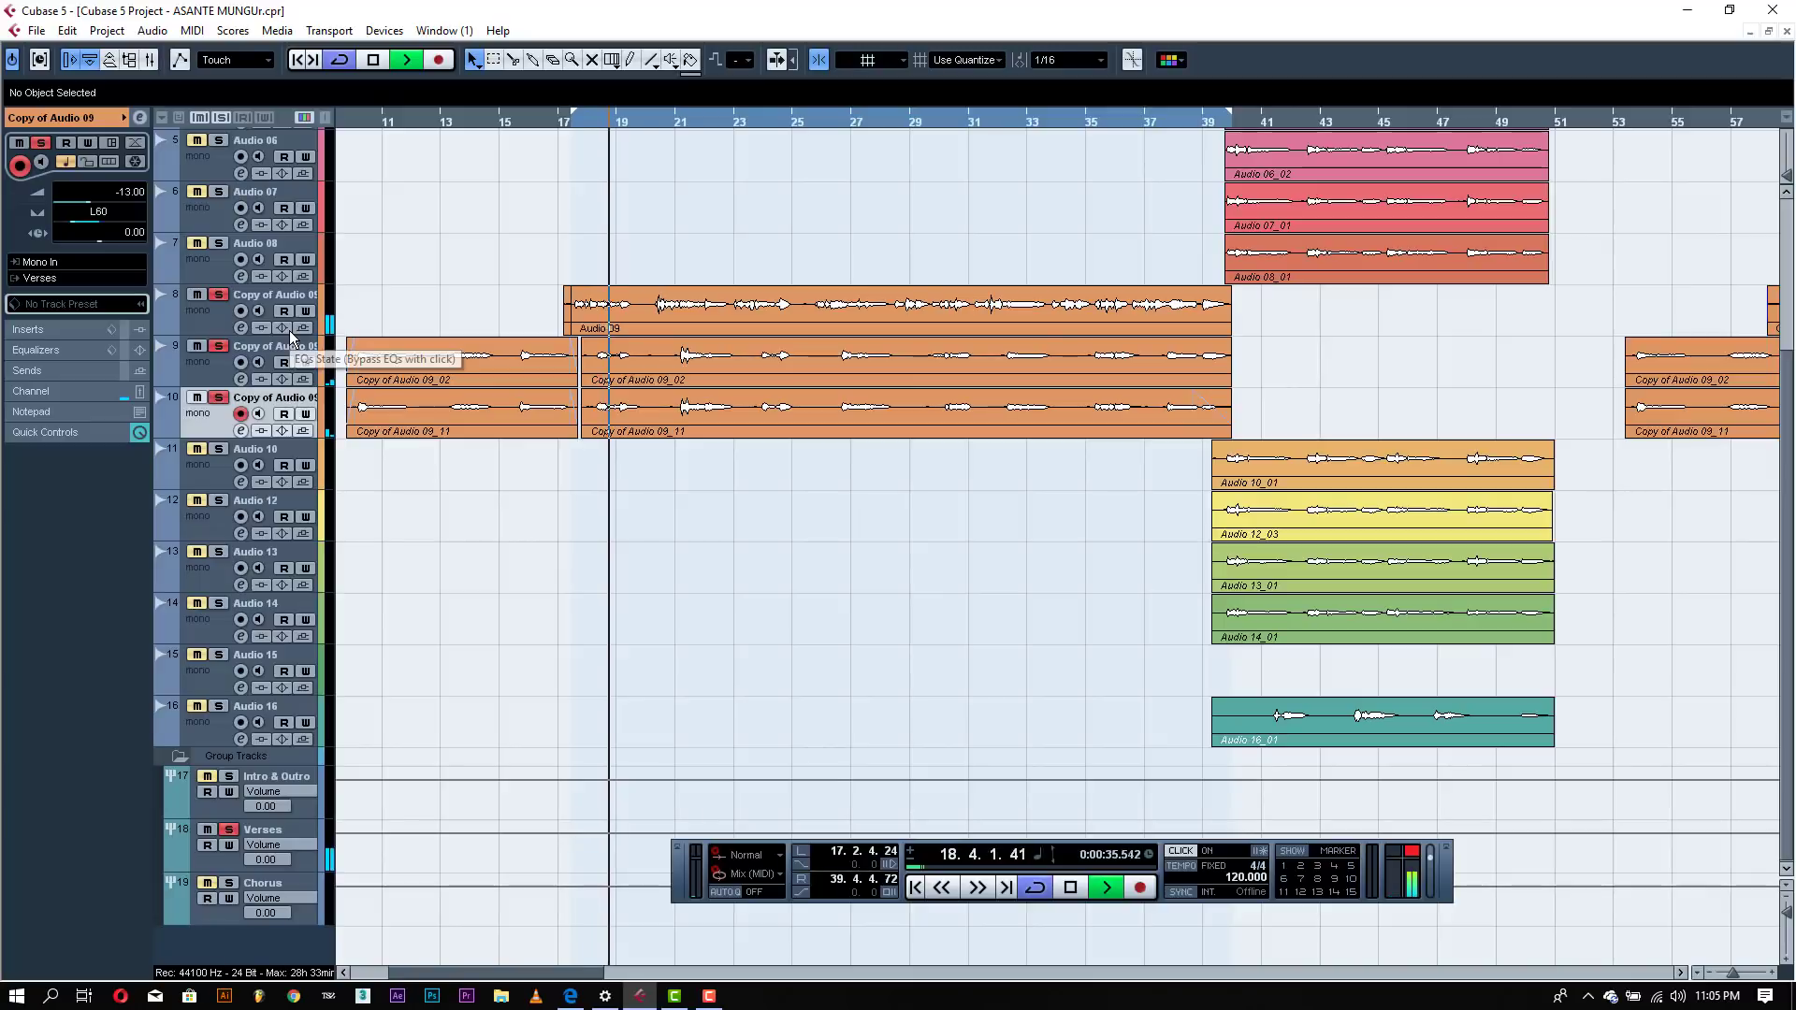
- Unsolo tracks 9 and 10, play the lead vocal on track 8, and select track 8
key(space)
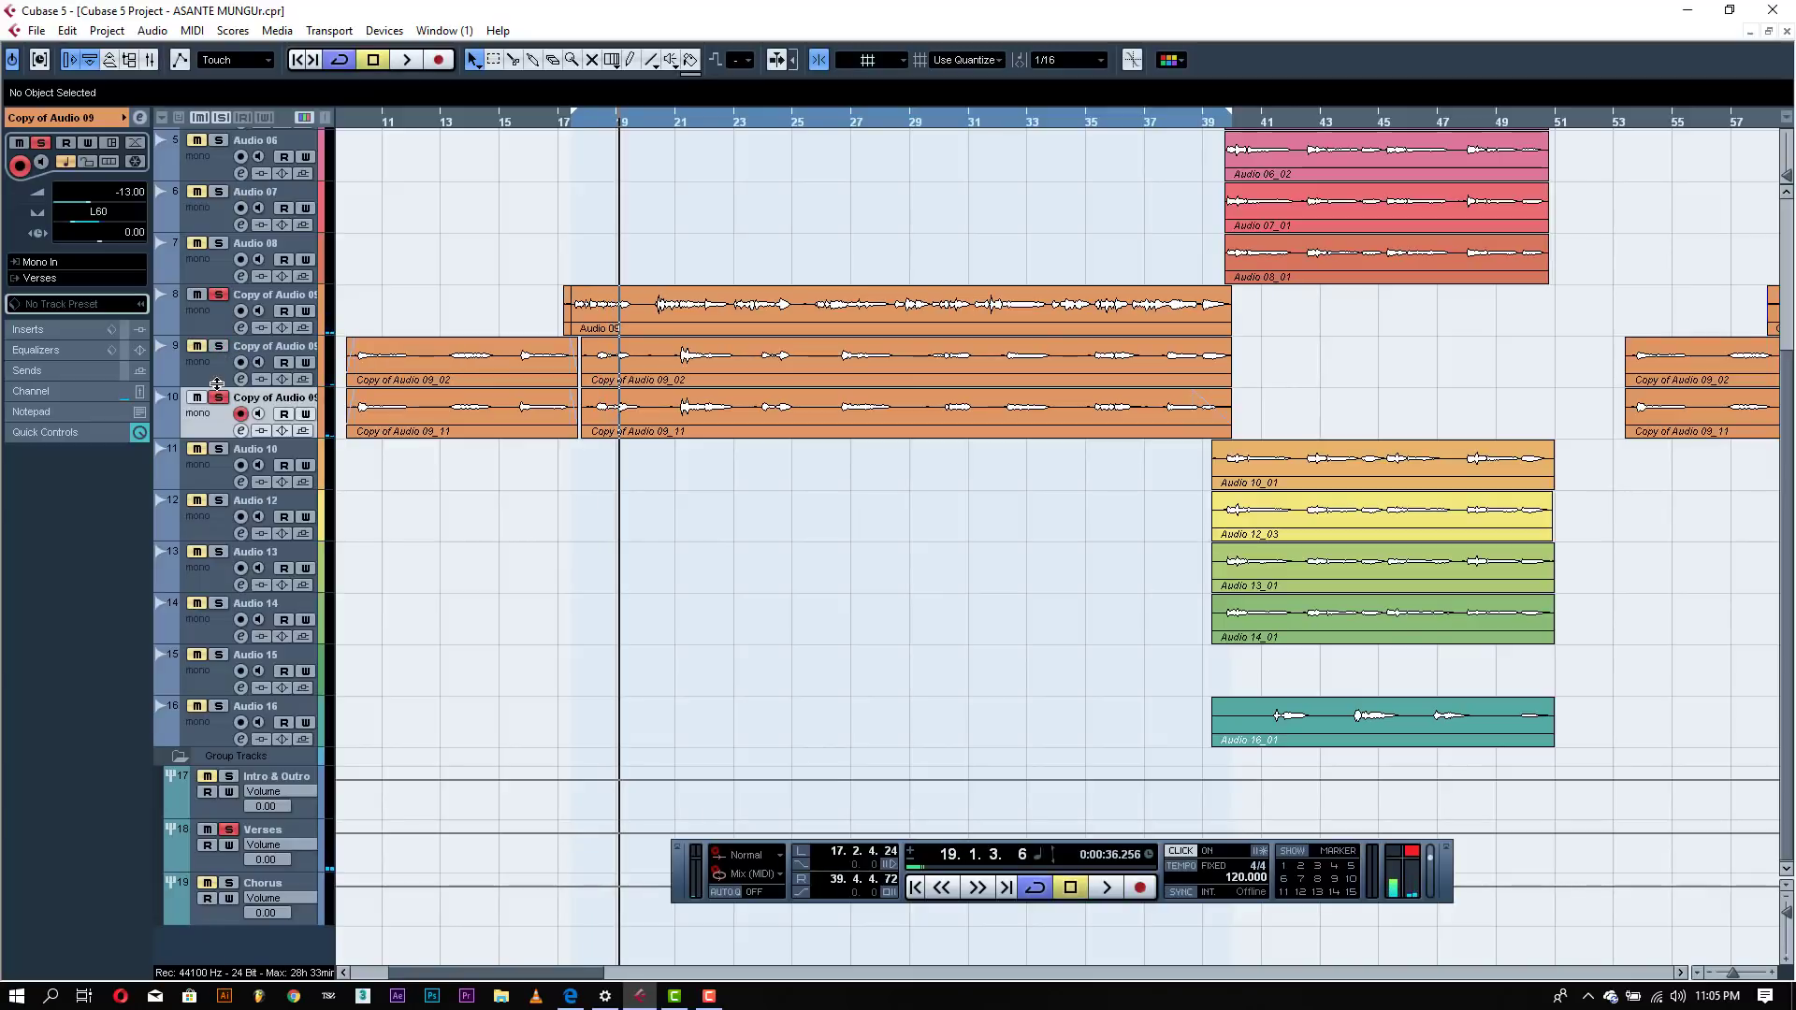
key(space)
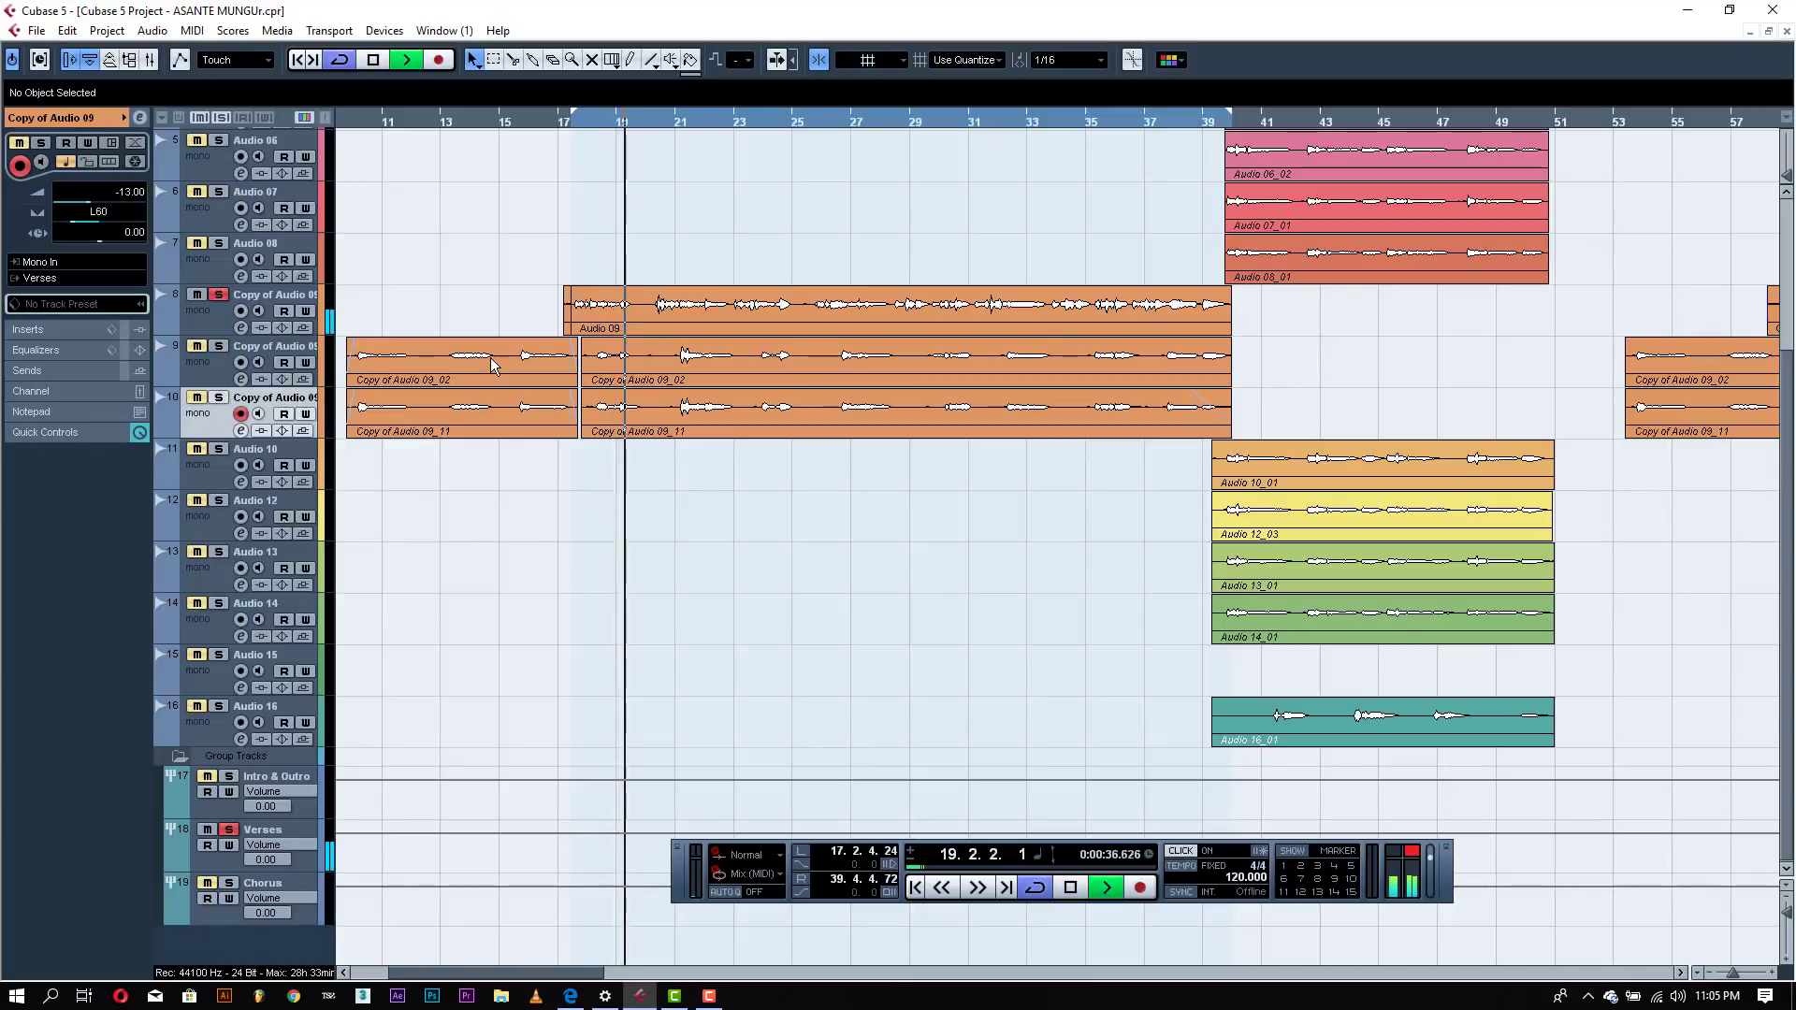
click(200, 318)
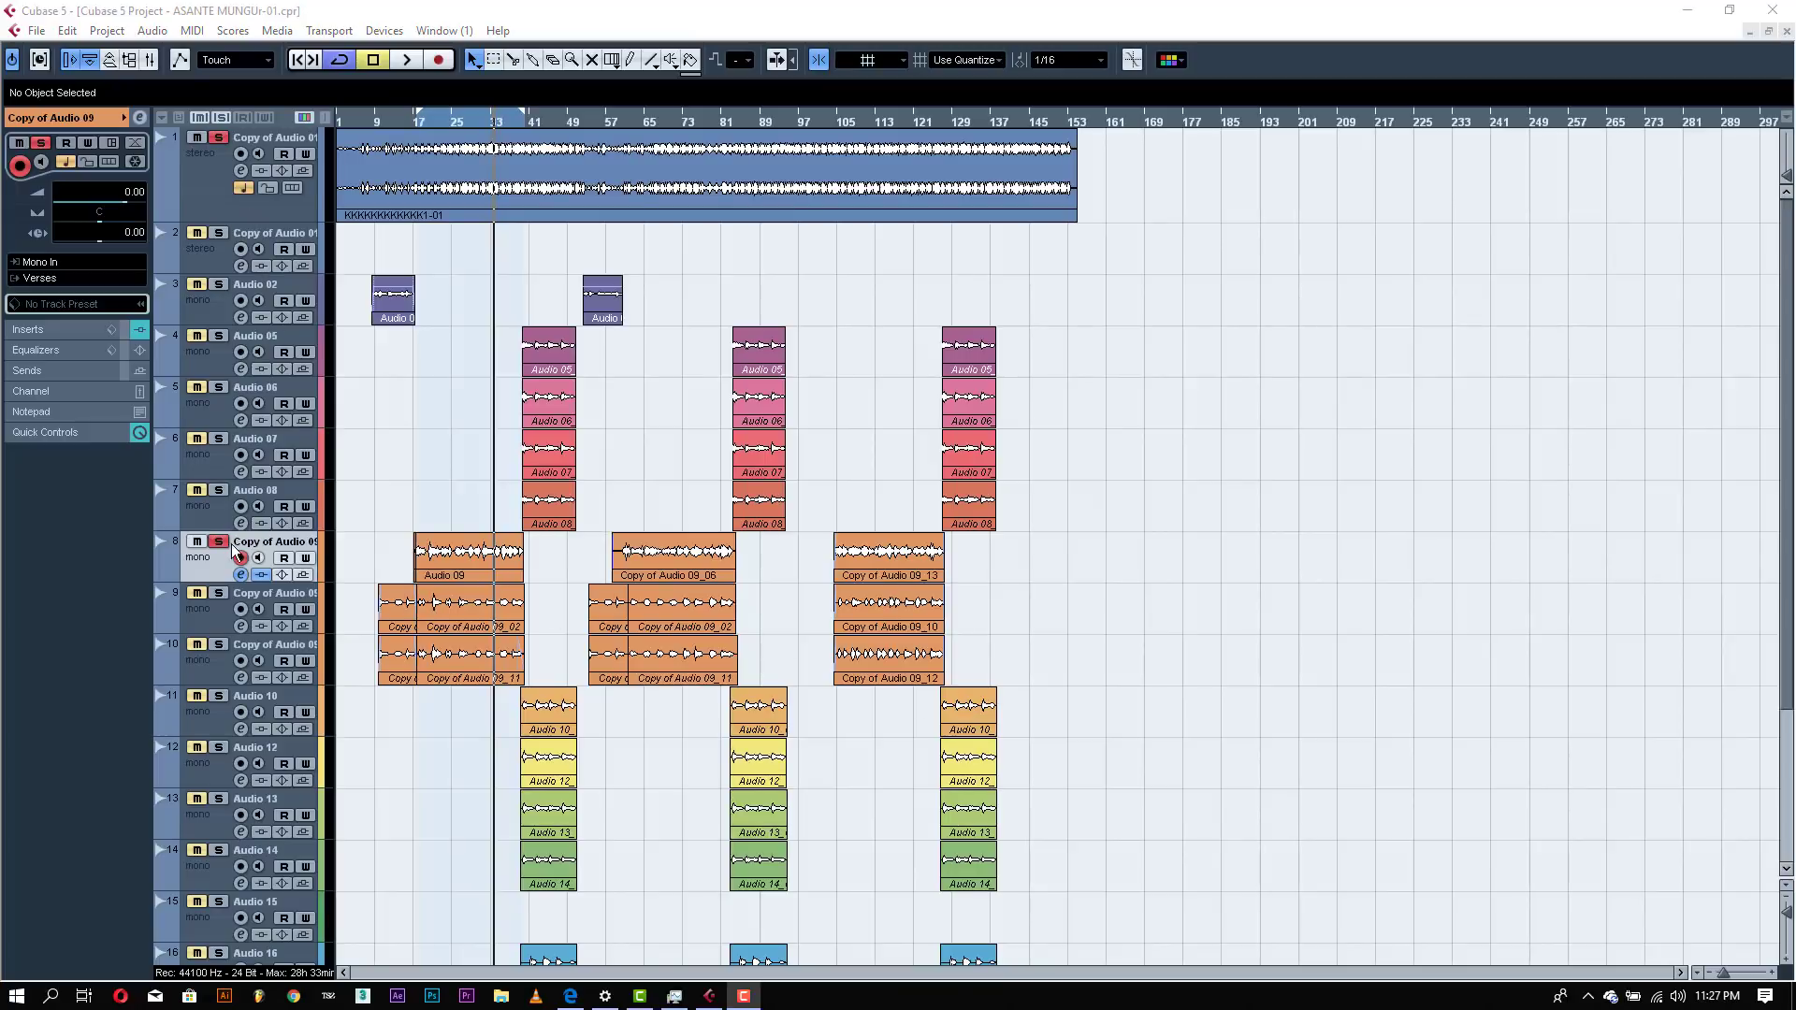
- Show the transport, enlarge track 8's height, and widen the track list so the track names are readable
key(F2)
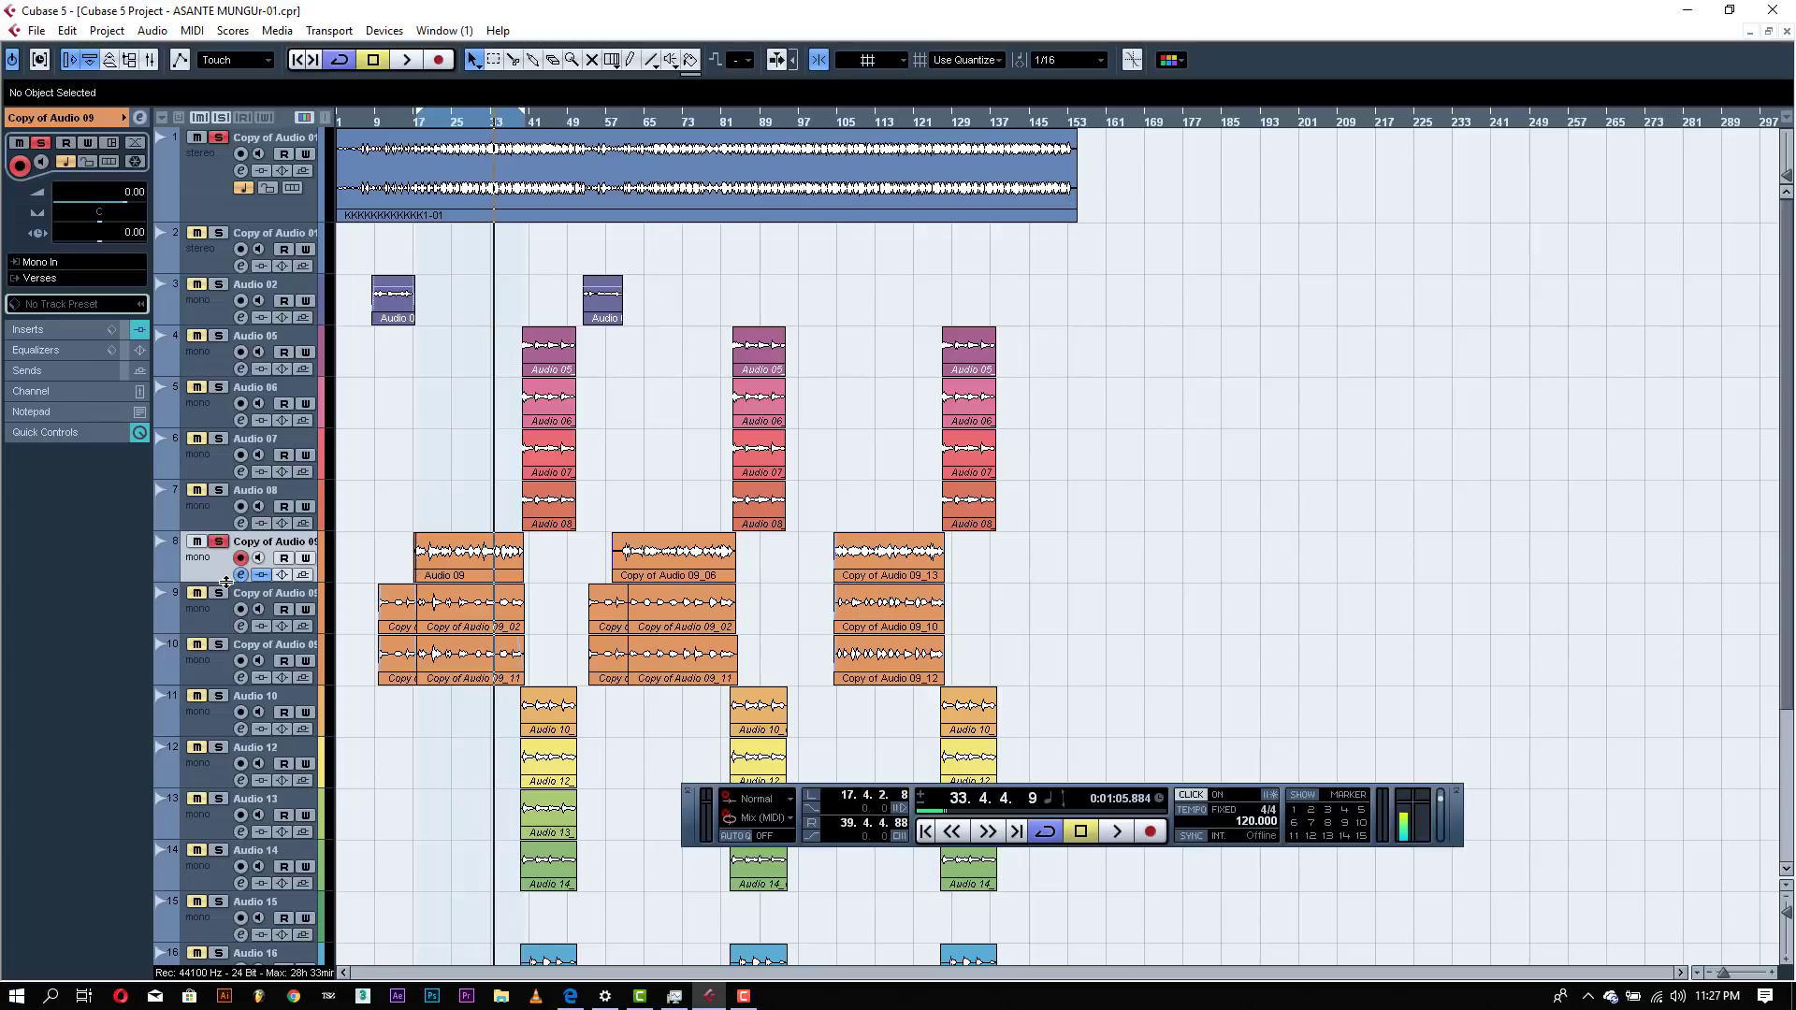
drag(226, 582, 226, 670)
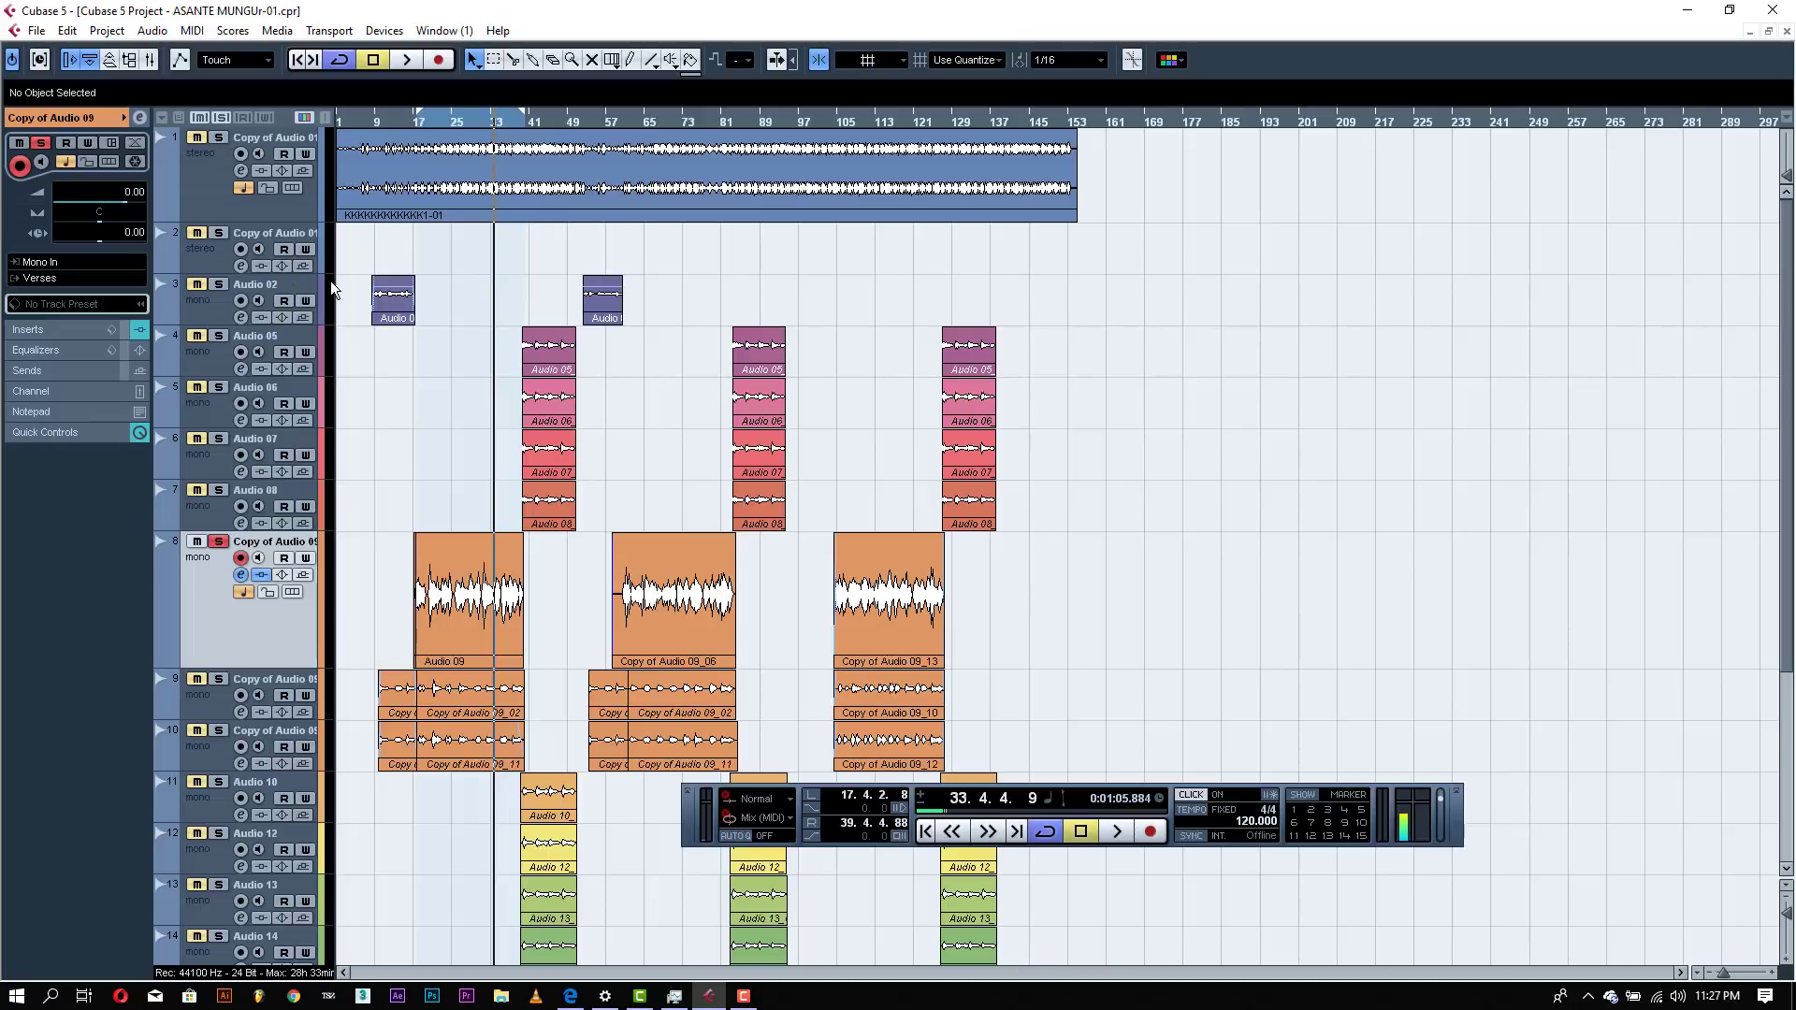
drag(332, 282, 345, 282)
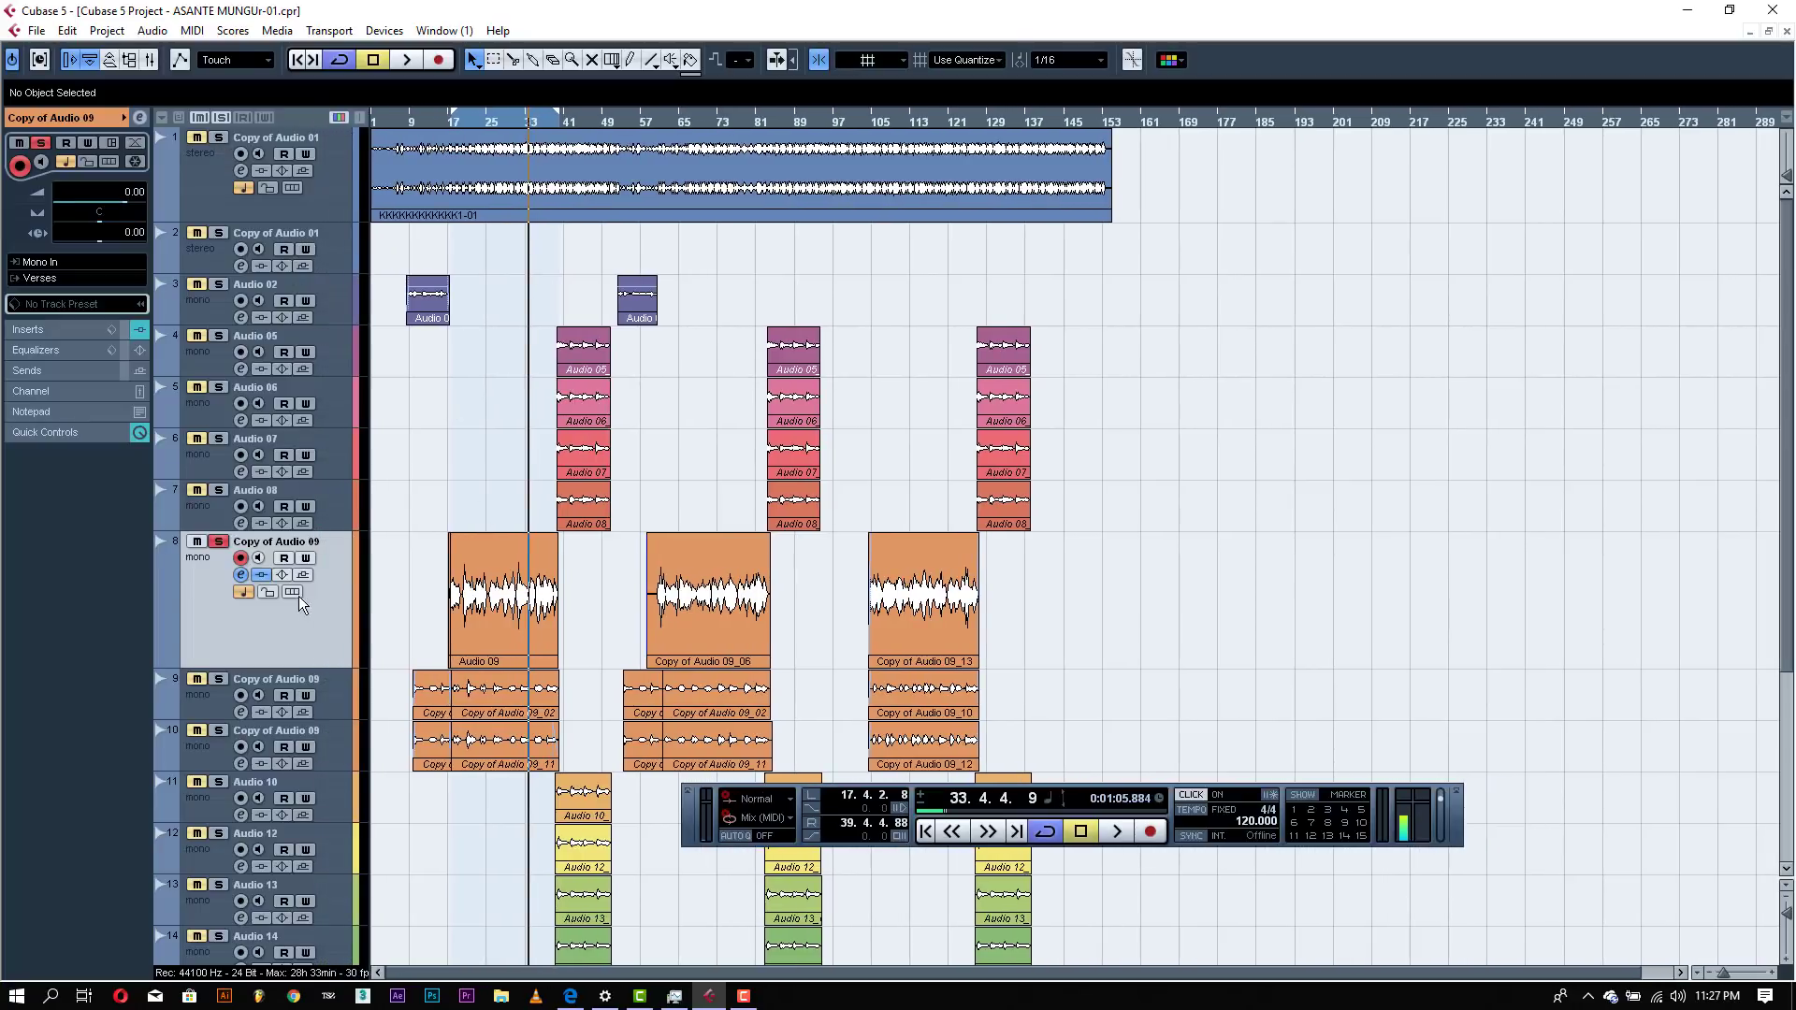
- Open the channel settings of track 8's lead vocal and load Auto-Tune 8.1 from Pitch Shift into its second insert slot
click(476, 596)
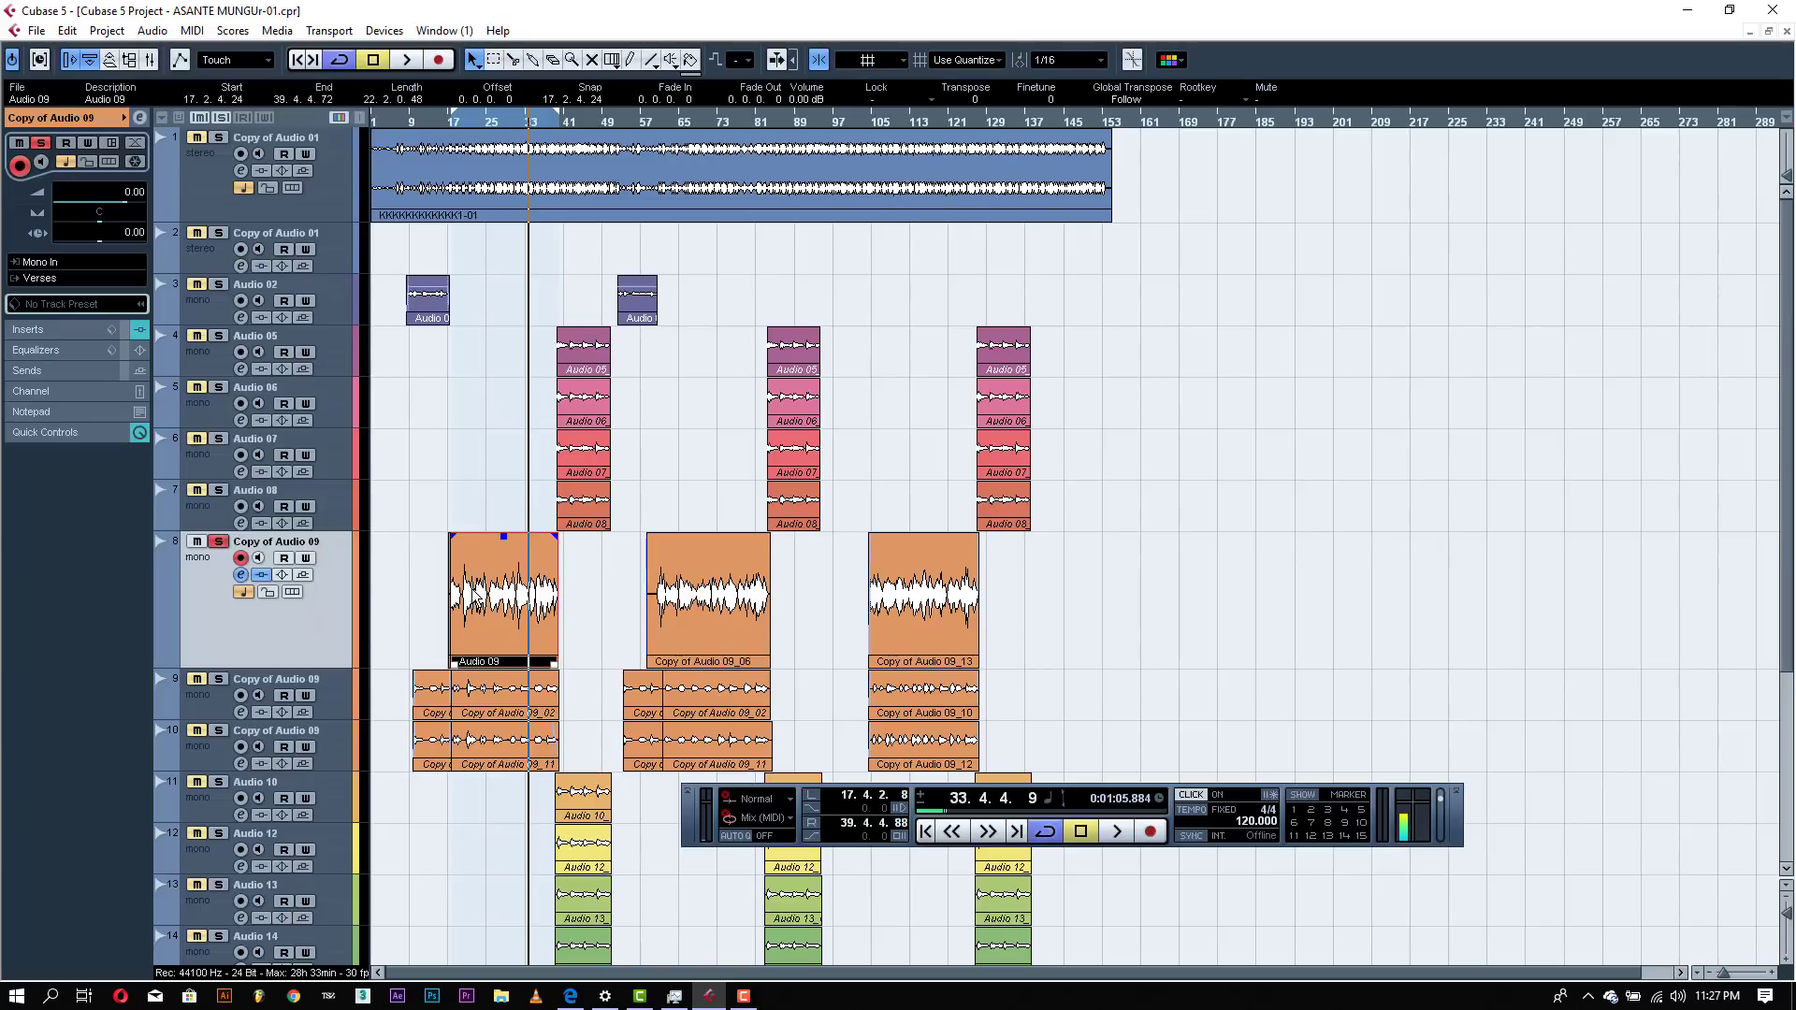
click(140, 118)
click(1006, 376)
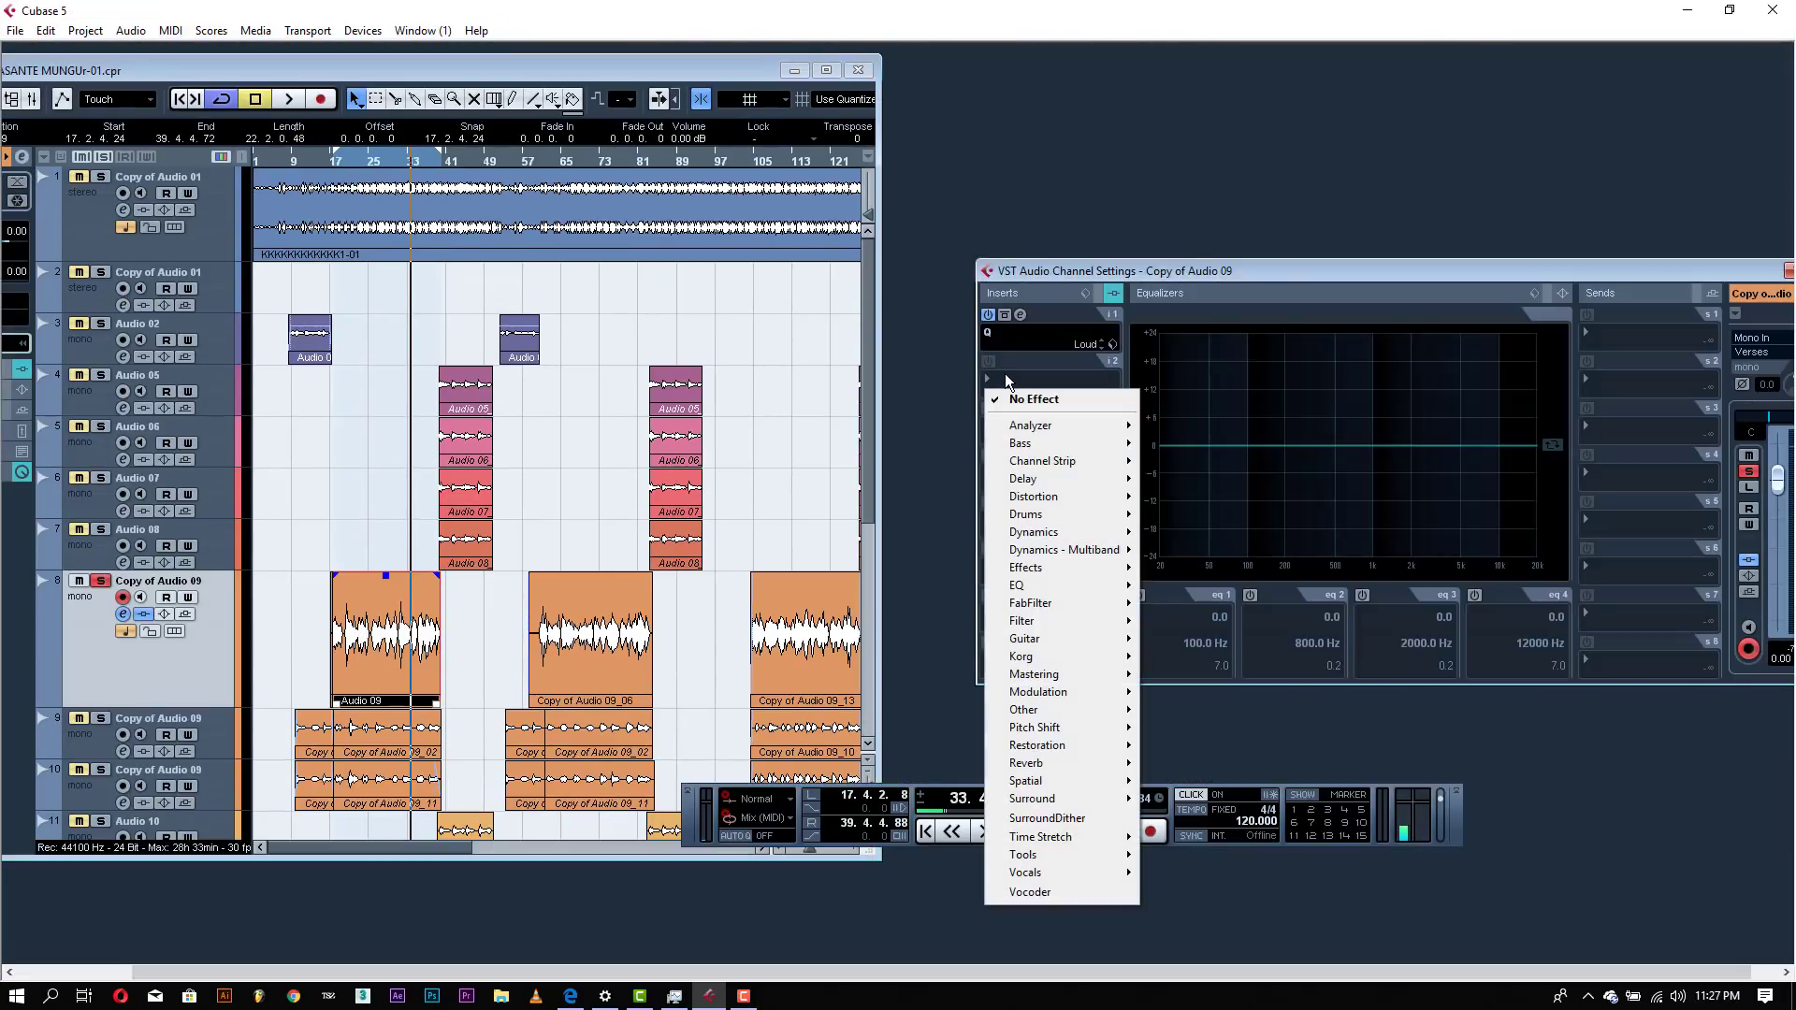
mouse_move(1080, 575)
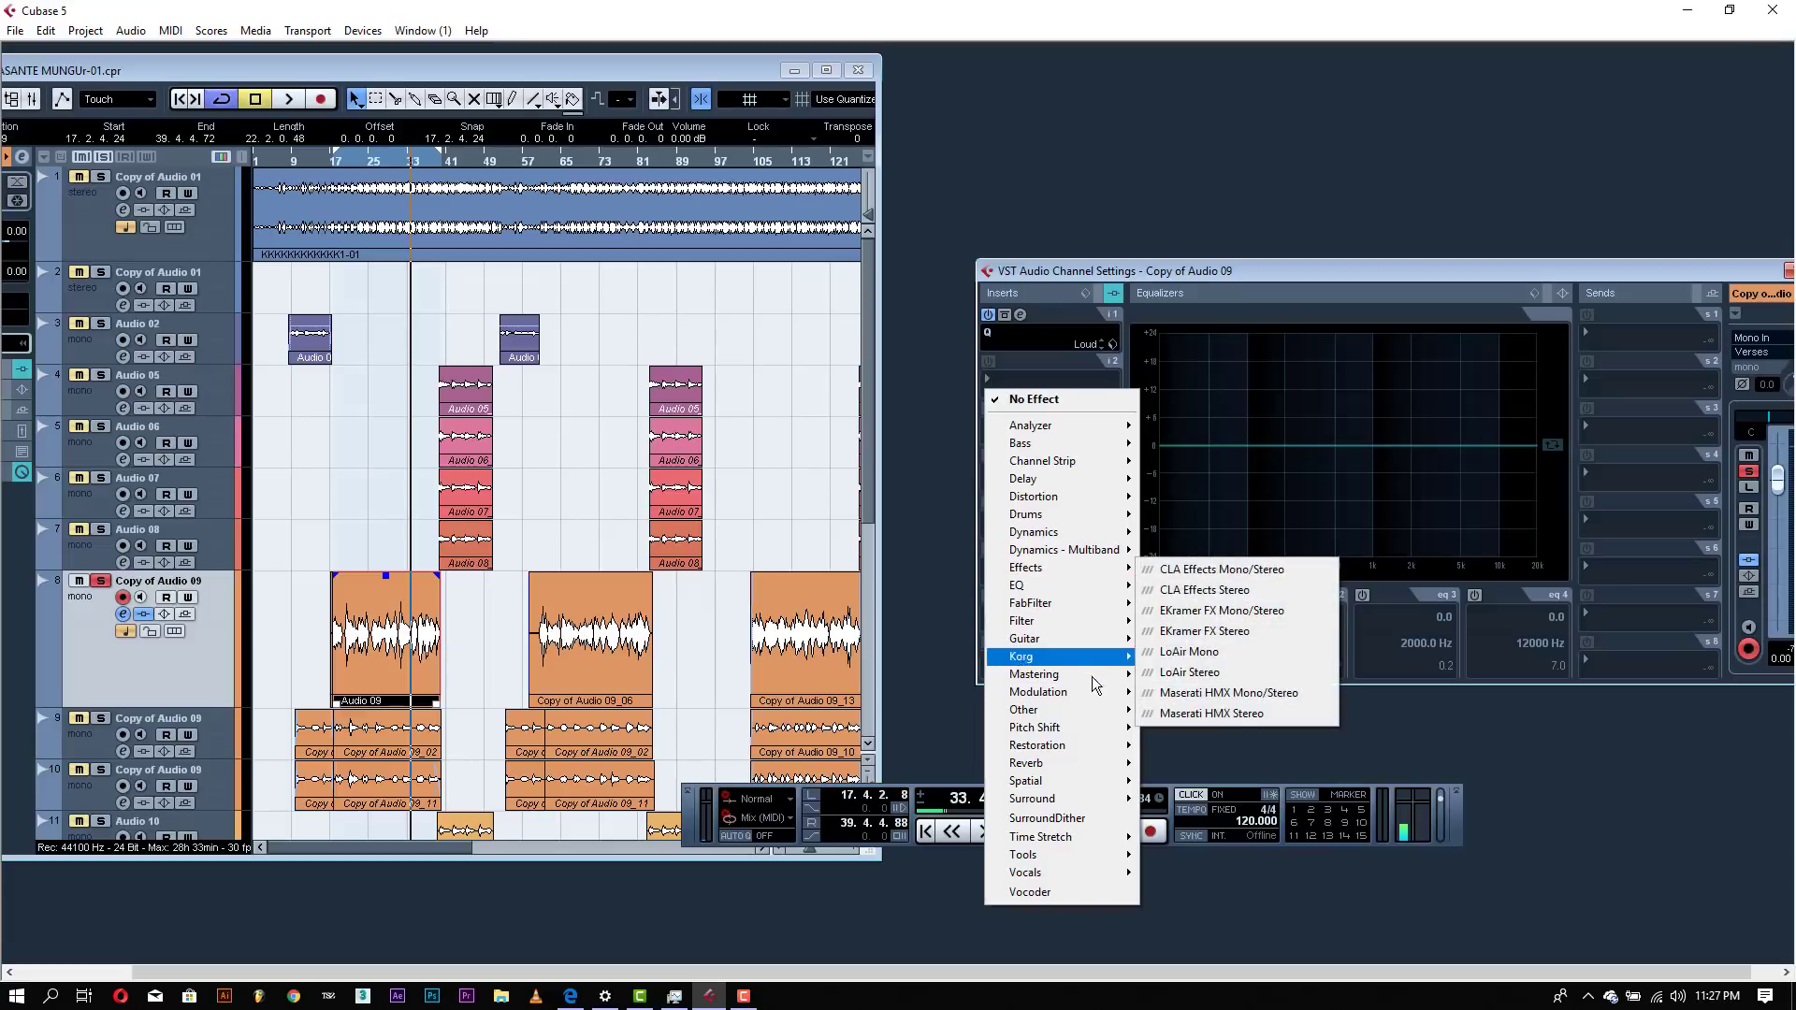
mouse_move(1113, 868)
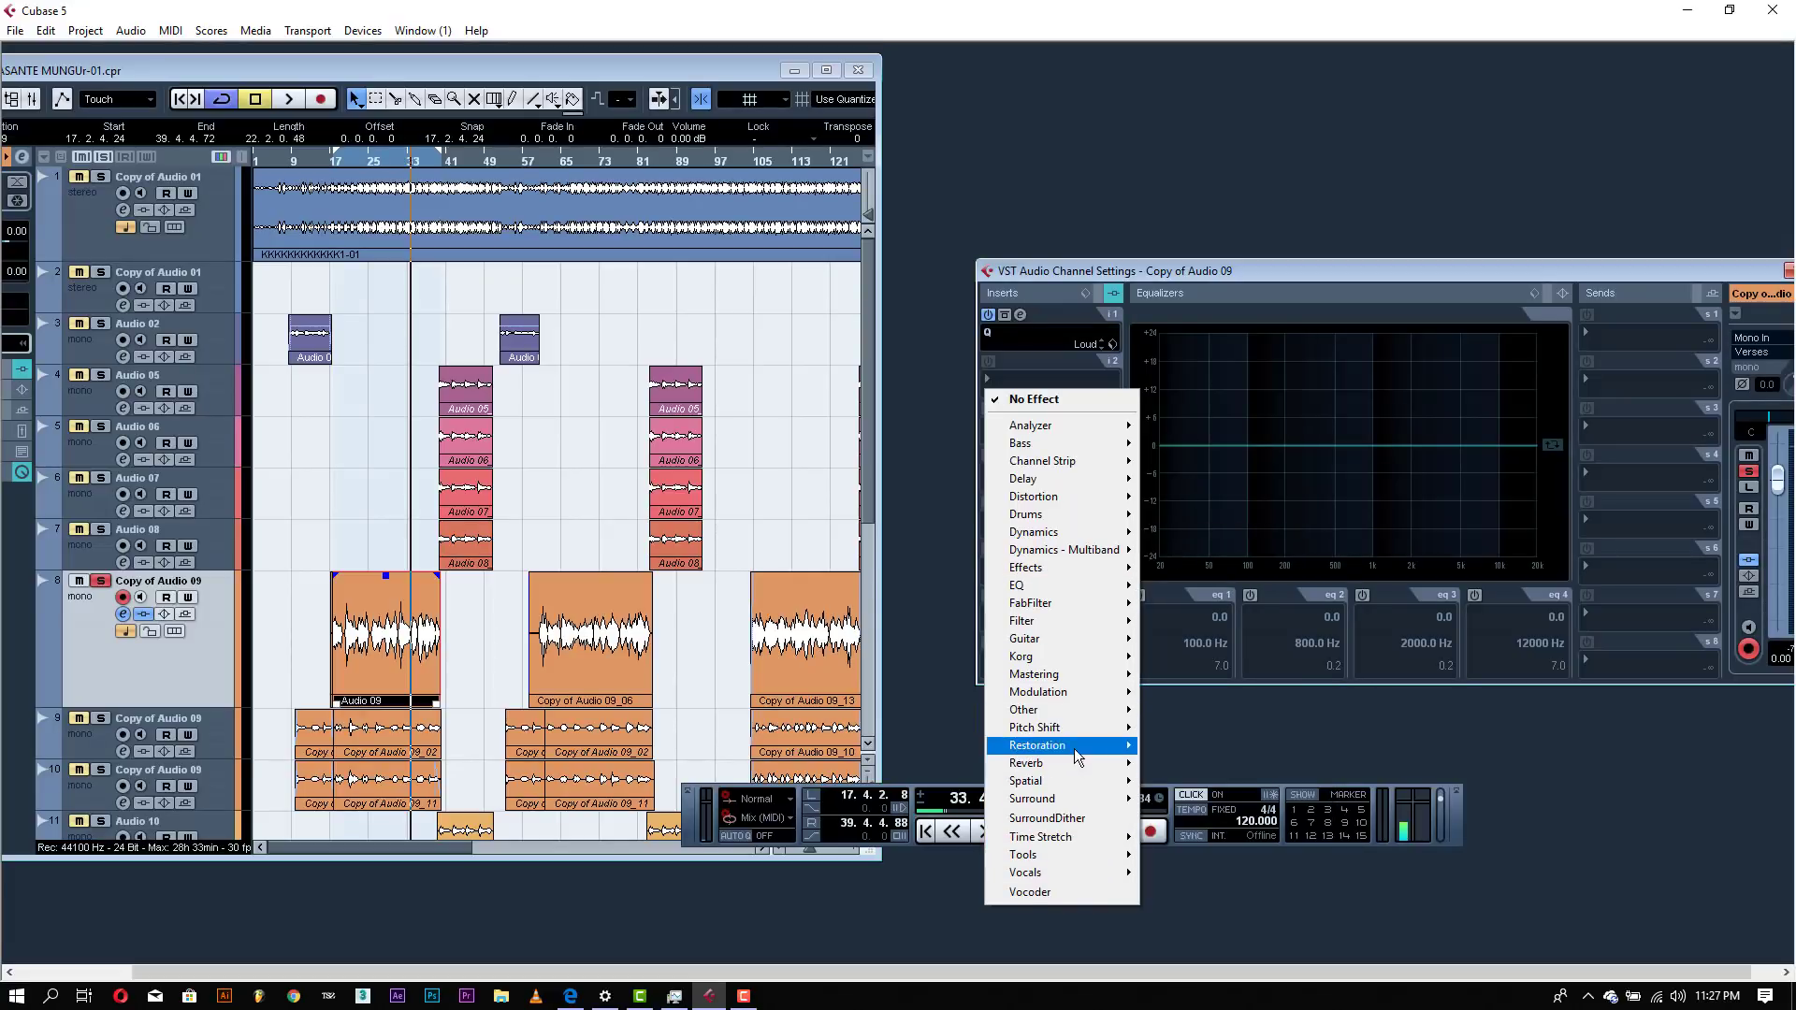
mouse_move(1082, 782)
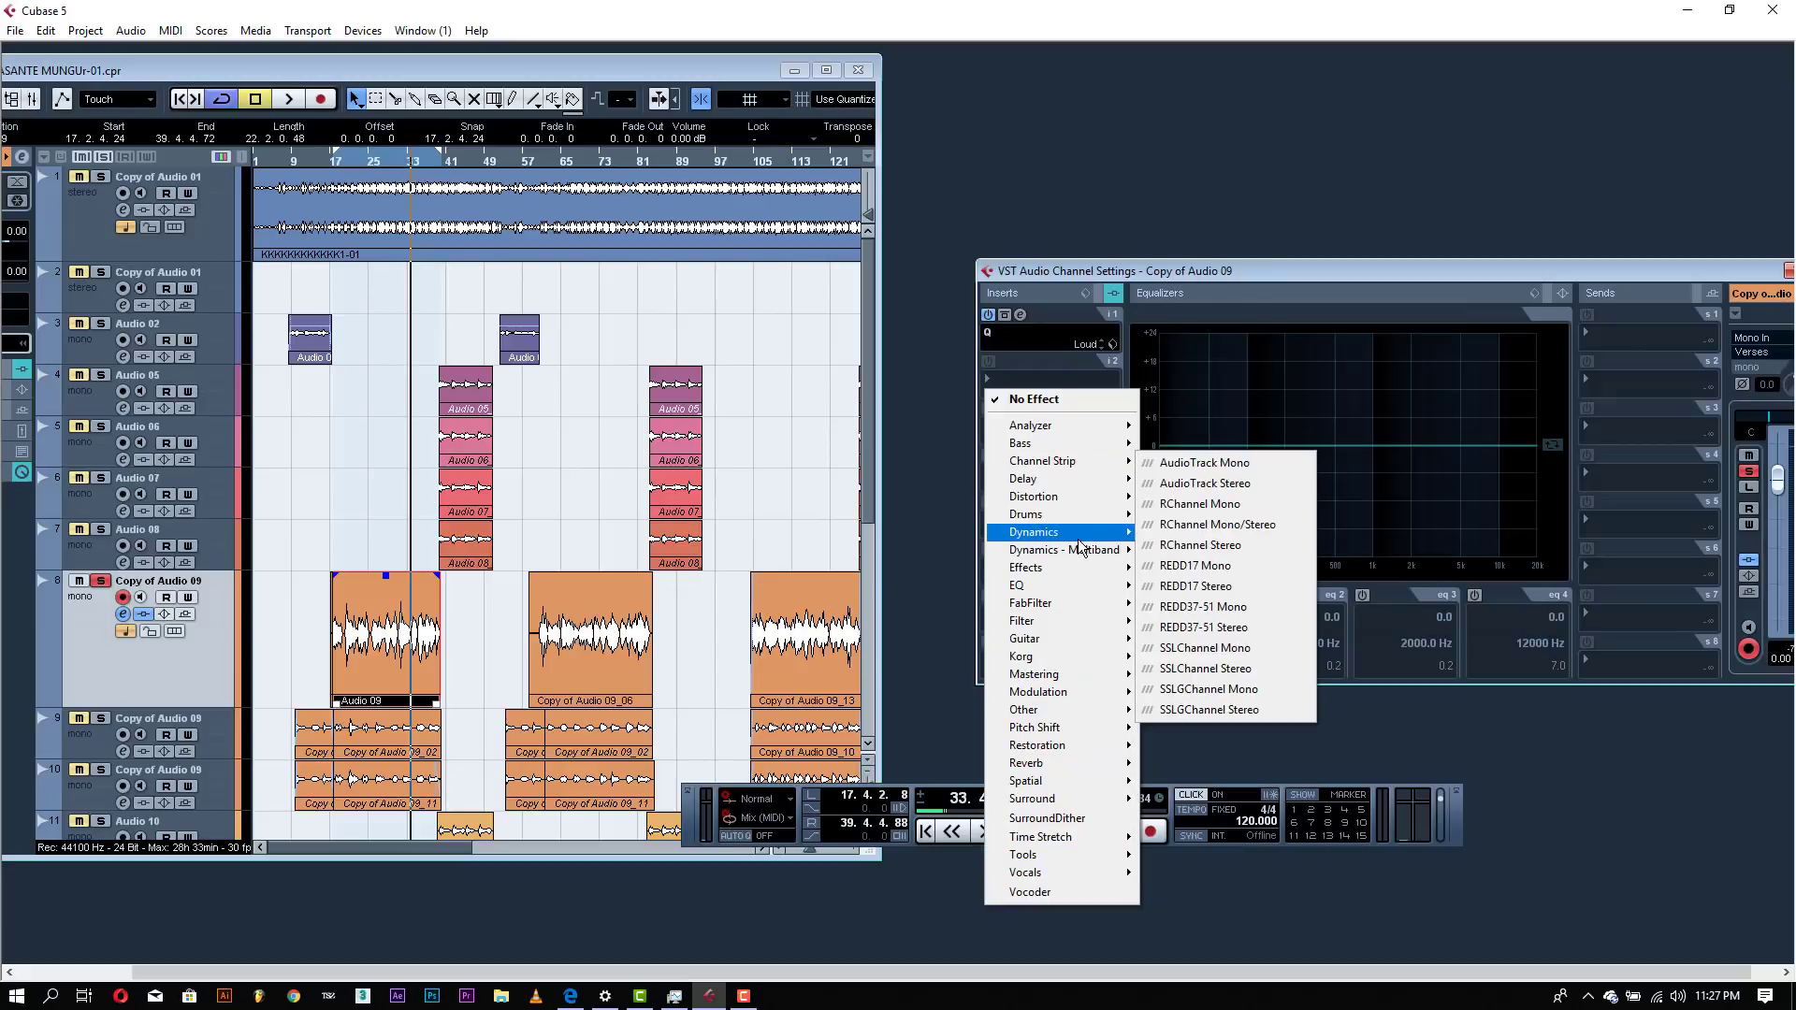
mouse_move(1104, 694)
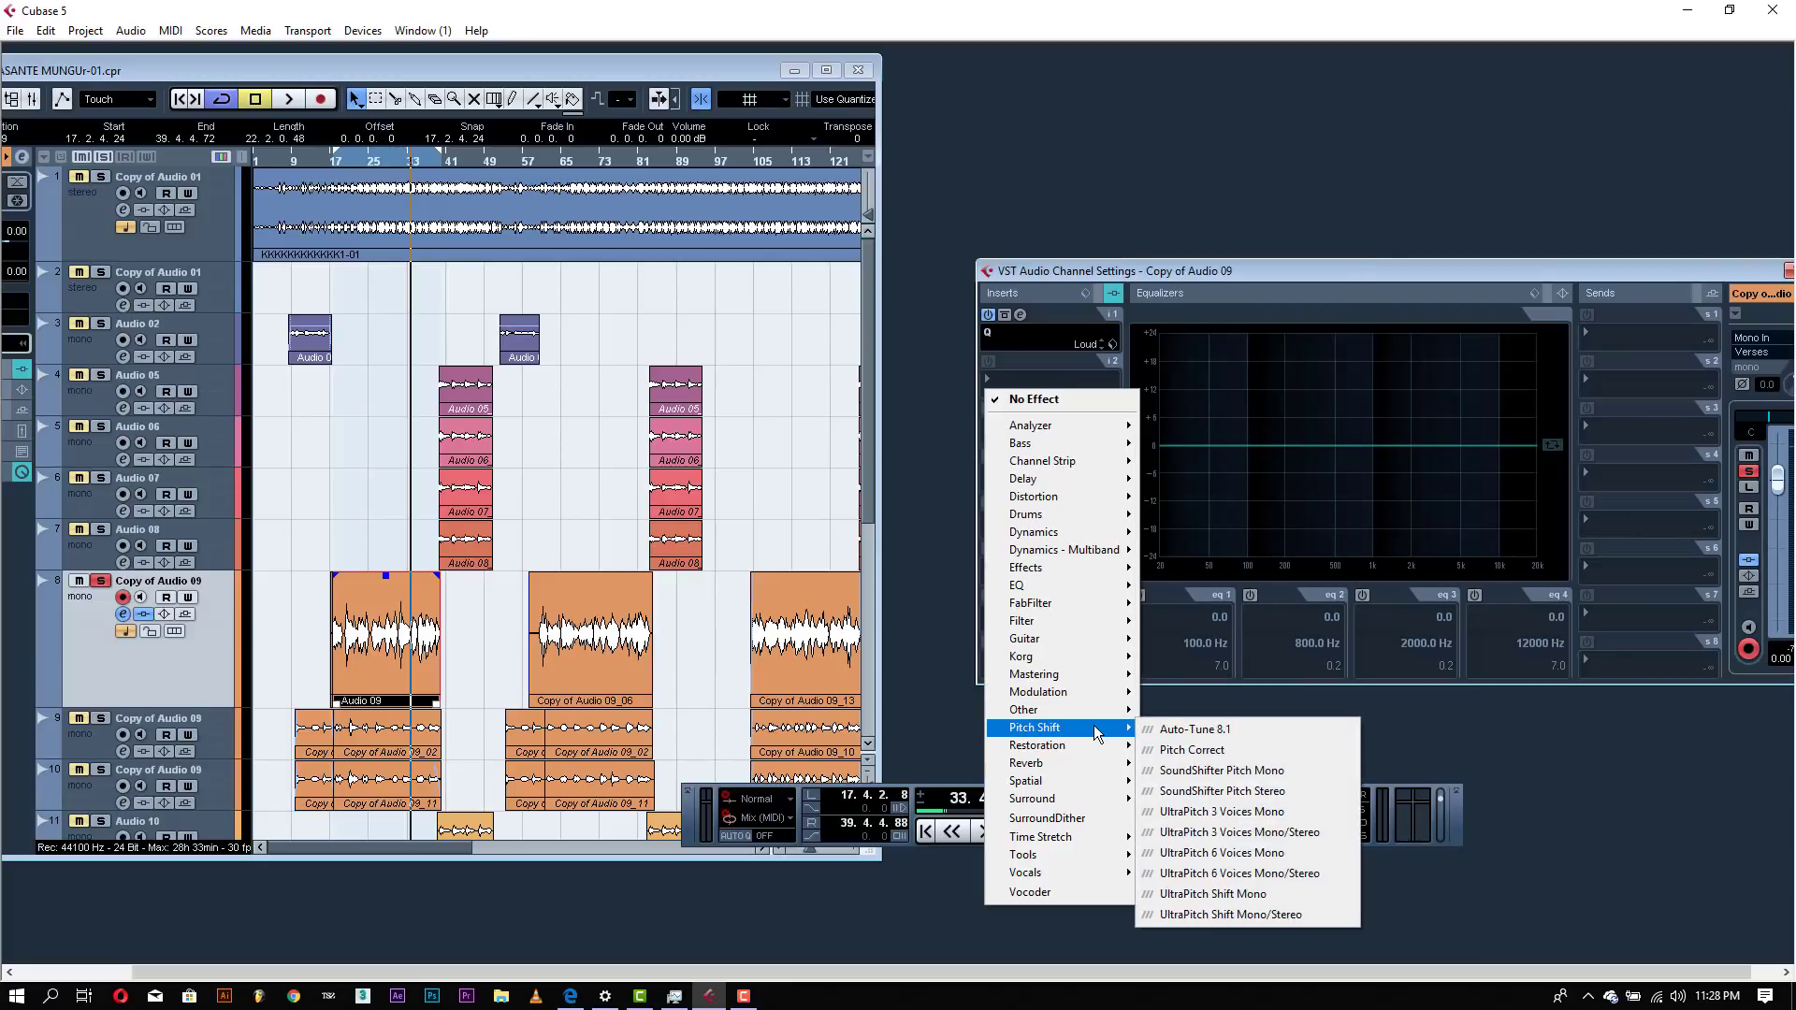
click(1160, 731)
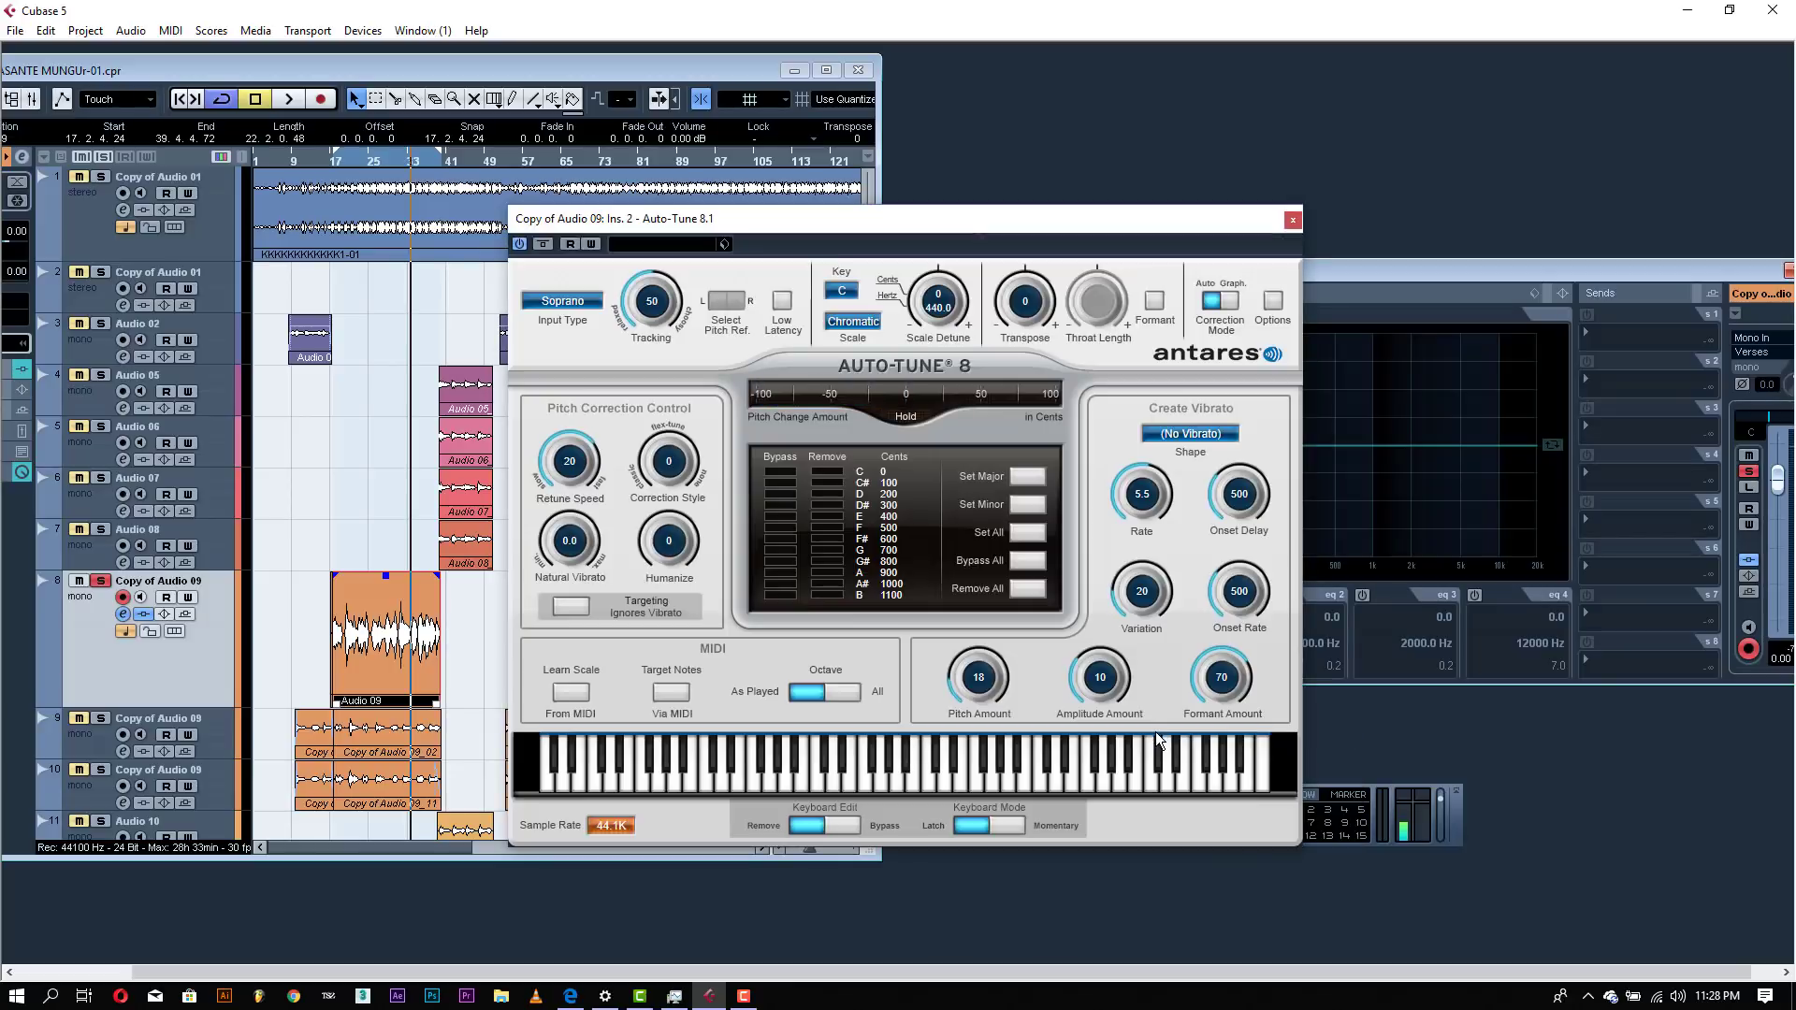
- Move the Auto-Tune window clear of the lead vocal events and play the vocal through the plug-in
drag(738, 227, 894, 172)
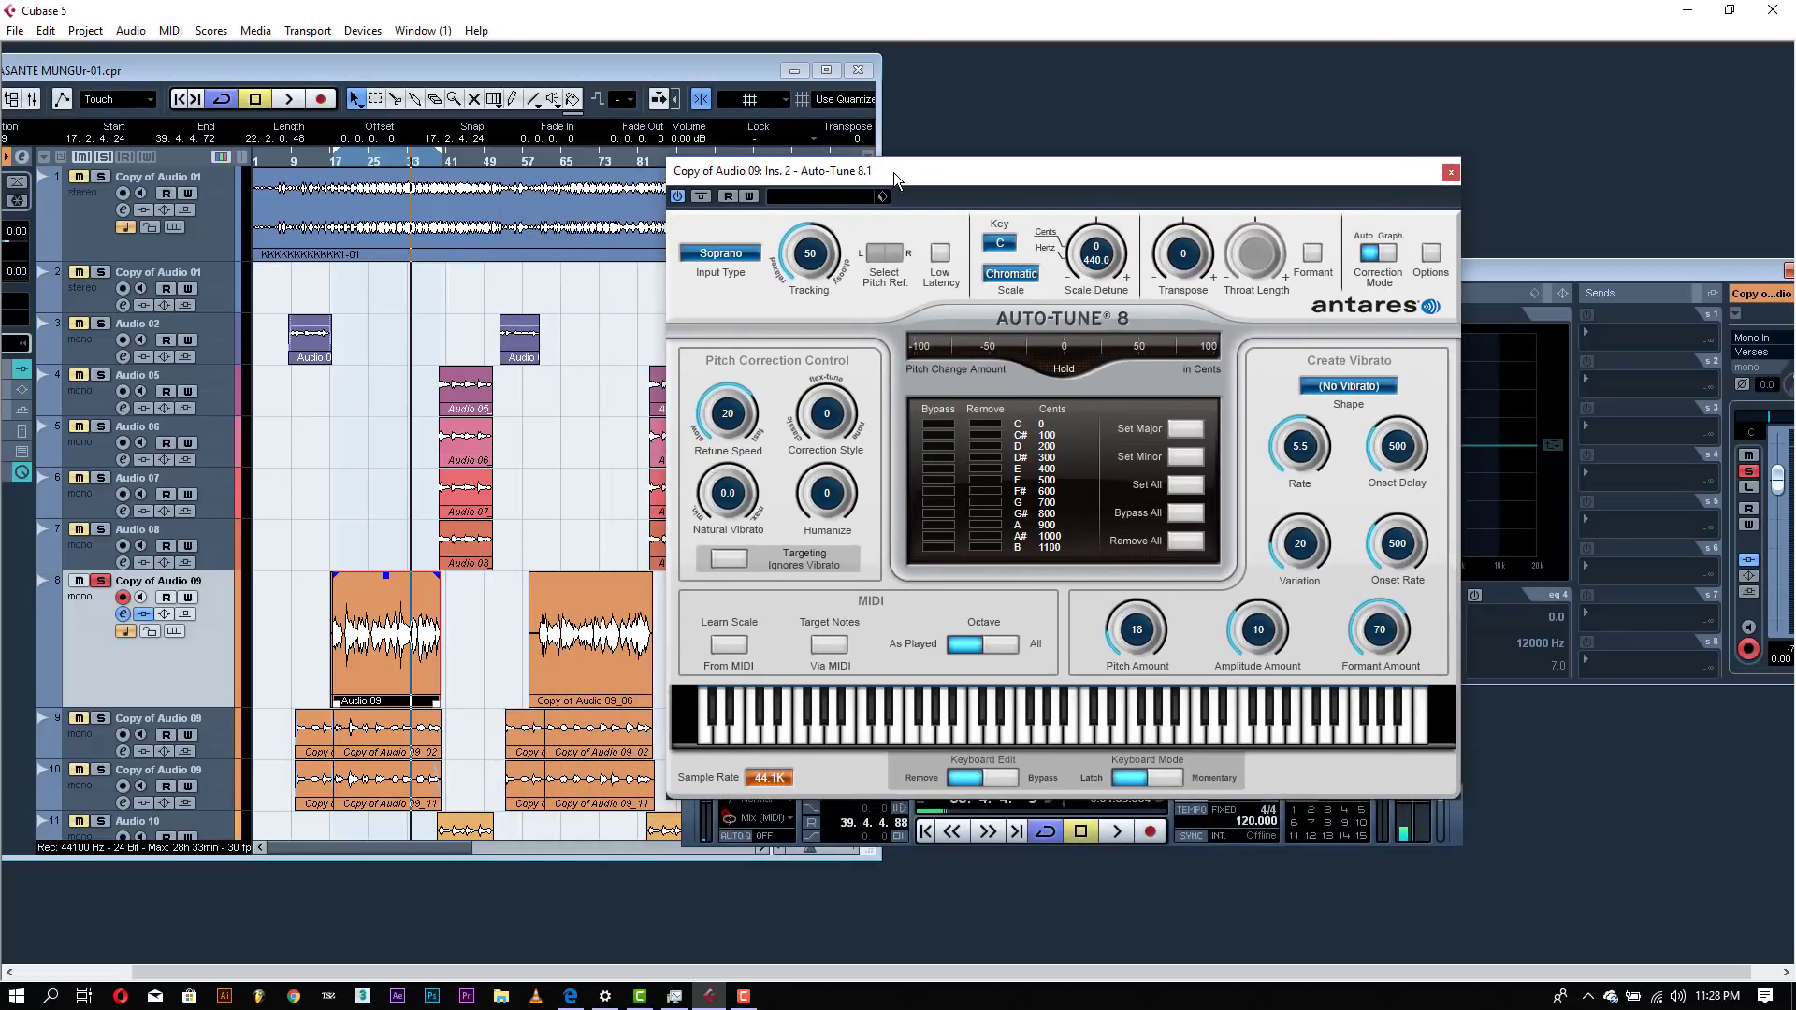
key(space)
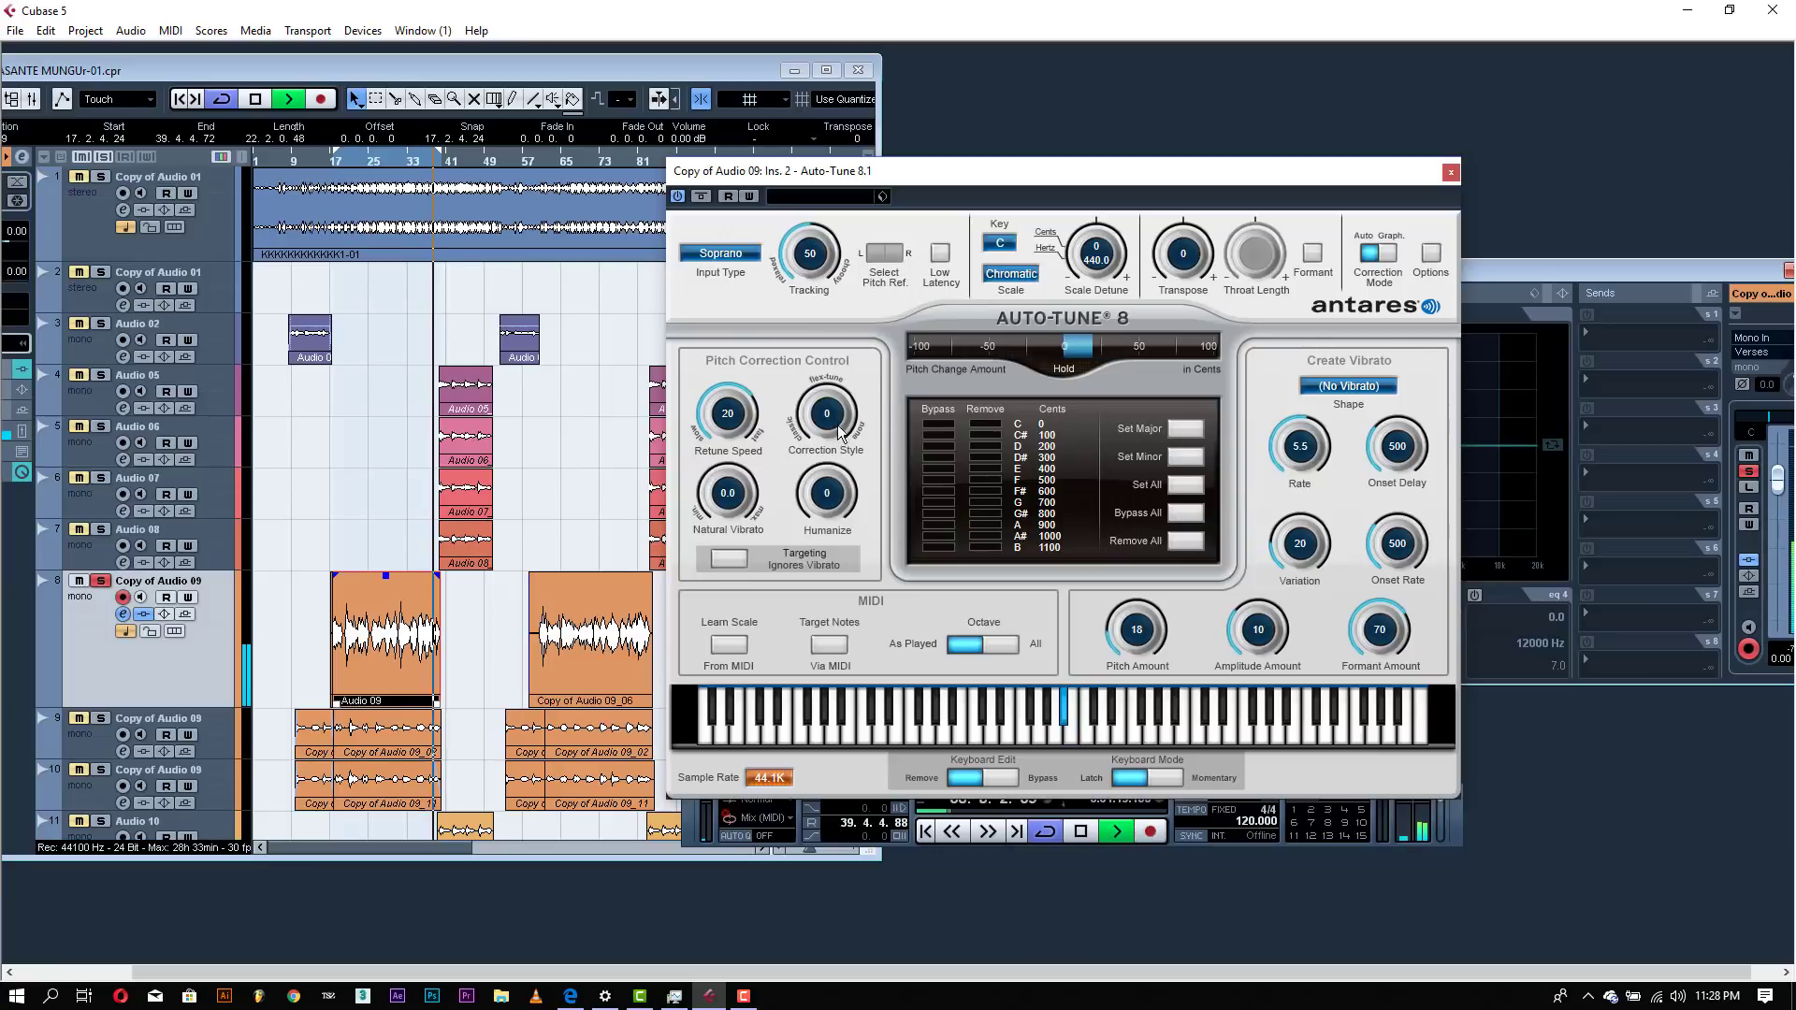
key(space)
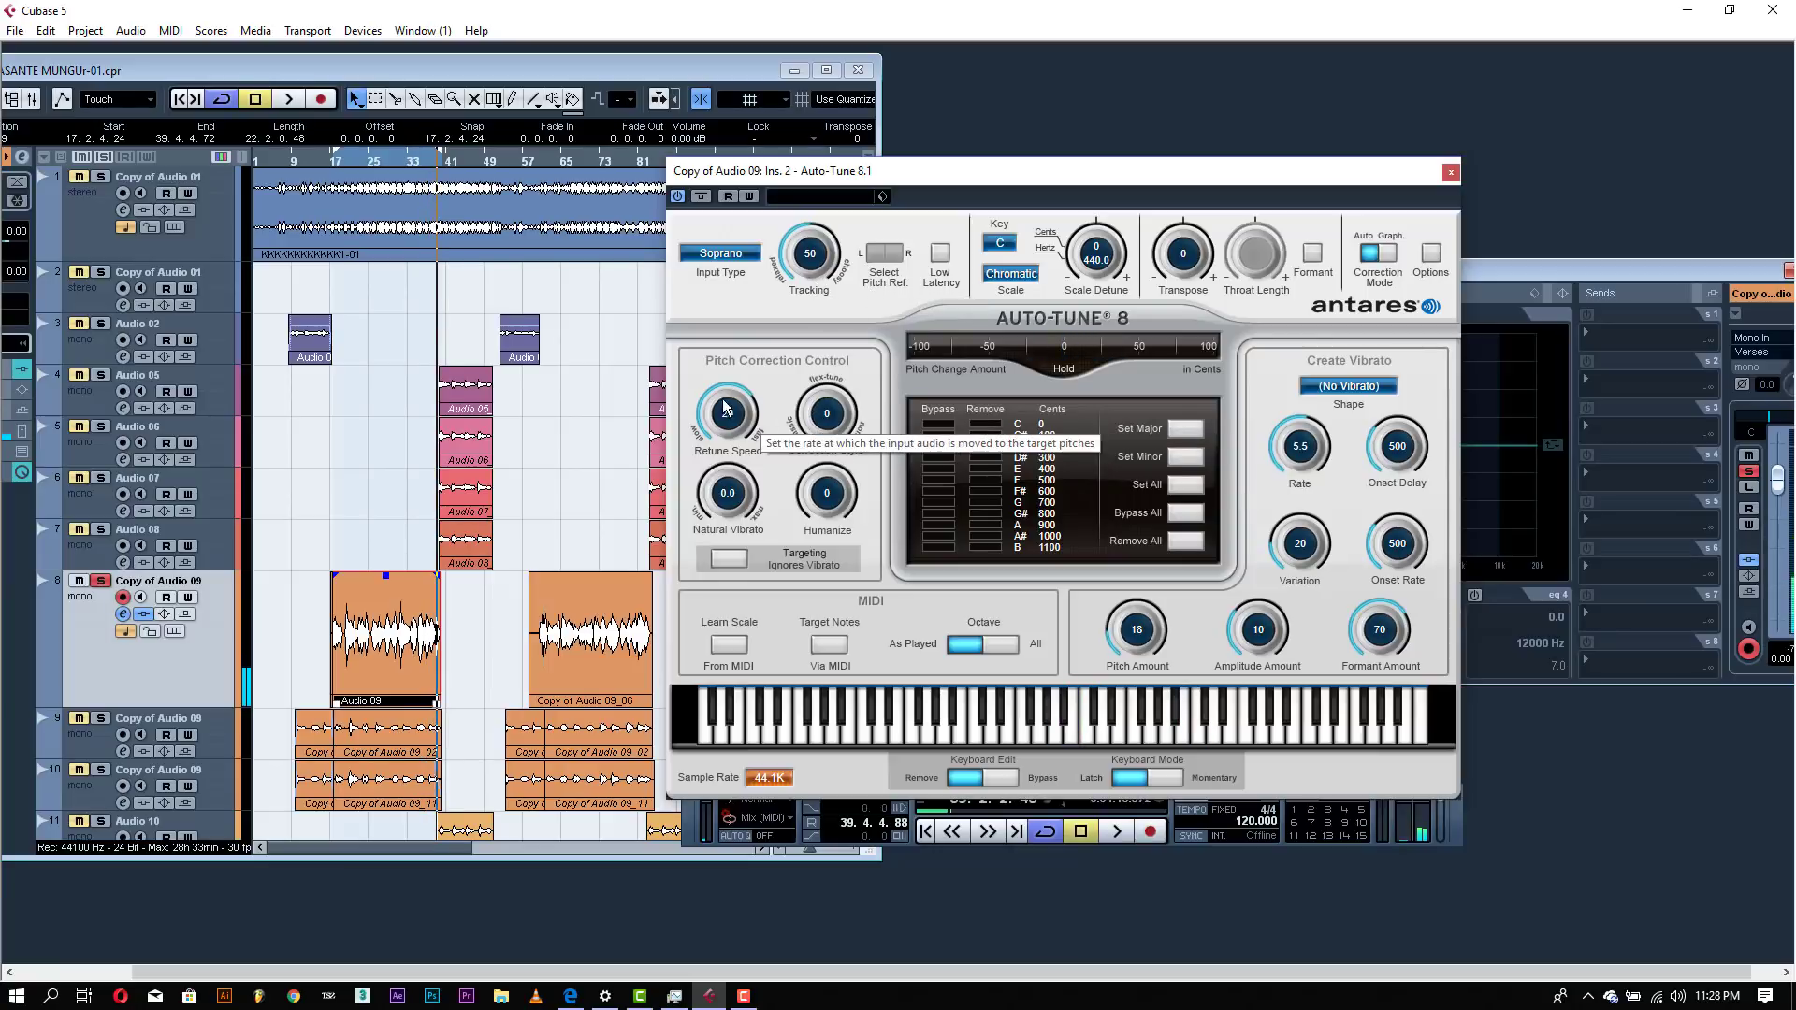
- Solo the instrumental on track 1 together with the lead vocal on track 8 and play from about bar 18
click(102, 157)
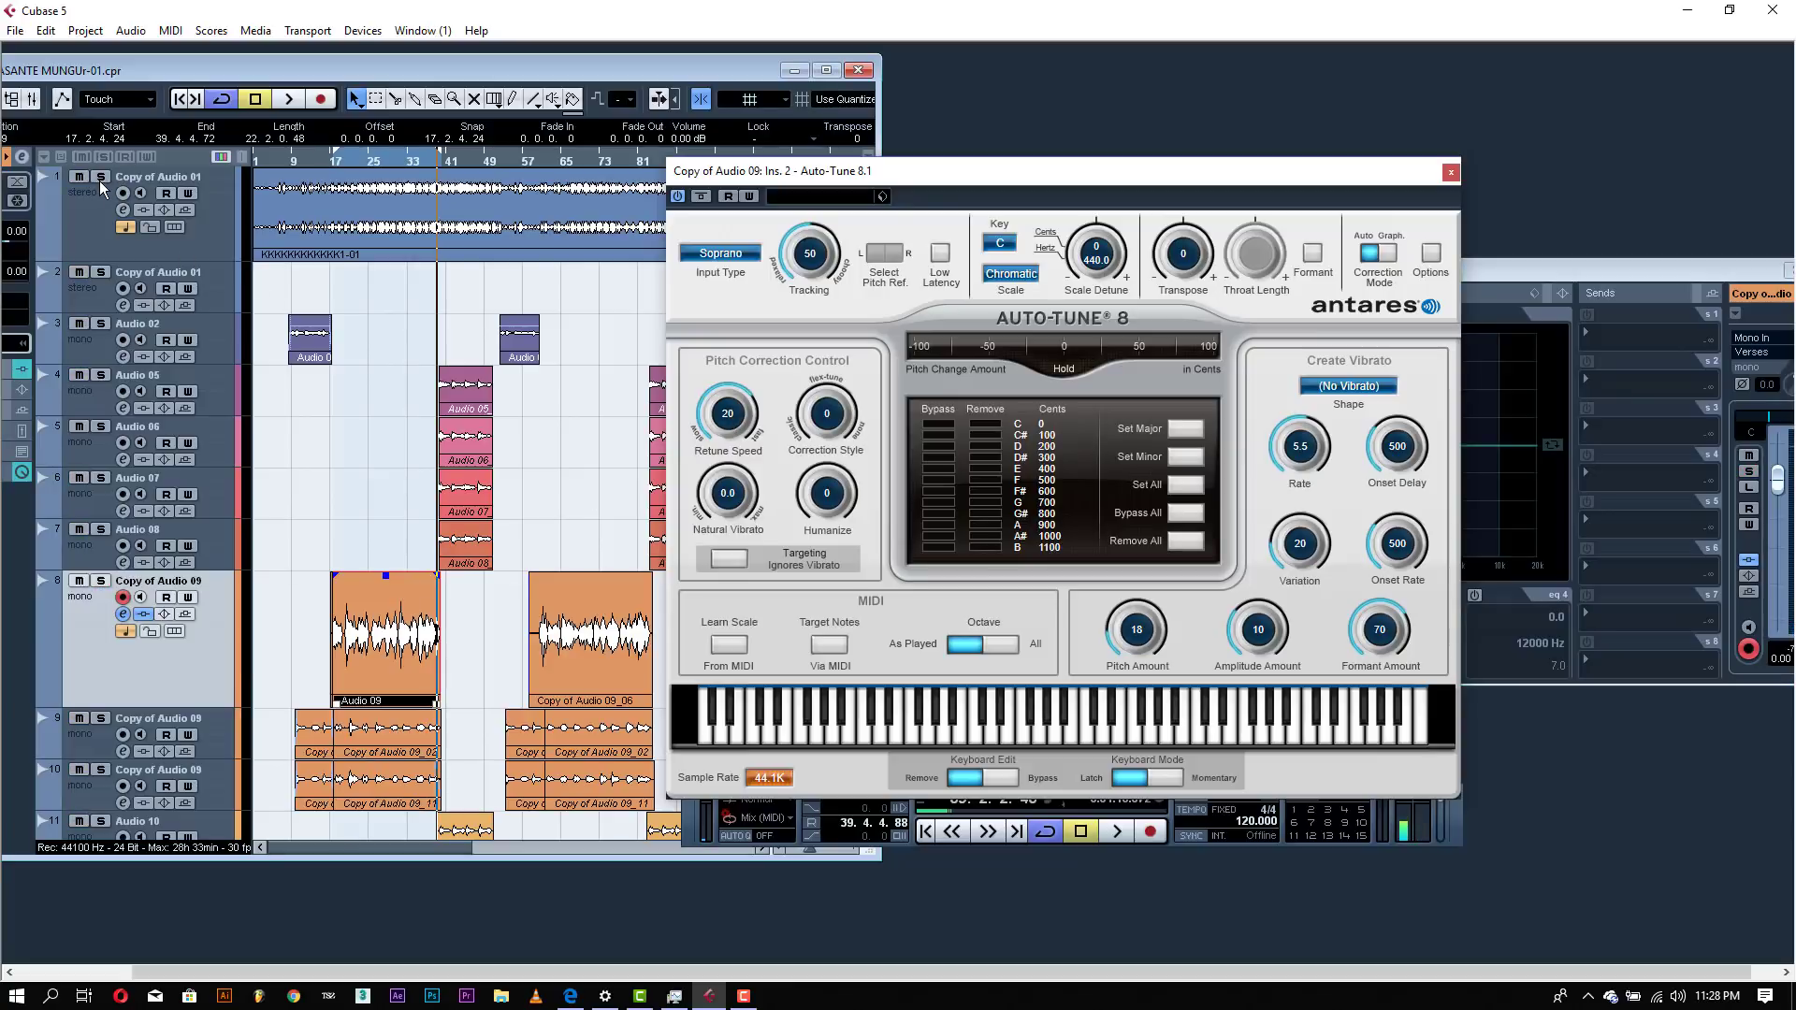
click(101, 178)
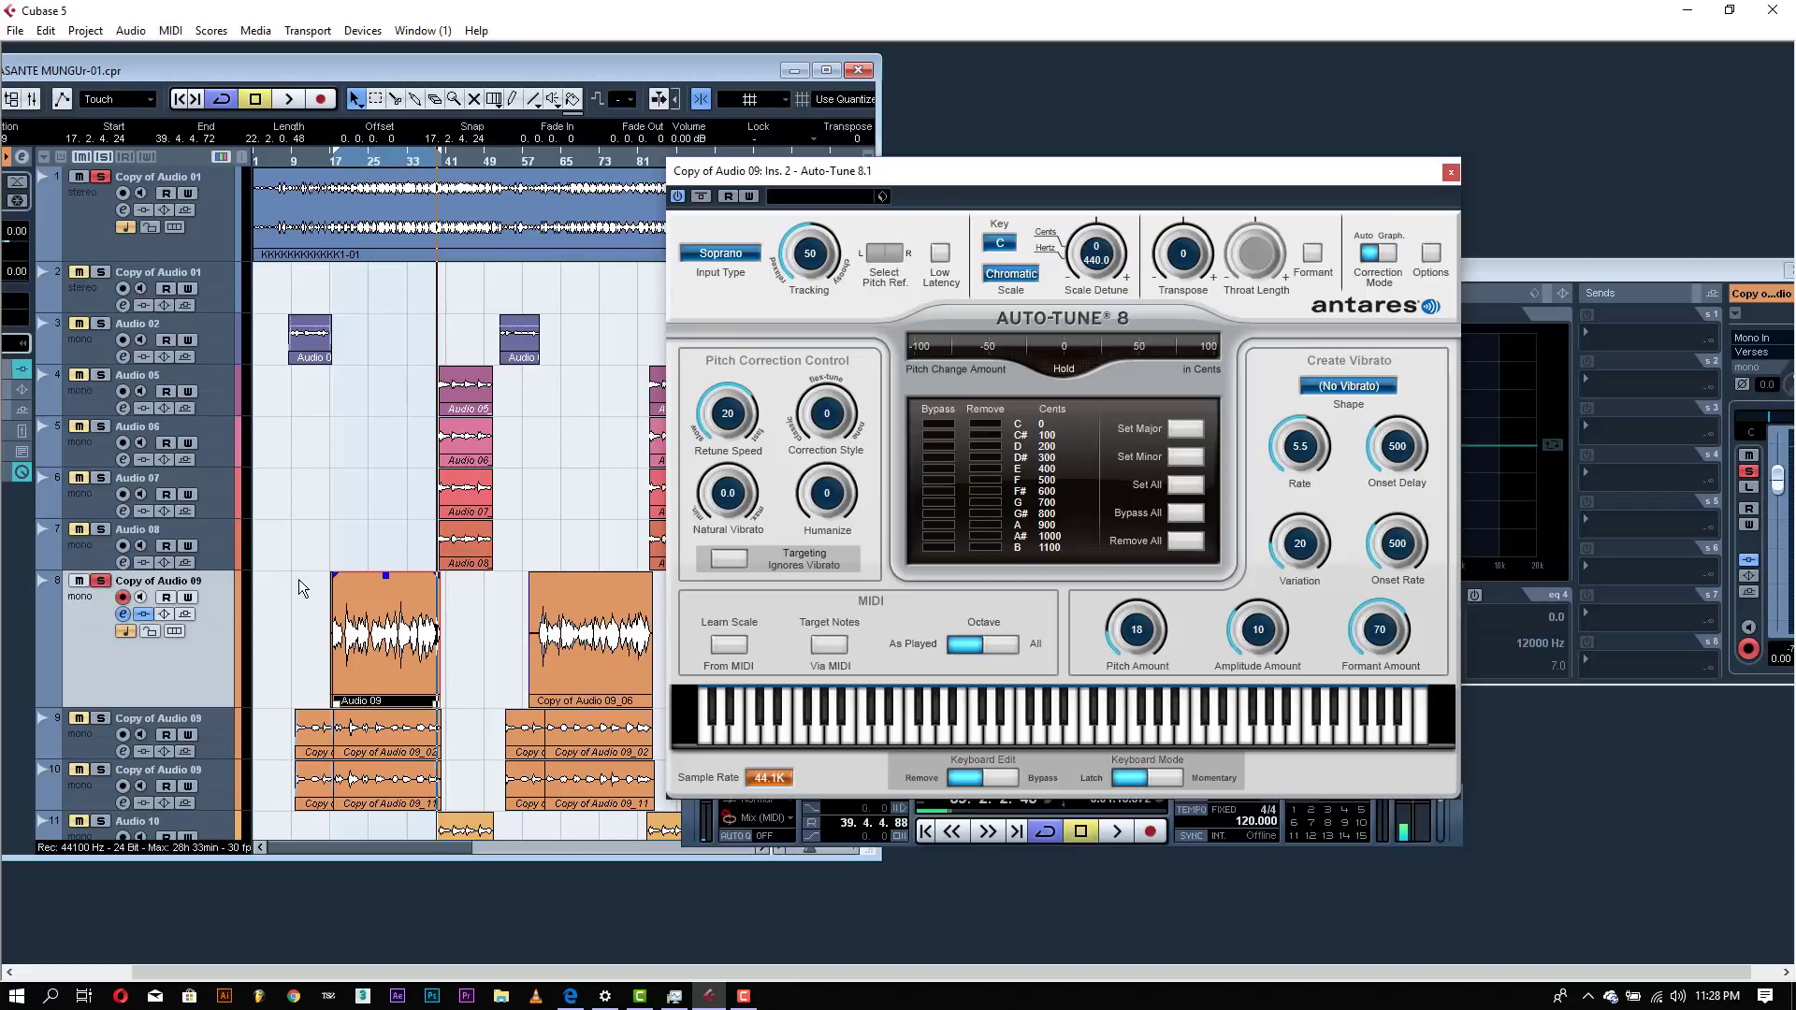
key(space)
click(334, 157)
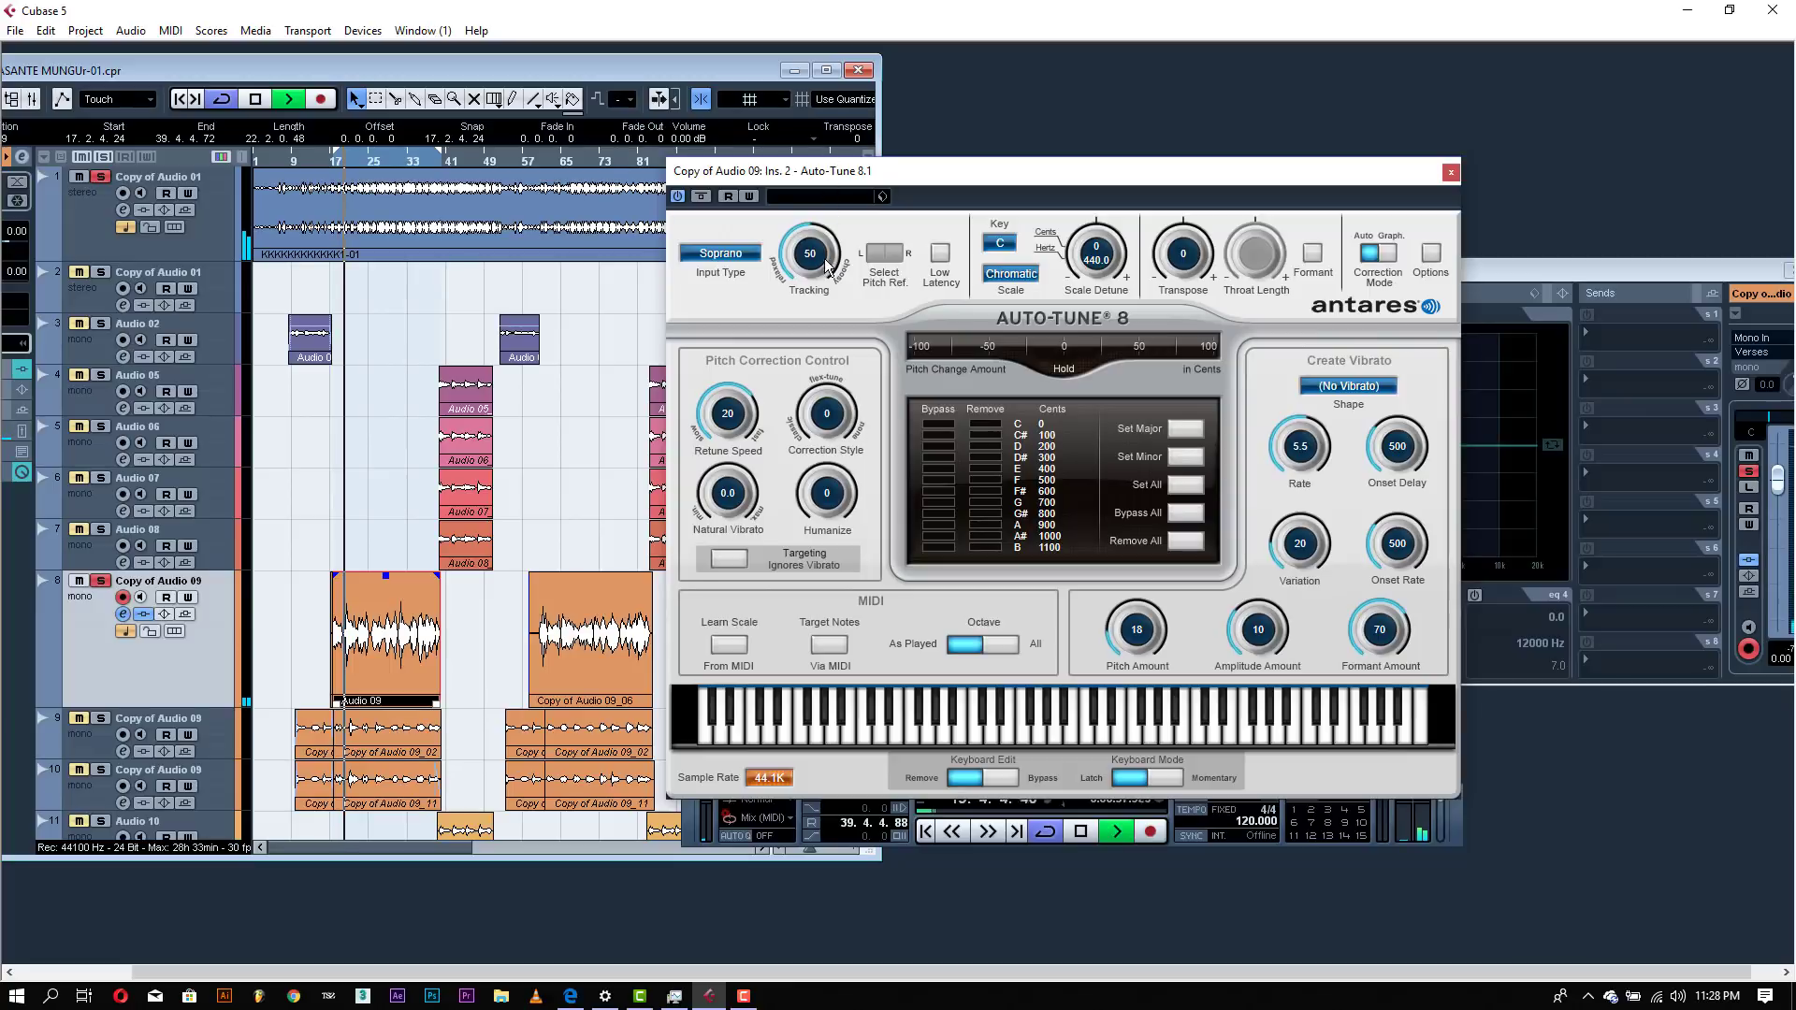
- Try Auto-Tune retune speeds of 5 and 1, playing the lead vocal with each setting
key(space)
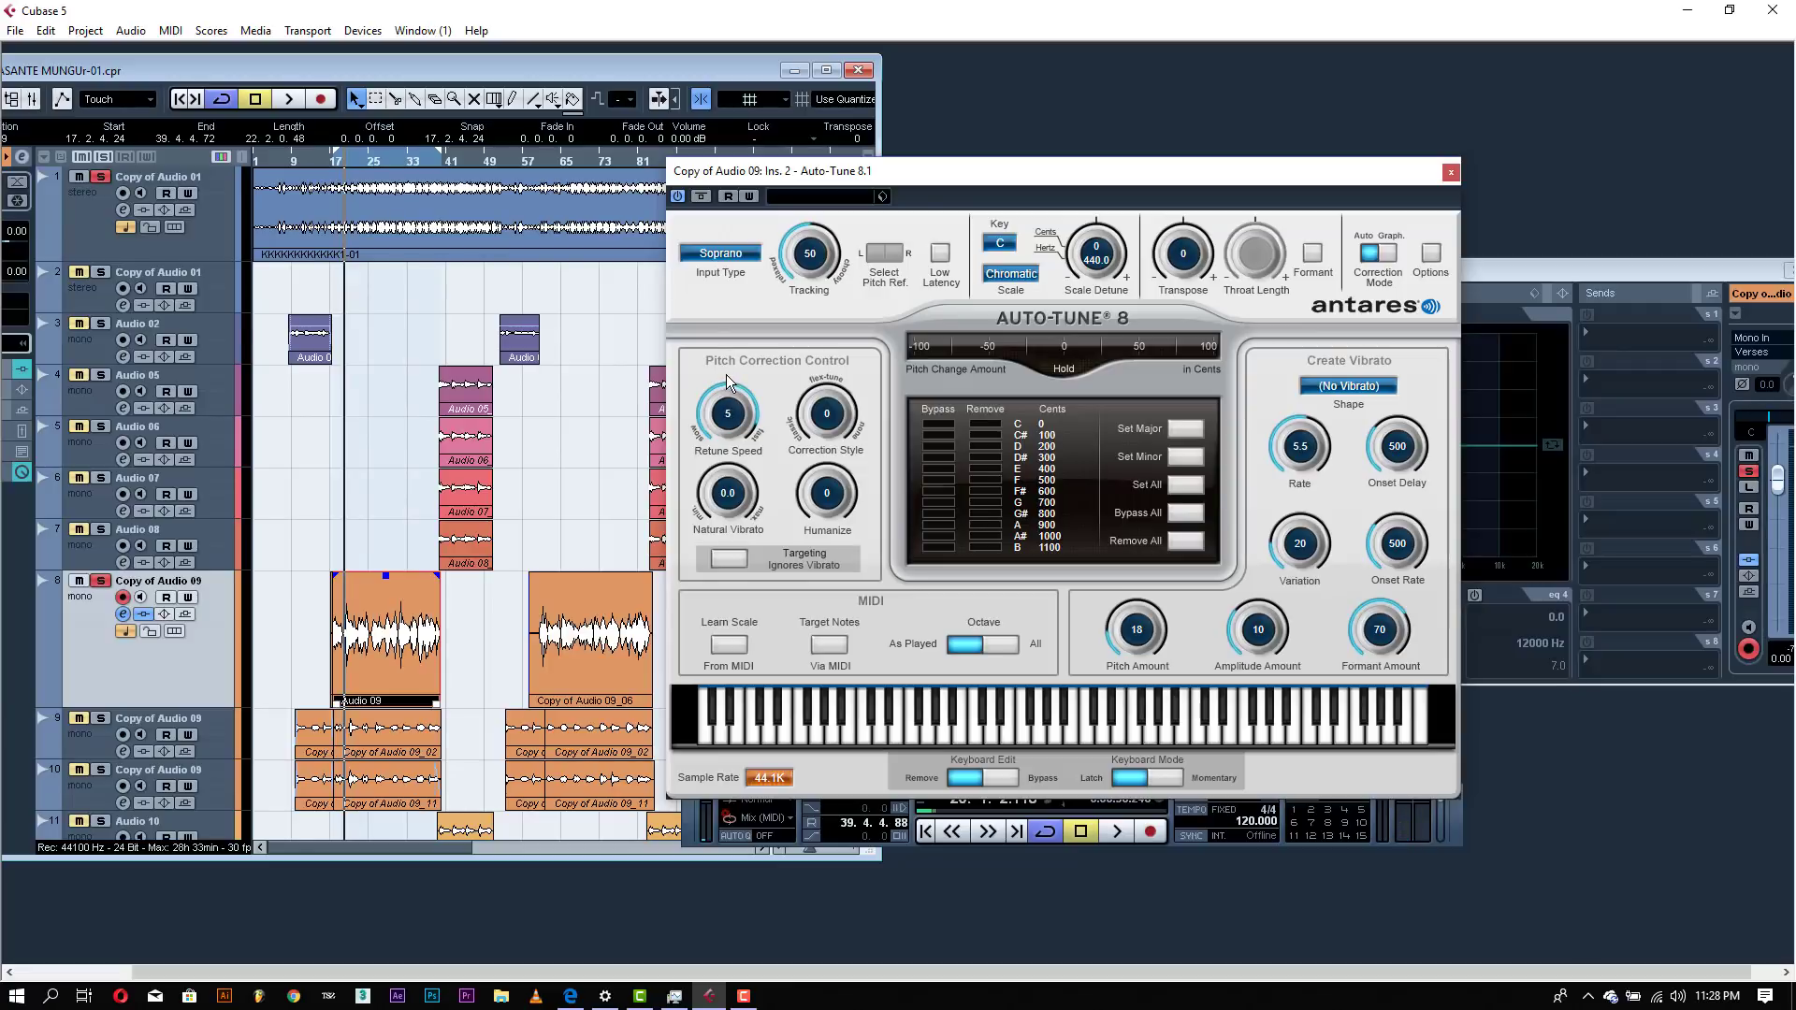
key(space)
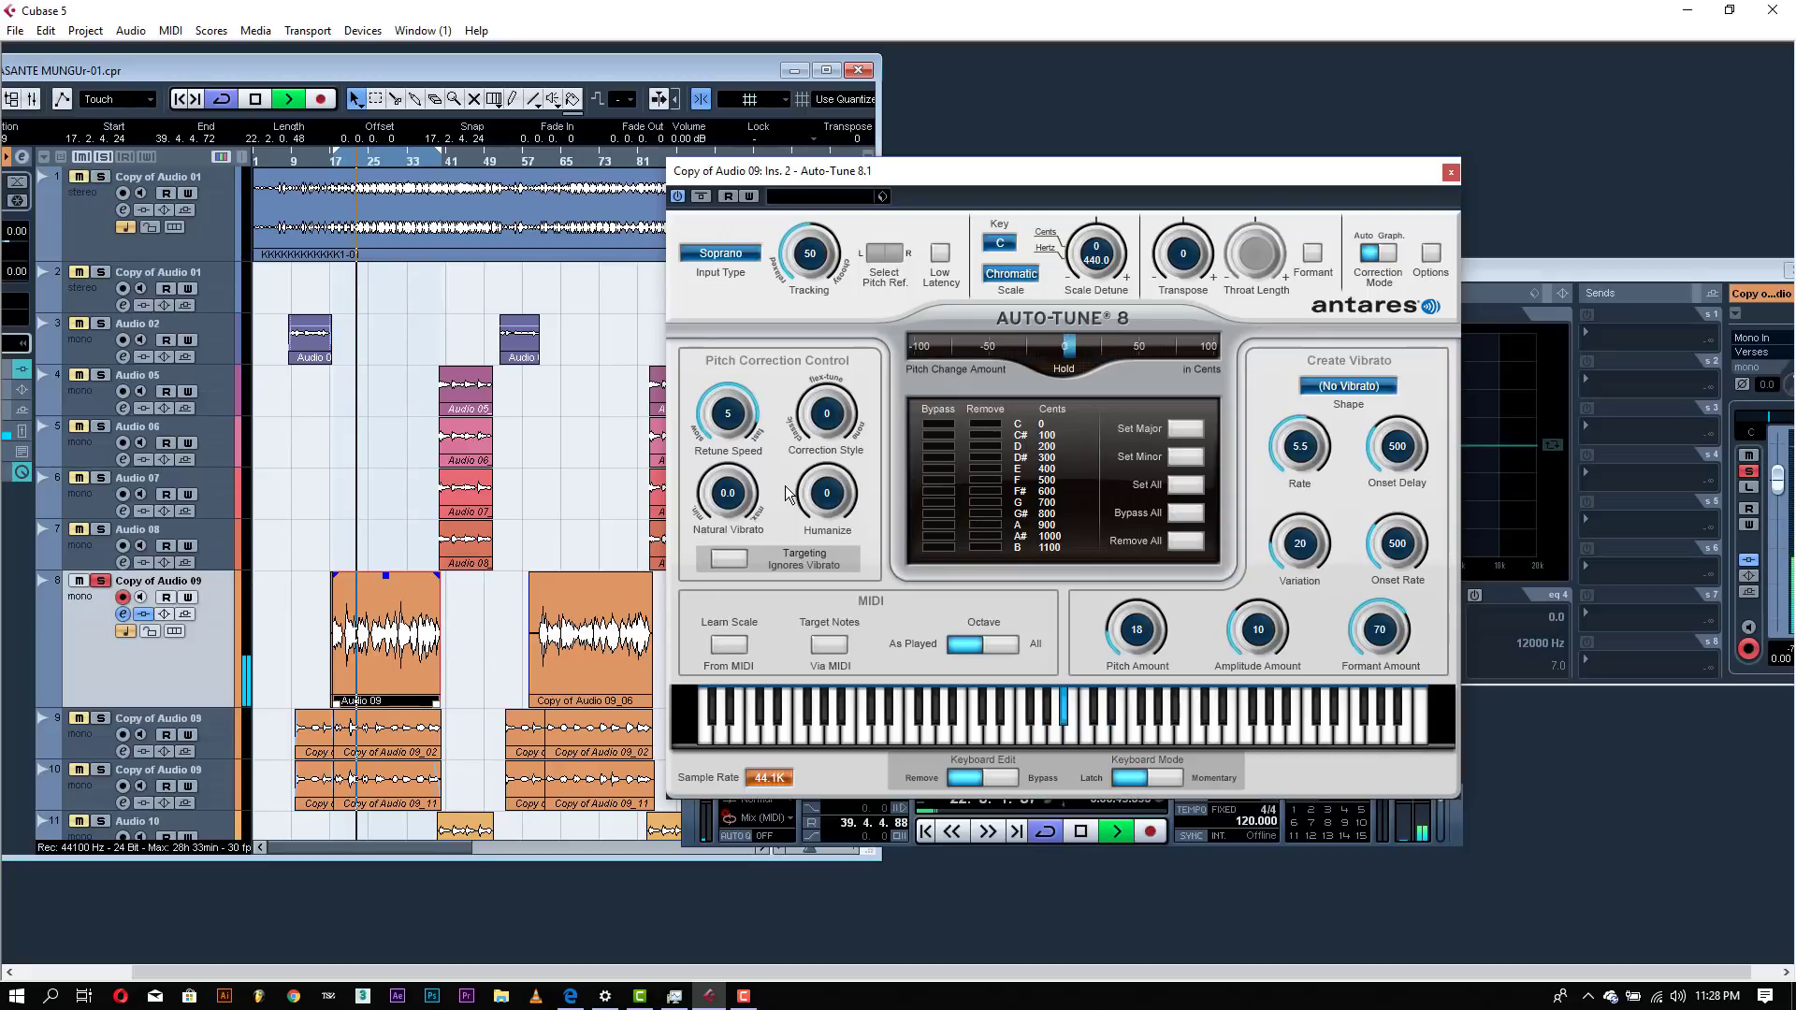
key(space)
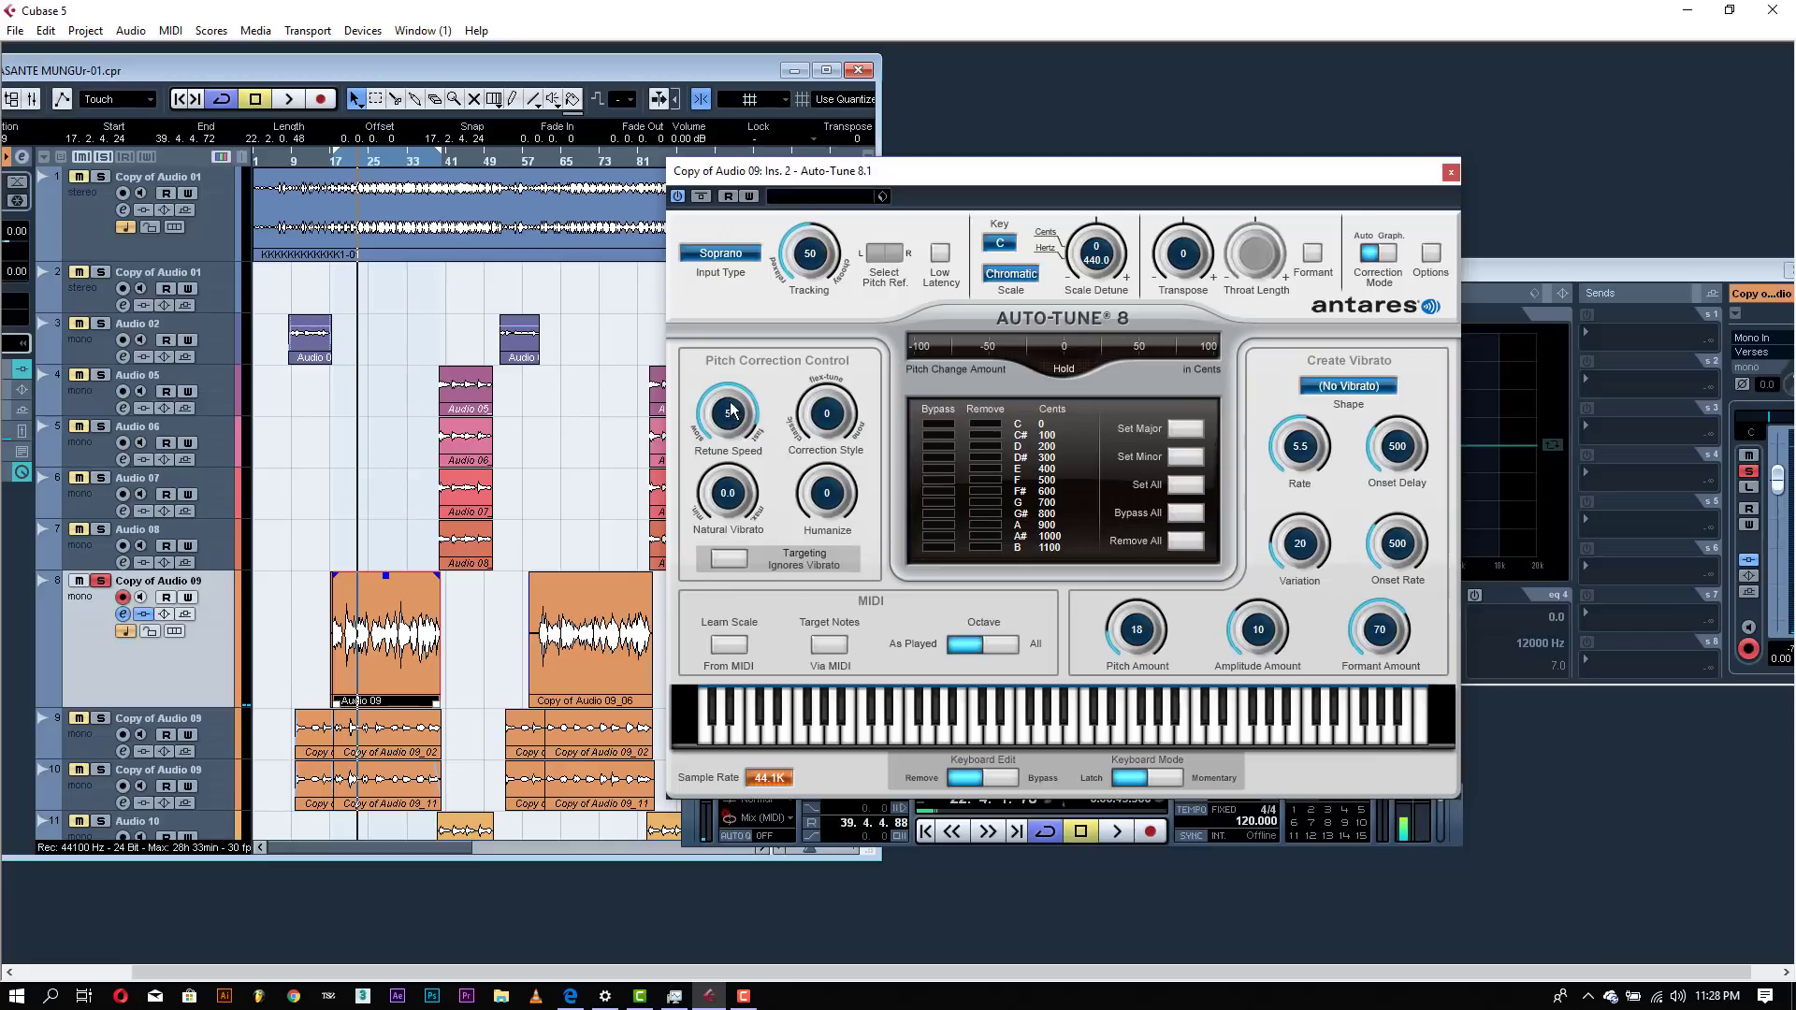
drag(735, 391, 747, 417)
key(space)
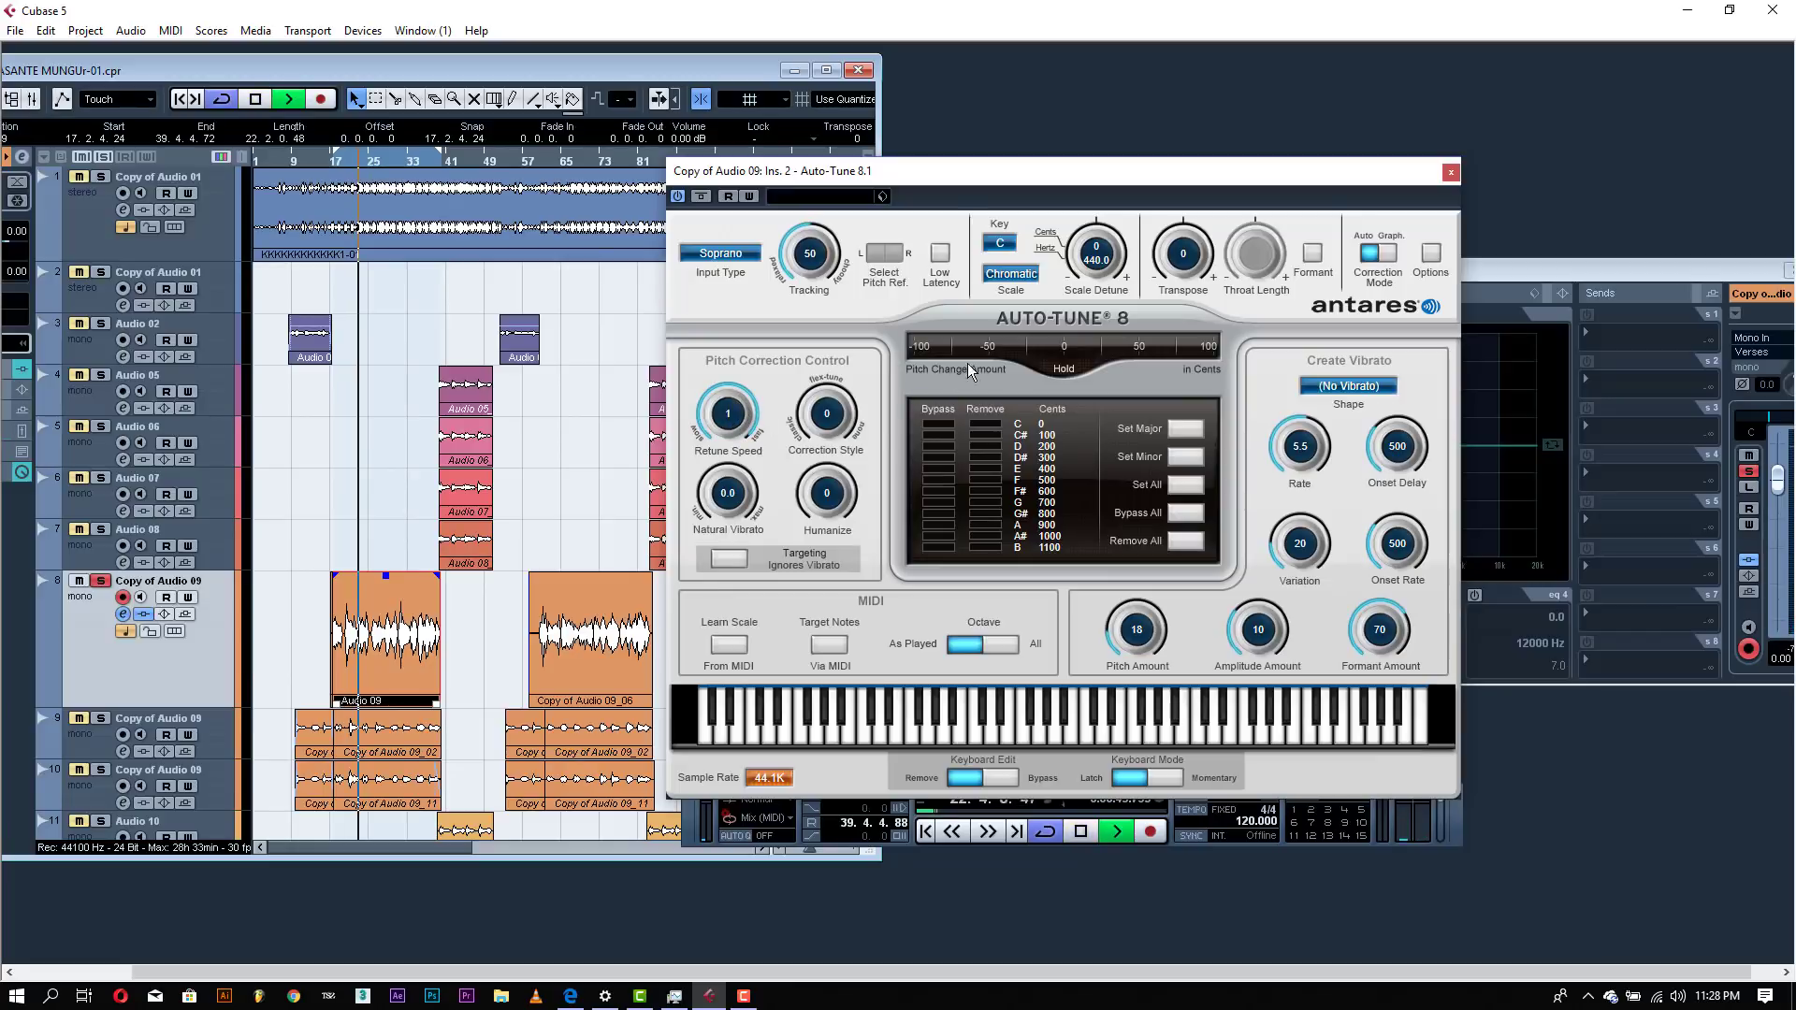
key(space)
- Set the Auto-Tune scale to Minor and play the lead vocal with the instrumental
click(1008, 272)
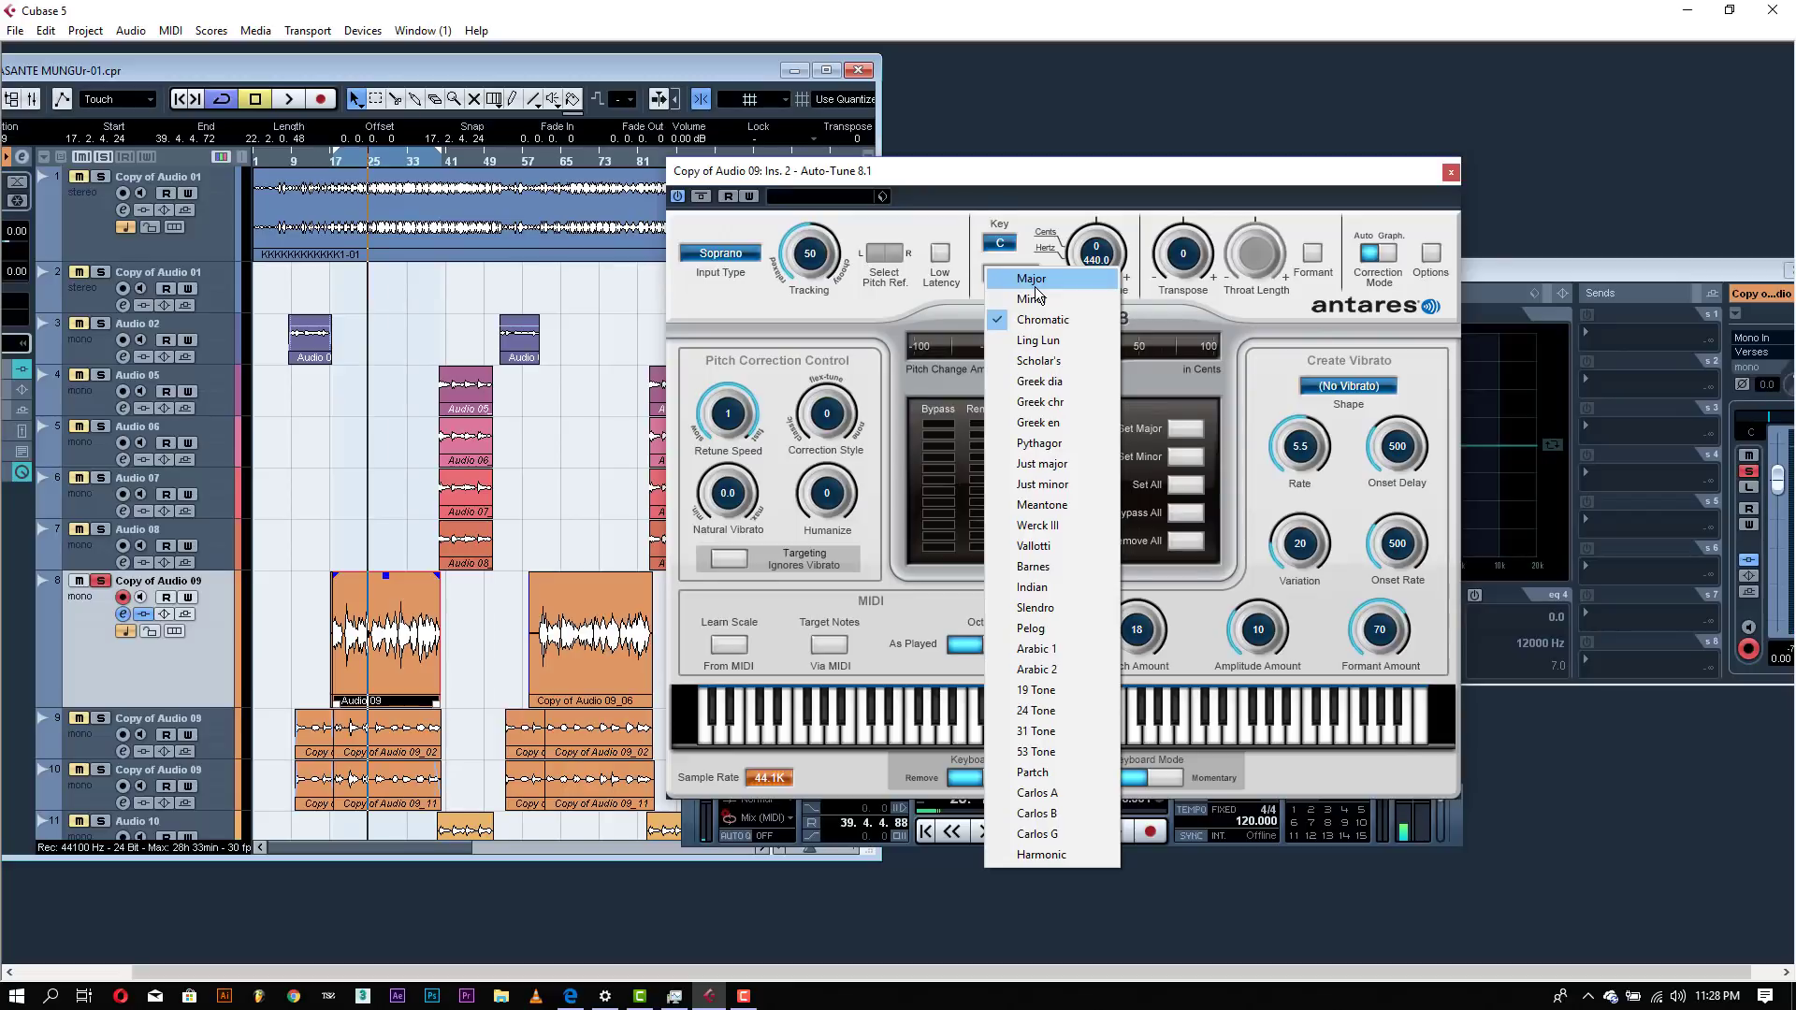
click(1036, 299)
key(space)
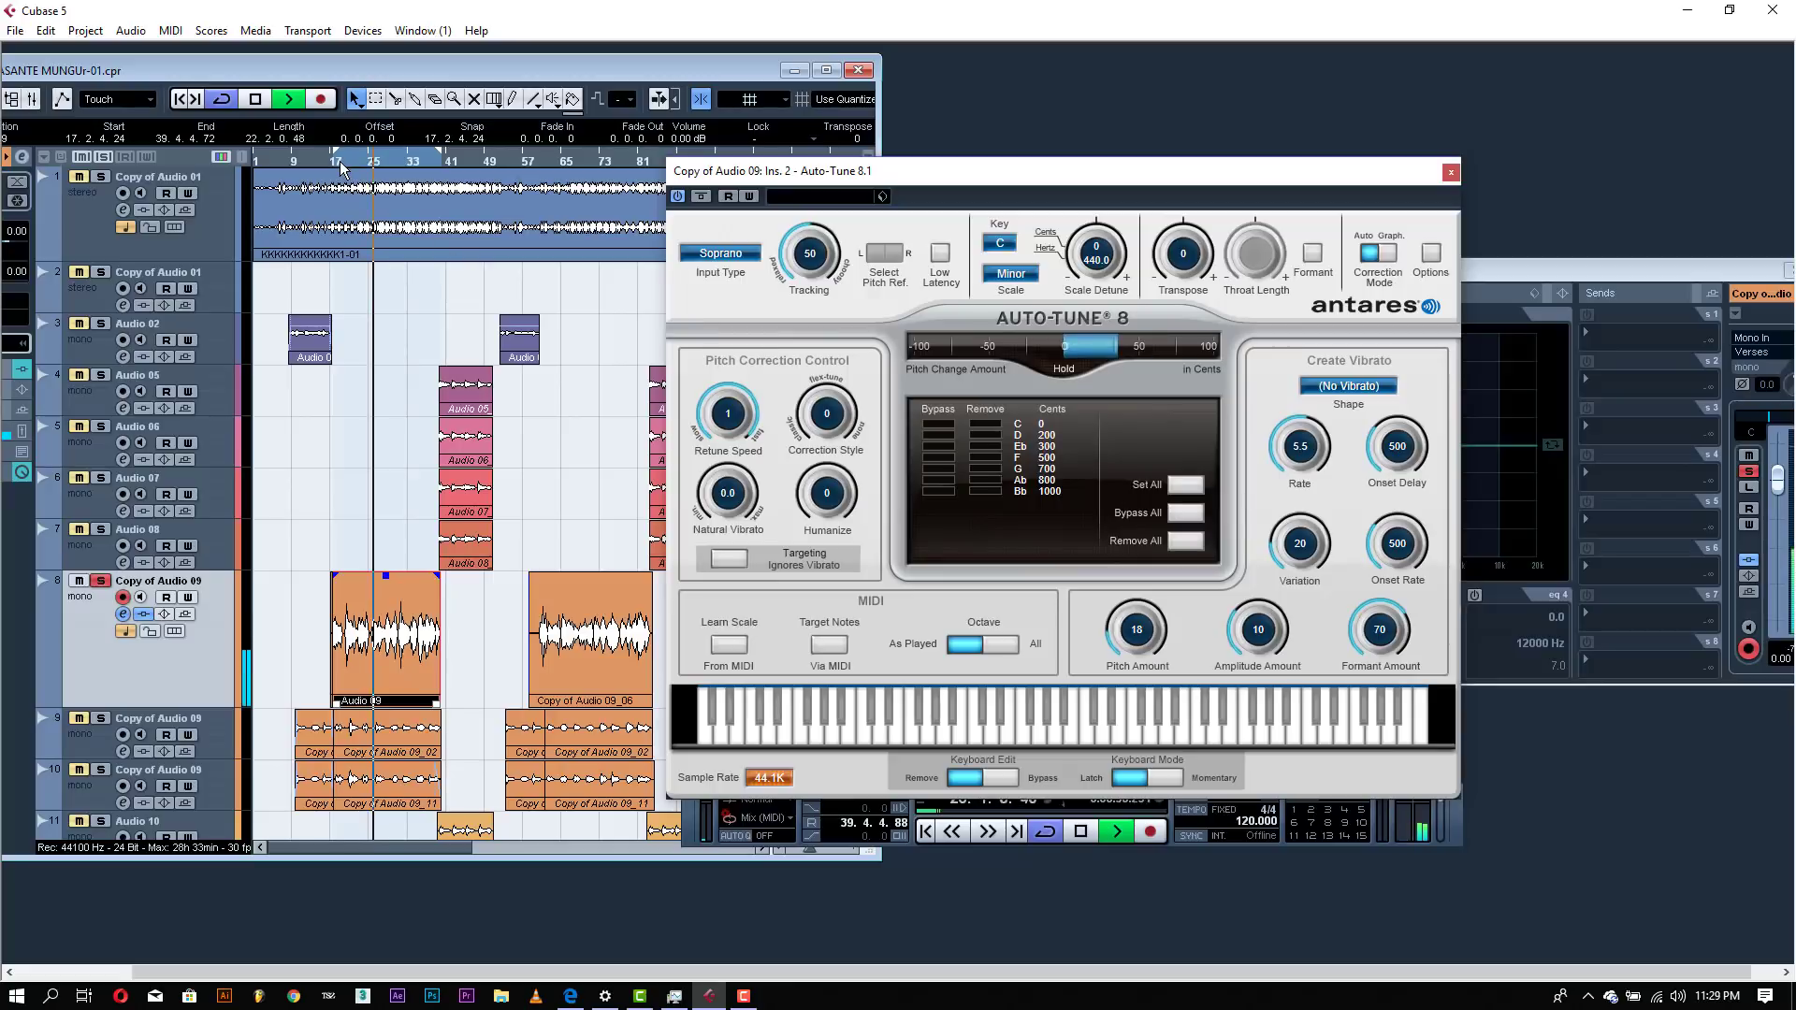
- Try C# as the Auto-Tune key and audition the first verse with it
click(999, 245)
click(1022, 269)
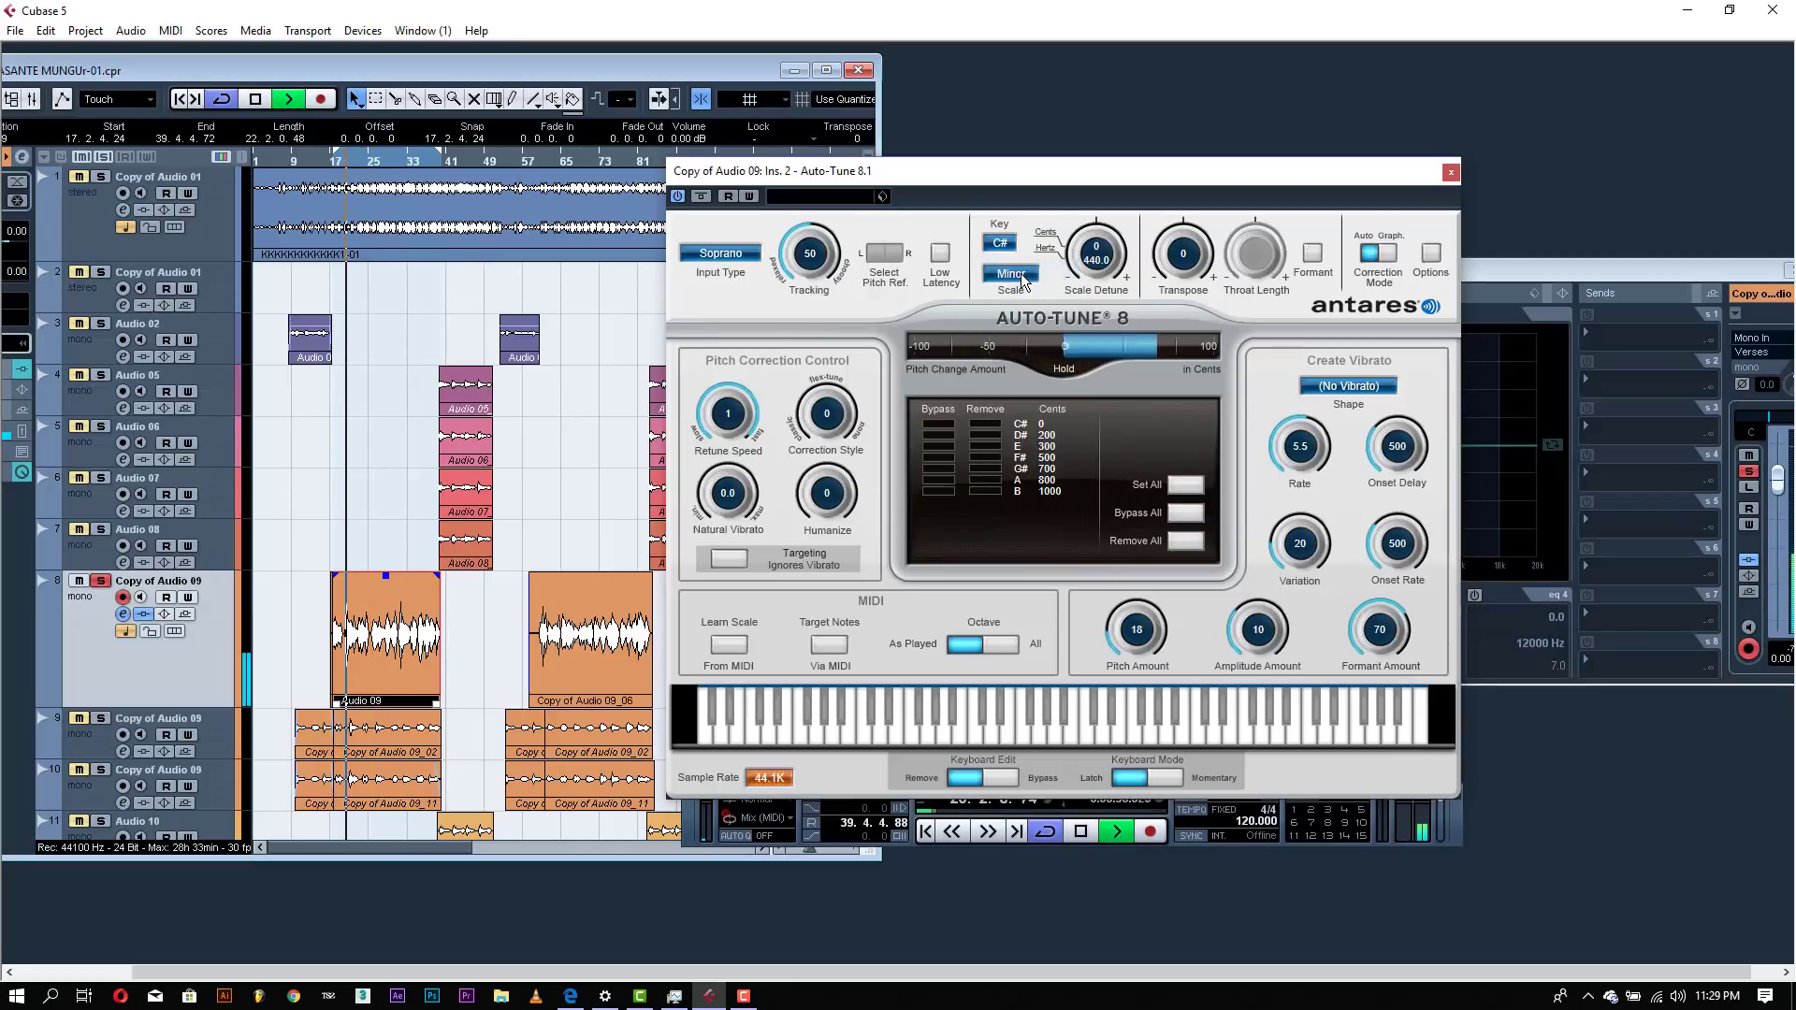
key(space)
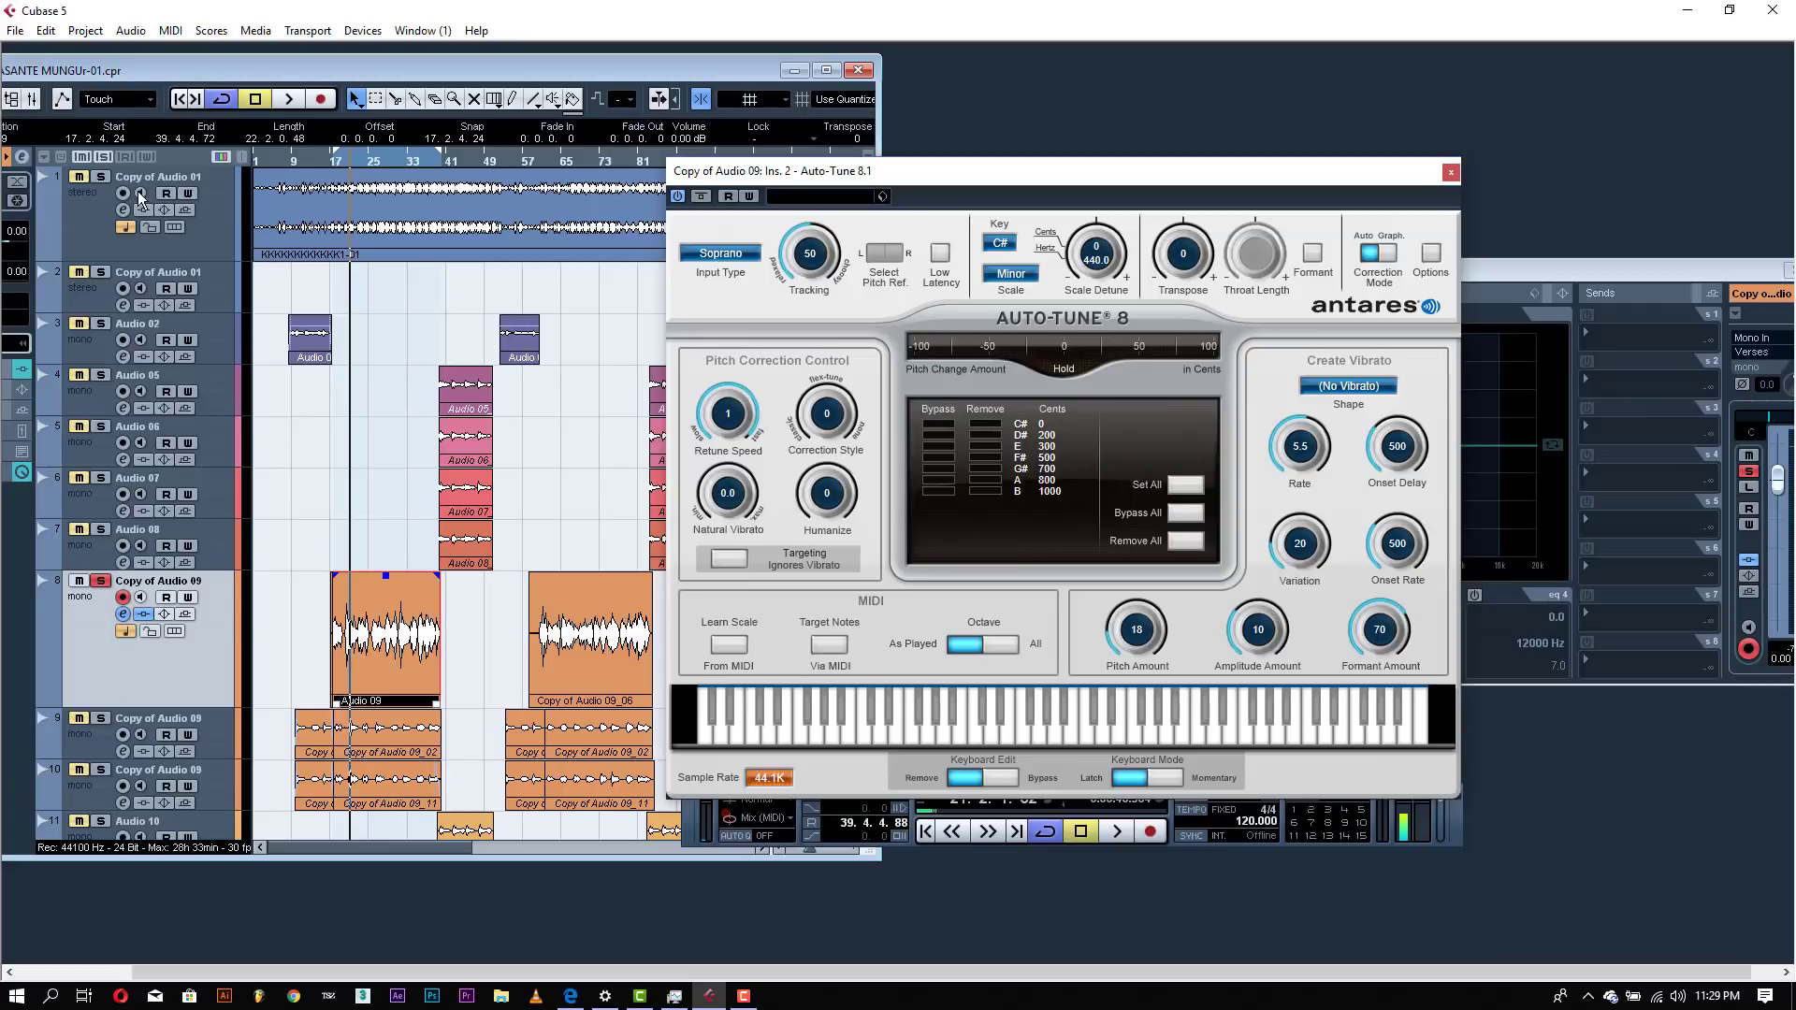
key(space)
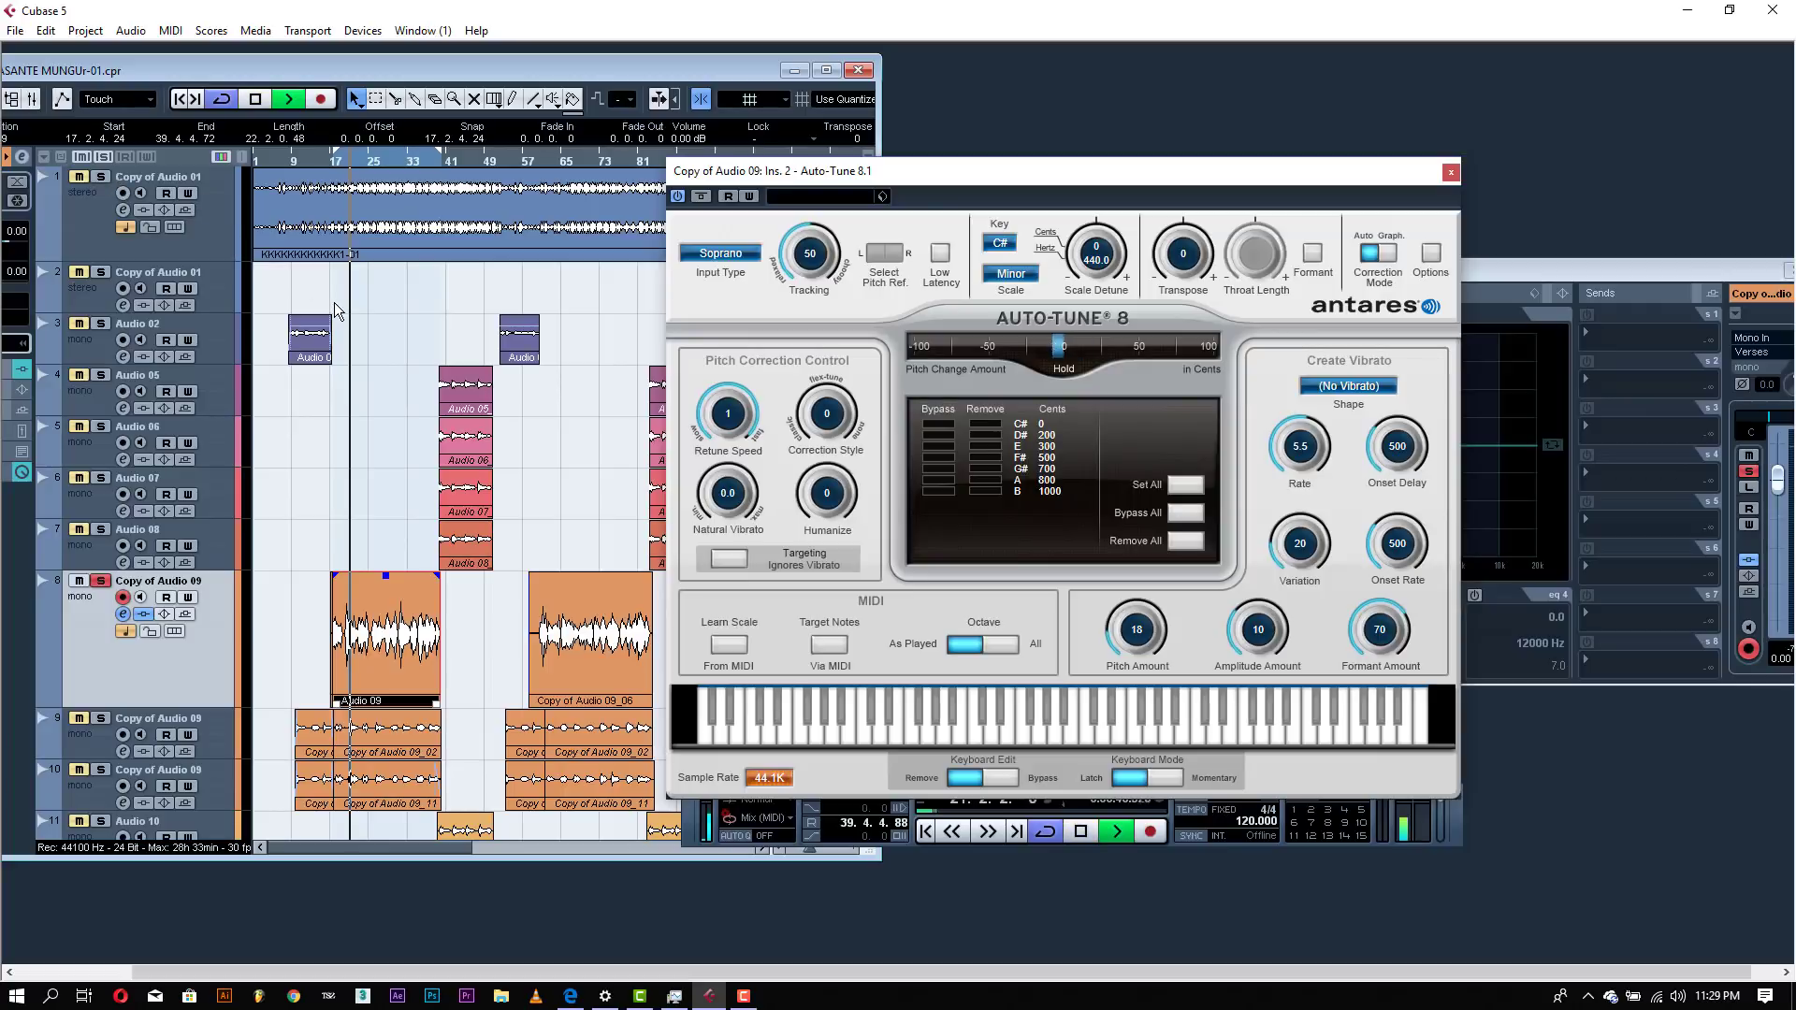
key(space)
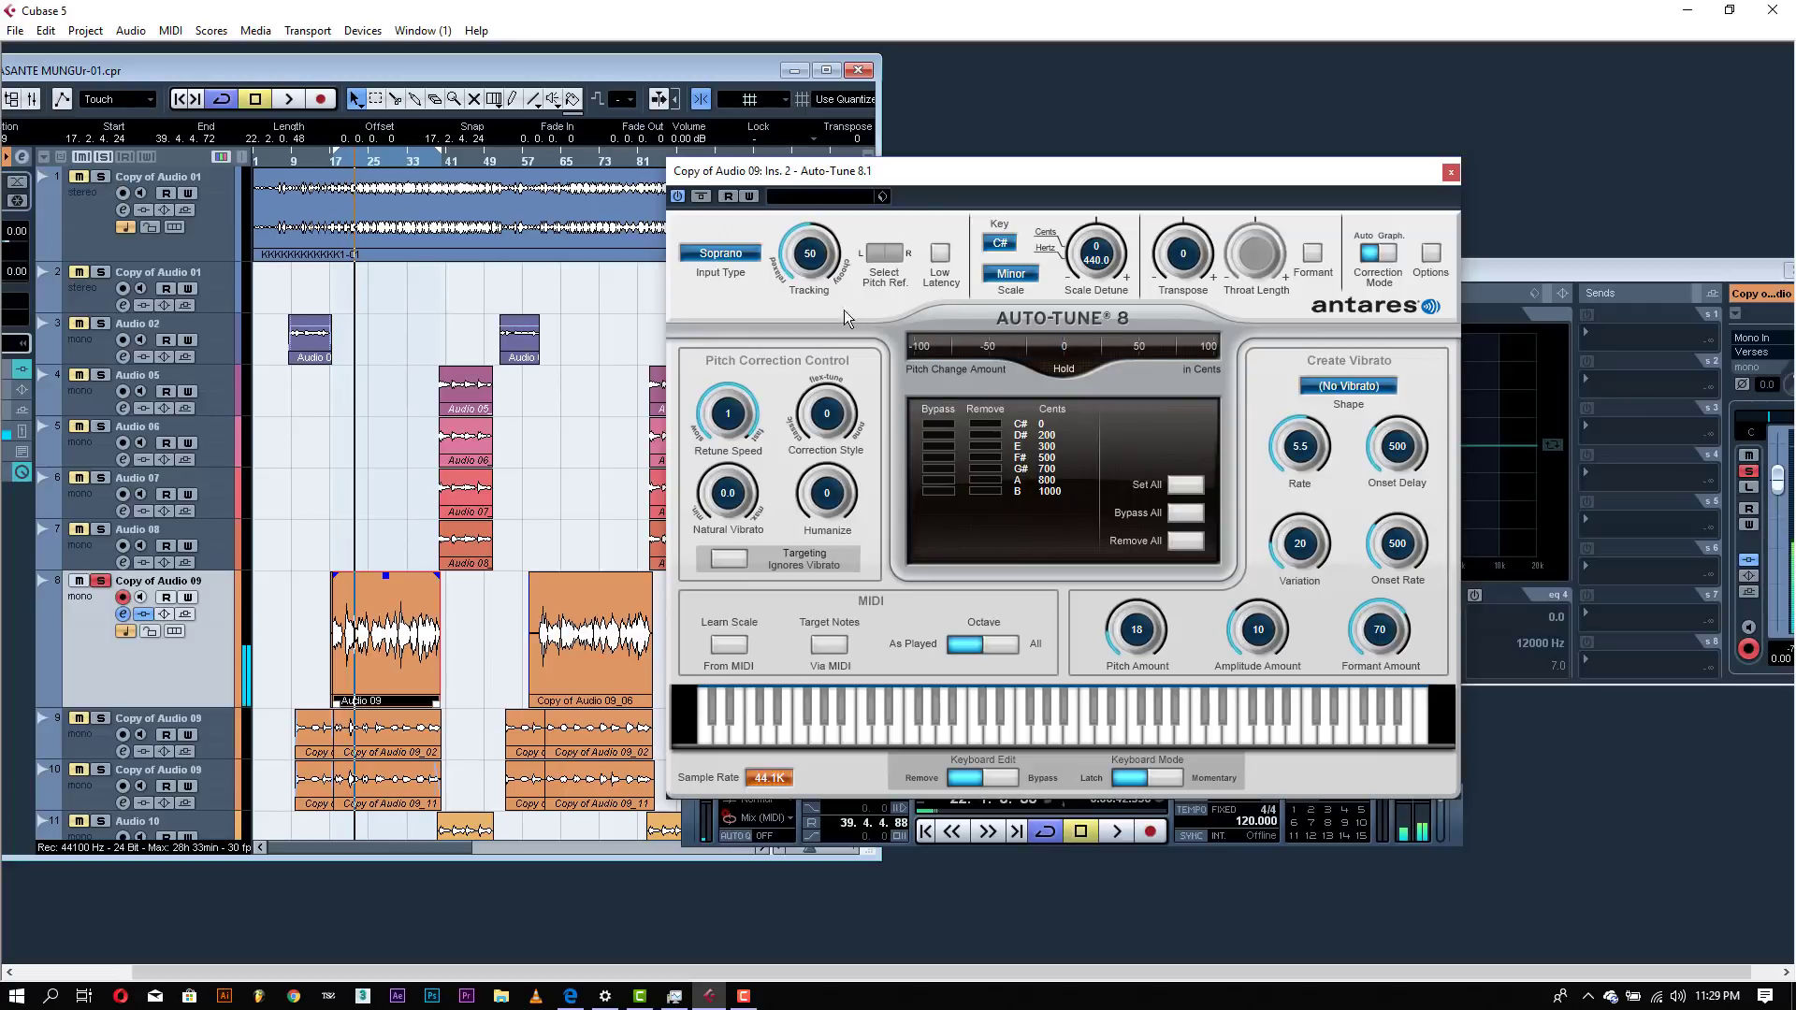
key(space)
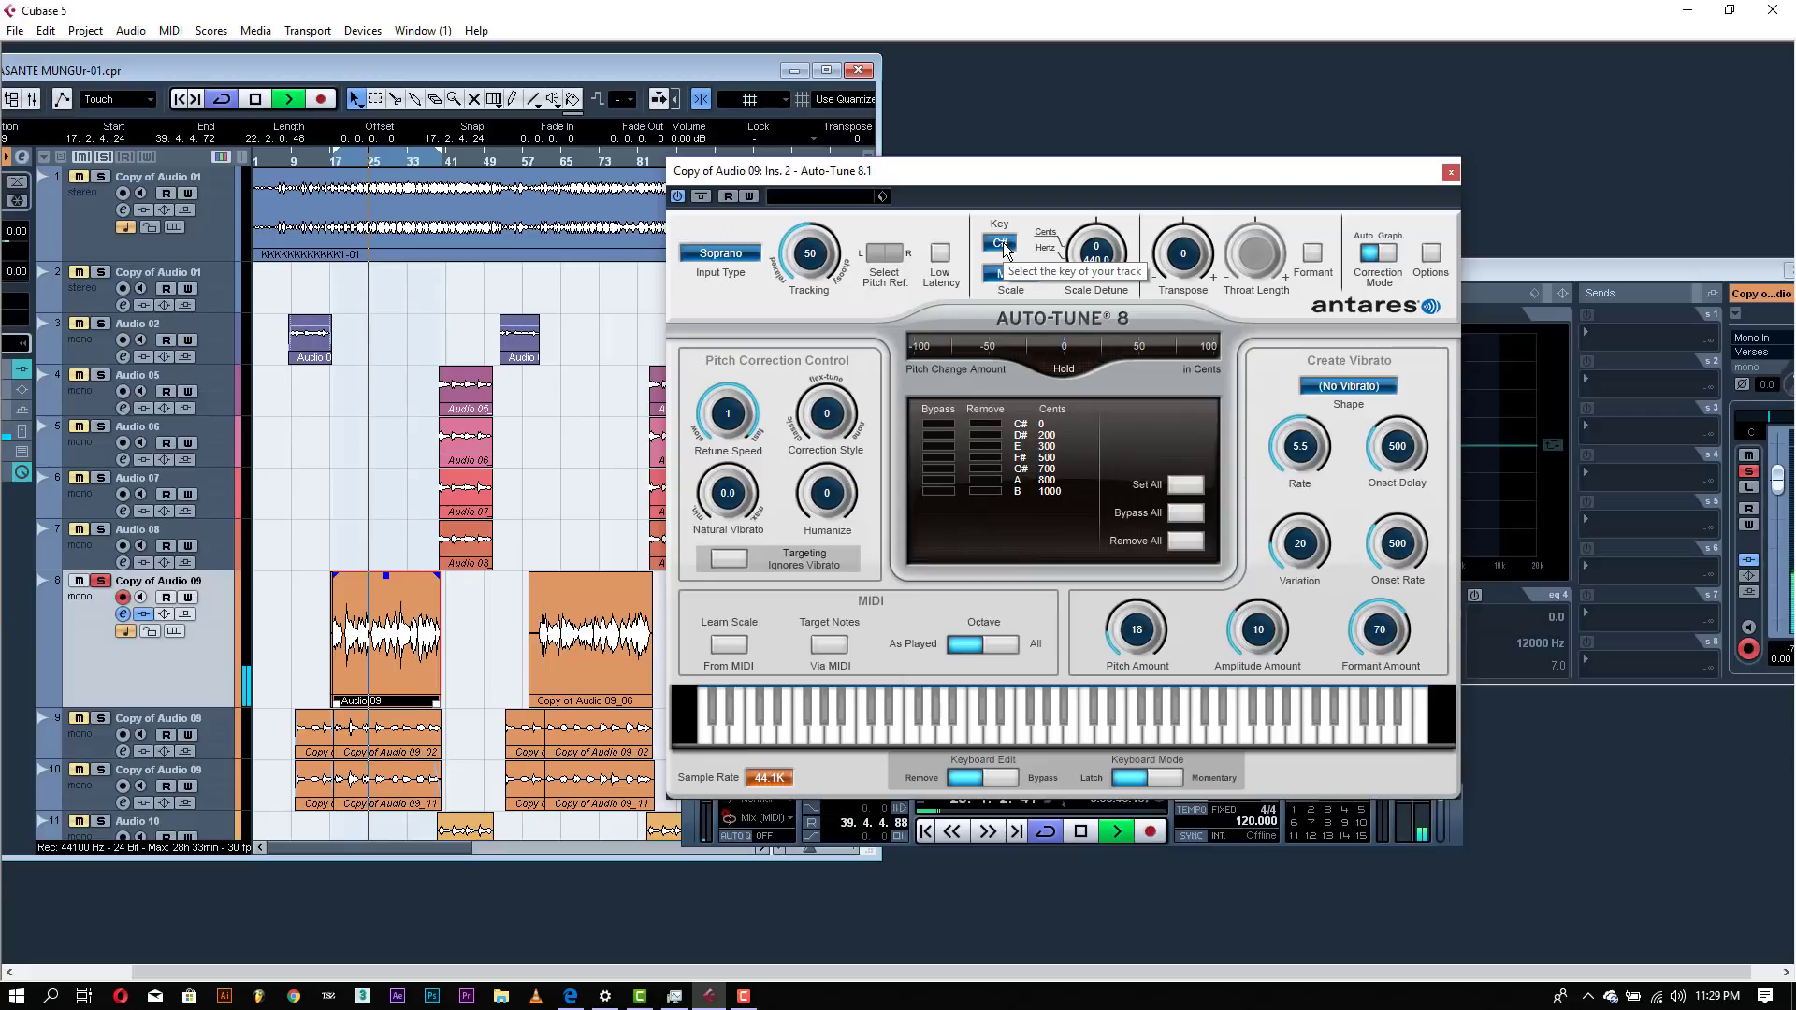
- Set the Auto-Tune vibrato shape to Sawtooth and resume playback of the verse
key(space)
click(1349, 385)
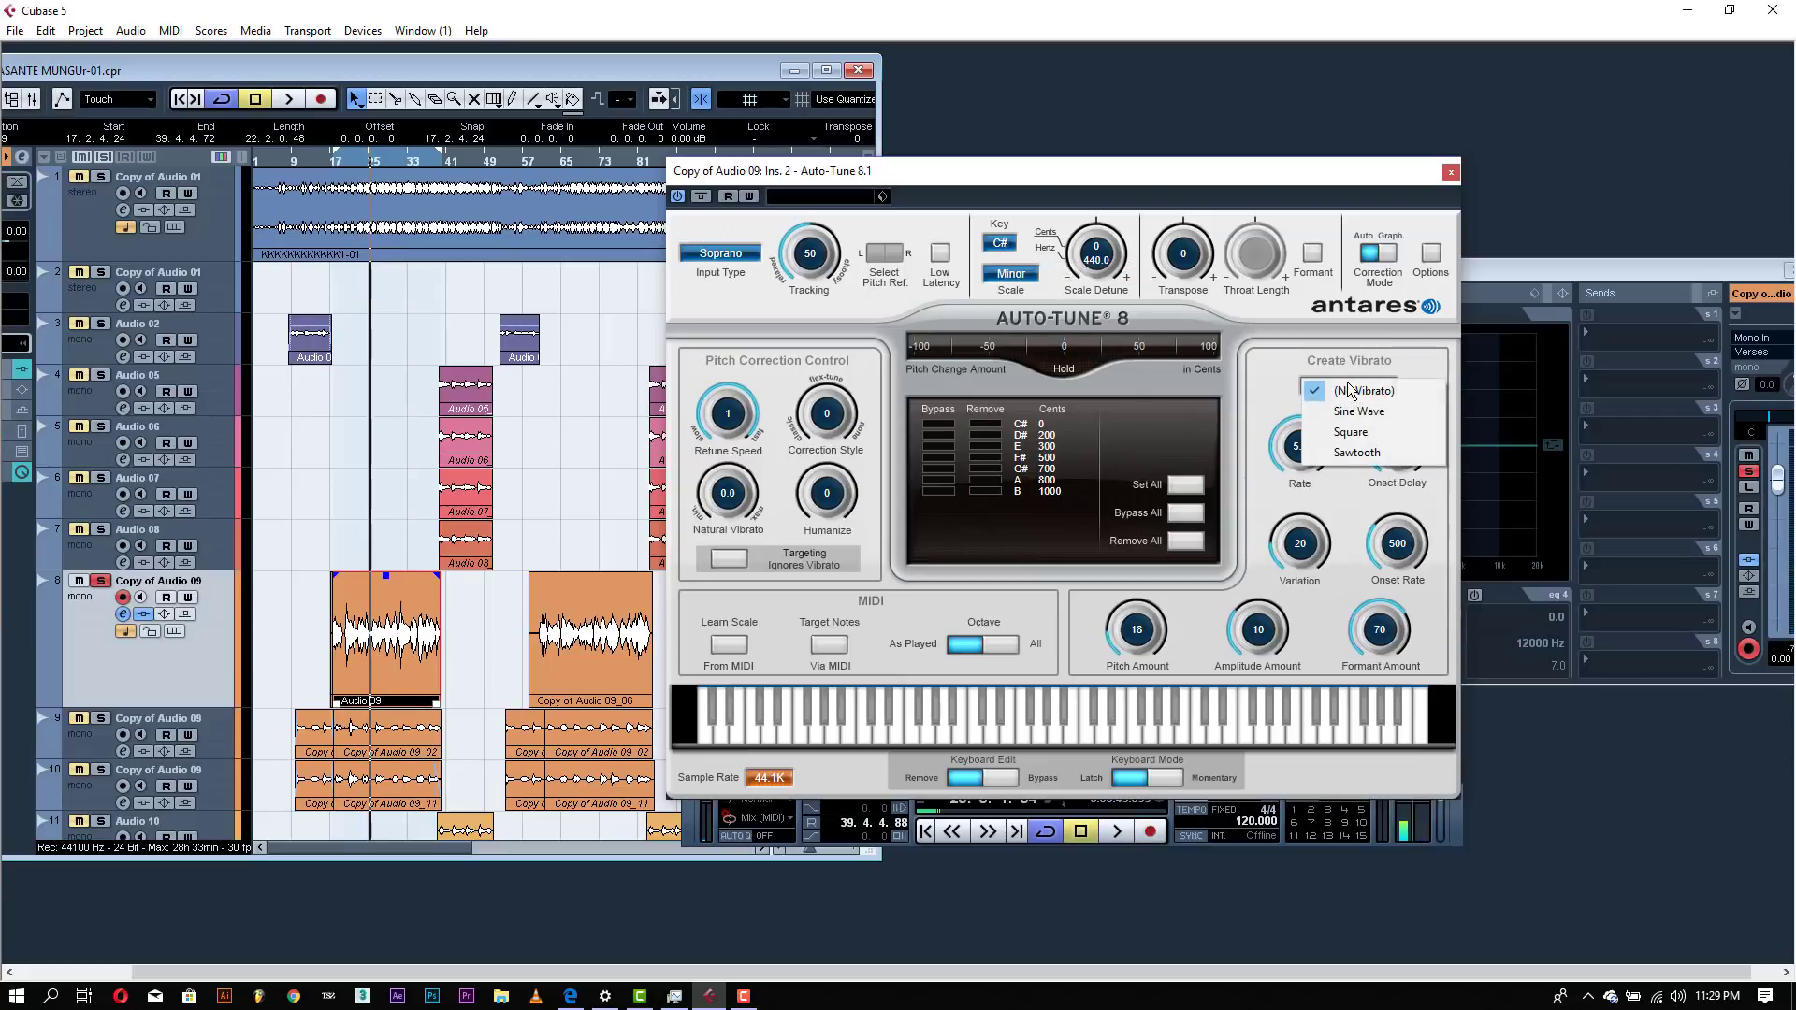
click(1361, 454)
key(space)
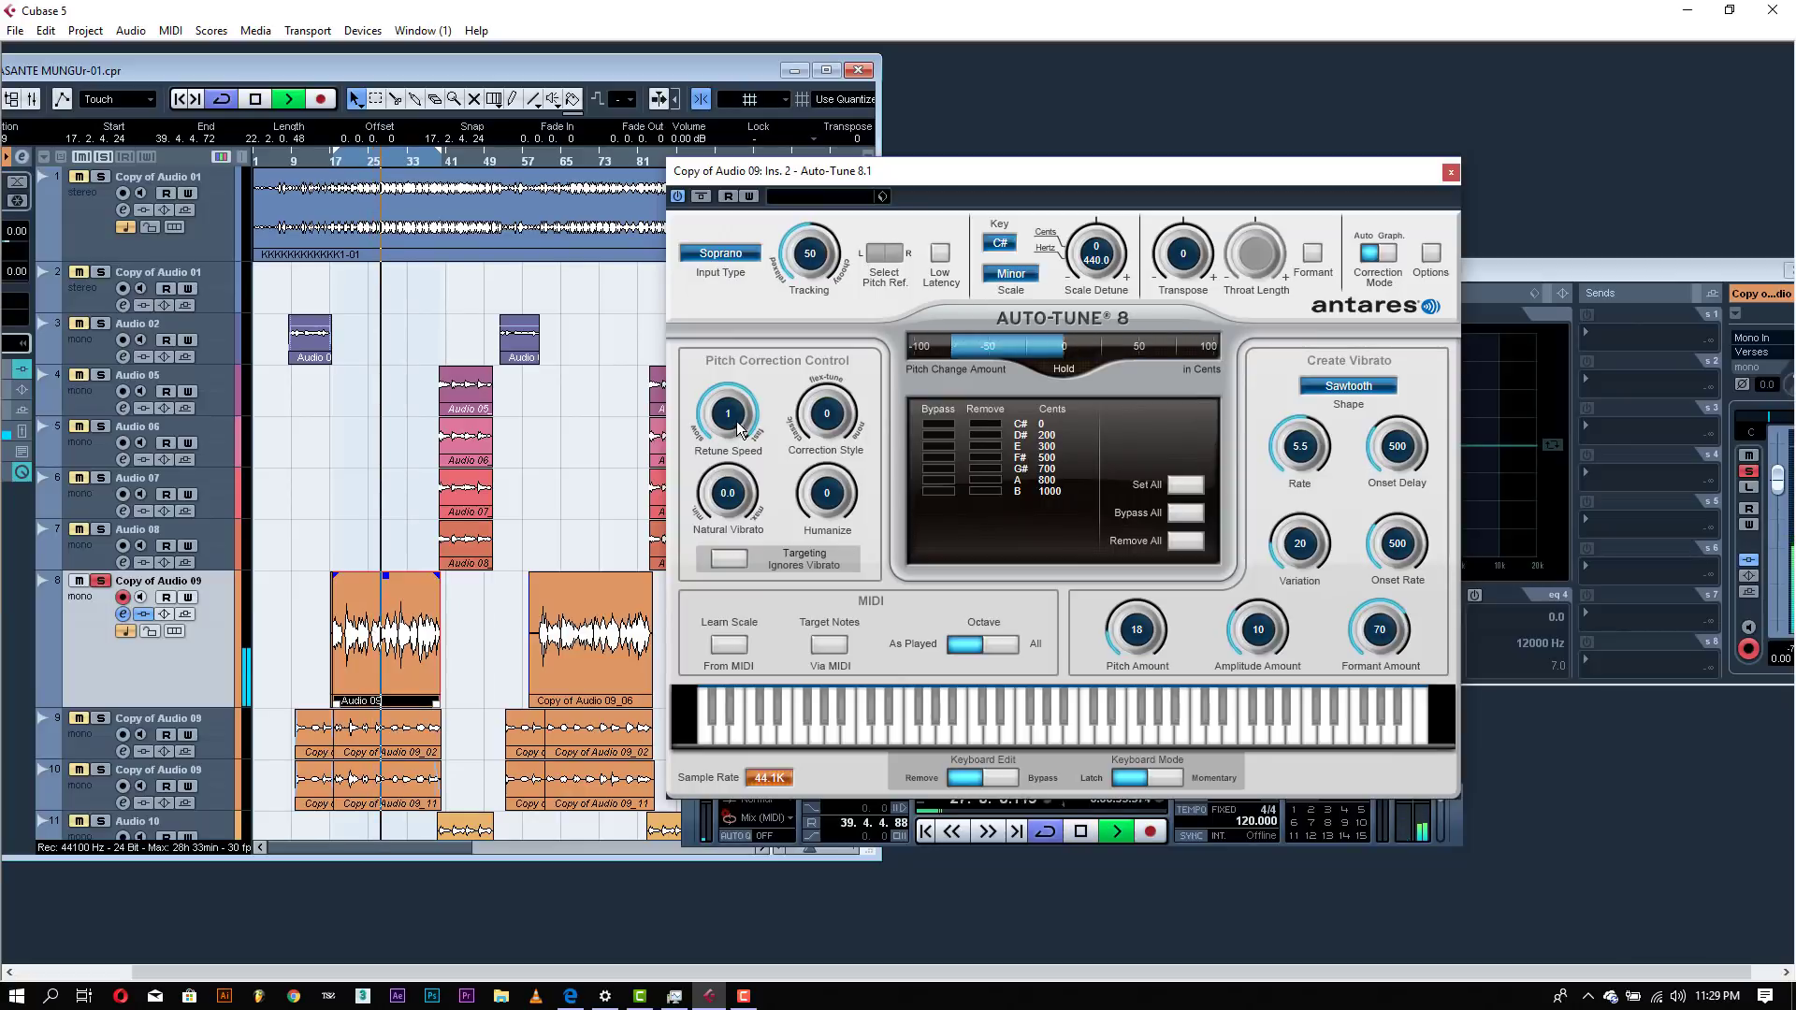
- Set the Auto-Tune key to D# and the retune speed to 5 while the verse plays
click(1000, 243)
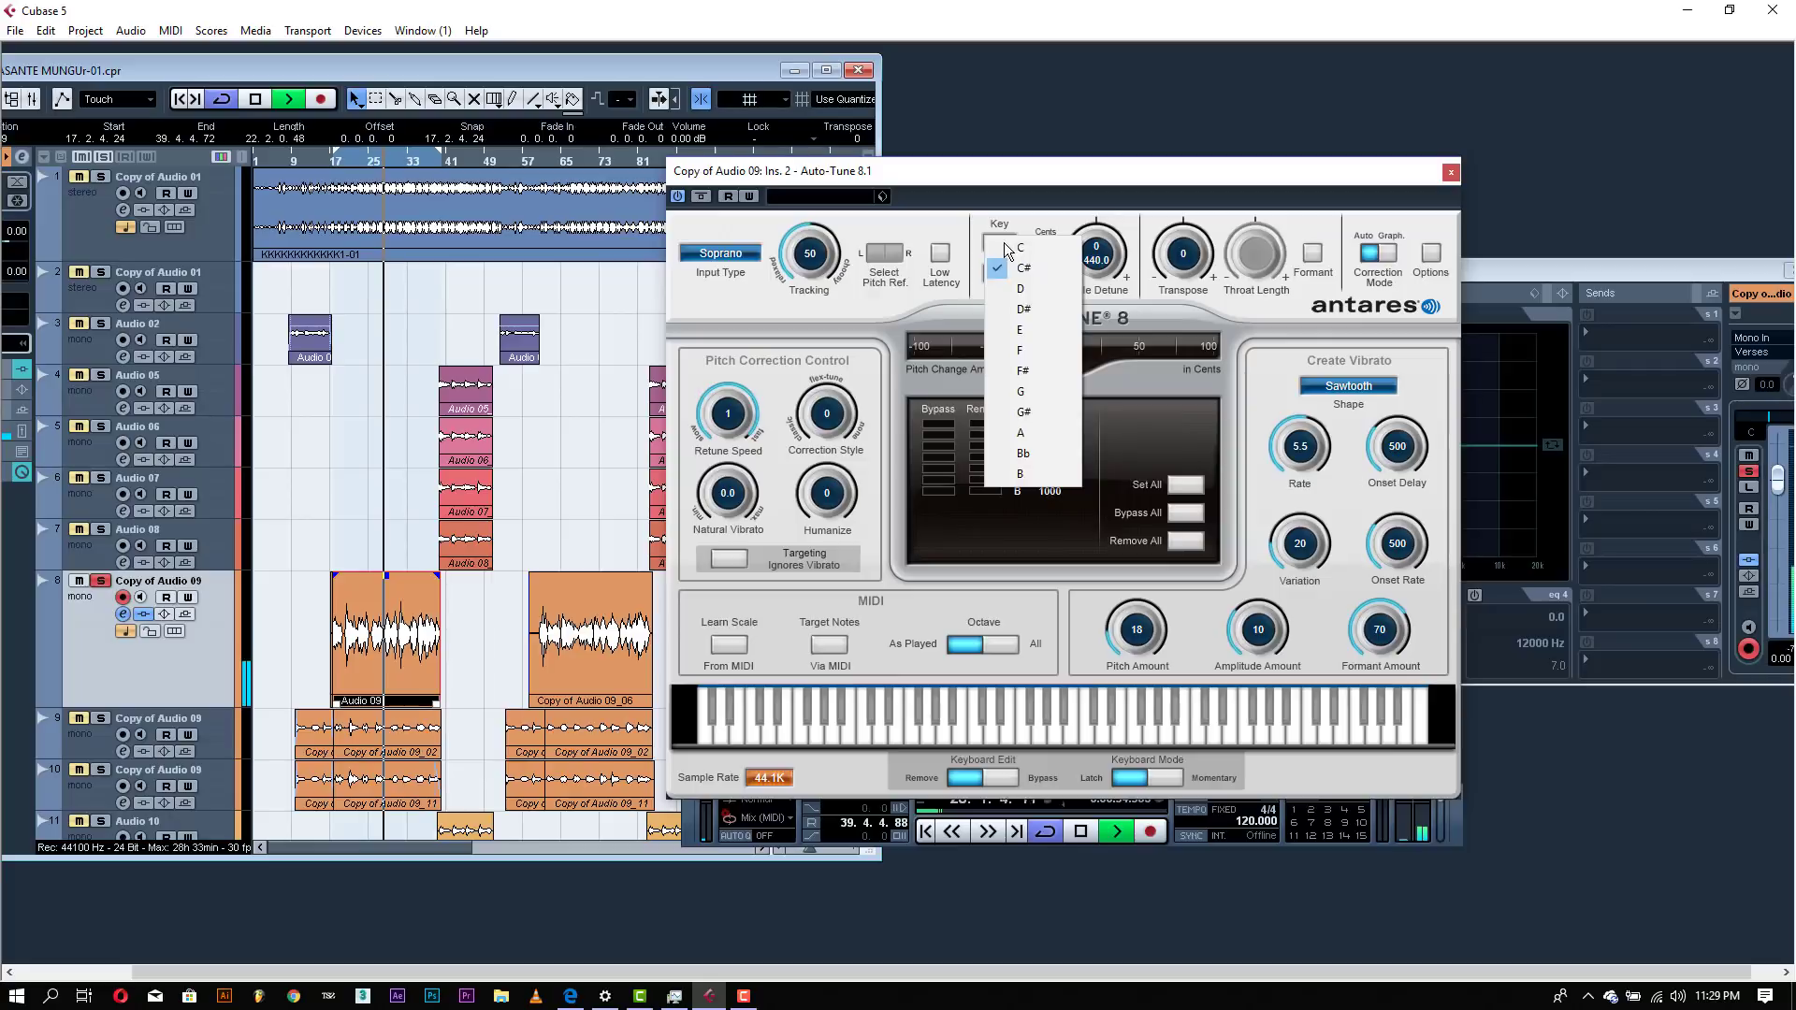
click(1022, 309)
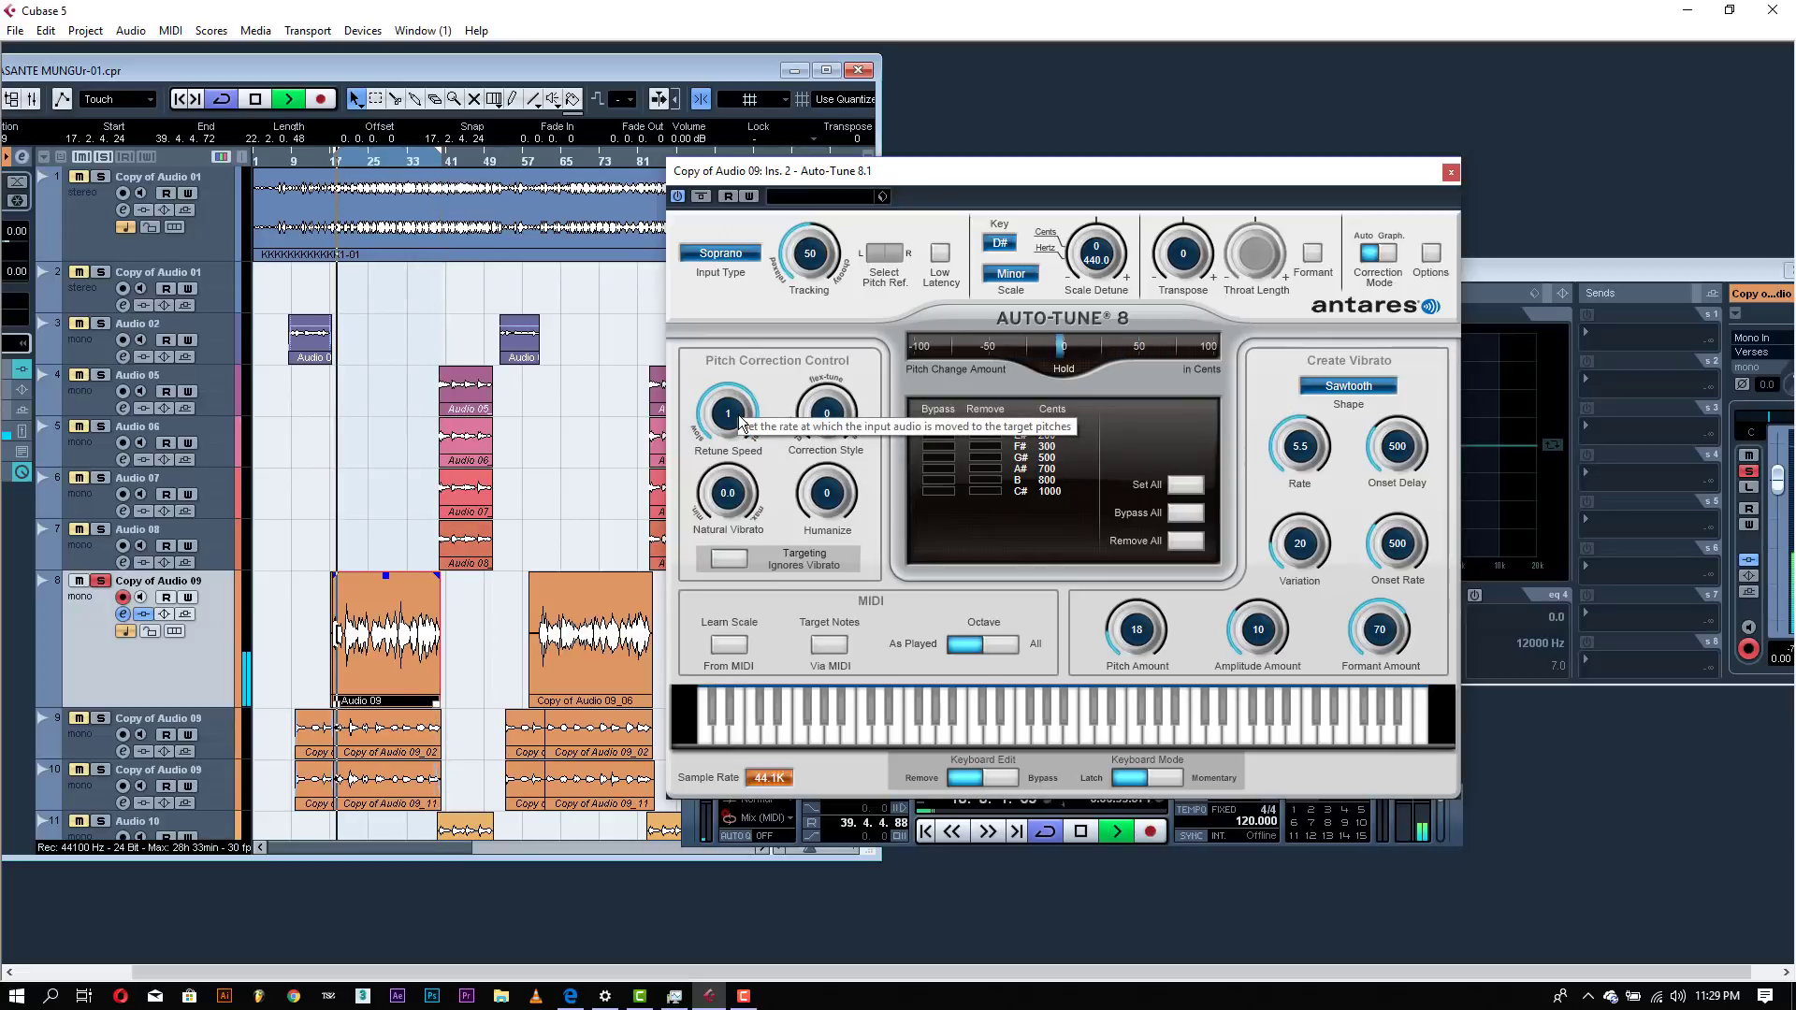
drag(739, 415, 741, 441)
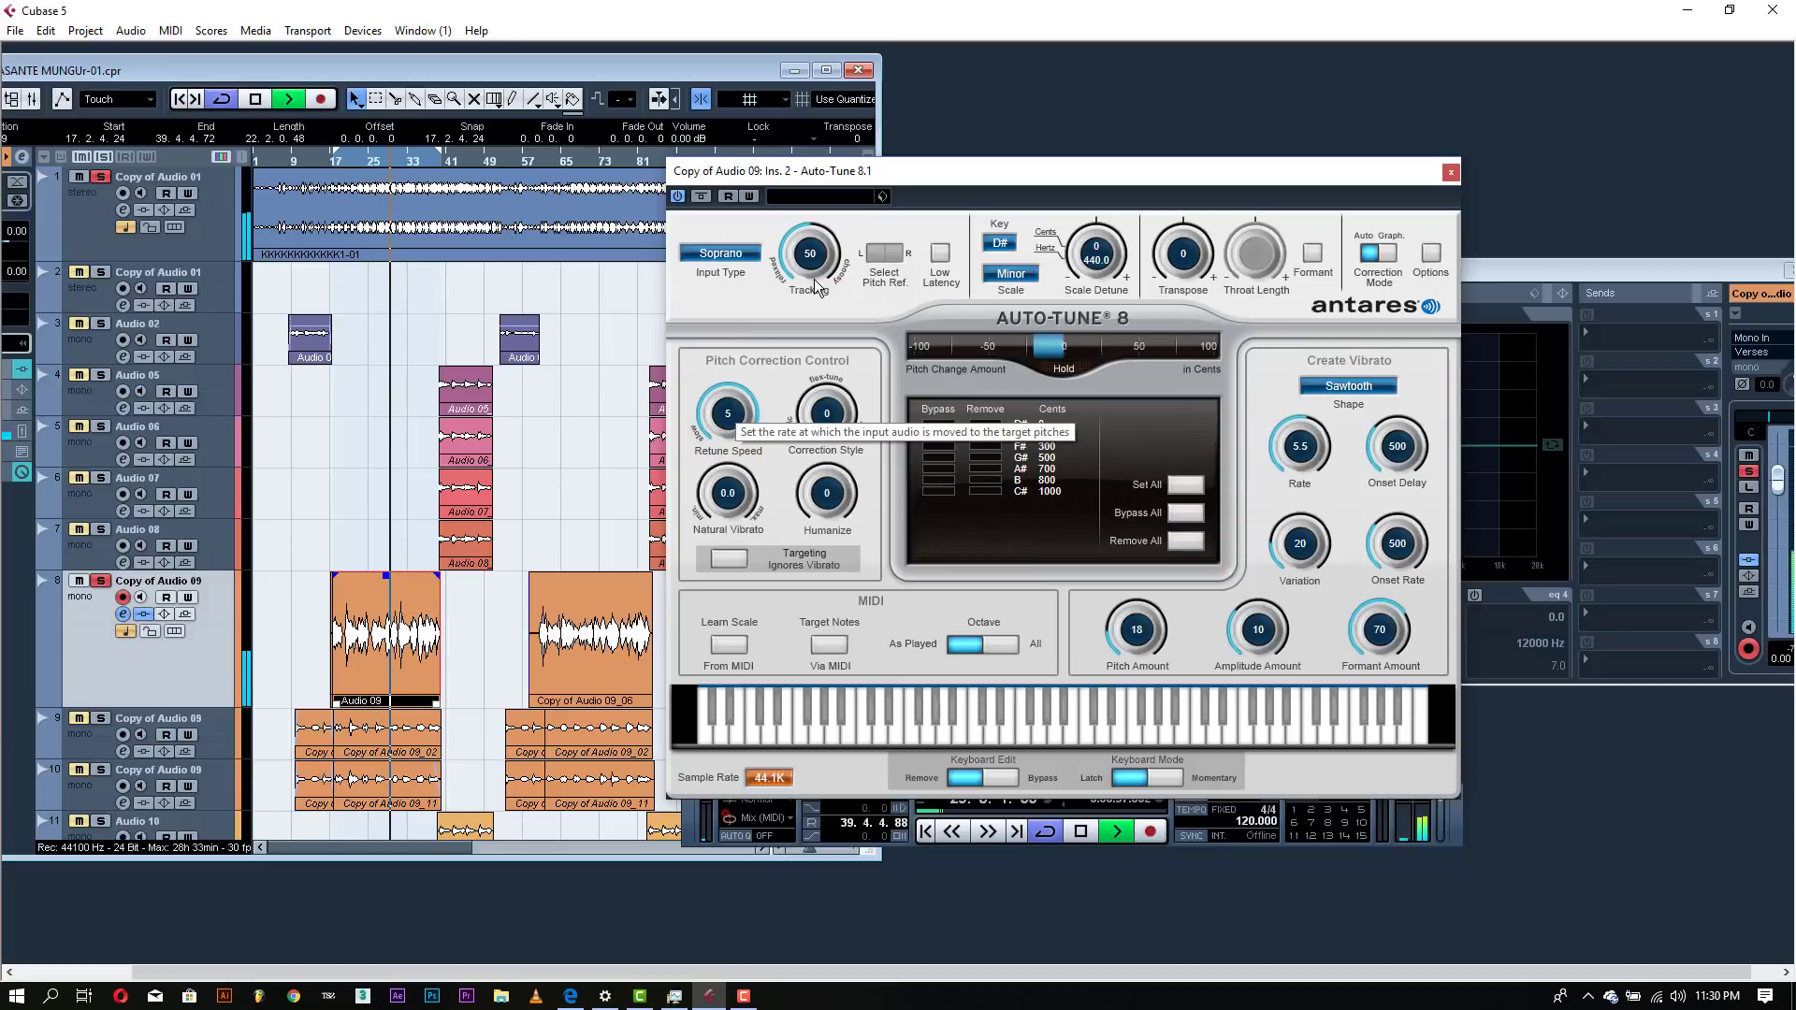
- Maximize the project window and close the Auto-Tune plug-in window
click(829, 71)
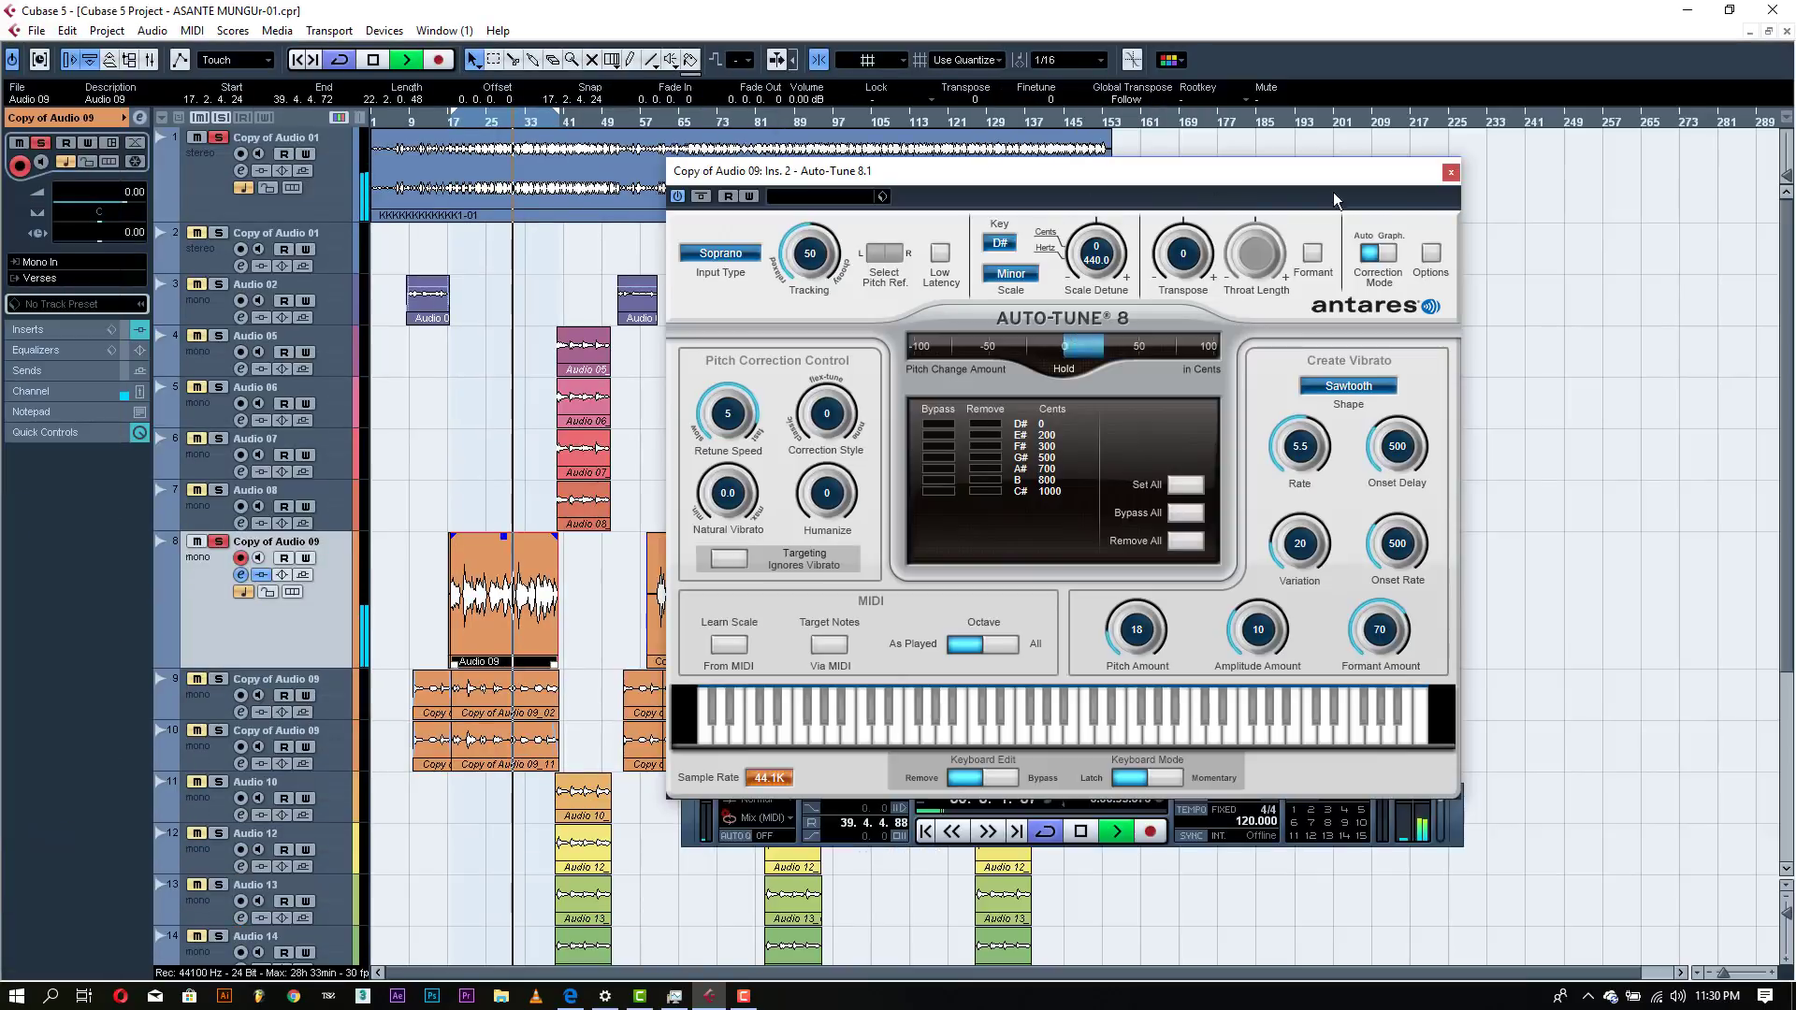
click(1451, 173)
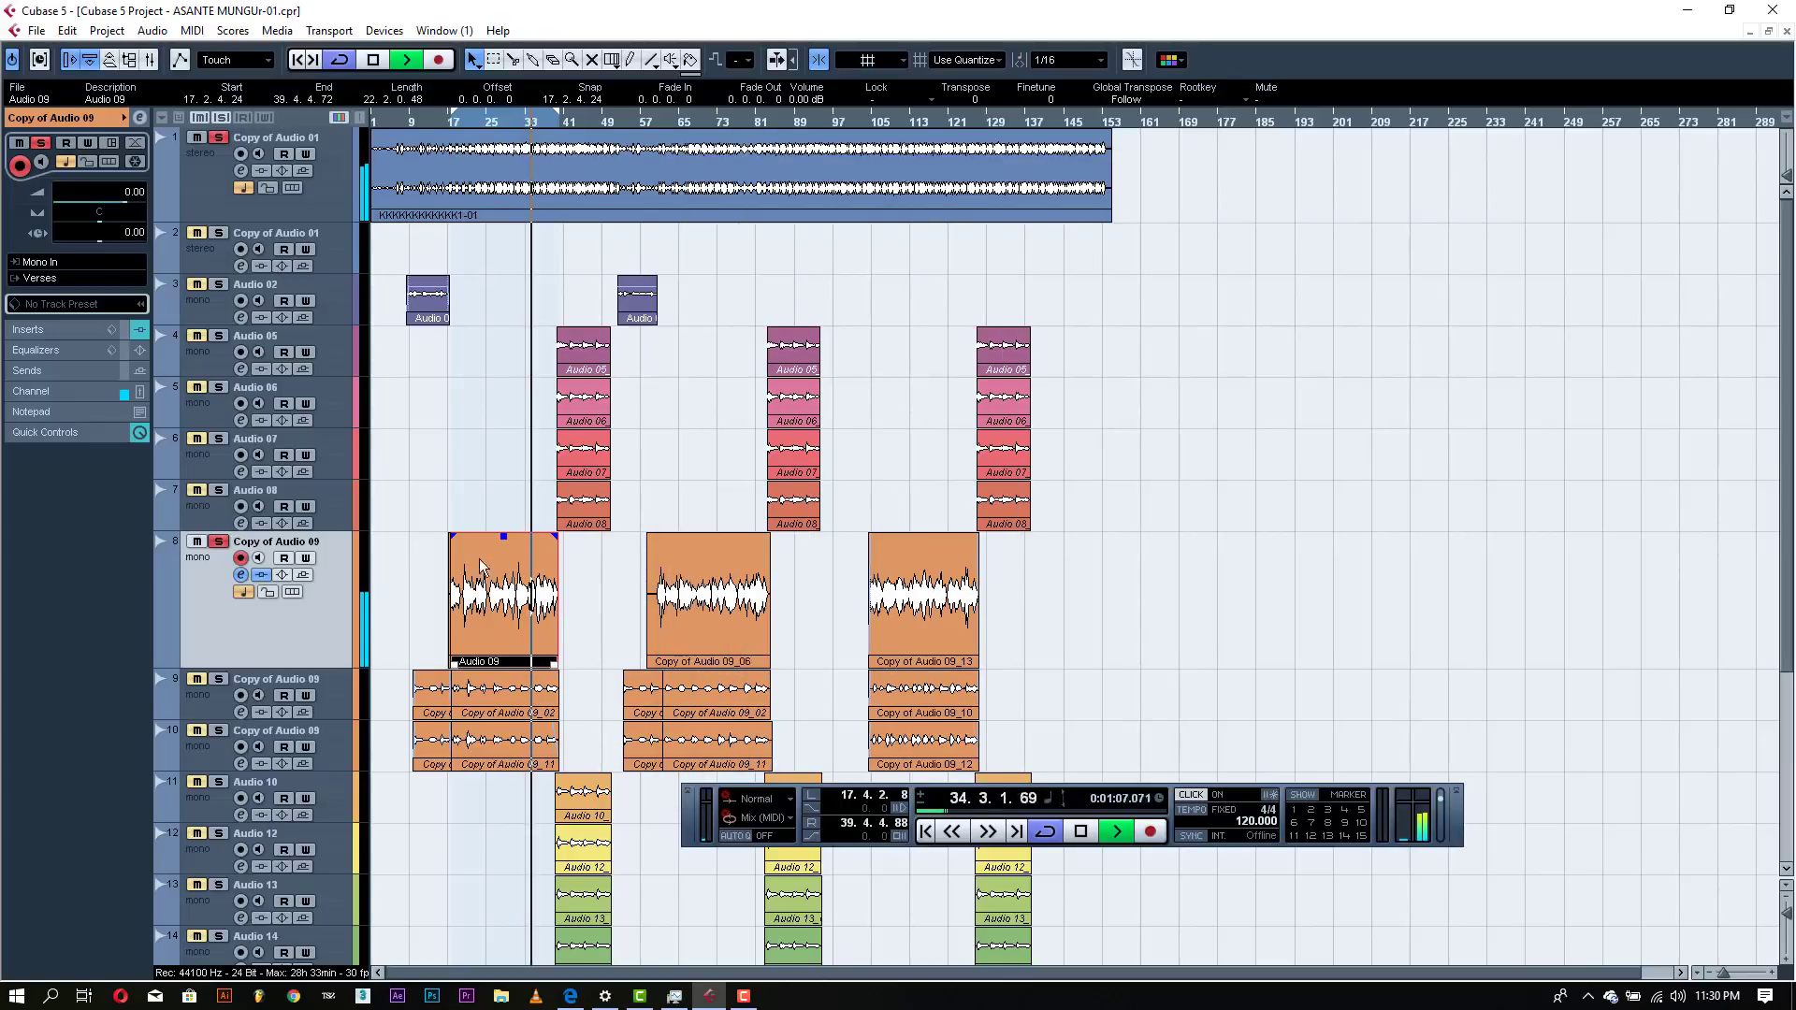
- Solo backing vocal tracks 9 and 10 alongside the lead vocal and select track 9
click(219, 681)
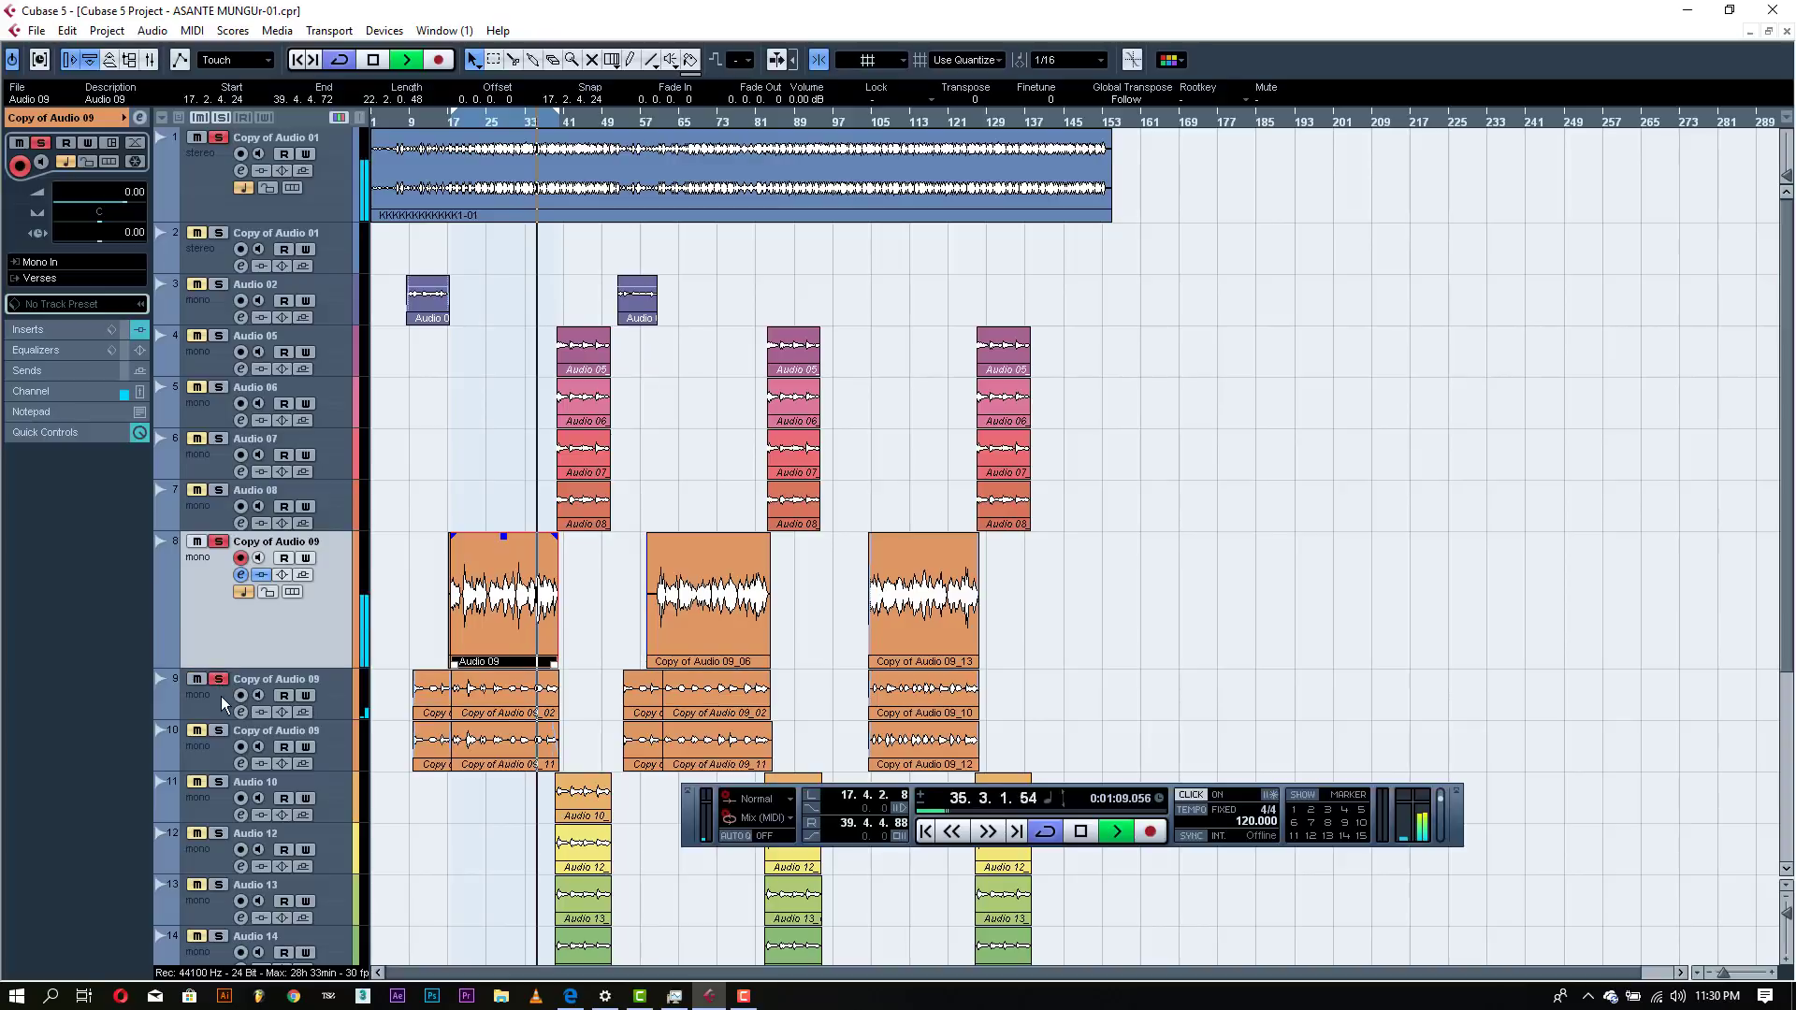
click(219, 731)
click(215, 709)
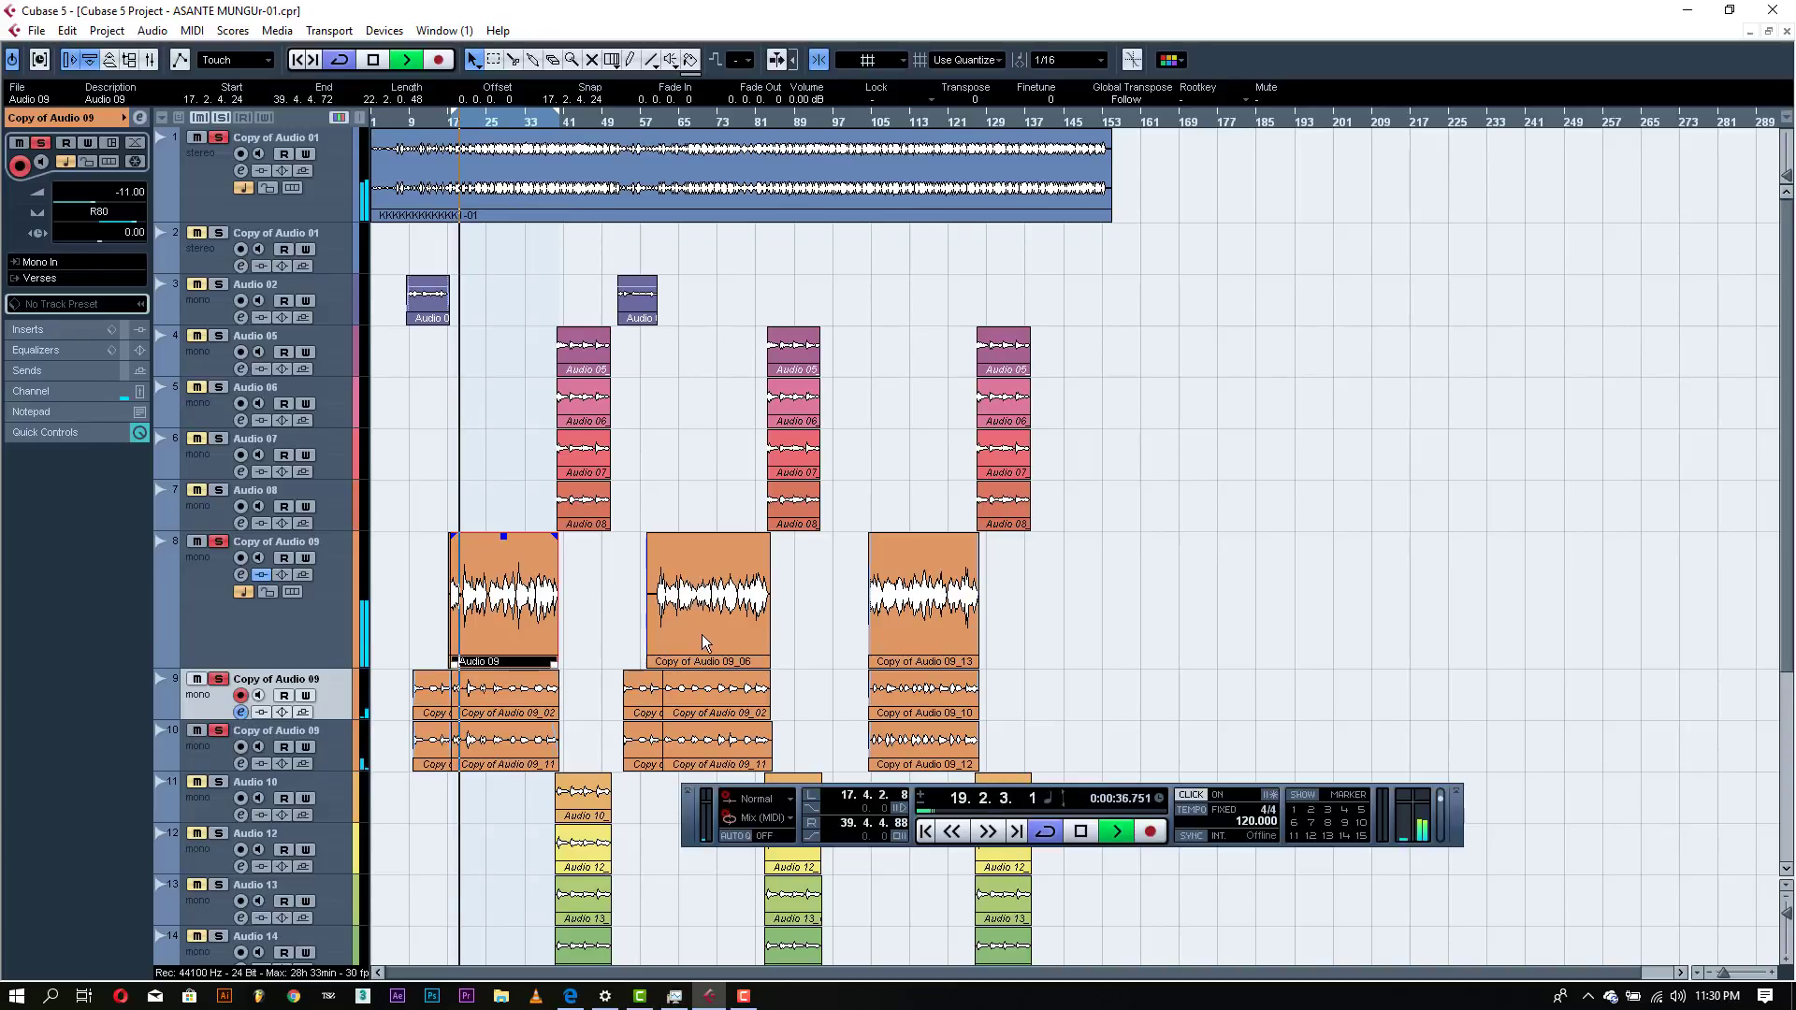
- Set the locators around the second verse event Copy of Audio 09_06 on track 8 and play from its start
key(space)
click(703, 561)
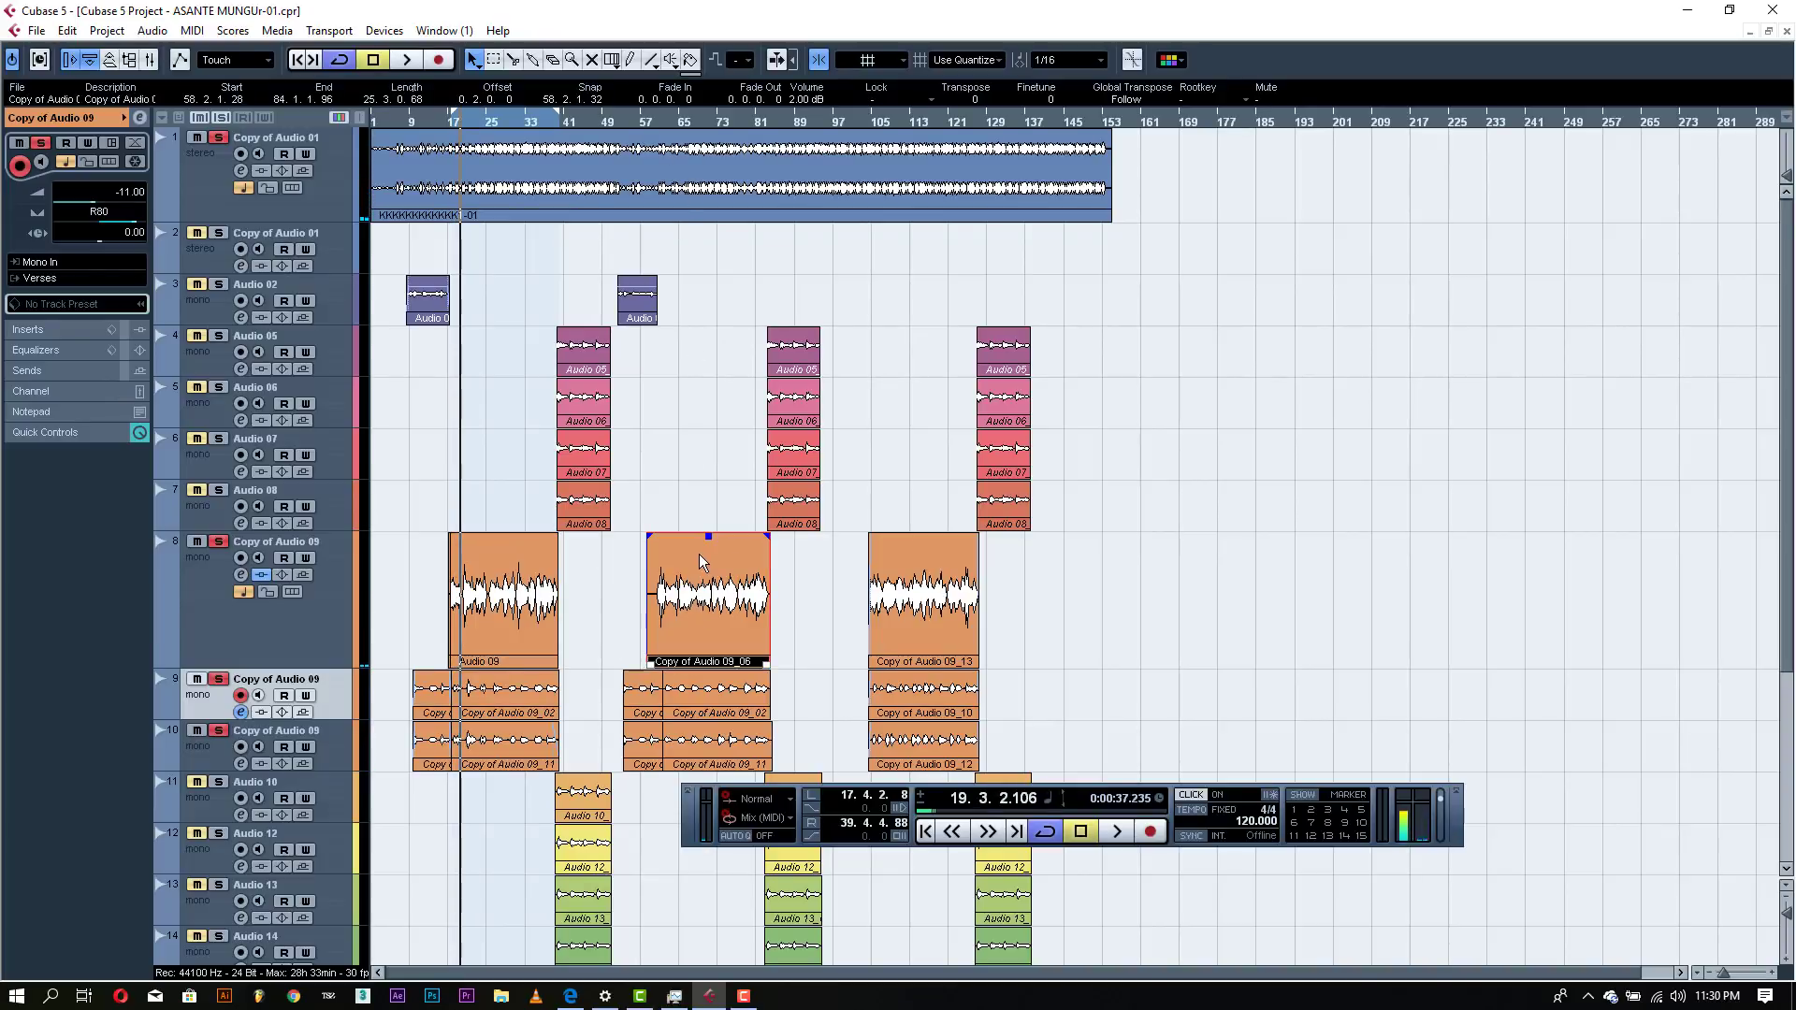
key(p)
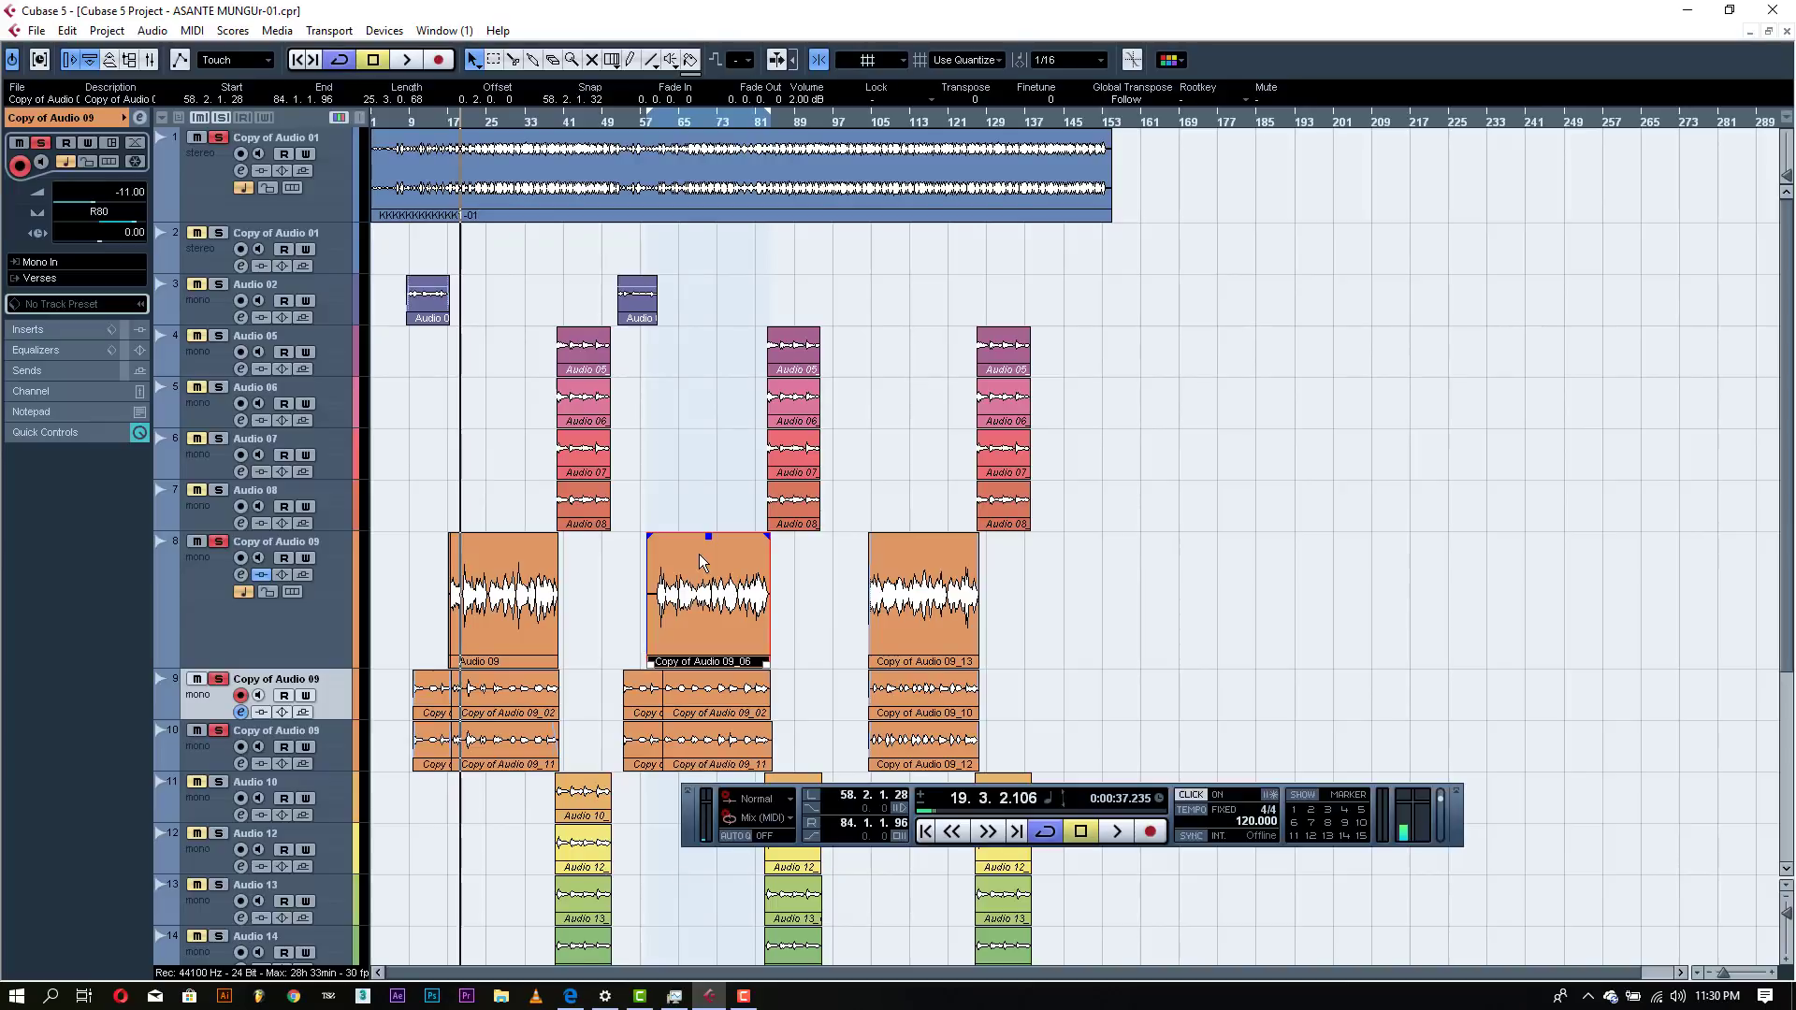
key(KP_1)
key(space)
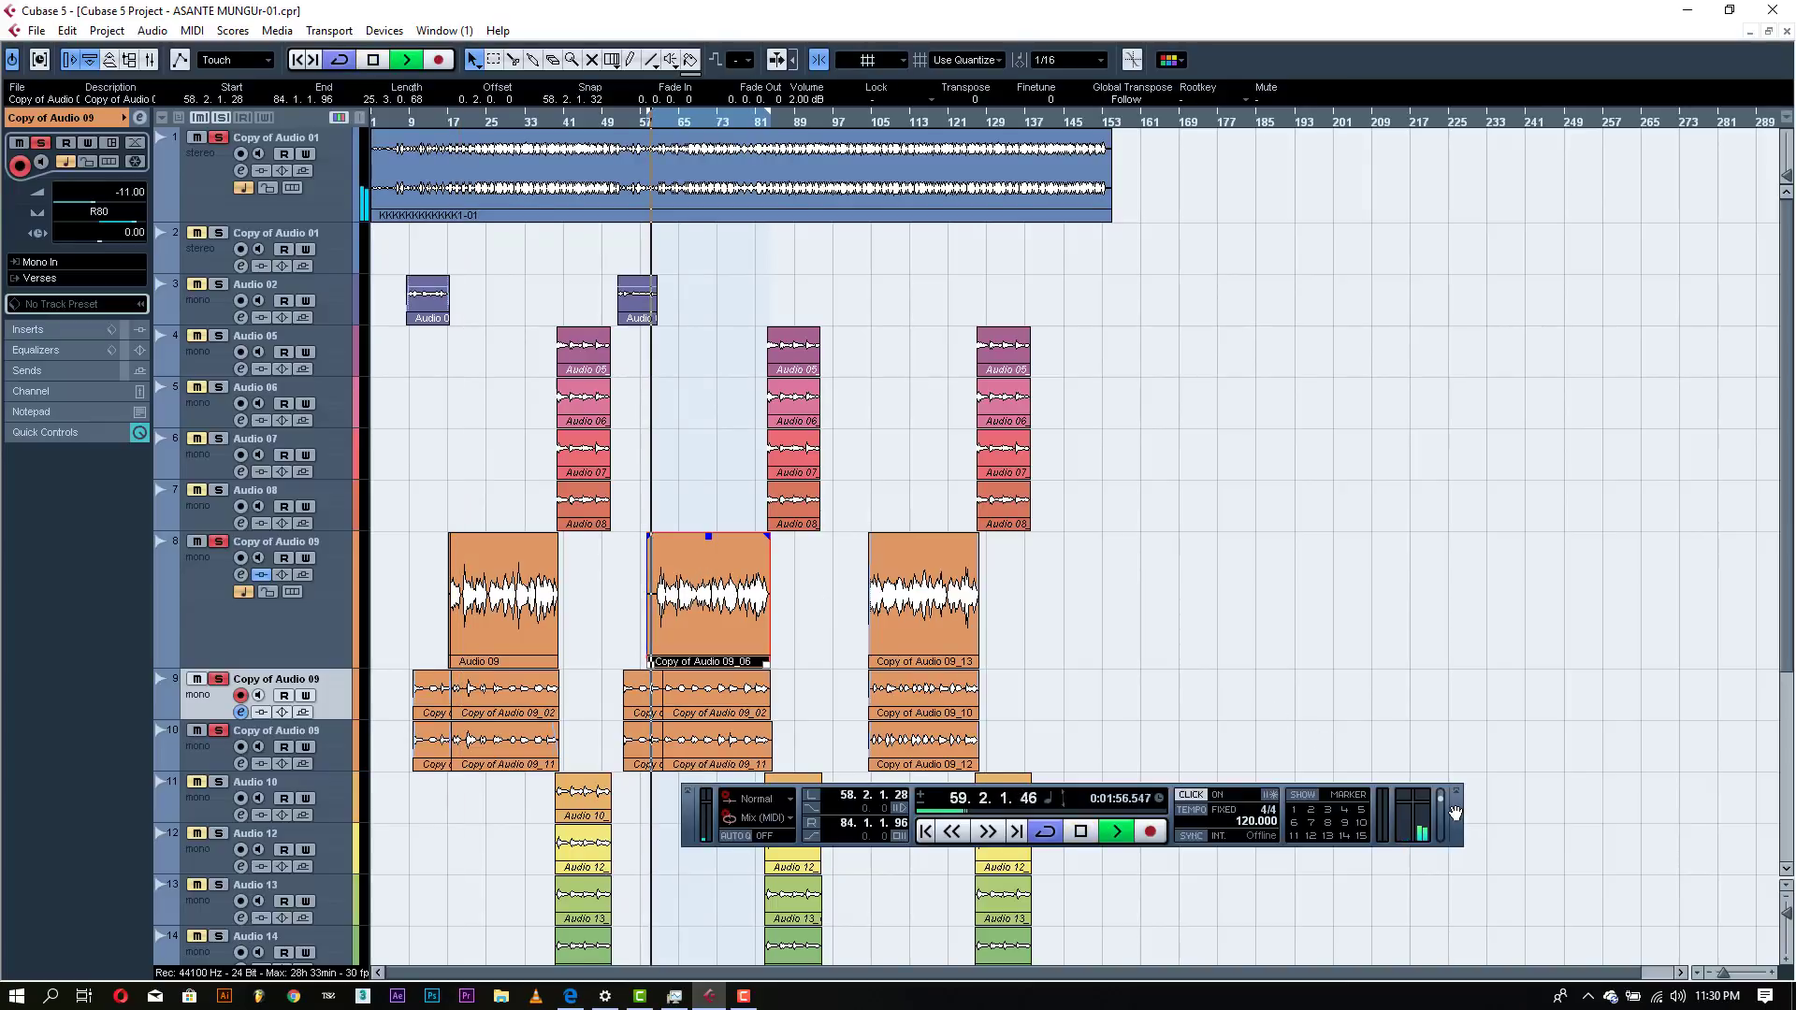
- Move the transport panel off the lower tracks and magnify the timeline around the second verse
drag(1464, 790, 1643, 499)
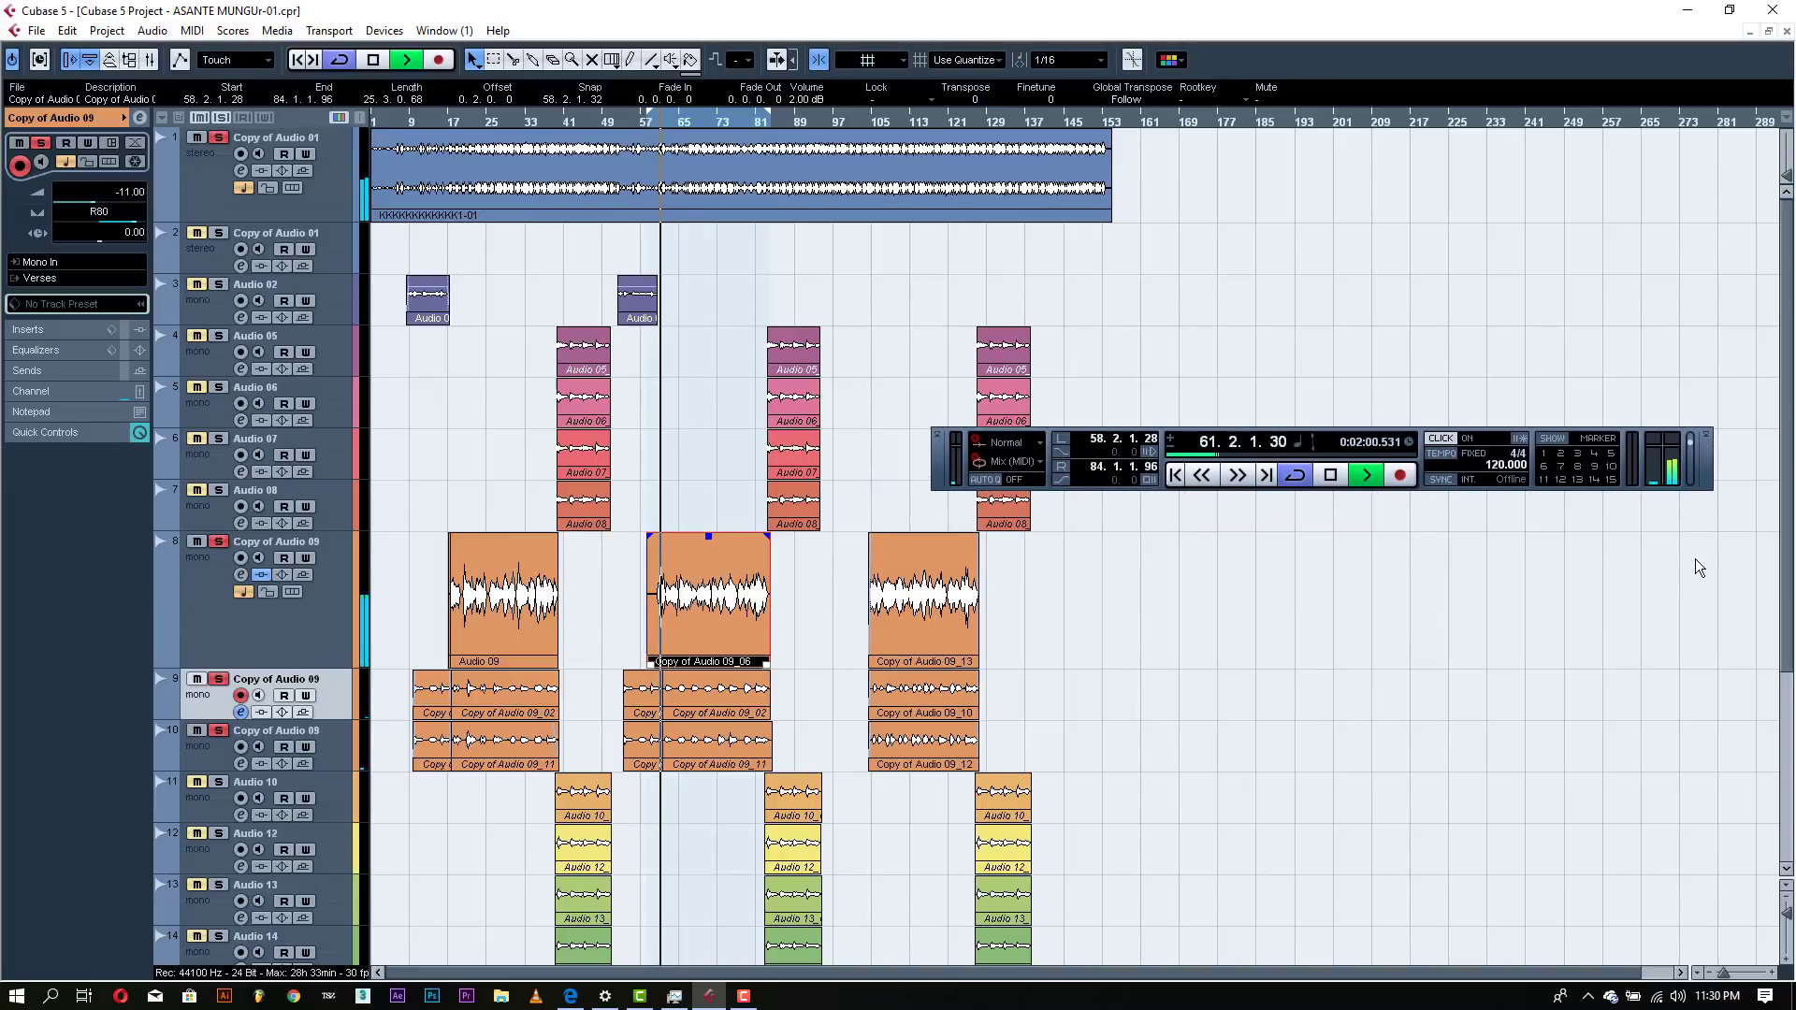
click(1776, 976)
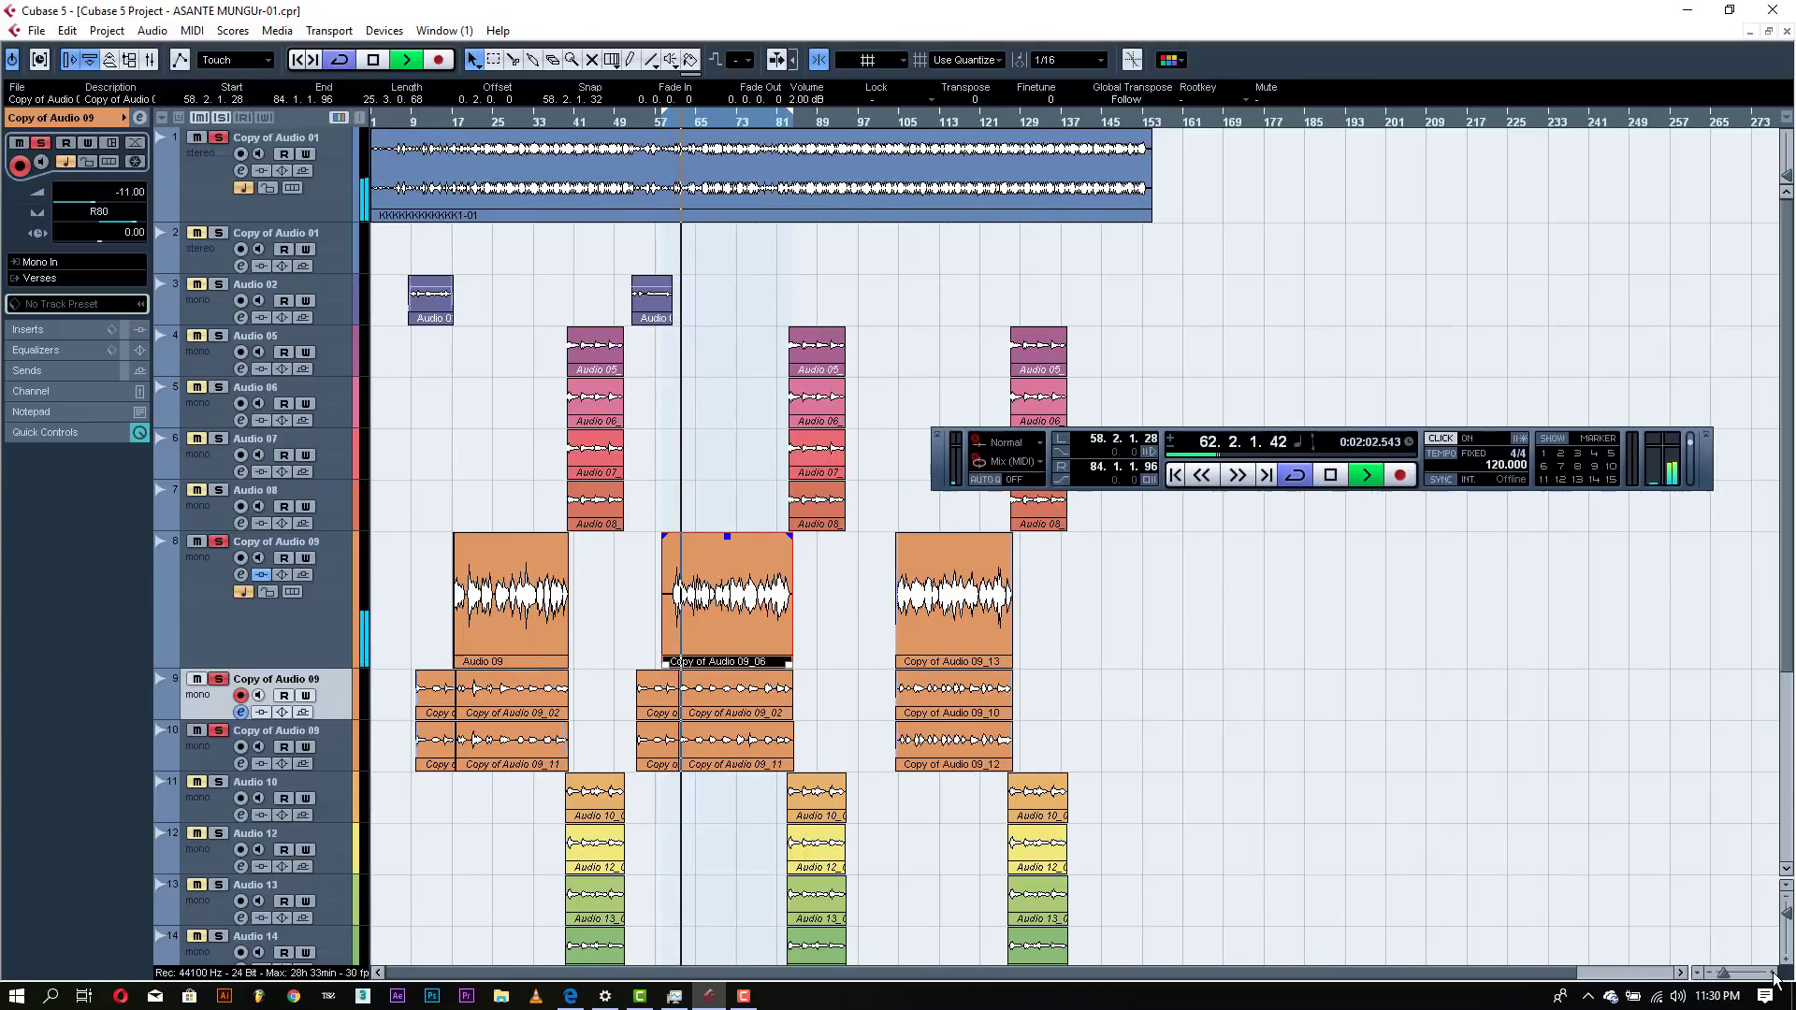
click(1776, 975)
click(1776, 976)
click(1777, 976)
click(1776, 975)
click(1776, 975)
click(1777, 976)
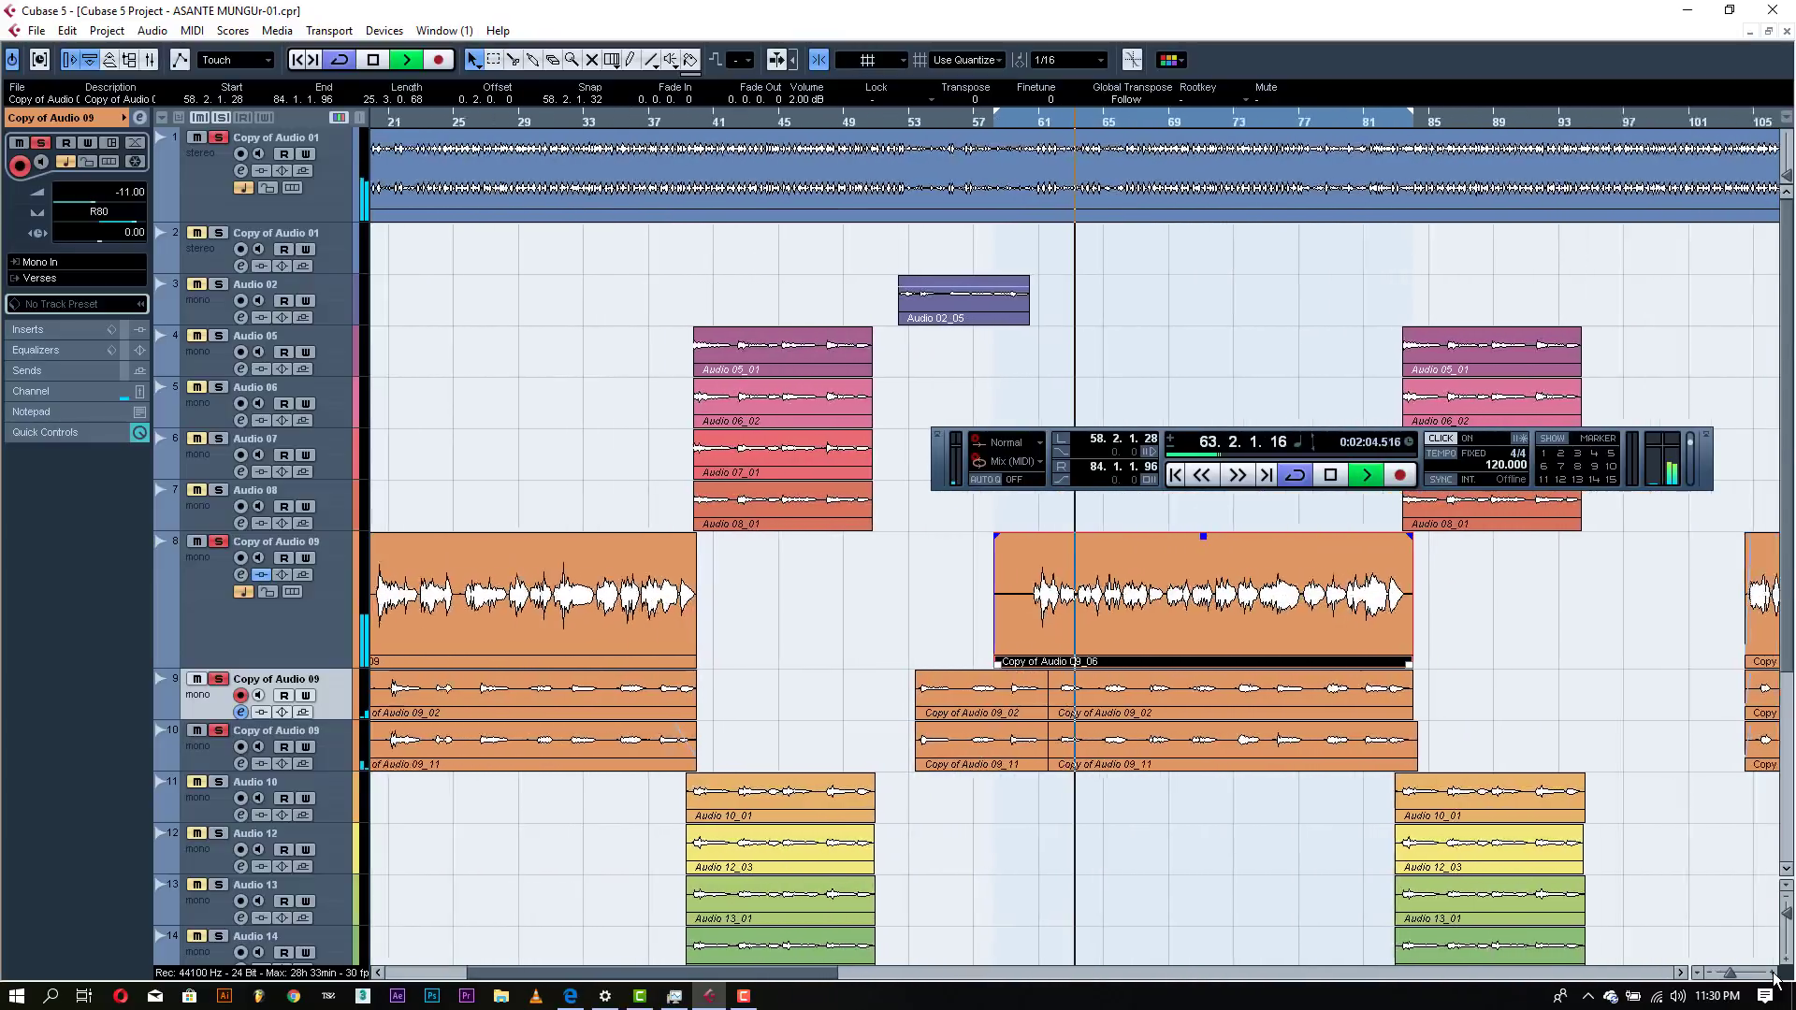
click(1777, 976)
click(1776, 976)
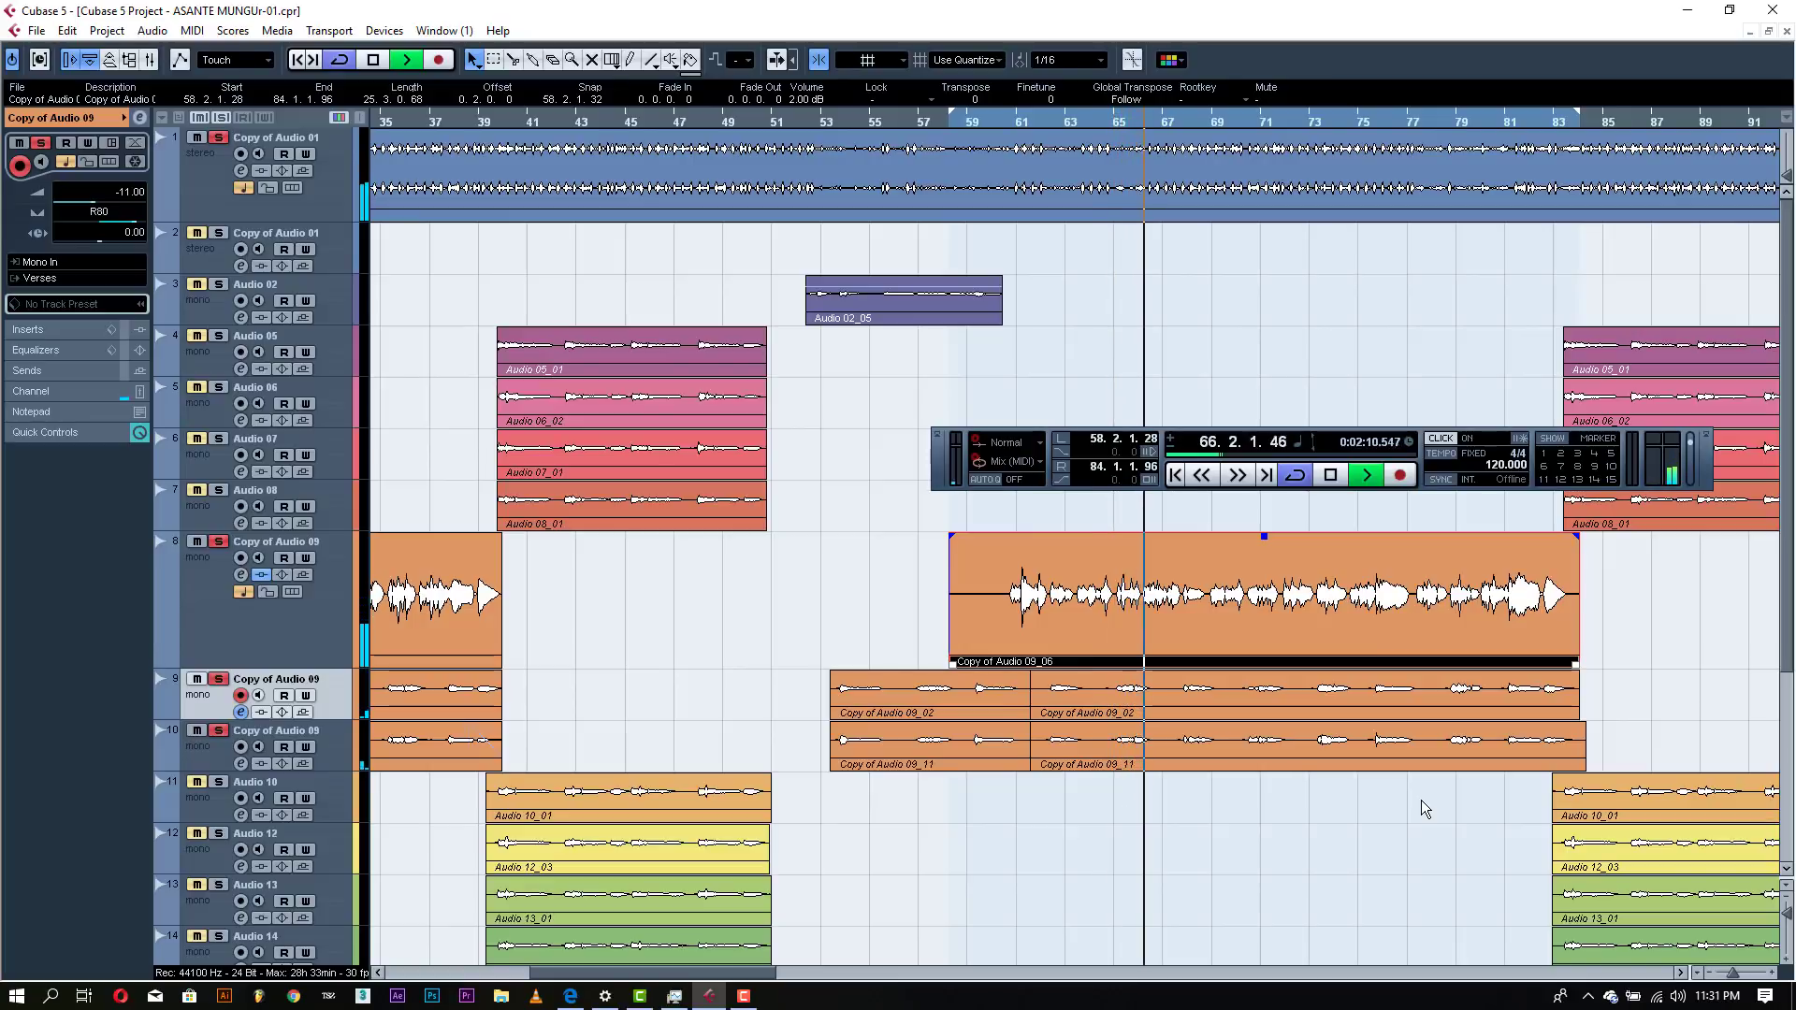
- Lower the volume of backing vocal track 10 and of track 9 to -12 dB each
click(220, 748)
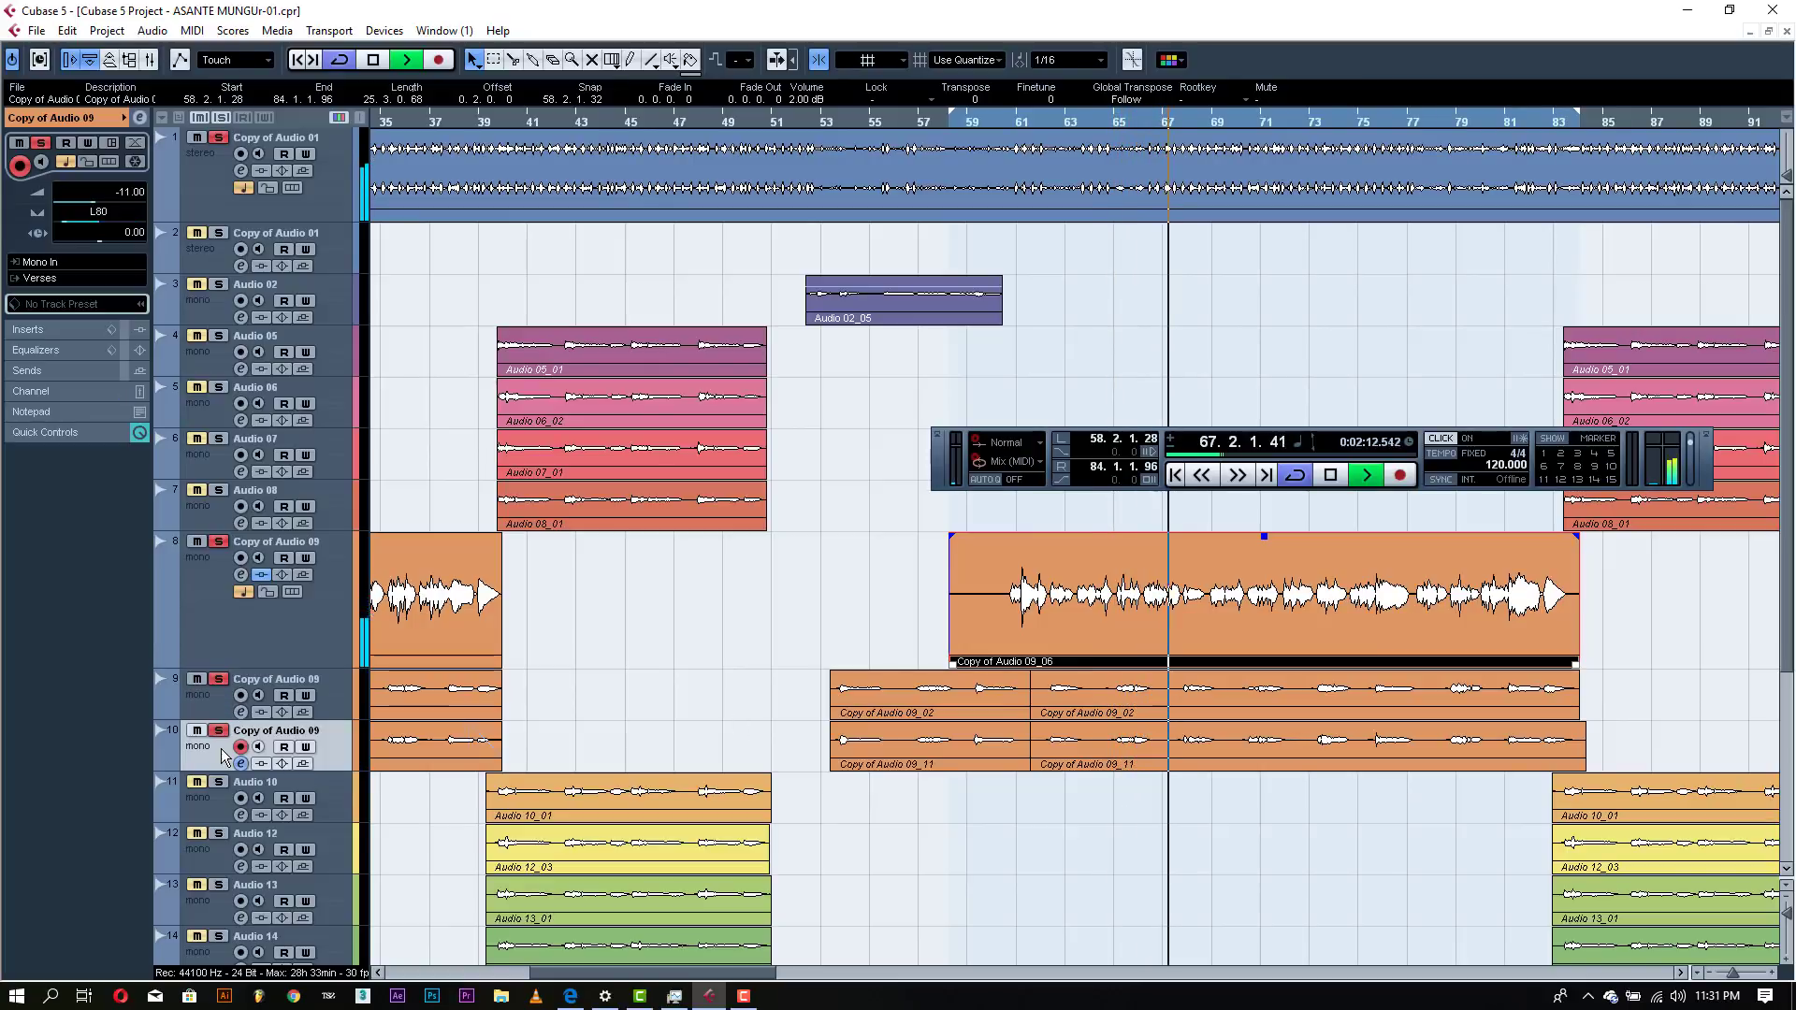
double_click(131, 193)
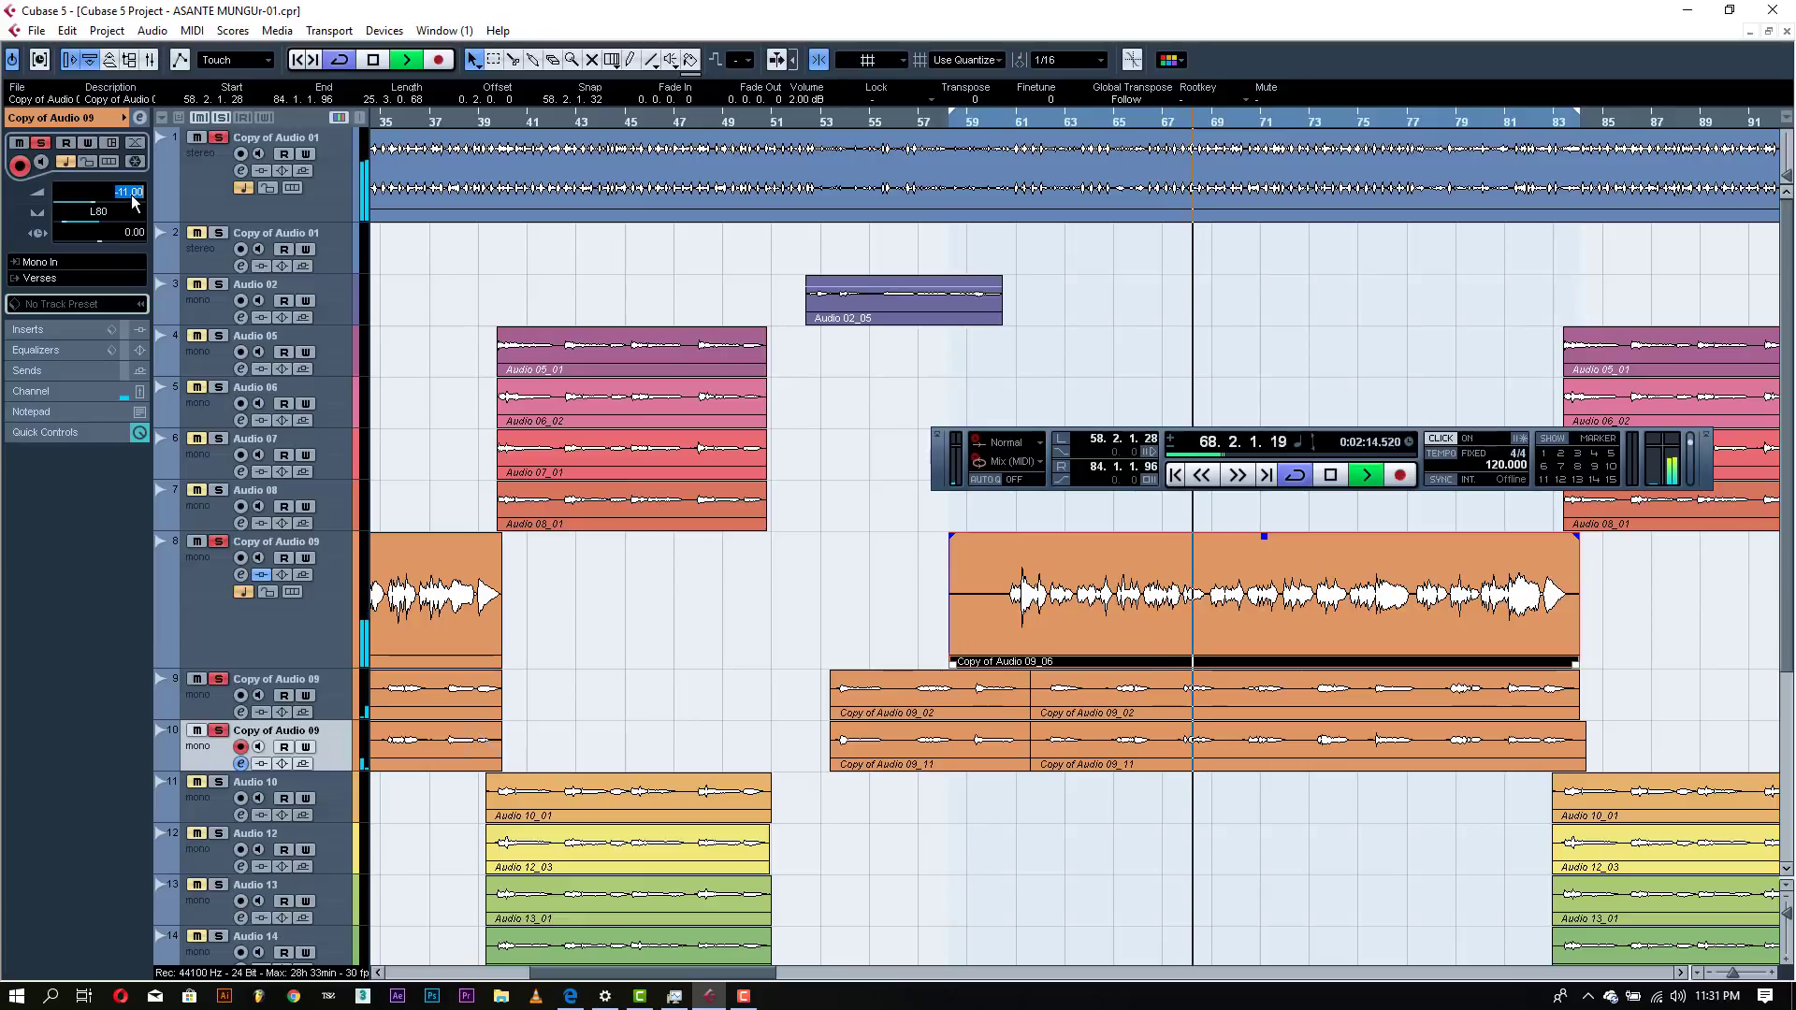
key(BackSpace)
text(-12)
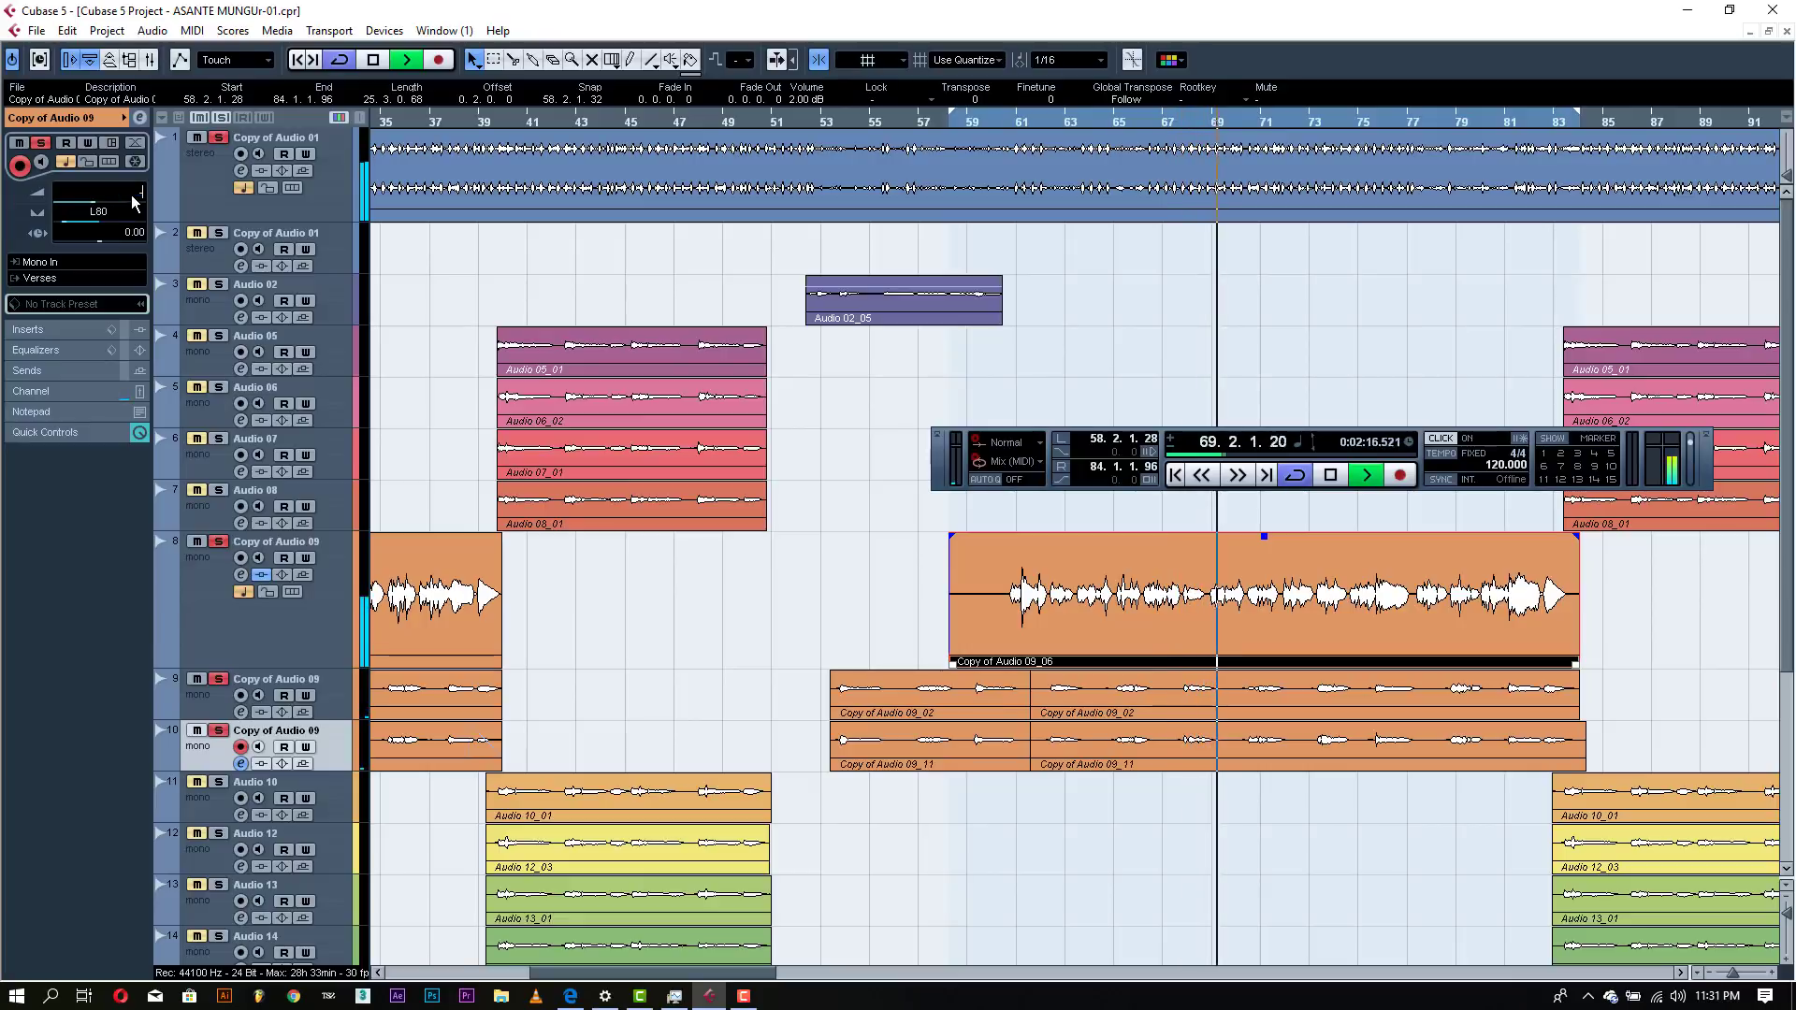
click(601, 641)
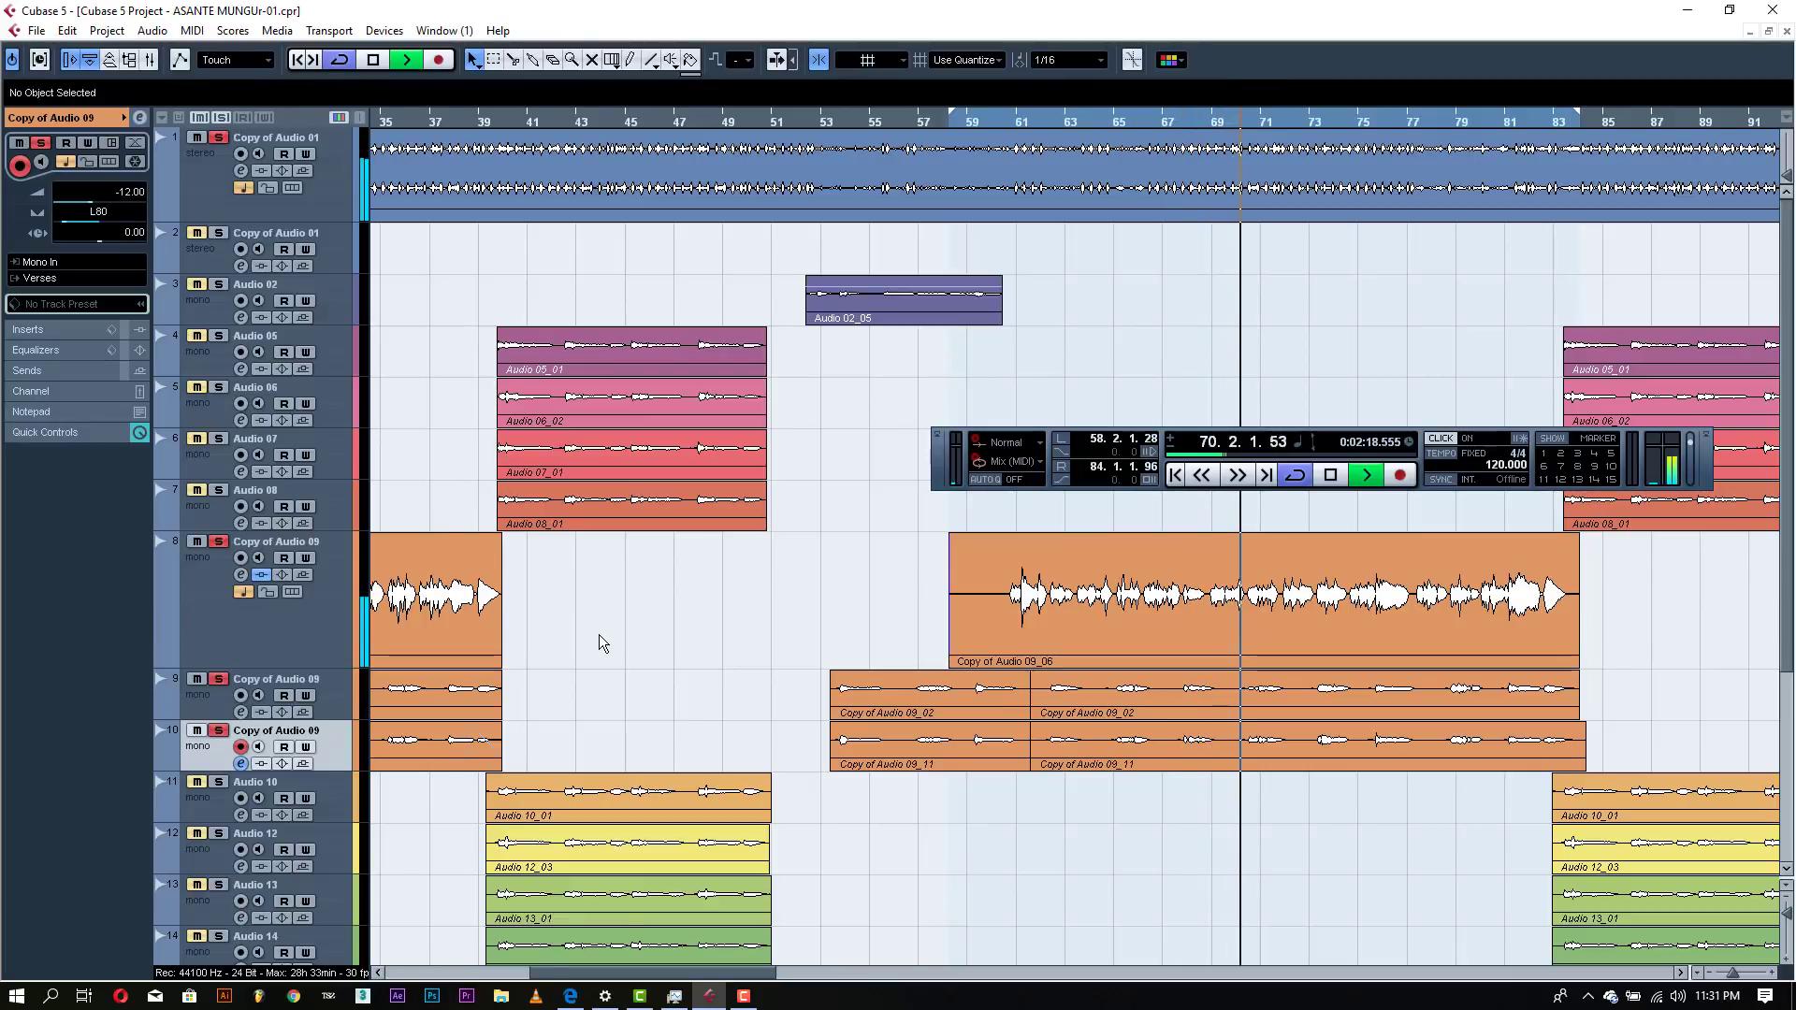
key(Up)
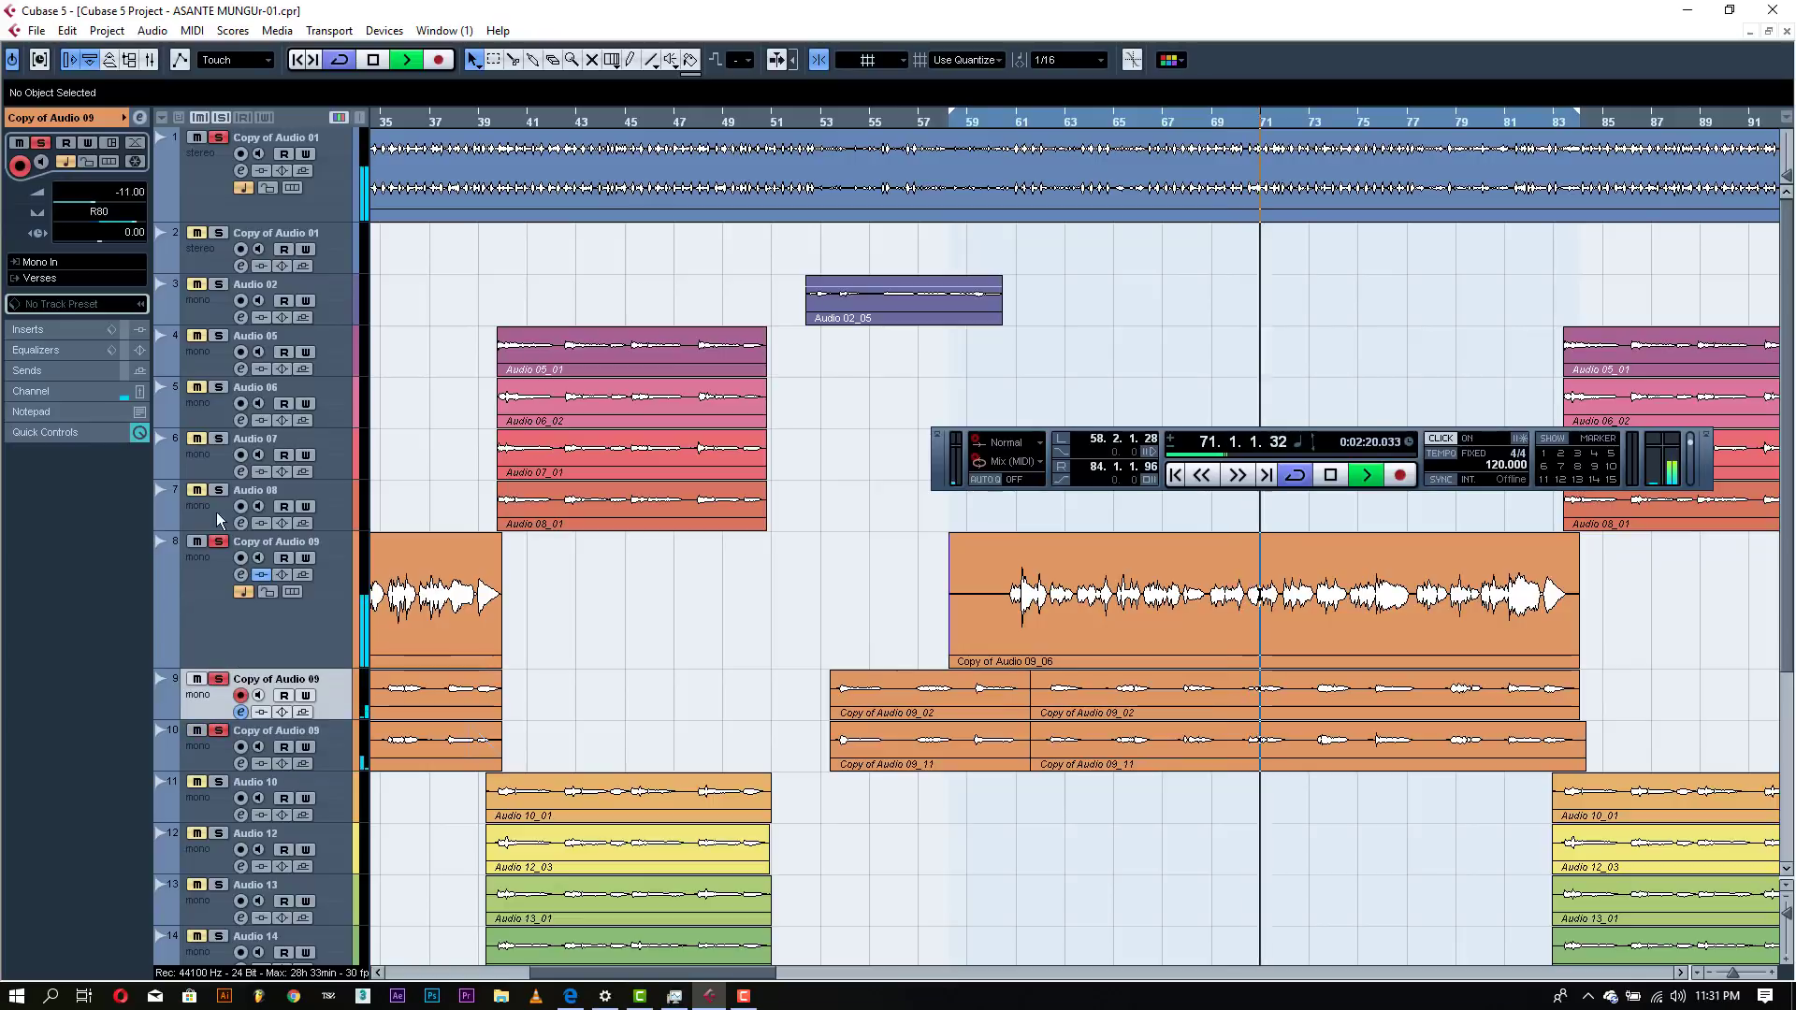
double_click(132, 192)
text(-12)
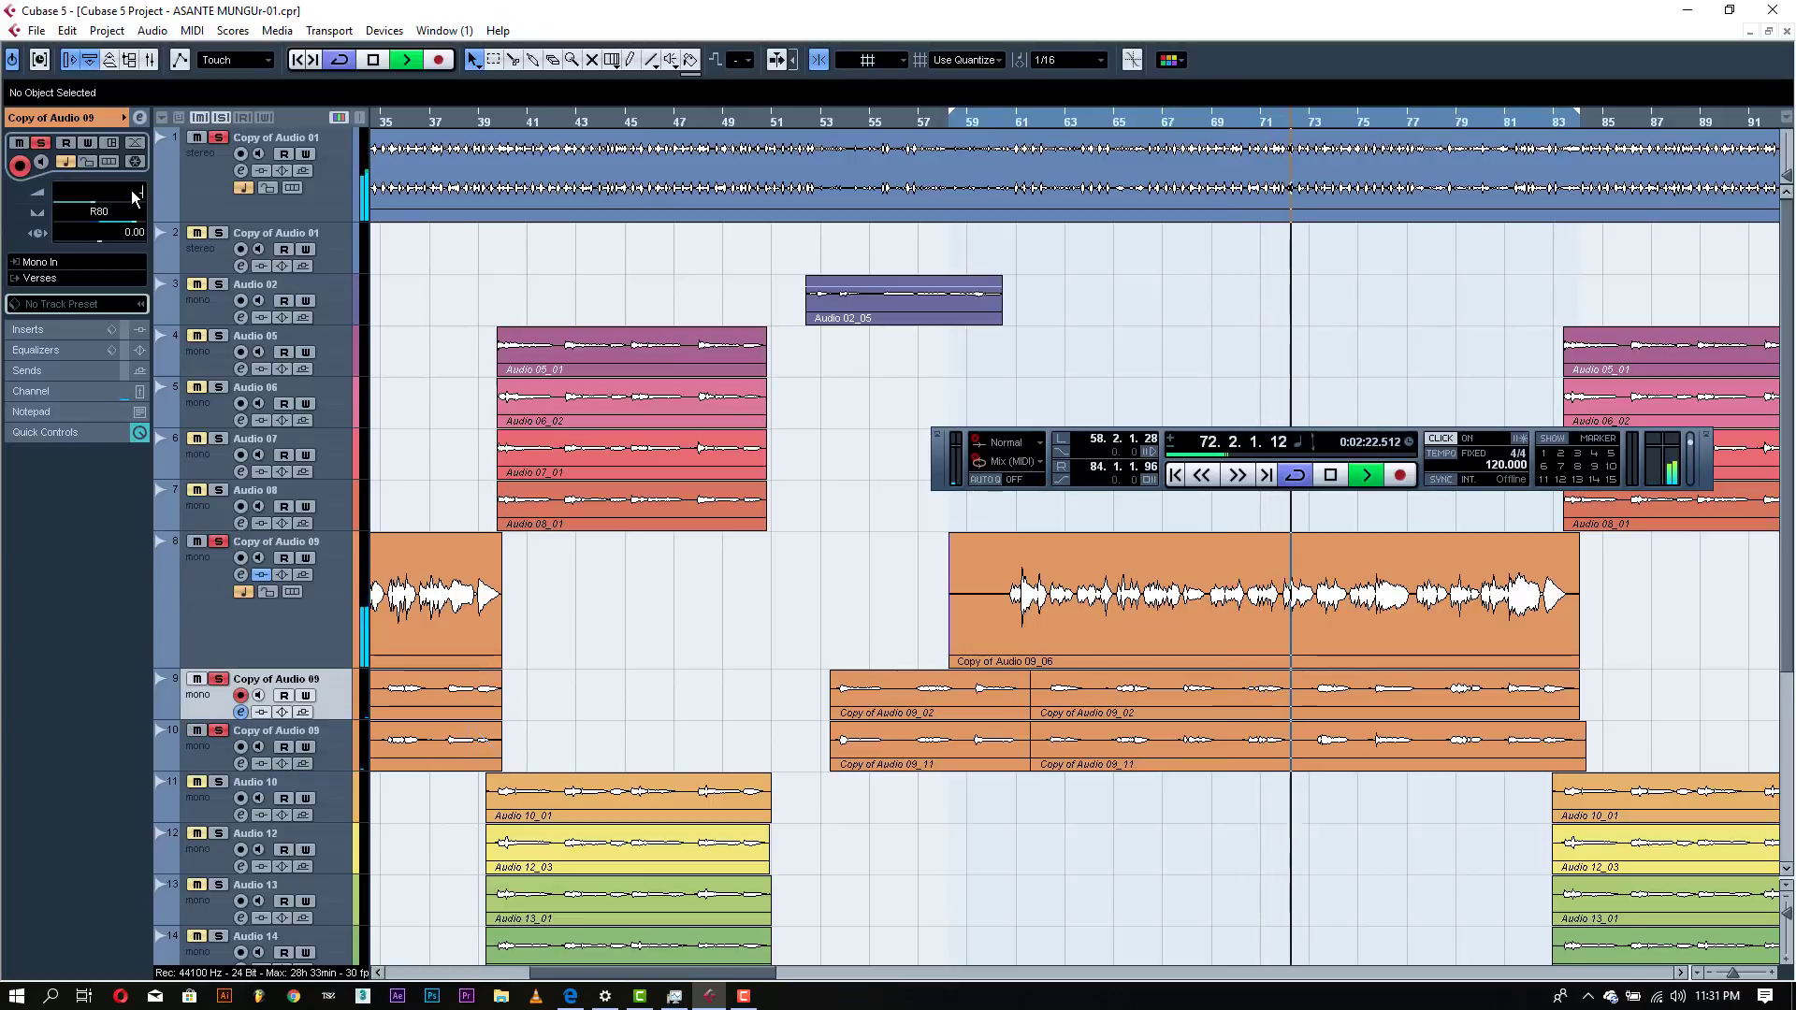
key(Return)
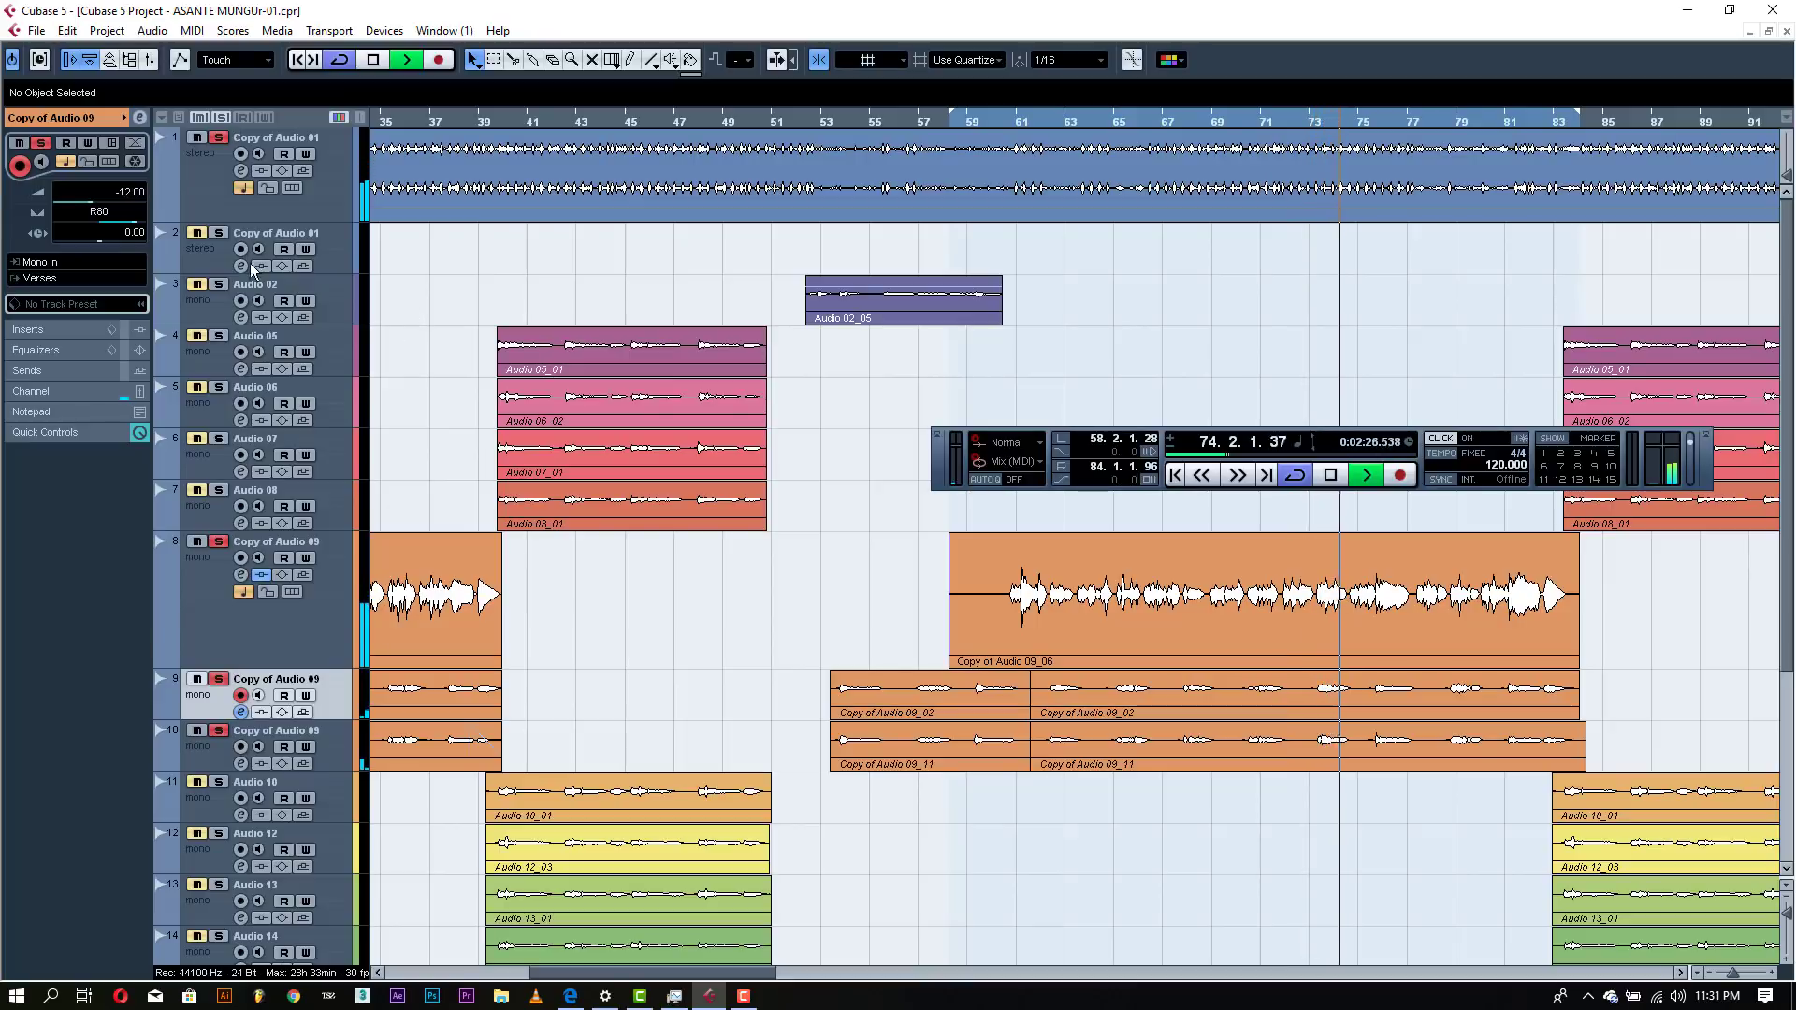
- Set the volume of backing vocal track 9 and of track 10 to -13 dB each
double_click(132, 192)
key(BackSpace)
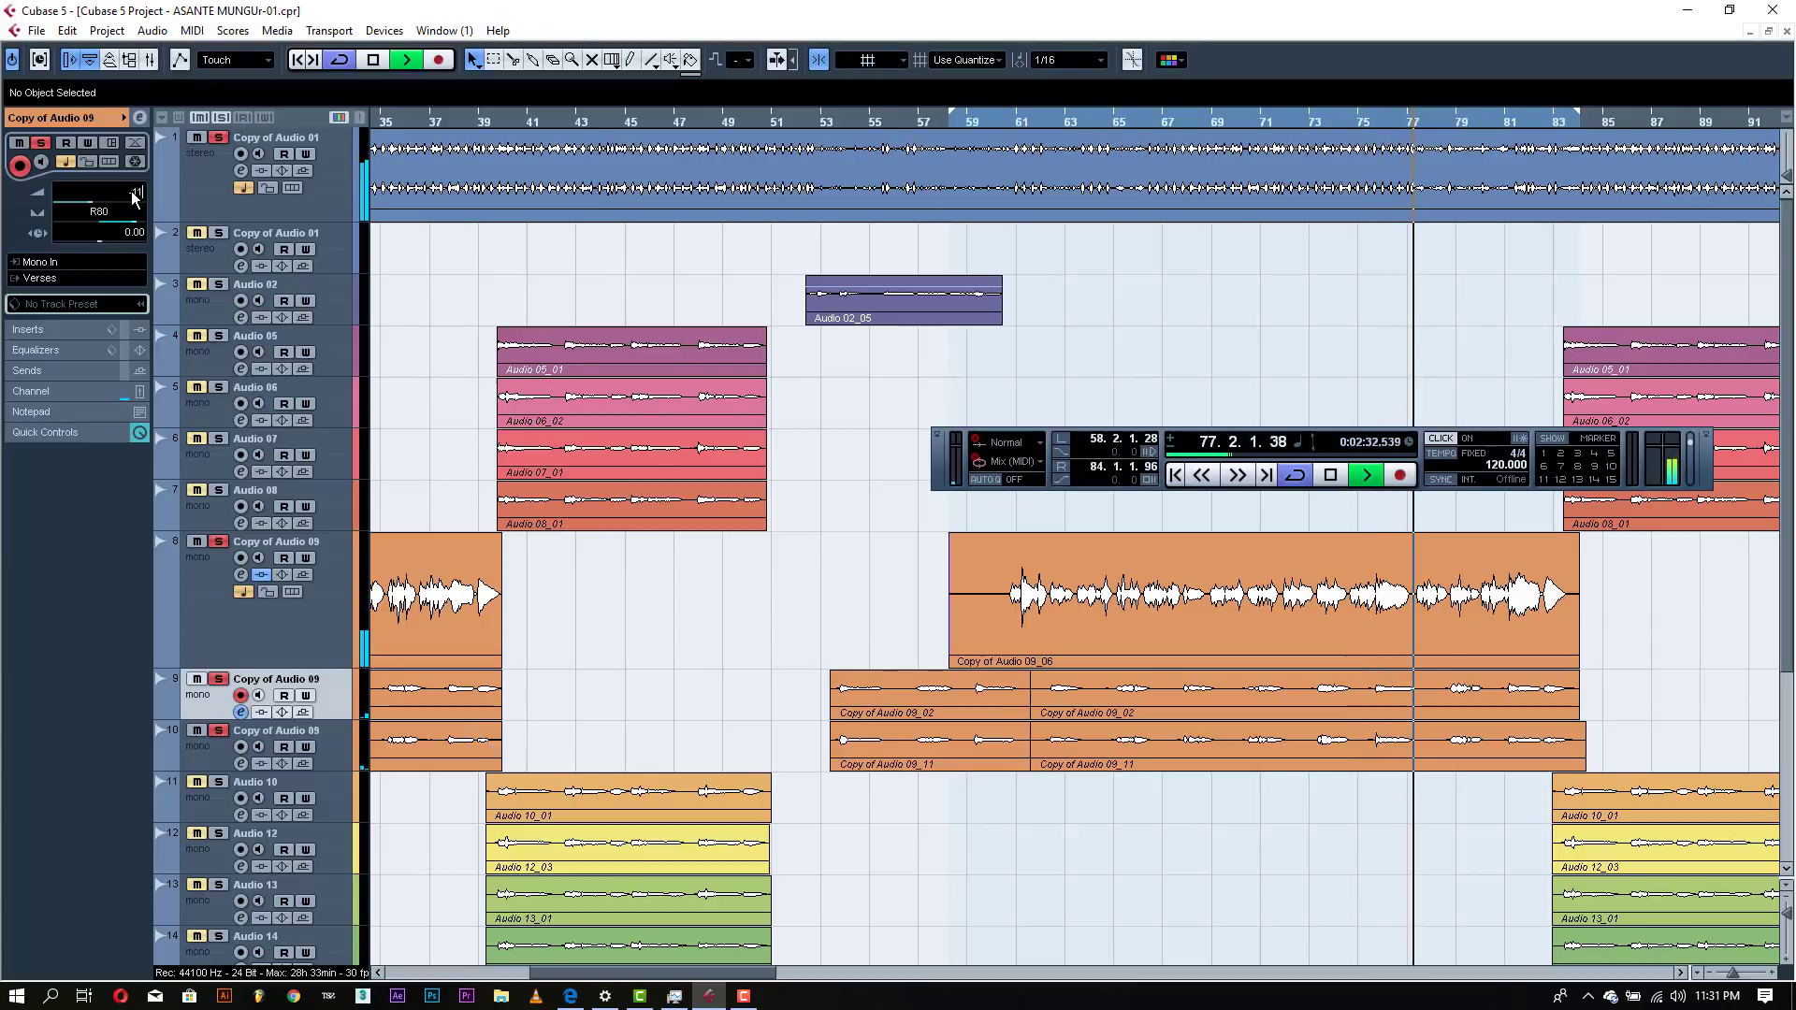
text(-13)
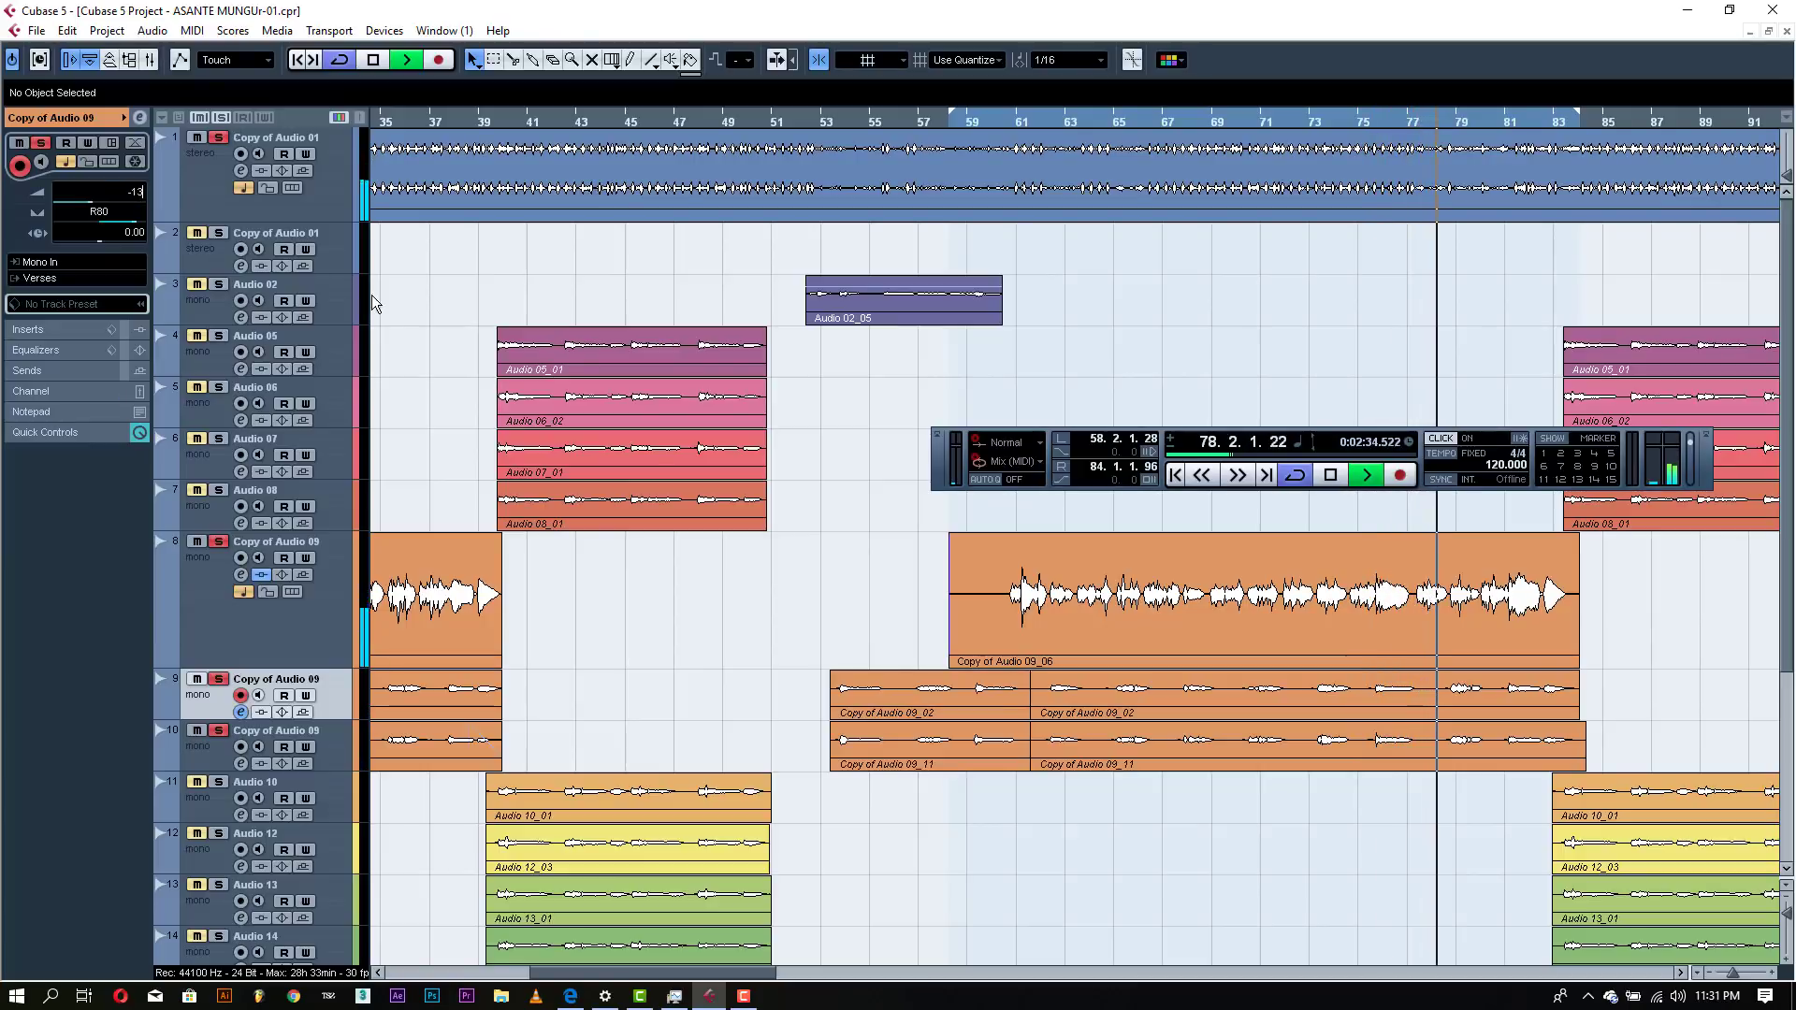
key(Return)
click(338, 745)
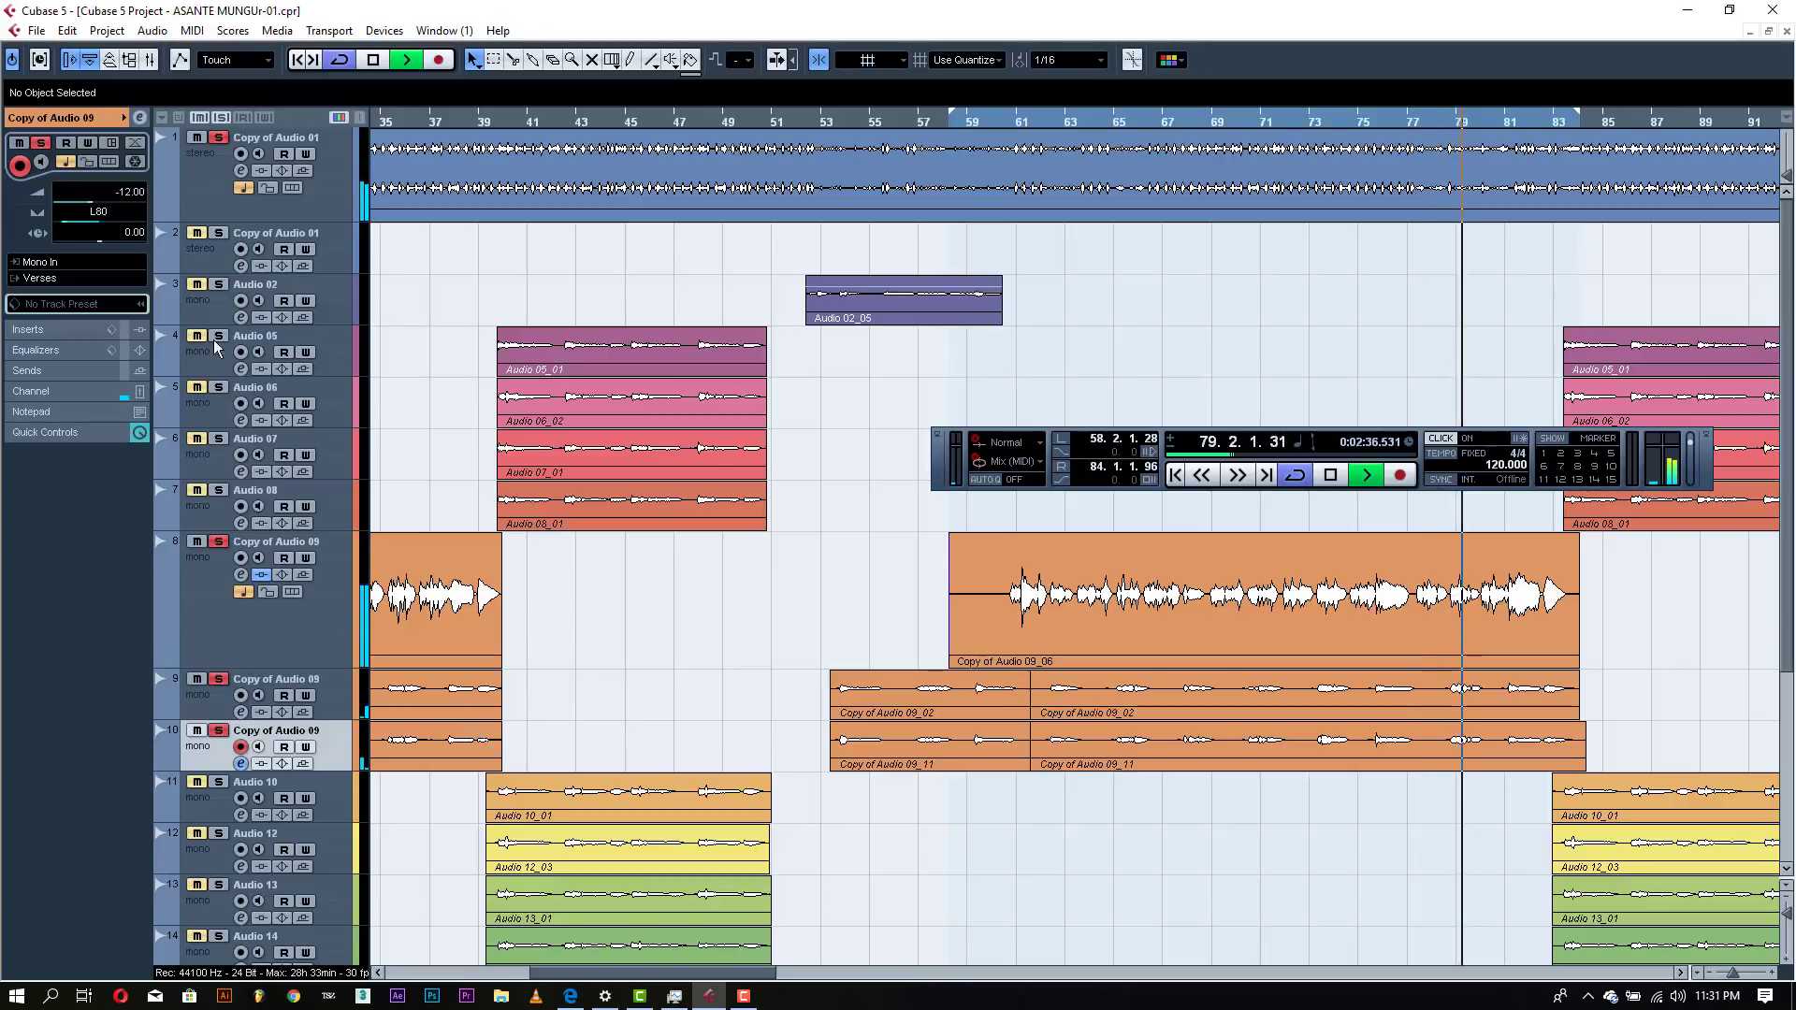
double_click(129, 193)
text(-)
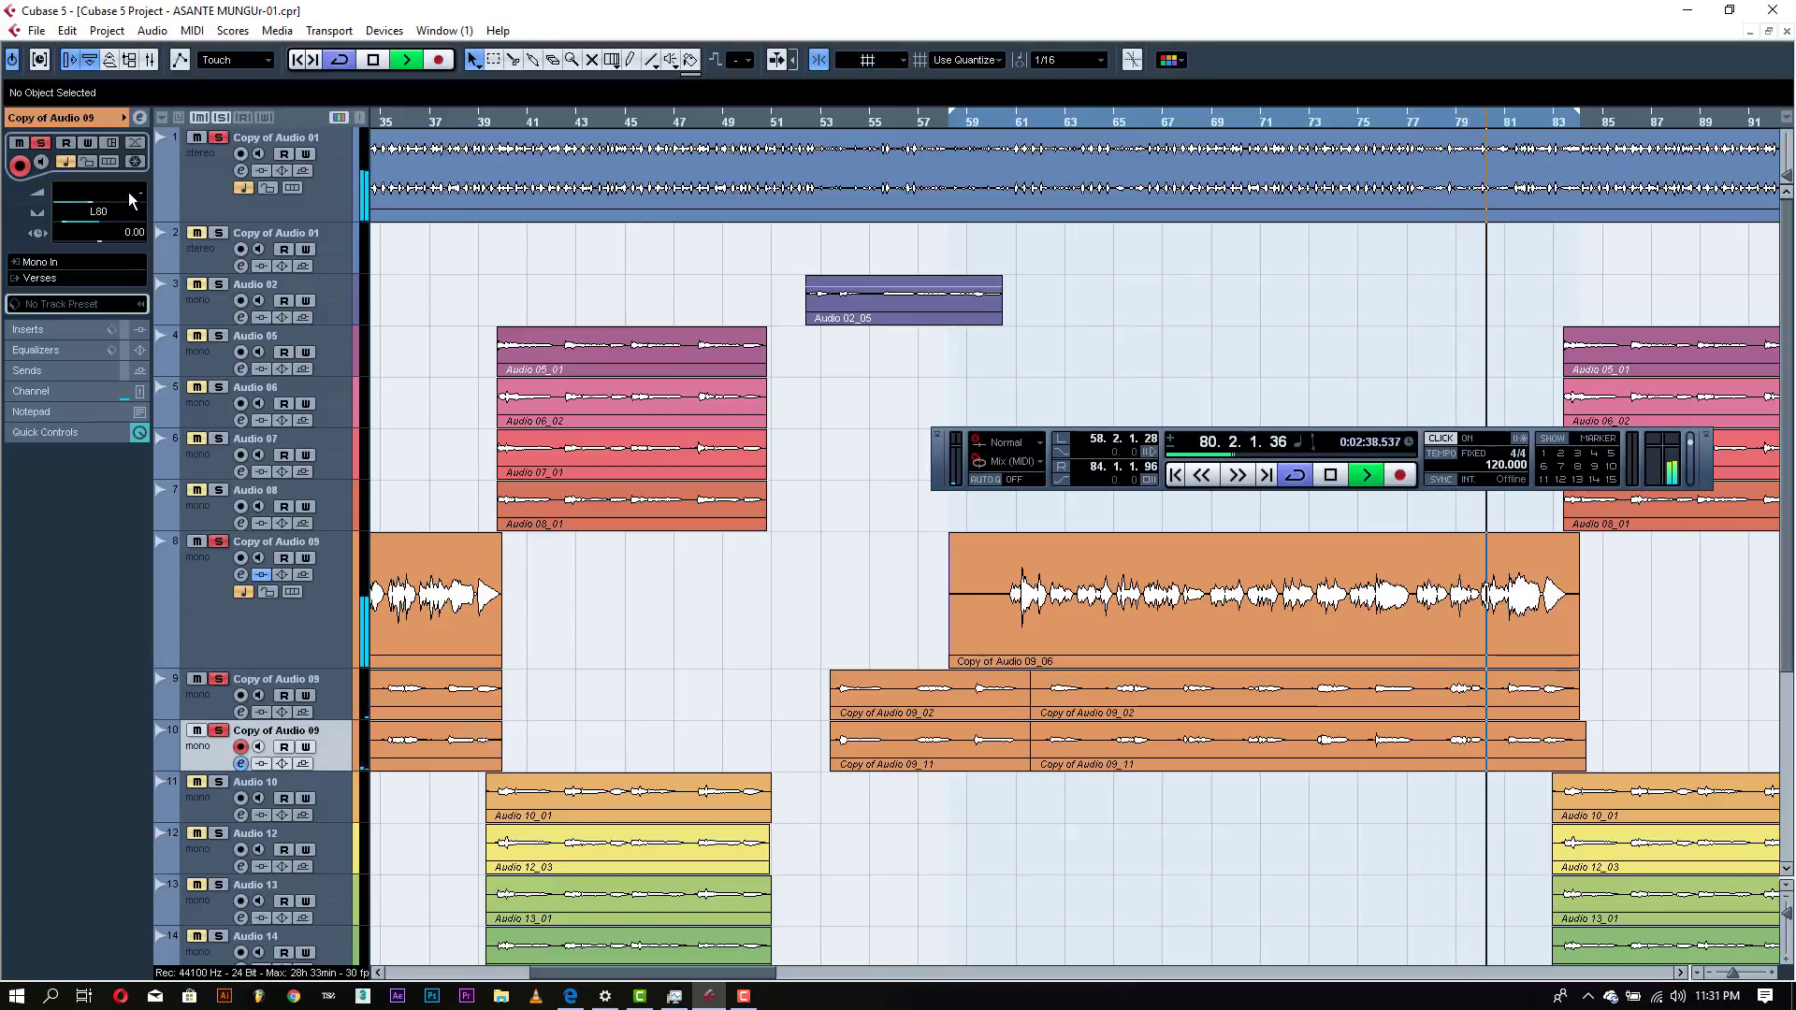
text(13)
key(Return)
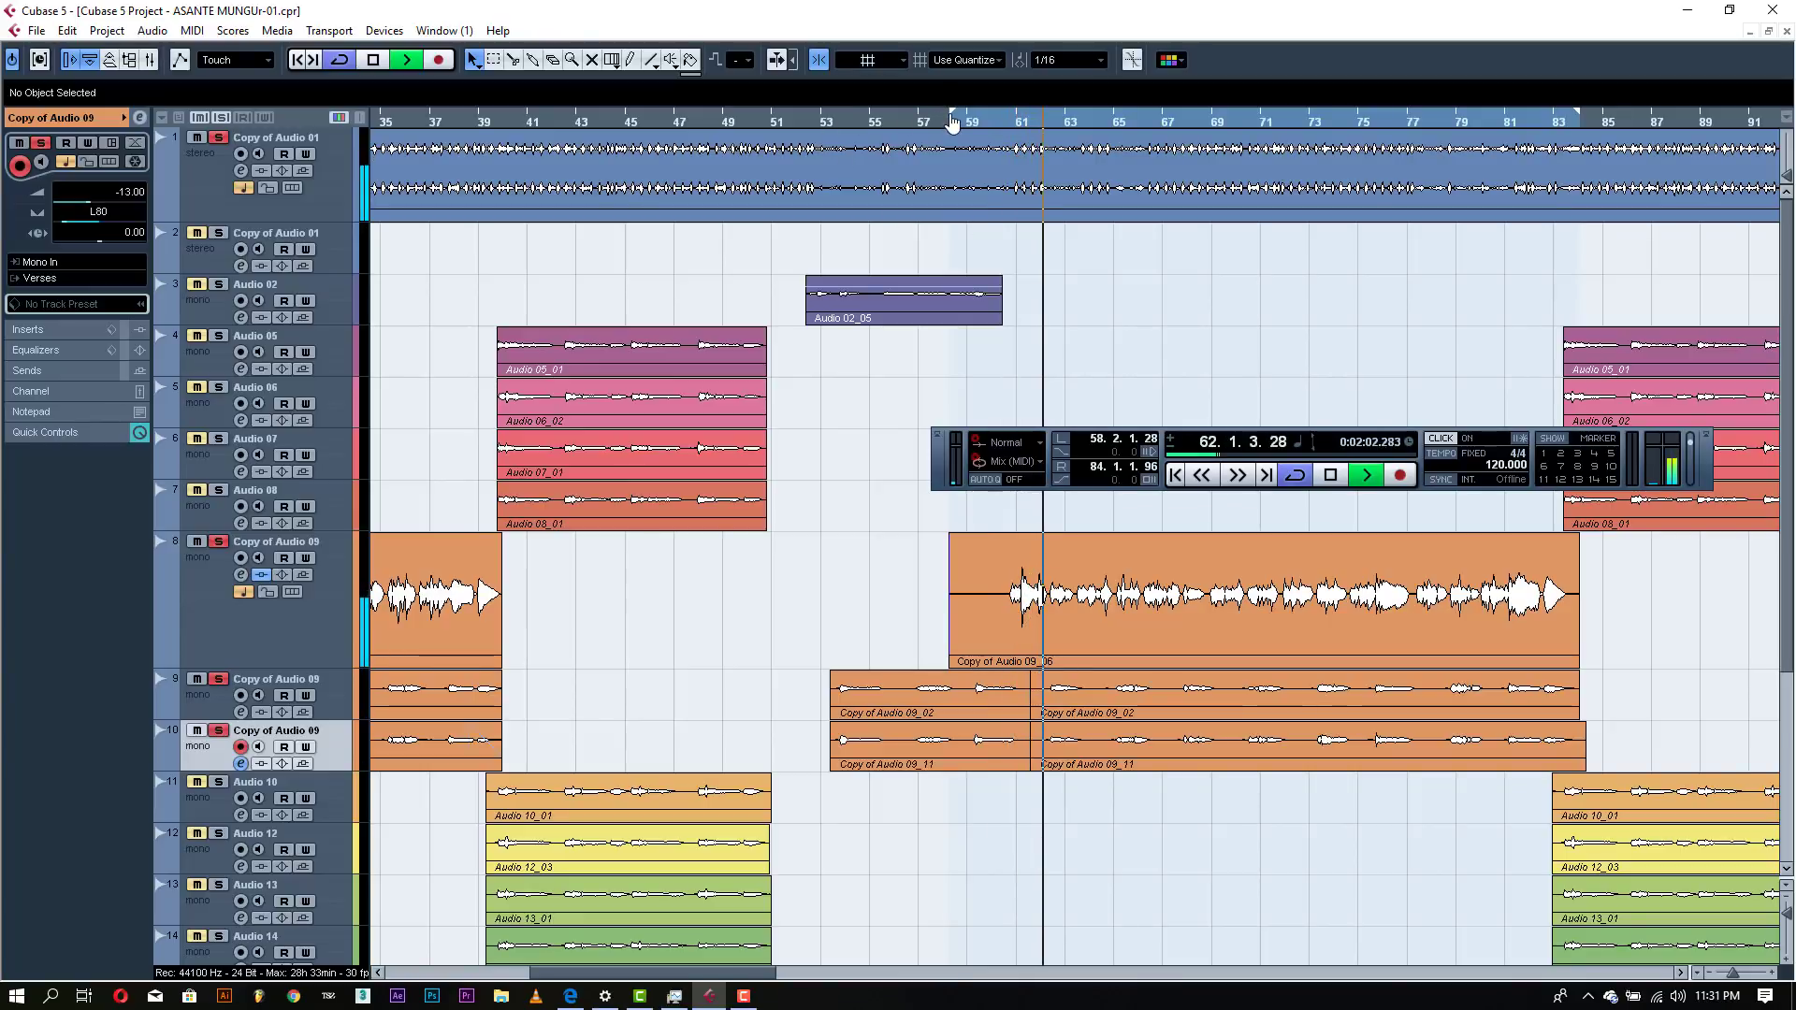
- Set the locators around event Audio 02_05 on track 3 and stop playback with verse event Copy of Audio 09_06 on track 8 selected
drag(952, 121, 802, 121)
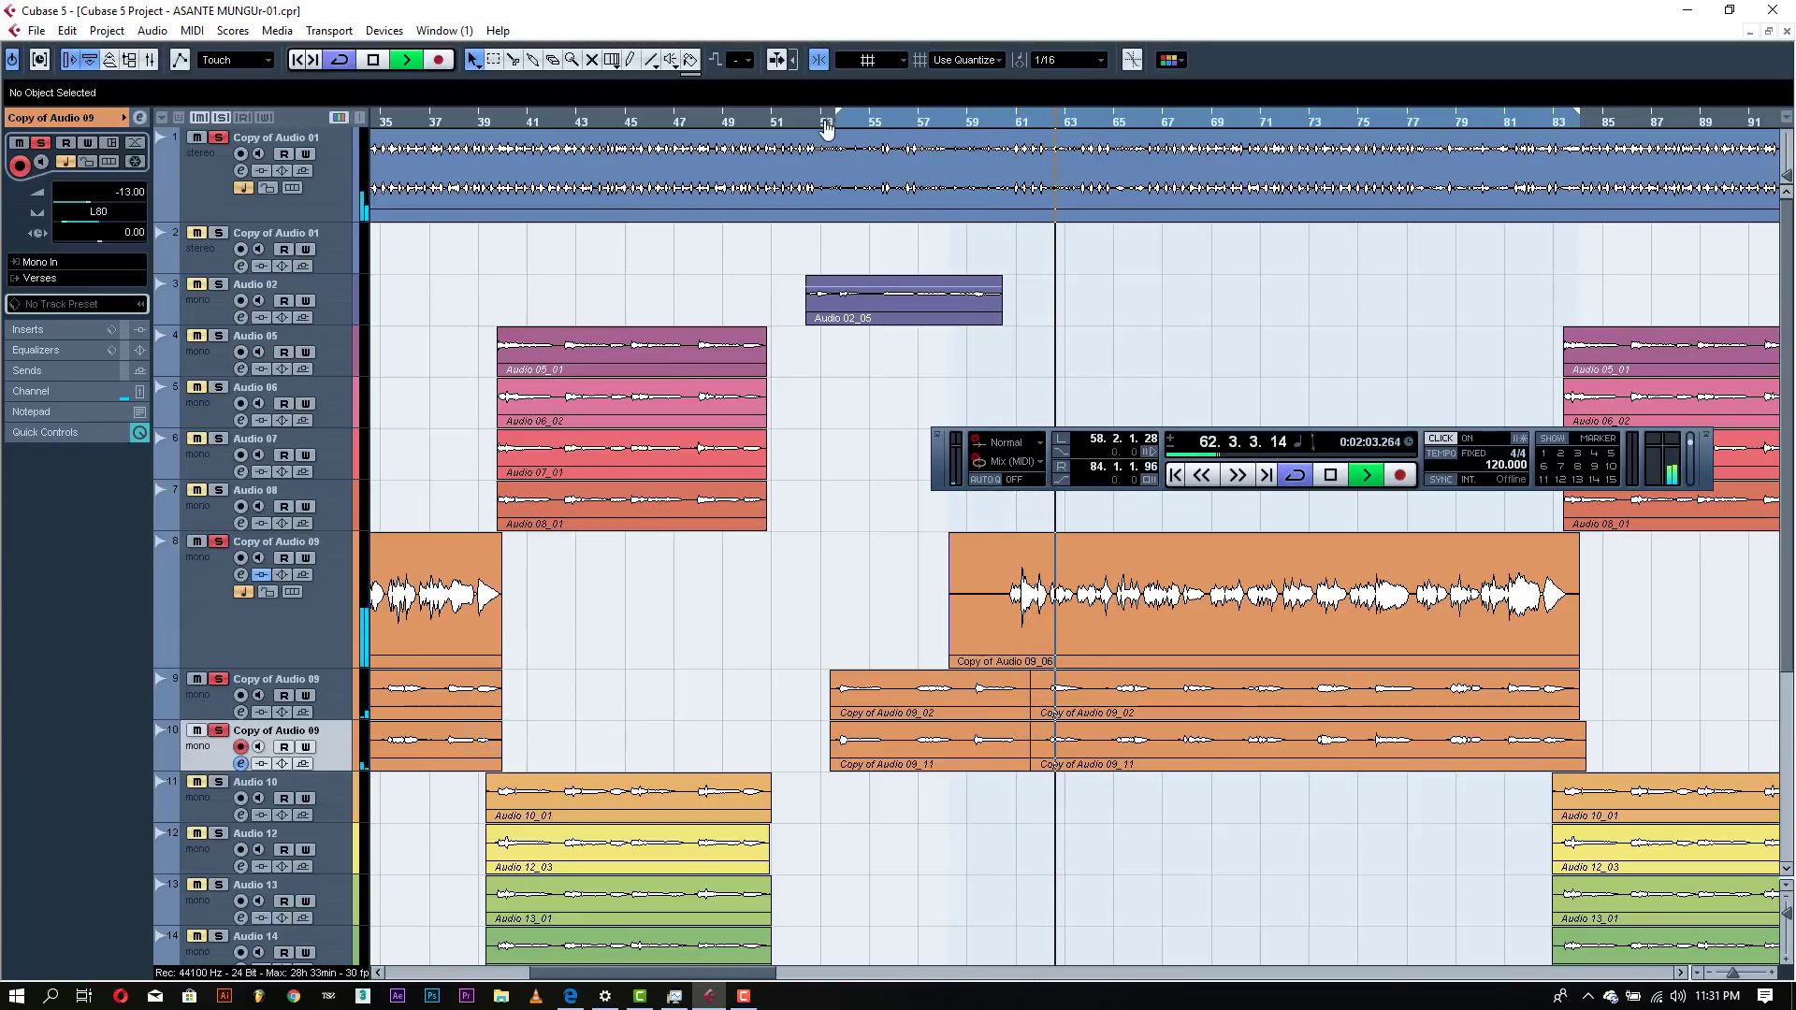
click(877, 296)
key(p)
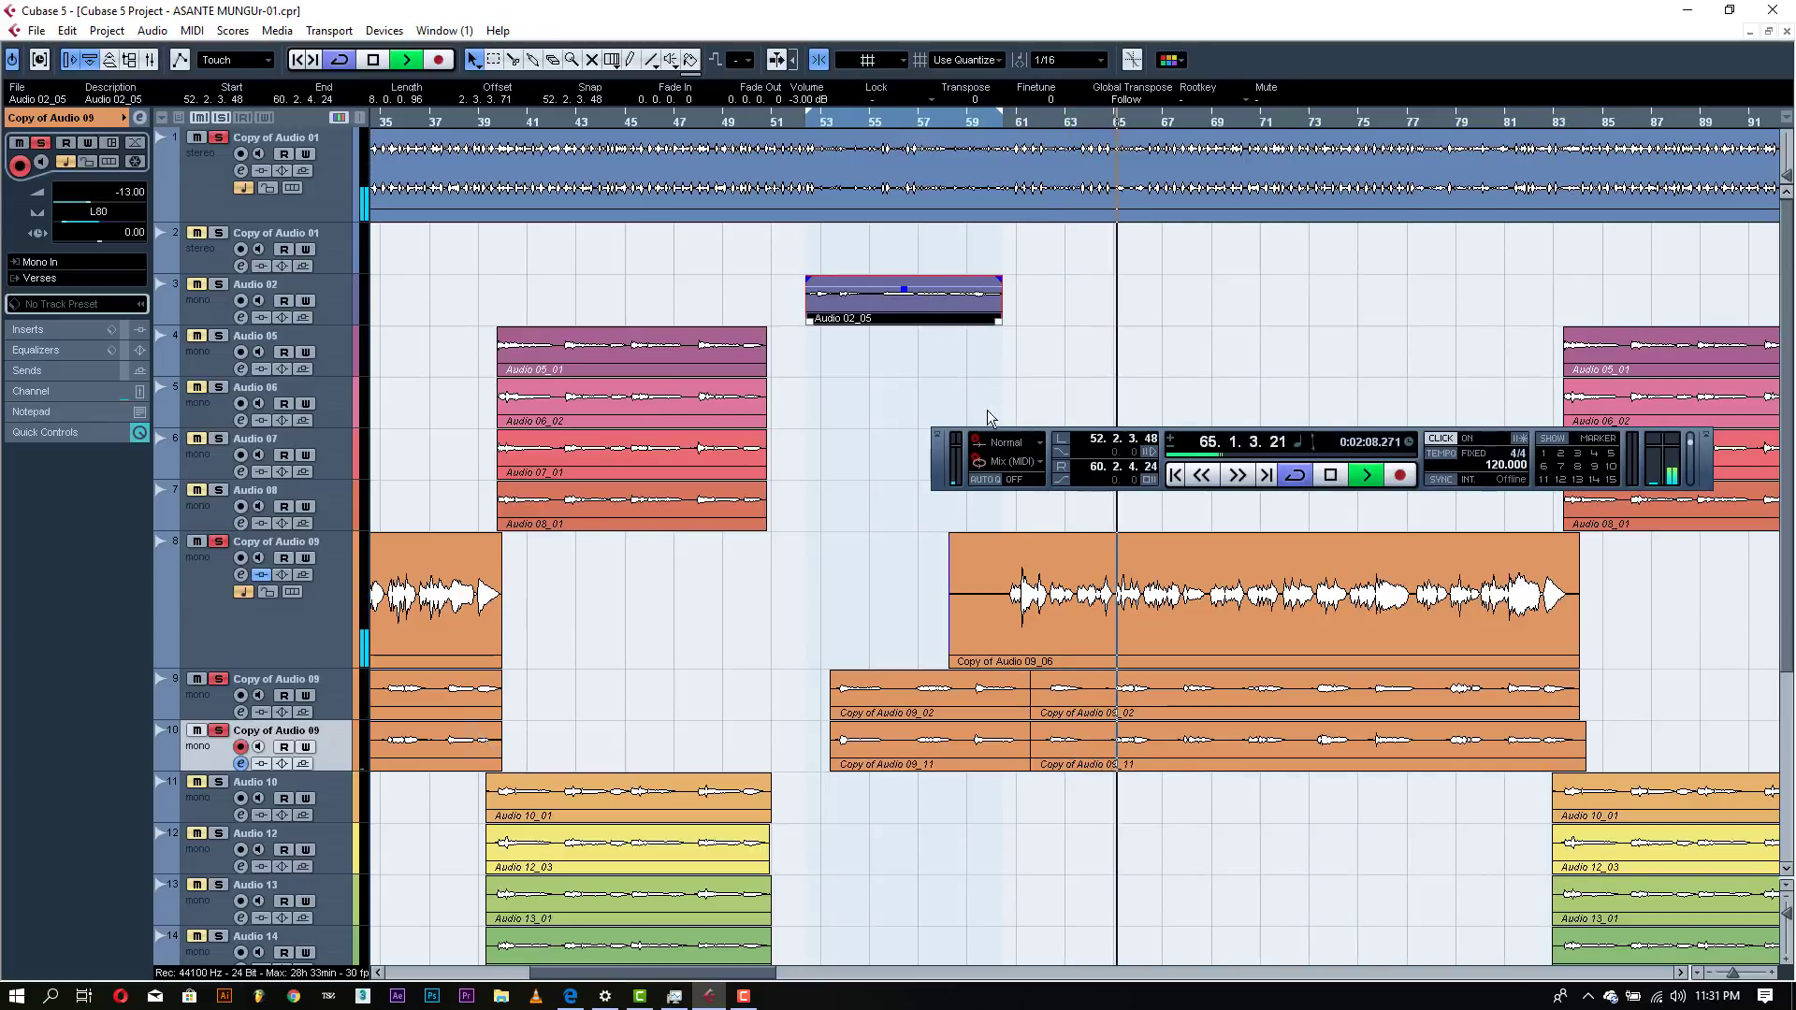
click(1021, 562)
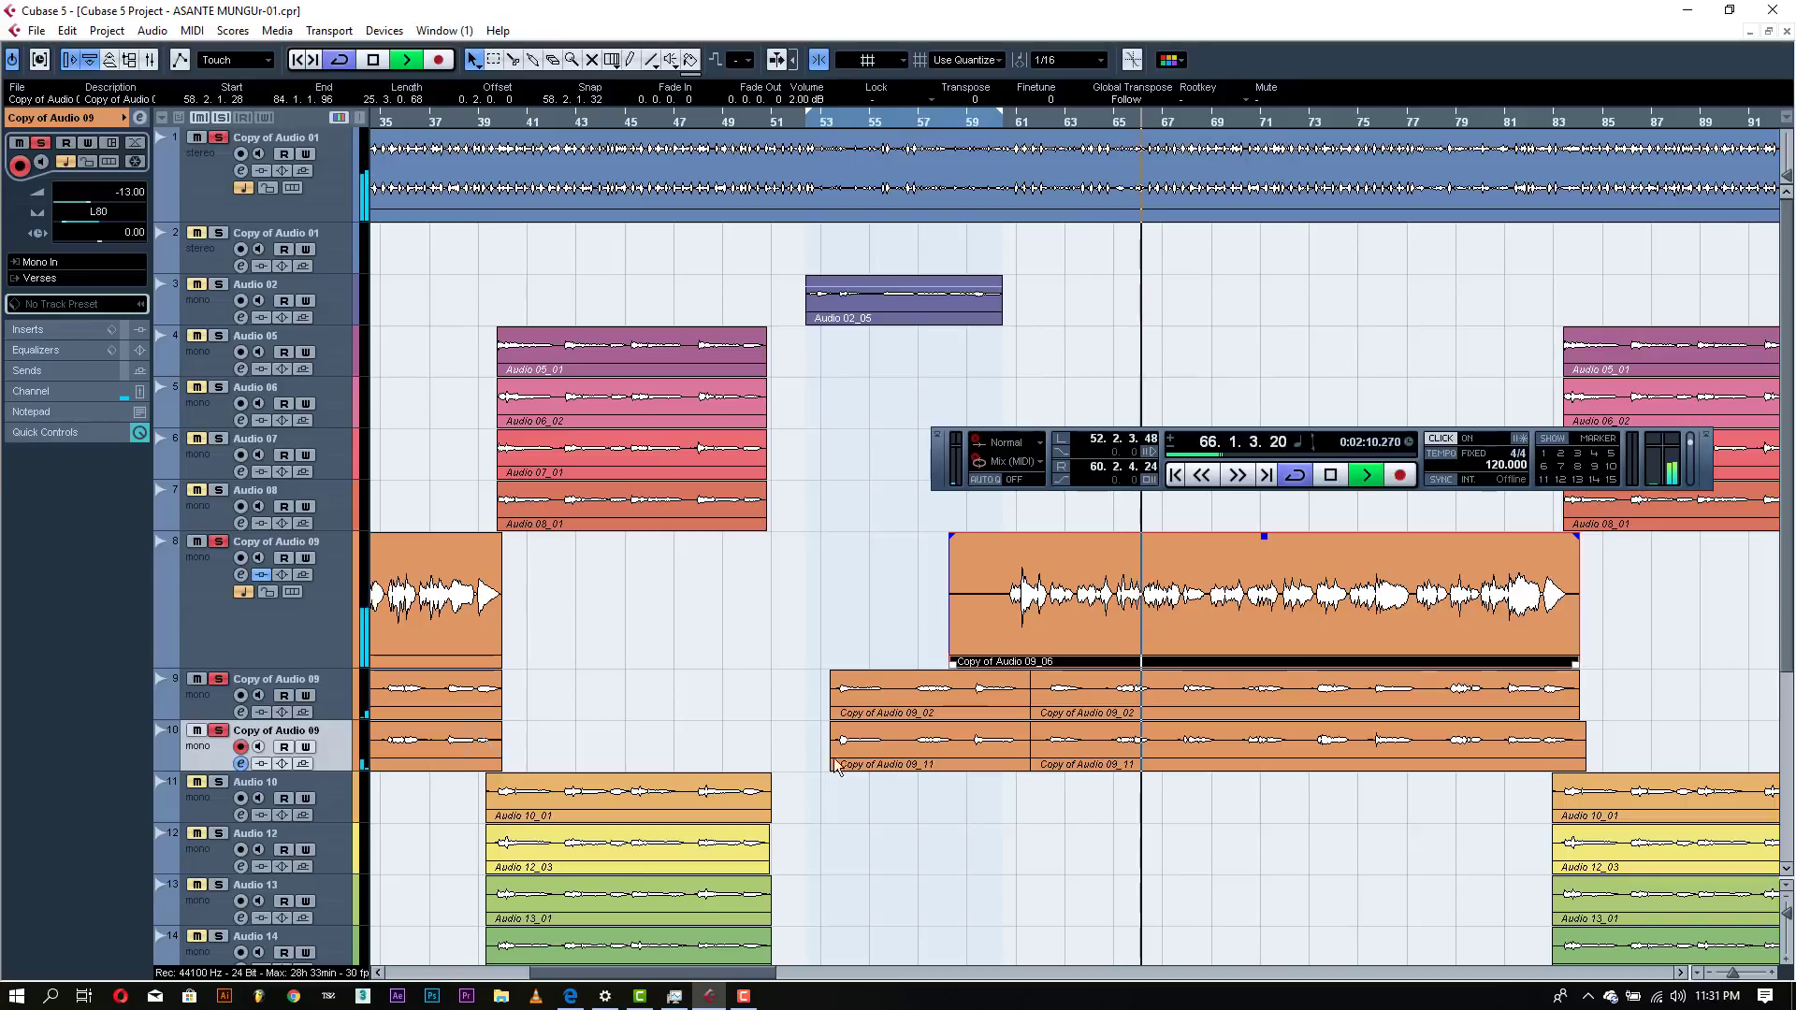
key(space)
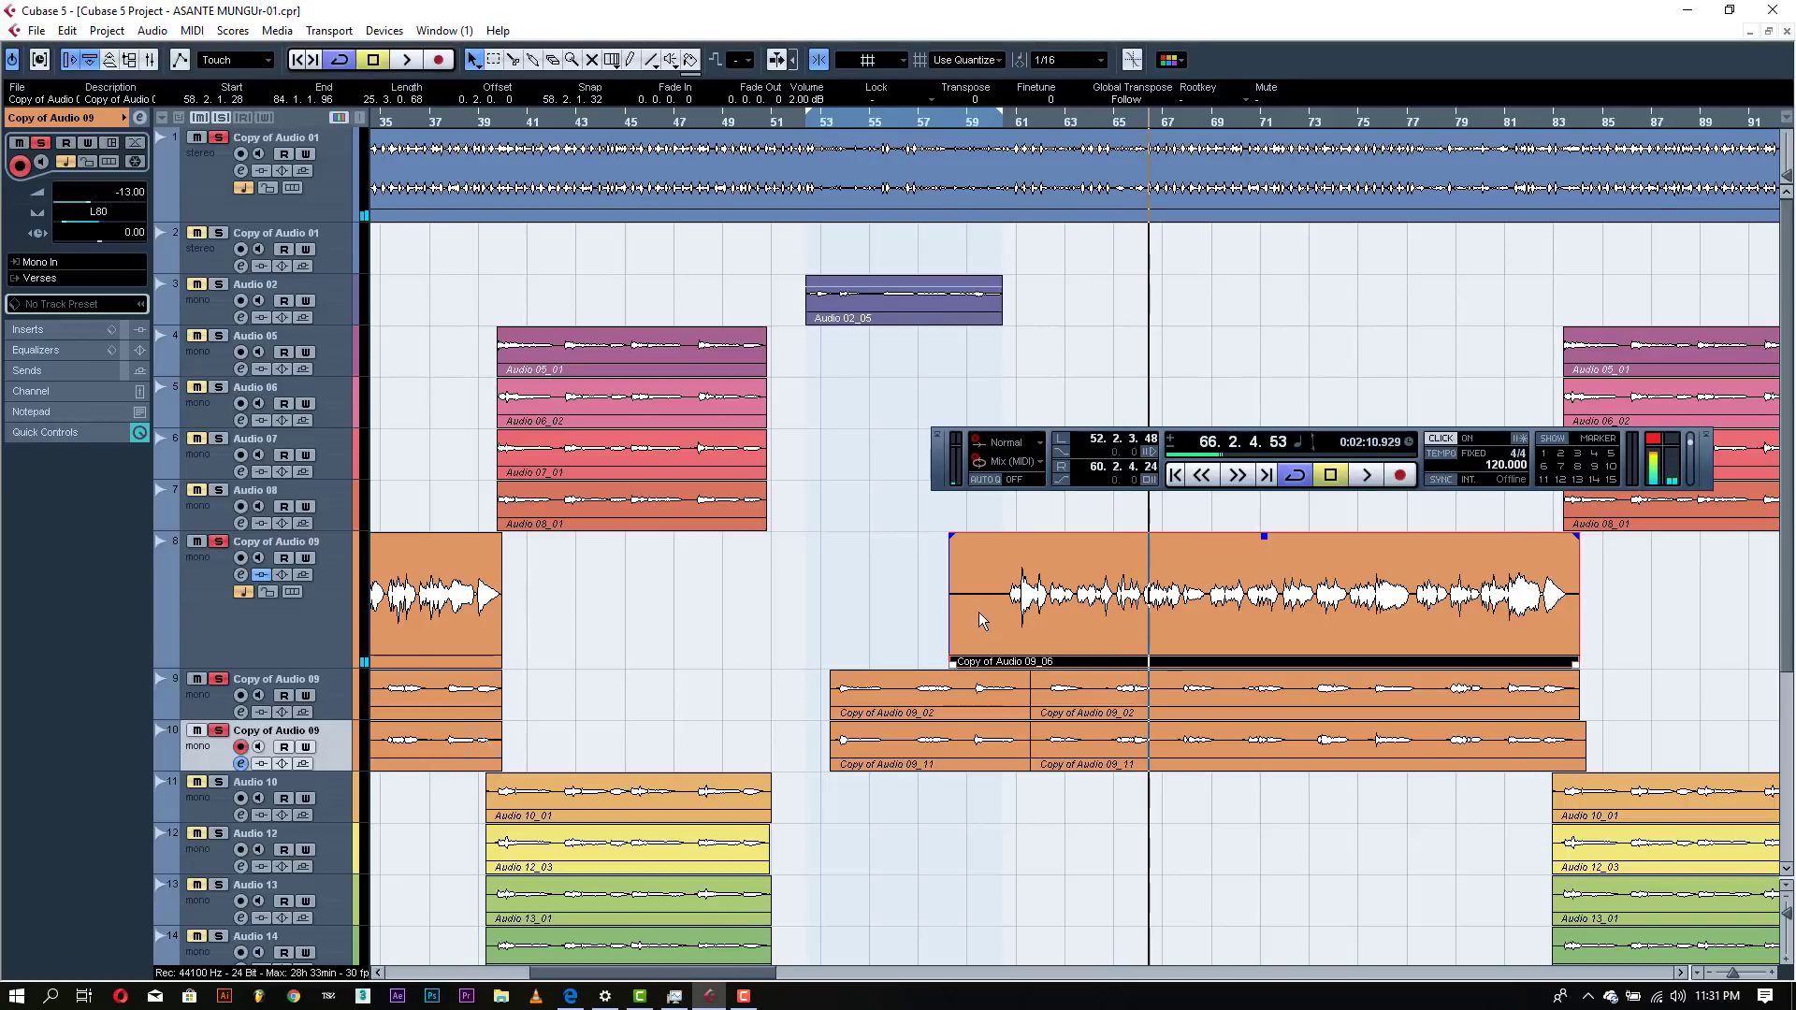